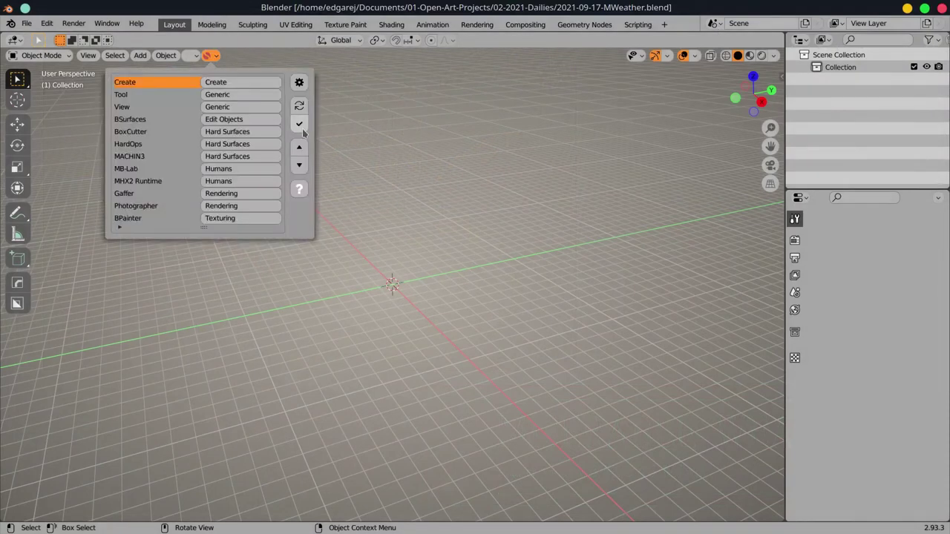
Step: In the MB-Lab sidebar, choose the Asian female template with basic muscles enabled
{"action": "key", "text": "n"}
{"action": "left_click", "coordinate": [777, 256]}
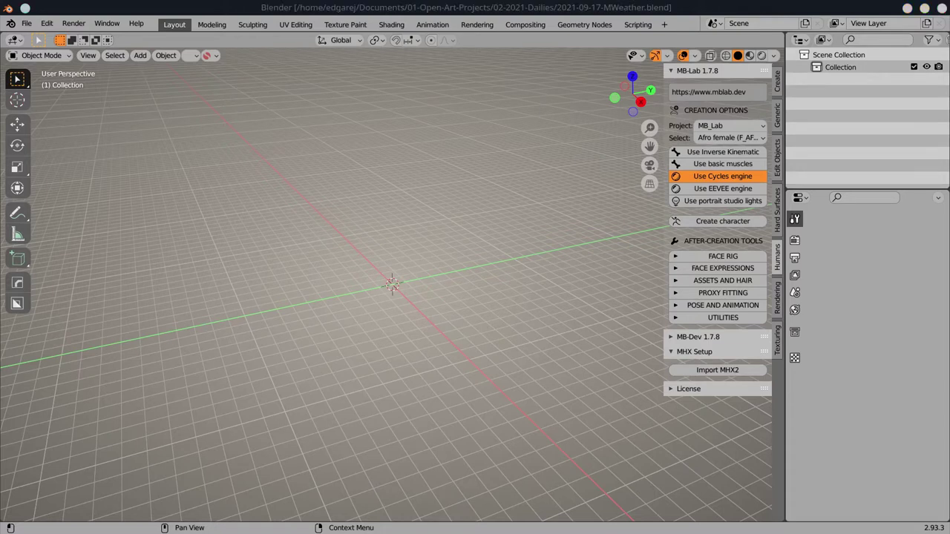
{"action": "left_click", "coordinate": [723, 164]}
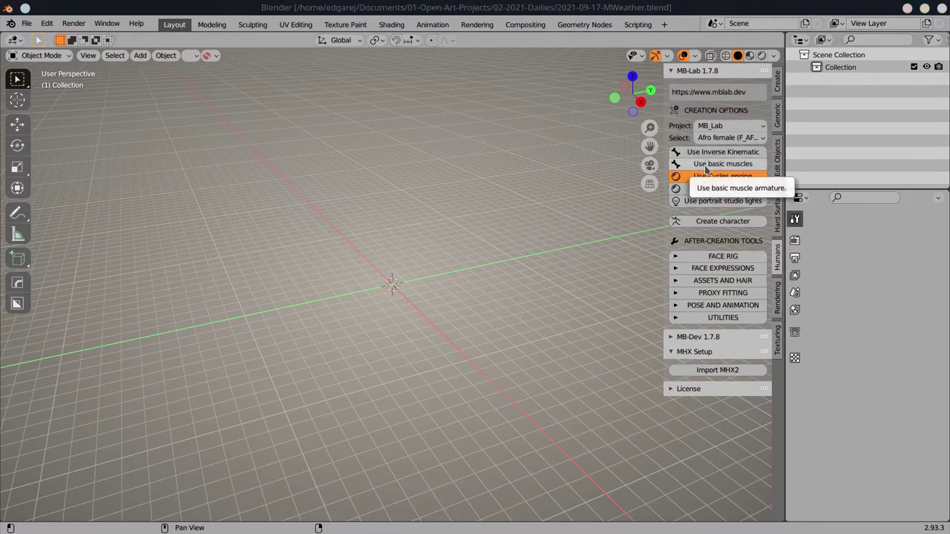
{"action": "left_click", "coordinate": [719, 138]}
{"action": "left_click", "coordinate": [715, 166]}
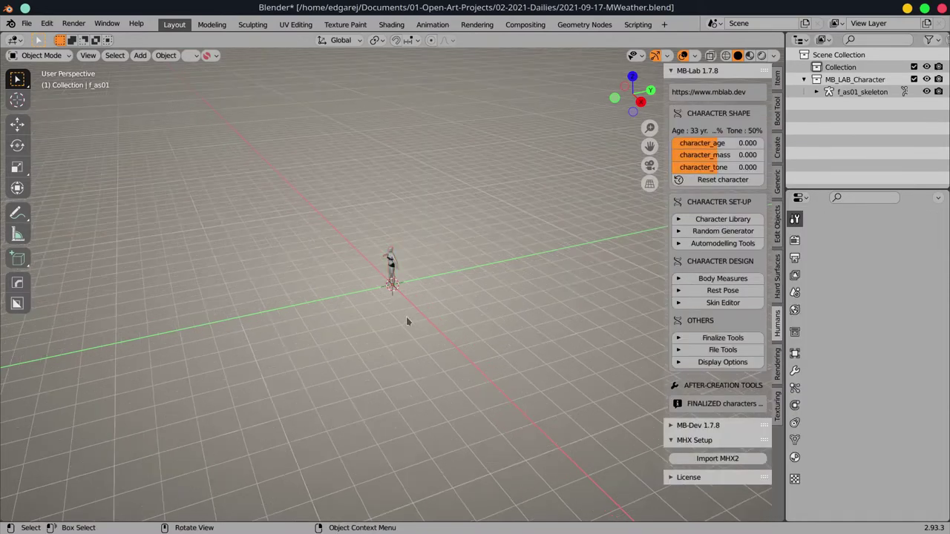
Step: Select the newly created character and expand the Character Library options
{"action": "scroll", "coordinate": [460, 266], "scroll_direction": "up", "scroll_amount": 3}
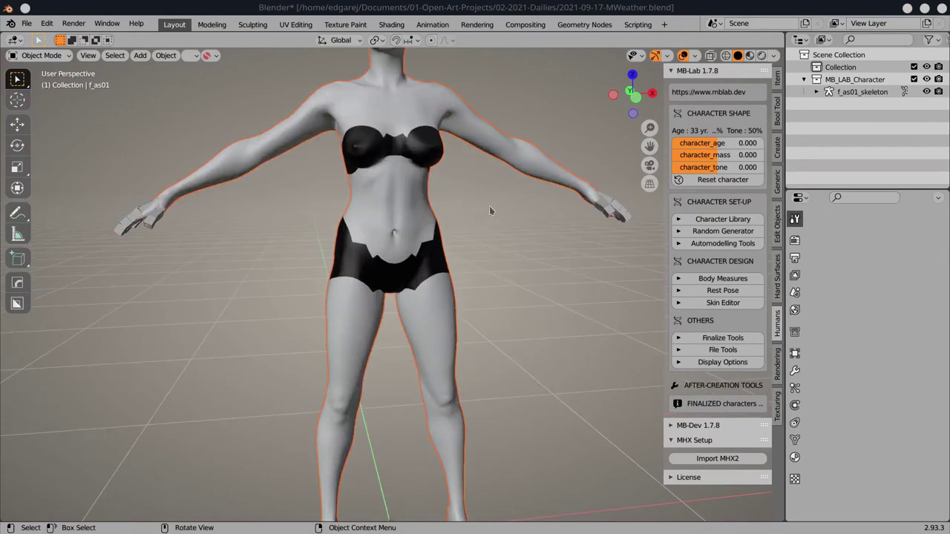
{"action": "scroll", "coordinate": [519, 291], "scroll_direction": "up", "scroll_amount": 3}
{"action": "left_click", "coordinate": [723, 219]}
{"action": "scroll", "coordinate": [723, 245], "scroll_direction": "down", "scroll_amount": 1}
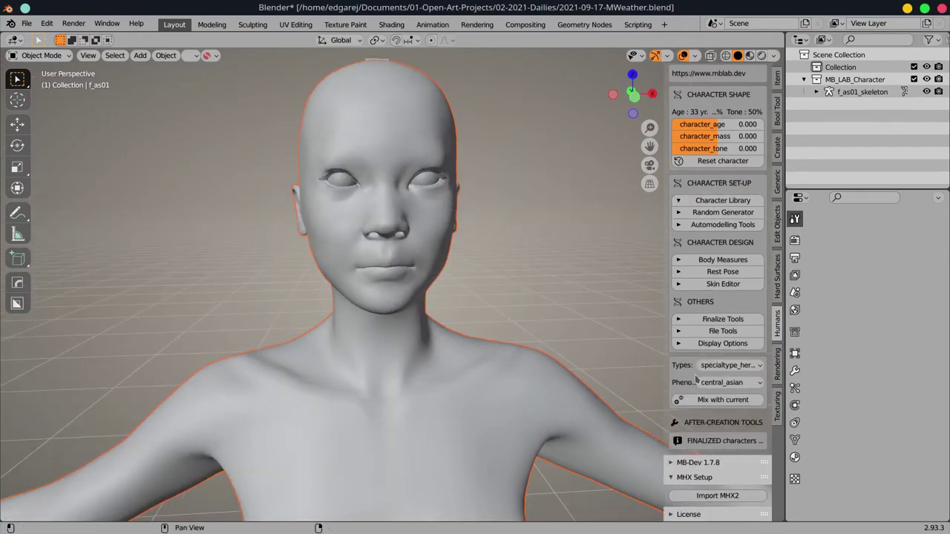
{"action": "left_click", "coordinate": [861, 92]}
{"action": "left_click_drag", "start_coordinate": [564, 312], "coordinate": [512, 319]}
Step: Set the phenotype to east_asian and switch the viewport to rendered shading
{"action": "left_click", "coordinate": [730, 383]}
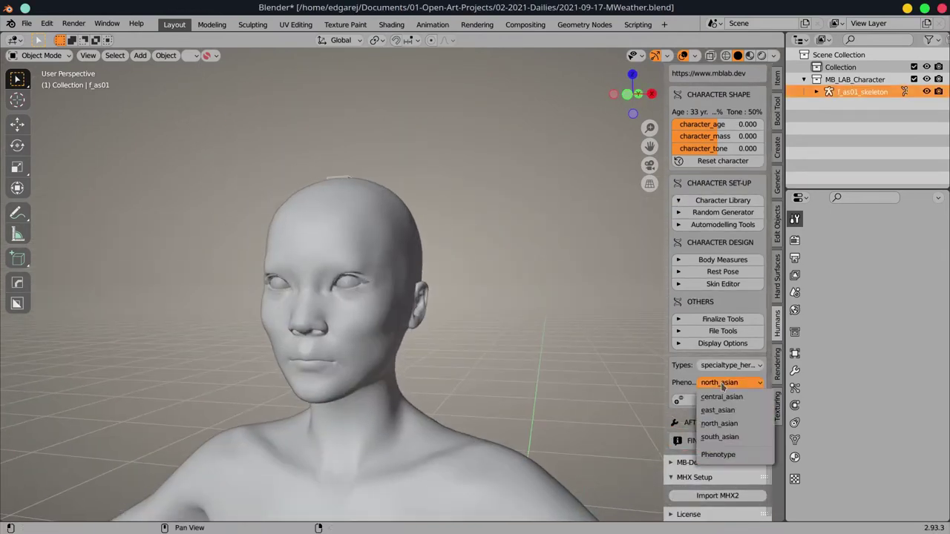
{"action": "left_click", "coordinate": [720, 437]}
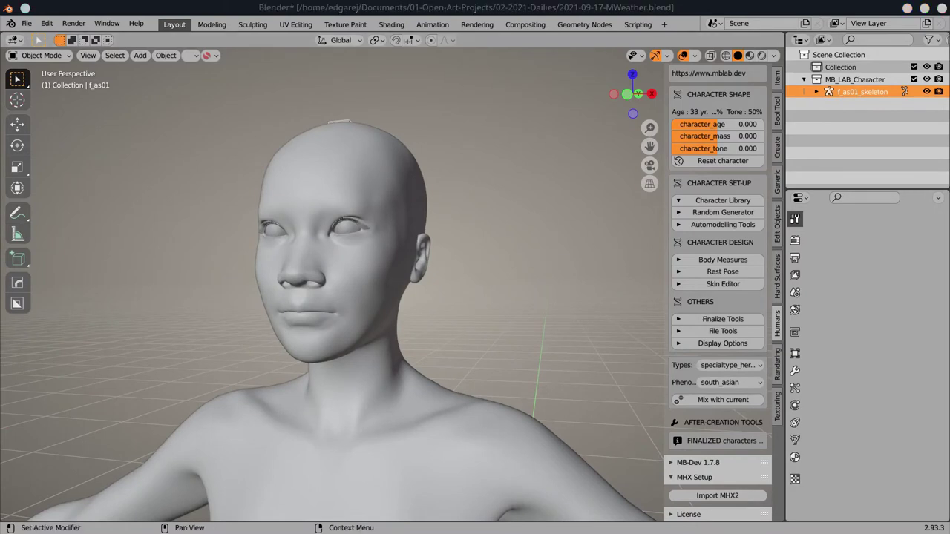
{"action": "left_click", "coordinate": [730, 382]}
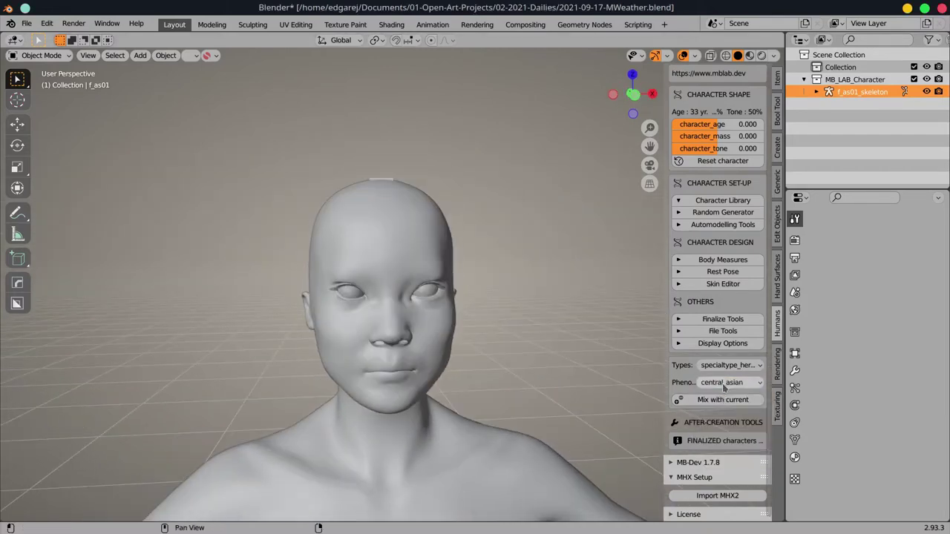
{"action": "left_click", "coordinate": [720, 409]}
{"action": "mouse_move", "coordinate": [585, 322]}
{"action": "left_mouse_down"}
{"action": "mouse_move", "coordinate": [535, 338]}
{"action": "mouse_move", "coordinate": [489, 331]}
{"action": "left_mouse_up"}
{"action": "key", "text": "z"}
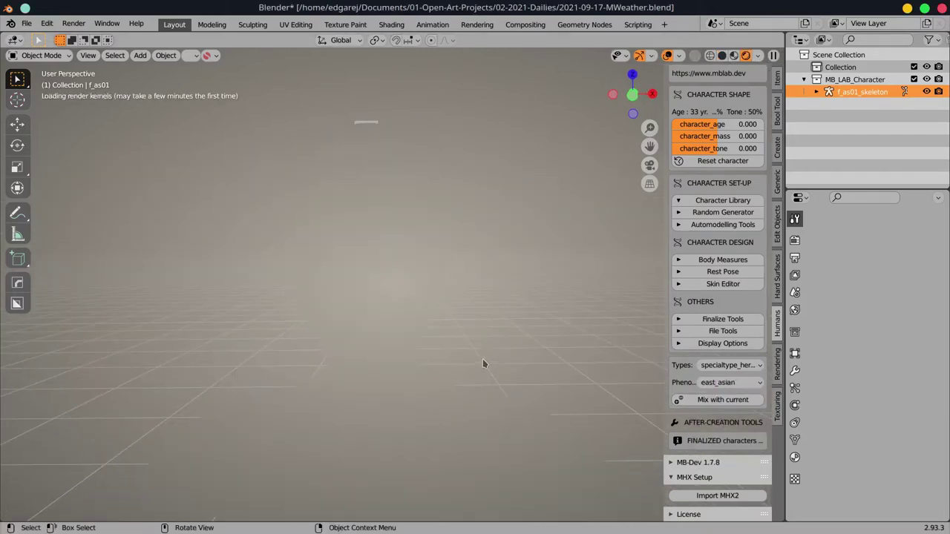
Step: Hide the subdivision modifier in the viewport
{"action": "left_click", "coordinate": [795, 370]}
{"action": "scroll", "coordinate": [894, 382], "scroll_direction": "down", "scroll_amount": 5}
{"action": "scroll", "coordinate": [894, 382], "scroll_direction": "down", "scroll_amount": 2}
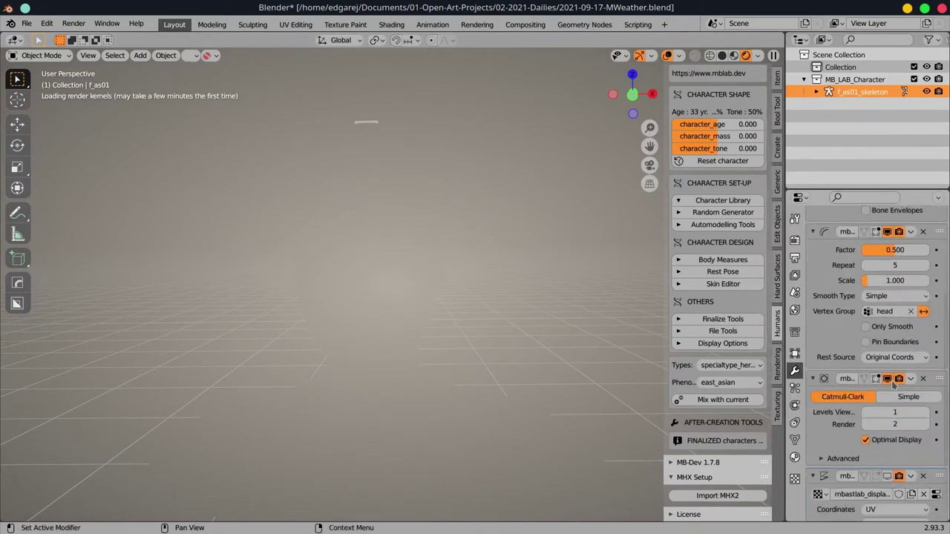
{"action": "left_click", "coordinate": [894, 380]}
{"action": "left_click_drag", "start_coordinate": [466, 322], "coordinate": [558, 303]}
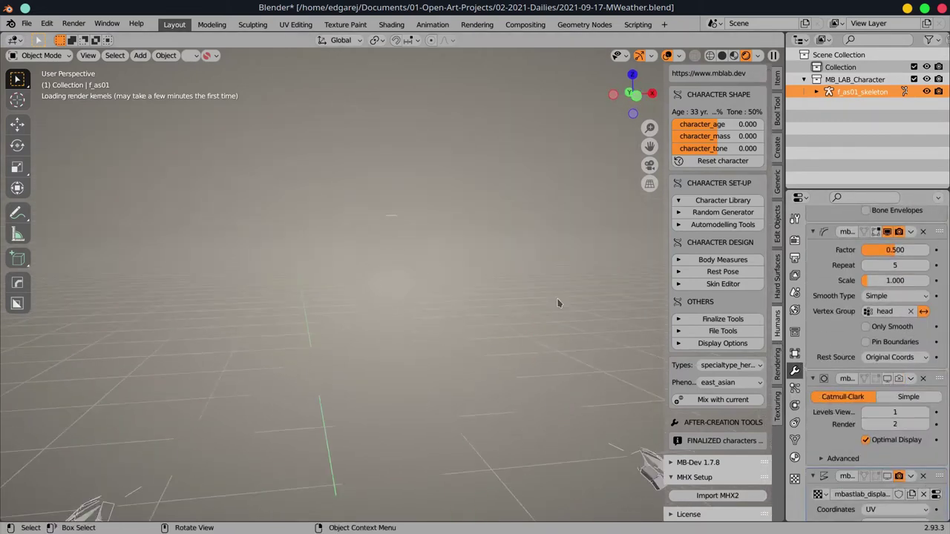
Step: Review the Cycles render engine and sampling settings, then save the file
{"action": "left_click", "coordinate": [140, 55]}
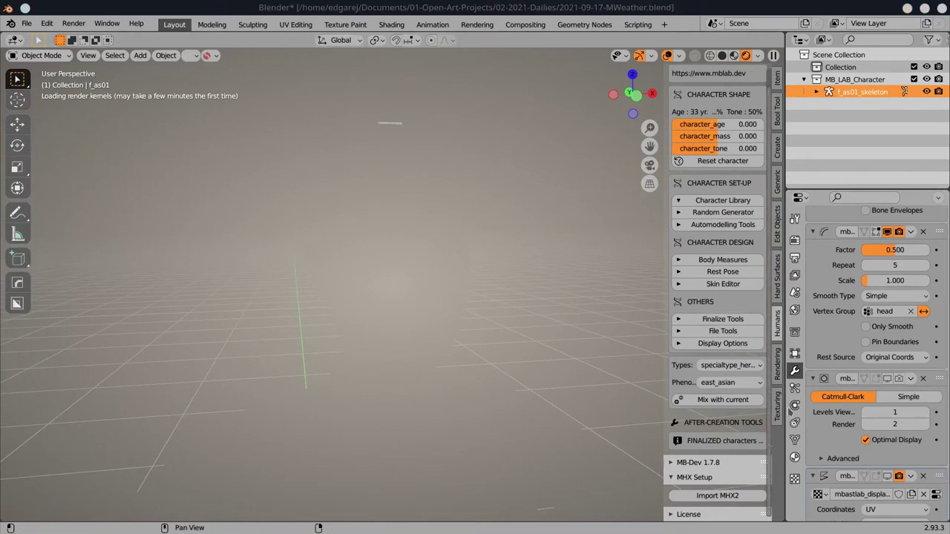
{"action": "left_click", "coordinate": [794, 310]}
{"action": "left_click", "coordinate": [795, 256]}
{"action": "left_click", "coordinate": [795, 239]}
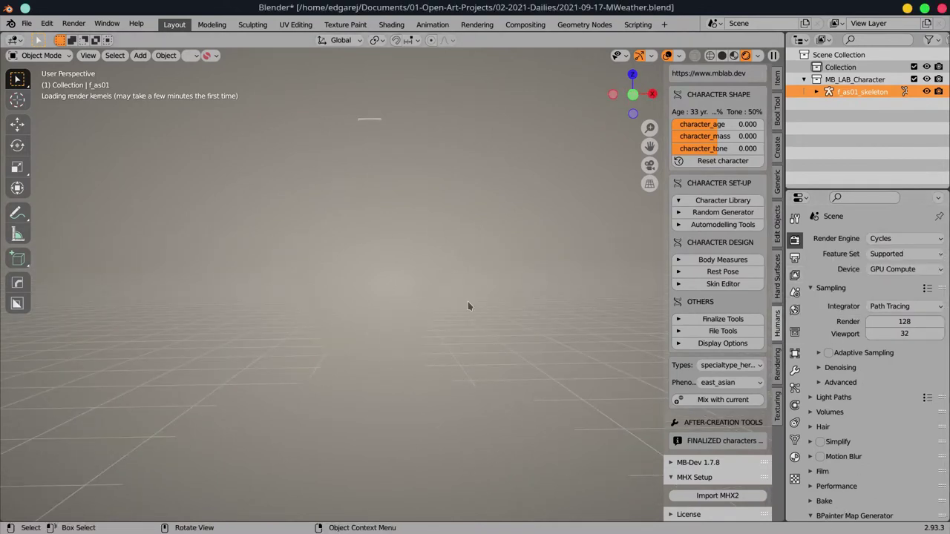
{"action": "key", "text": "ctrl+s"}
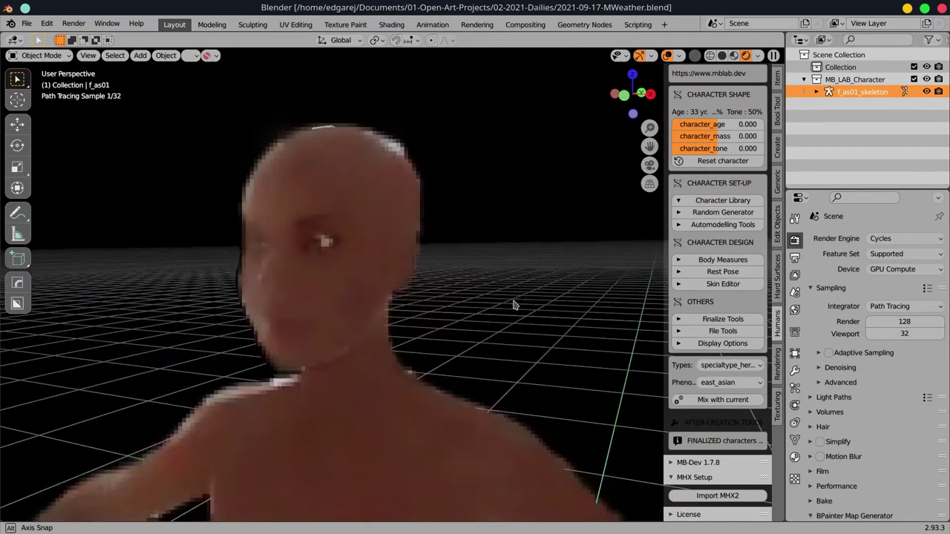
Step: Set the world lighting rotation to 120 in the rendering options
{"action": "mouse_move", "coordinate": [416, 297]}
{"action": "left_mouse_down"}
{"action": "mouse_move", "coordinate": [500, 302]}
{"action": "mouse_move", "coordinate": [445, 304]}
{"action": "left_mouse_up"}
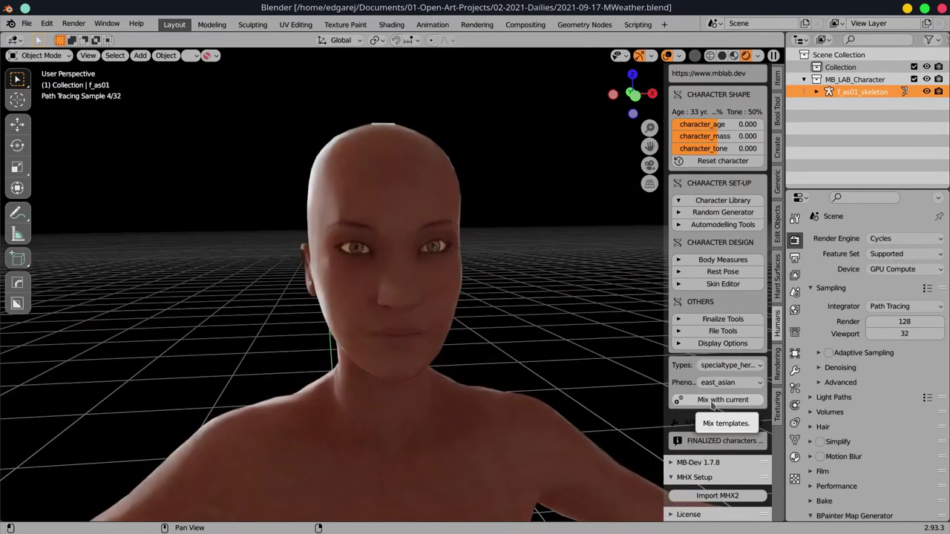
{"action": "left_click", "coordinate": [717, 382]}
{"action": "left_click", "coordinate": [719, 437]}
{"action": "left_click", "coordinate": [720, 382]}
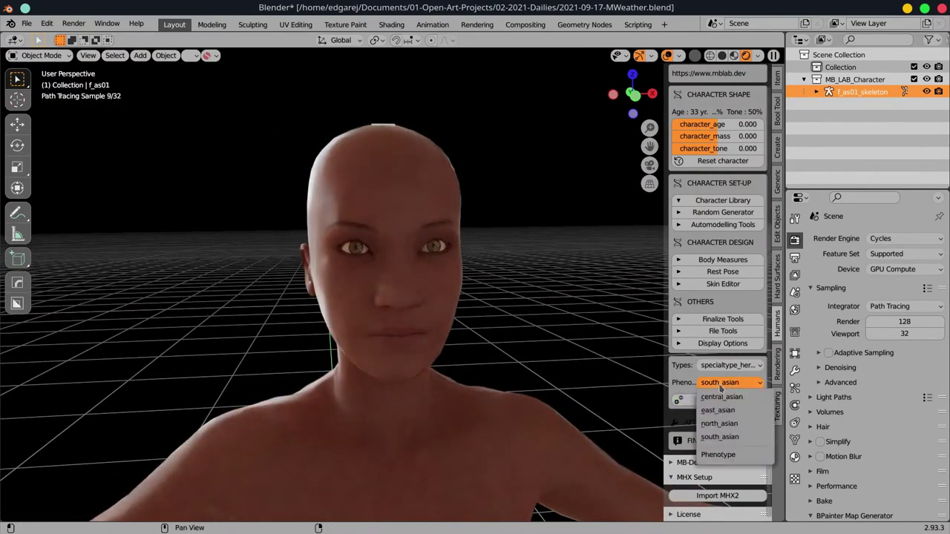
{"action": "left_click", "coordinate": [777, 363]}
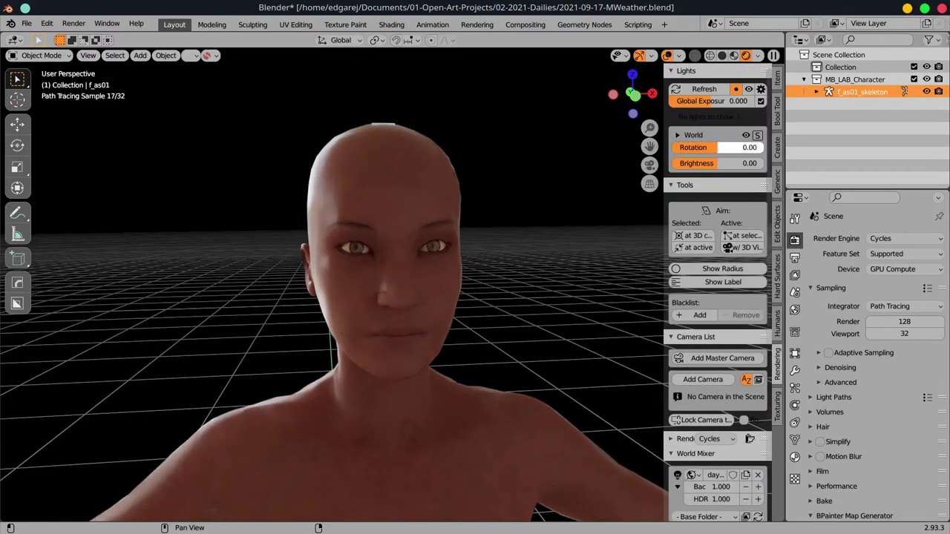
{"action": "left_click_drag", "start_coordinate": [742, 147], "coordinate": [748, 151]}
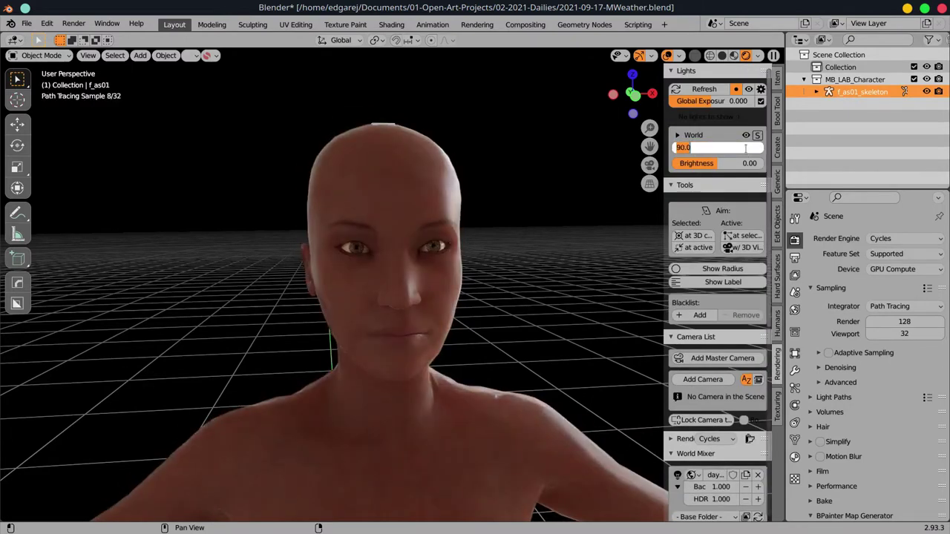
{"action": "type", "text": "120"}
{"action": "key", "text": "Return"}
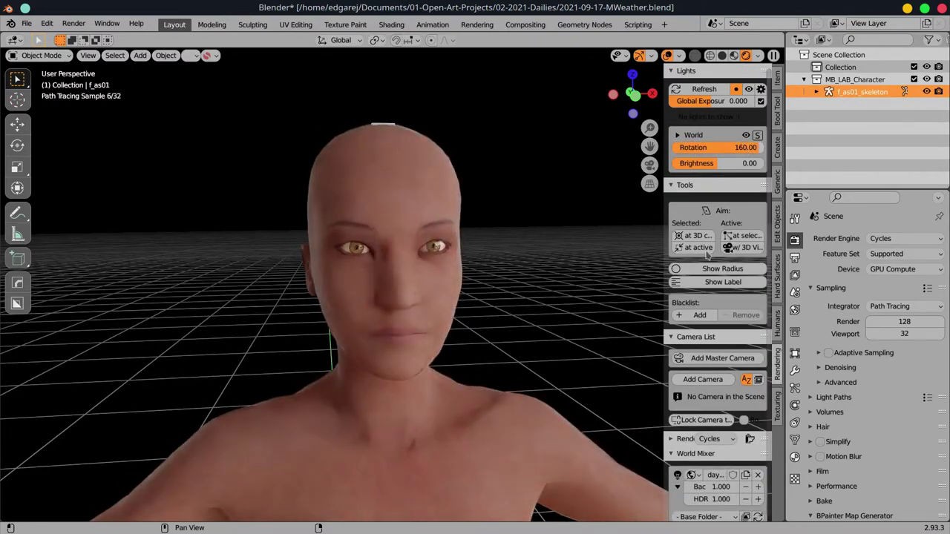
Step: In the Skin Editor, set eyes_hue 0.90, eyes_iris_mix 0.80 and eyes_value 0.20
{"action": "left_click", "coordinate": [777, 320]}
{"action": "left_click", "coordinate": [678, 303]}
{"action": "scroll", "coordinate": [691, 356], "scroll_direction": "down", "scroll_amount": 2}
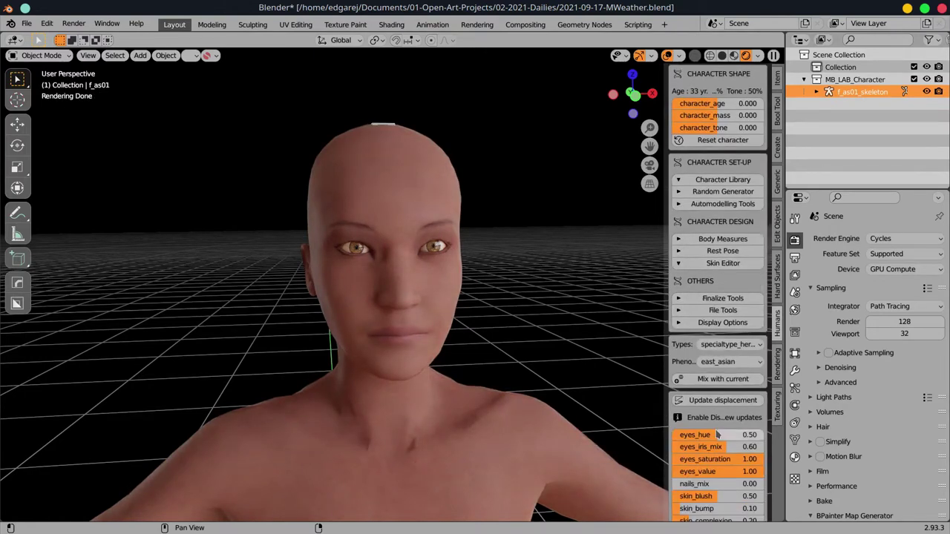
{"action": "double_click", "coordinate": [699, 436]}
{"action": "type", "text": "0.3"}
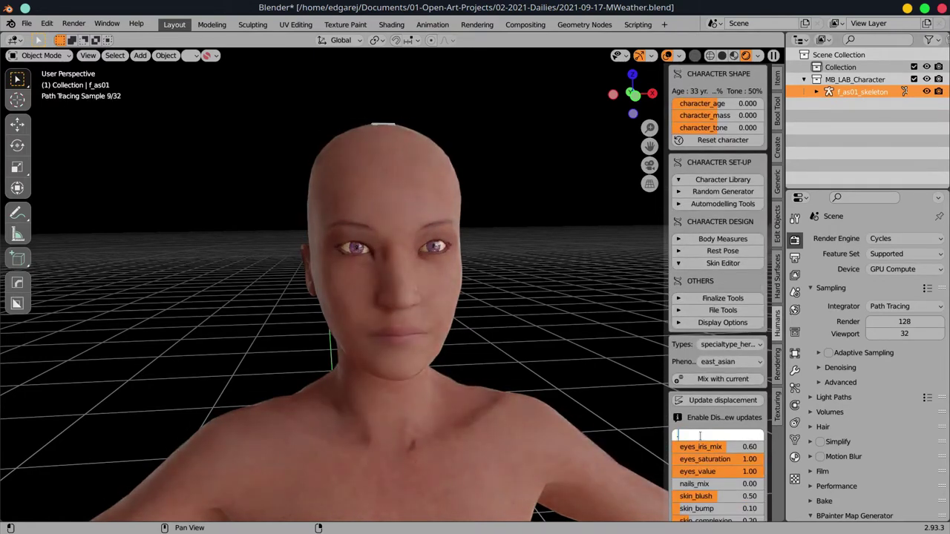
{"action": "type", "text": "0.9"}
{"action": "key", "text": "Return"}
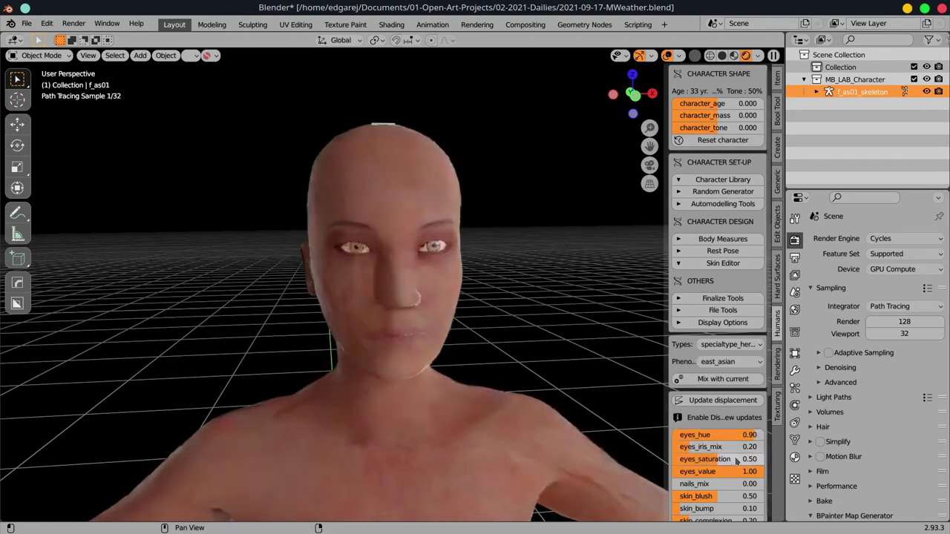
{"action": "double_click", "coordinate": [741, 447]}
{"action": "key", "text": "BackSpace"}
{"action": "type", "text": "0.8"}
{"action": "key", "text": "Return"}
{"action": "double_click", "coordinate": [740, 472]}
{"action": "type", "text": "0.2"}
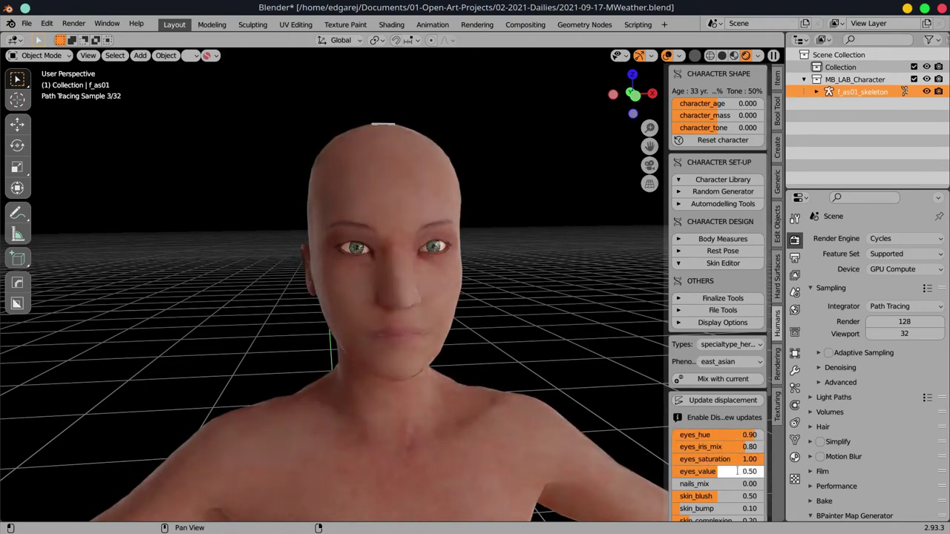
{"action": "key", "text": "Return"}
Step: Set skin_complexion to 0.10 and skin_blush to 0.00
{"action": "scroll", "coordinate": [717, 506], "scroll_direction": "down", "scroll_amount": 2}
{"action": "scroll", "coordinate": [717, 506], "scroll_direction": "down", "scroll_amount": 2}
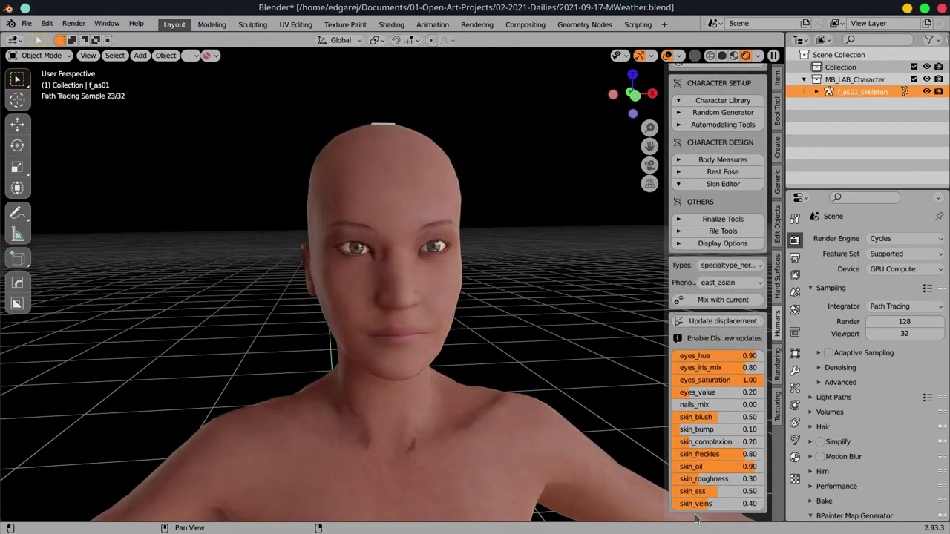
{"action": "key", "text": "BackSpace"}
{"action": "double_click", "coordinate": [722, 442]}
{"action": "type", "text": "1"}
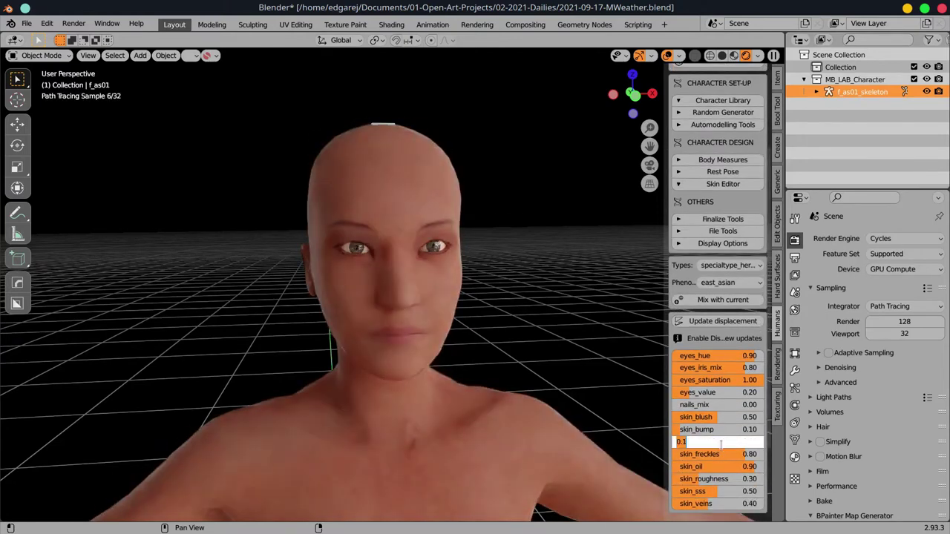
{"action": "key", "text": "Return"}
{"action": "double_click", "coordinate": [721, 442]}
{"action": "type", "text": "0.5"}
{"action": "key", "text": "Return"}
{"action": "double_click", "coordinate": [720, 441]}
{"action": "type", "text": "0"}
{"action": "key", "text": "Return"}
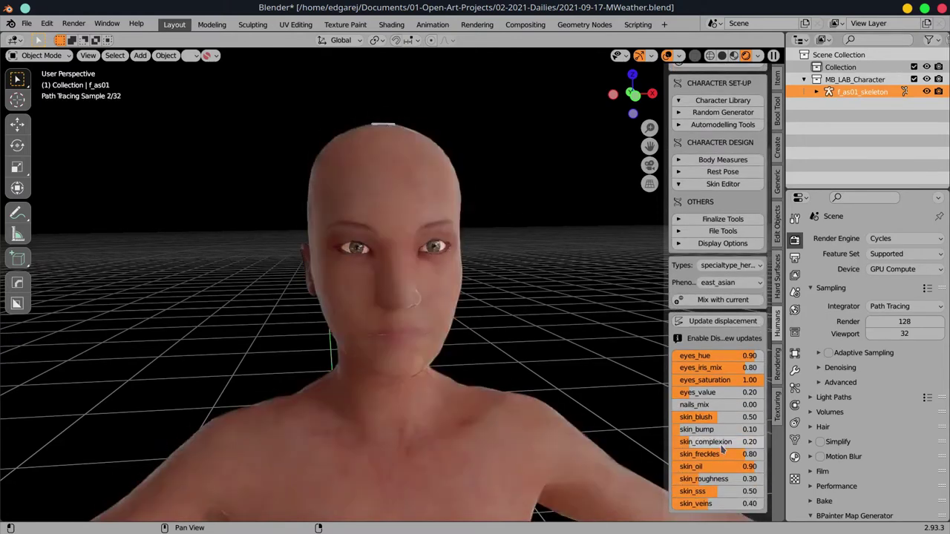
{"action": "double_click", "coordinate": [720, 441]}
{"action": "type", "text": "0.1"}
{"action": "key", "text": "Return"}
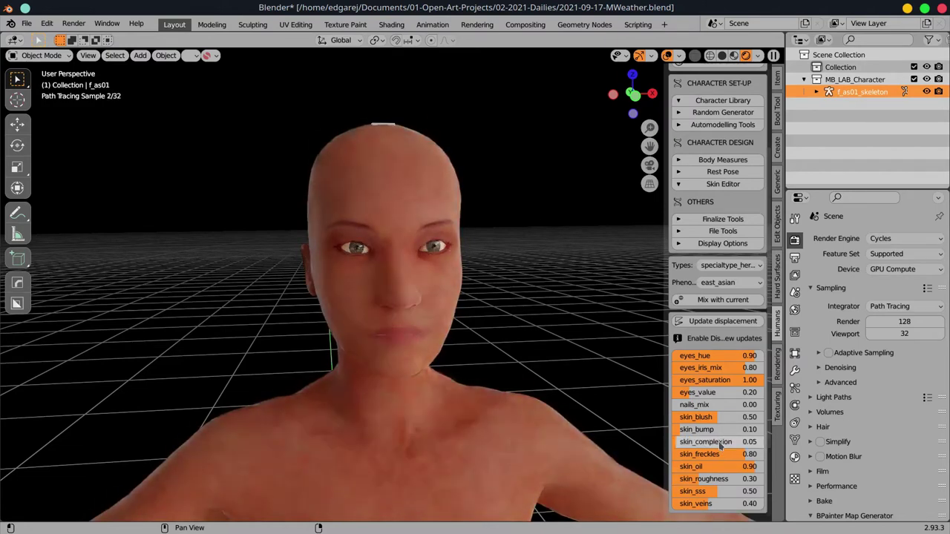
{"action": "scroll", "coordinate": [699, 448], "scroll_direction": "down", "scroll_amount": 2}
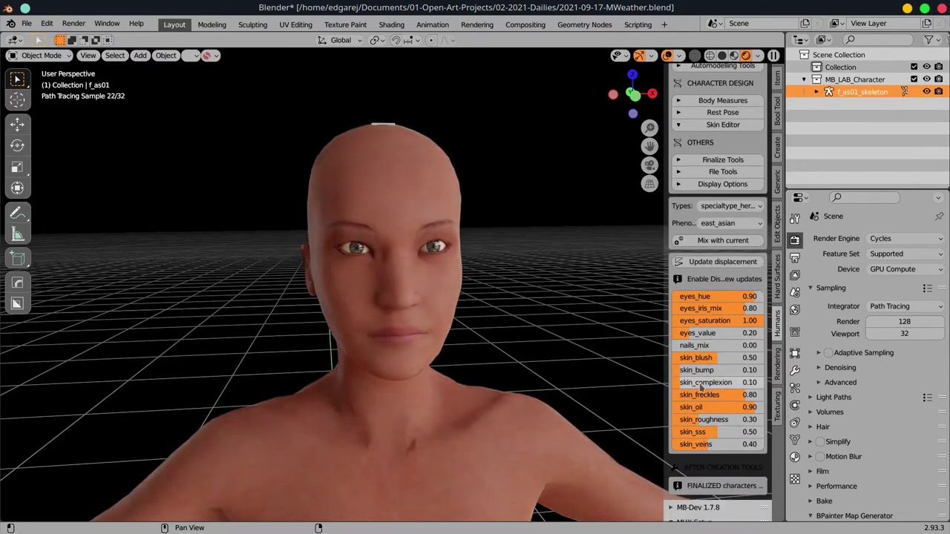
{"action": "double_click", "coordinate": [696, 359]}
{"action": "type", "text": "0"}
{"action": "key", "text": "Return"}
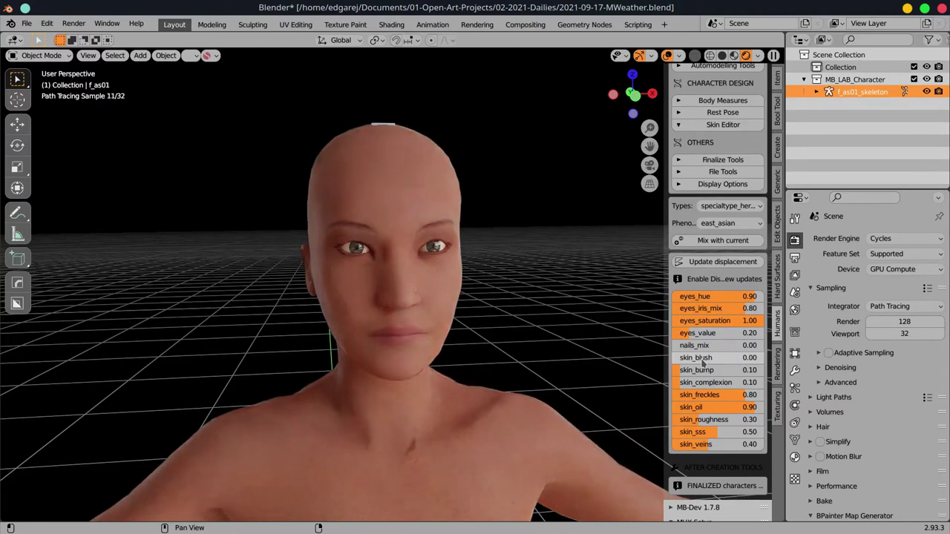
Step: Switch to solid shading and set the Head morph CraniumPentago to 0.500
{"action": "key", "text": "Return"}
{"action": "left_click", "coordinate": [723, 55]}
{"action": "left_click_drag", "start_coordinate": [631, 94], "coordinate": [661, 97]}
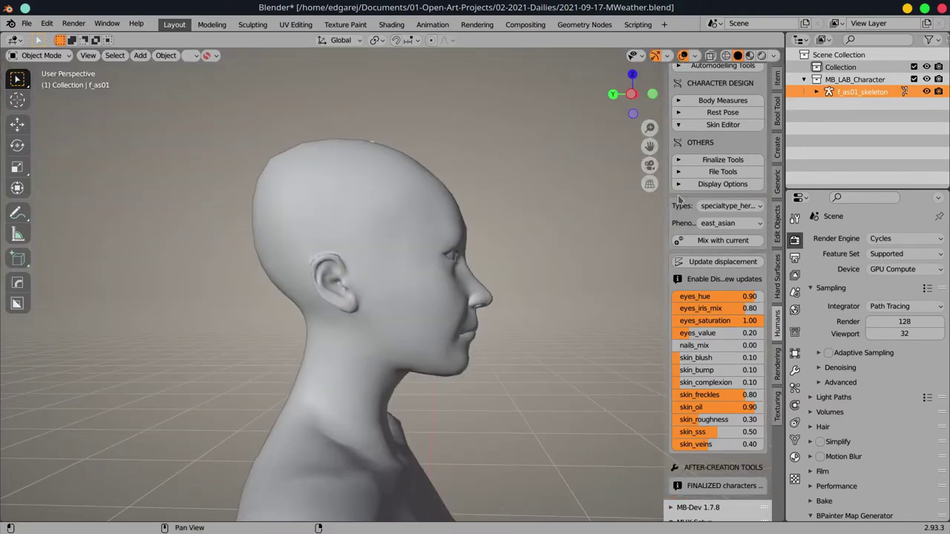
{"action": "left_click", "coordinate": [677, 102]}
{"action": "left_click", "coordinate": [713, 352]}
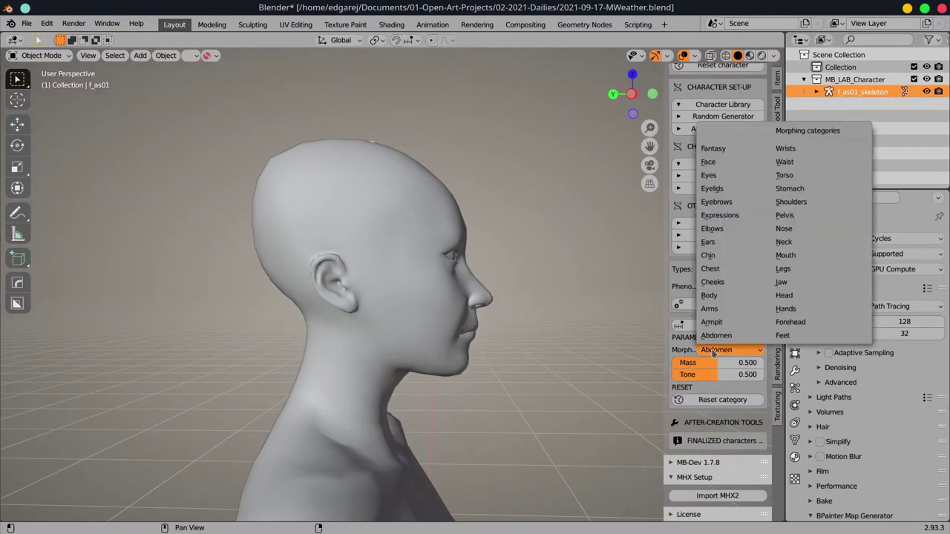
{"action": "left_click", "coordinate": [788, 295]}
{"action": "left_click_drag", "start_coordinate": [713, 375], "coordinate": [731, 380]}
{"action": "type", "text": ".5"}
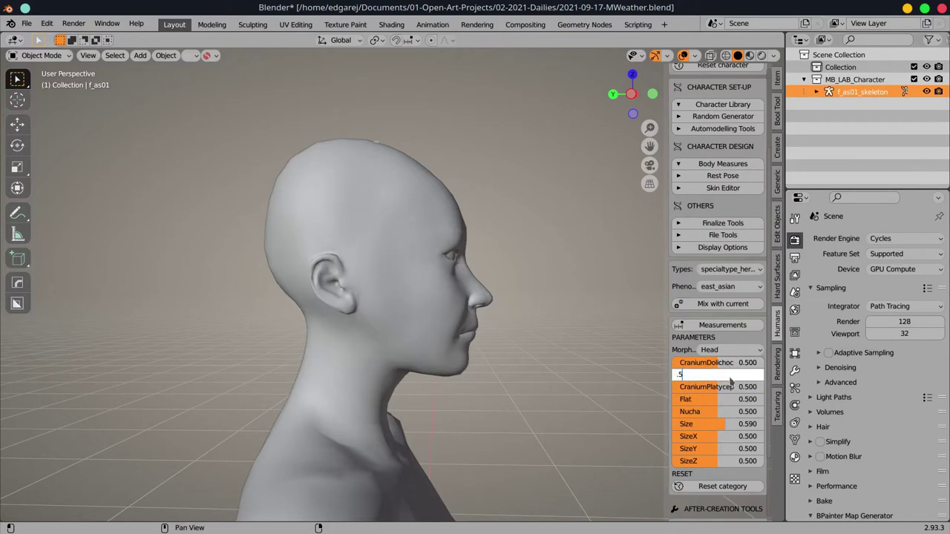
{"action": "key", "text": "Return"}
Step: Raise CraniumPlatycep to flatten the top of the skull, leaving SizeY at 0.500
{"action": "left_click_drag", "start_coordinate": [632, 94], "coordinate": [605, 95]}
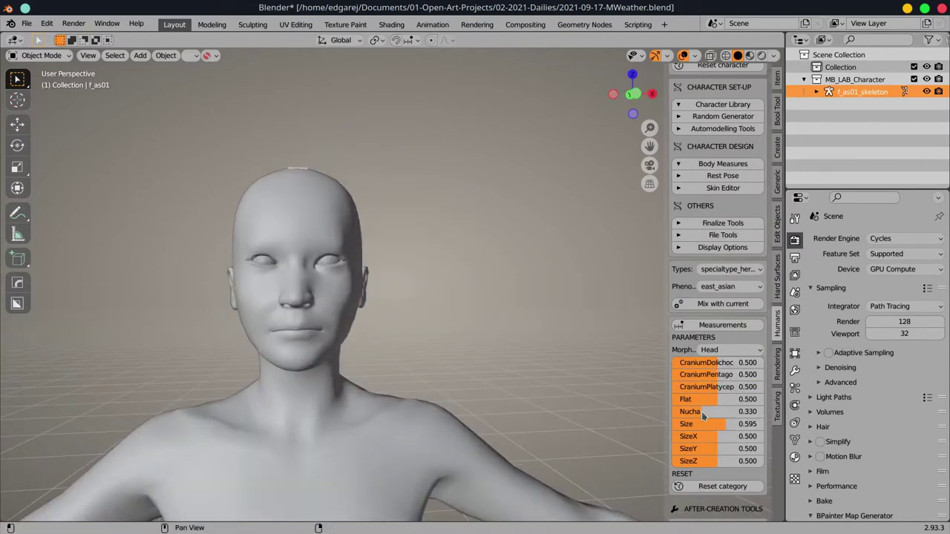
{"action": "left_click_drag", "start_coordinate": [461, 349], "coordinate": [544, 389]}
{"action": "left_click", "coordinate": [733, 449]}
{"action": "type", "text": "1"}
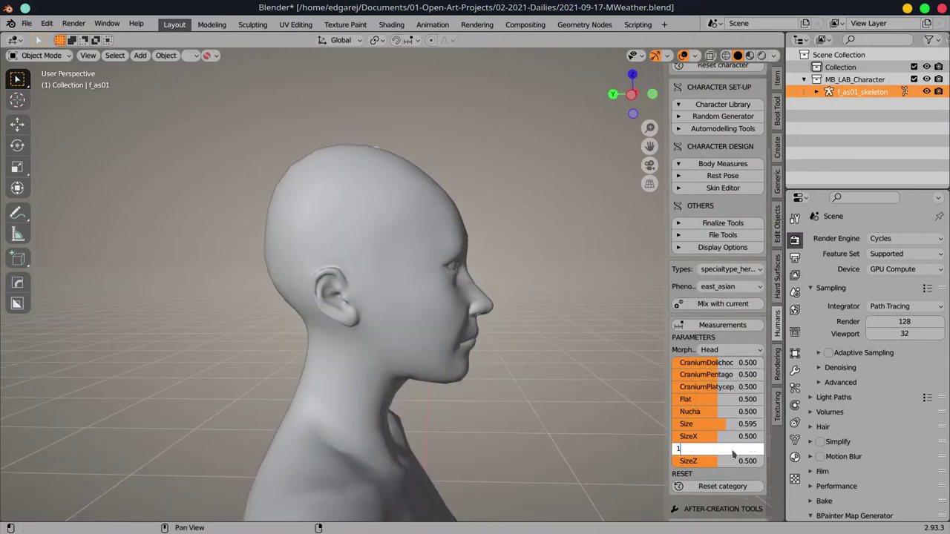
{"action": "key", "text": "Escape"}
{"action": "left_click_drag", "start_coordinate": [729, 393], "coordinate": [764, 394]}
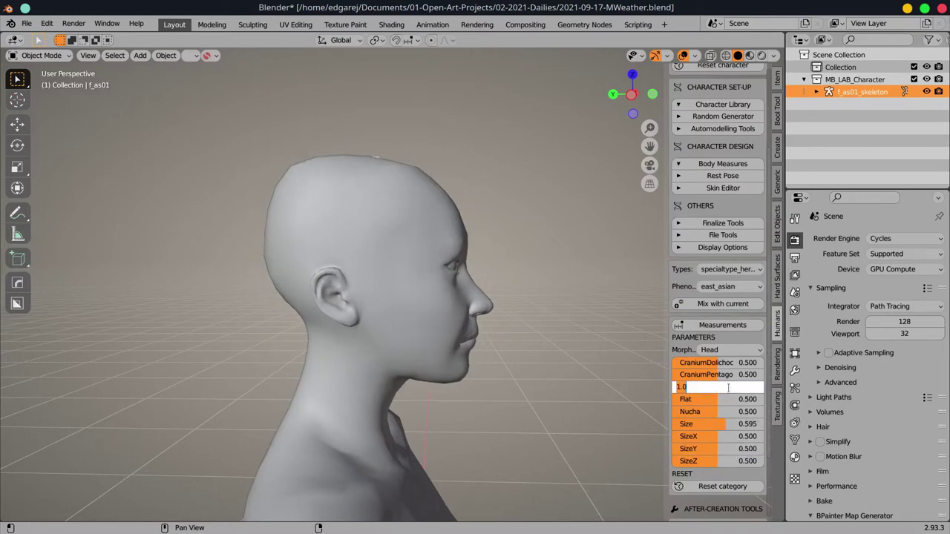
{"action": "key", "text": "Return"}
Step: Set the Forehead Angle morph to 0.700 and save the file
{"action": "left_click", "coordinate": [727, 349]}
{"action": "left_click", "coordinate": [717, 366]}
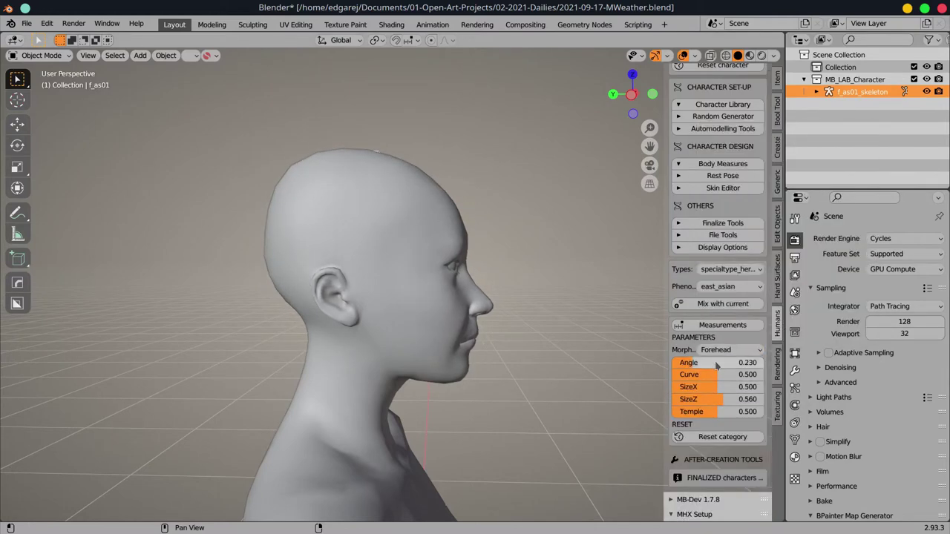
{"action": "left_click_drag", "start_coordinate": [717, 365], "coordinate": [737, 365]}
{"action": "mouse_move", "coordinate": [586, 445]}
{"action": "left_mouse_down"}
{"action": "mouse_move", "coordinate": [528, 461]}
{"action": "mouse_move", "coordinate": [368, 412]}
{"action": "mouse_move", "coordinate": [445, 416]}
{"action": "left_mouse_up"}
{"action": "scroll", "coordinate": [528, 461], "scroll_direction": "down", "scroll_amount": 3}
{"action": "key", "text": "ctrl+s"}
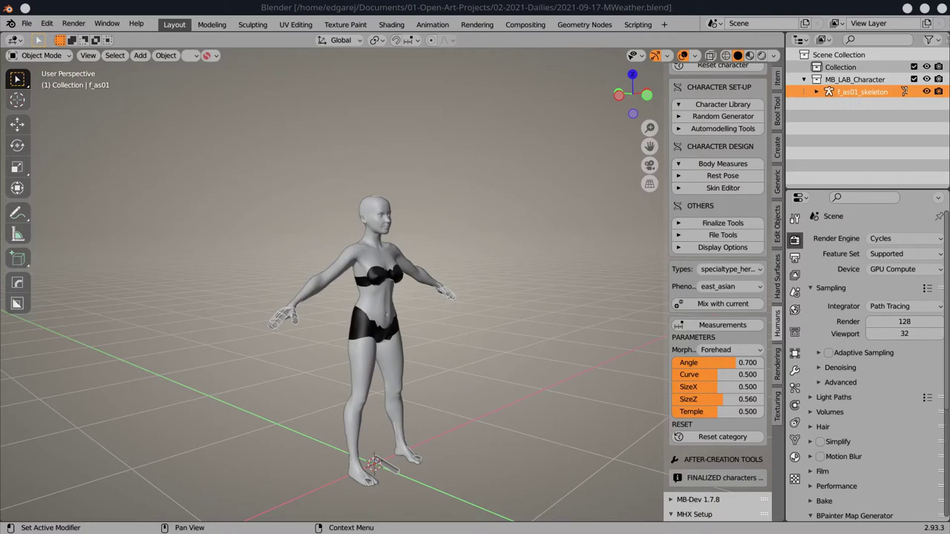
Step: With X-ray on in Pose Mode, rotate the right upper arm and left thigh
{"action": "key", "text": "alt+z"}
{"action": "left_click", "coordinate": [41, 55]}
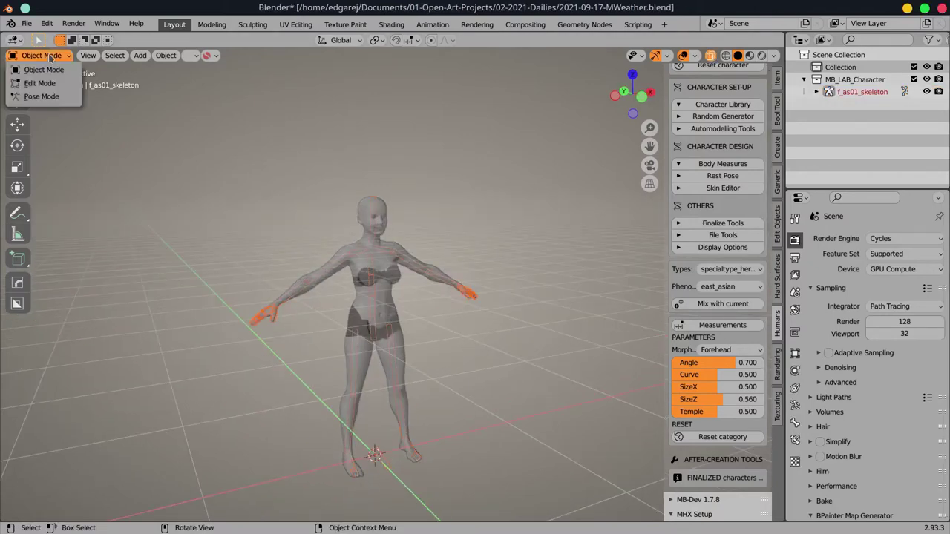
{"action": "left_click", "coordinate": [42, 83]}
{"action": "left_click", "coordinate": [342, 275]}
{"action": "key", "text": "r"}
{"action": "left_click", "coordinate": [423, 265]}
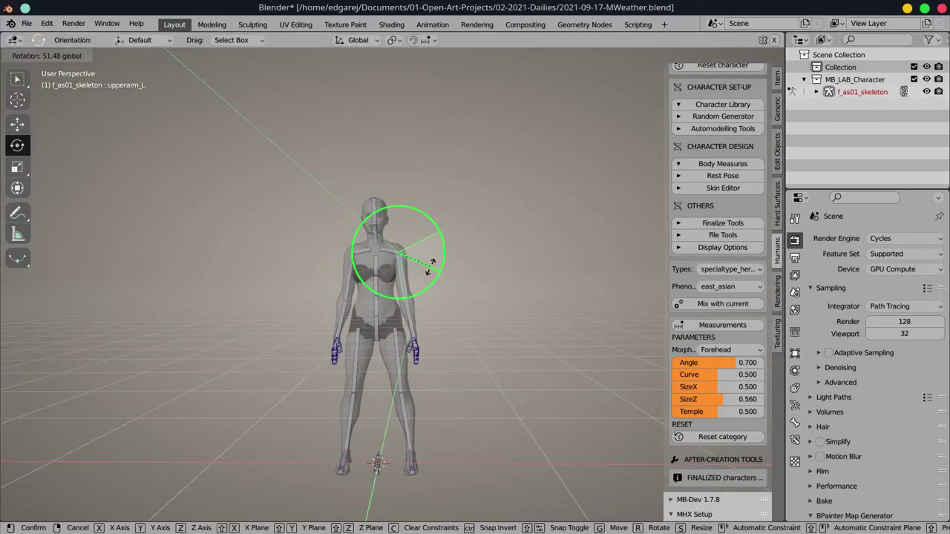
{"action": "left_click", "coordinate": [341, 339]}
{"action": "key", "text": "r"}
{"action": "left_click", "coordinate": [386, 349]}
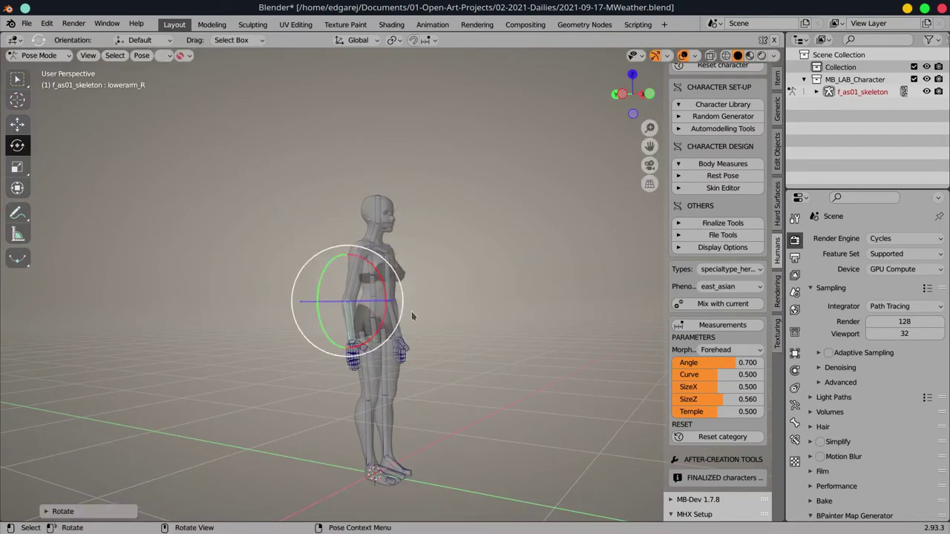
Step: Tilt the neck back and rotate the upper spine so the head looks upward
{"action": "left_click", "coordinate": [384, 271]}
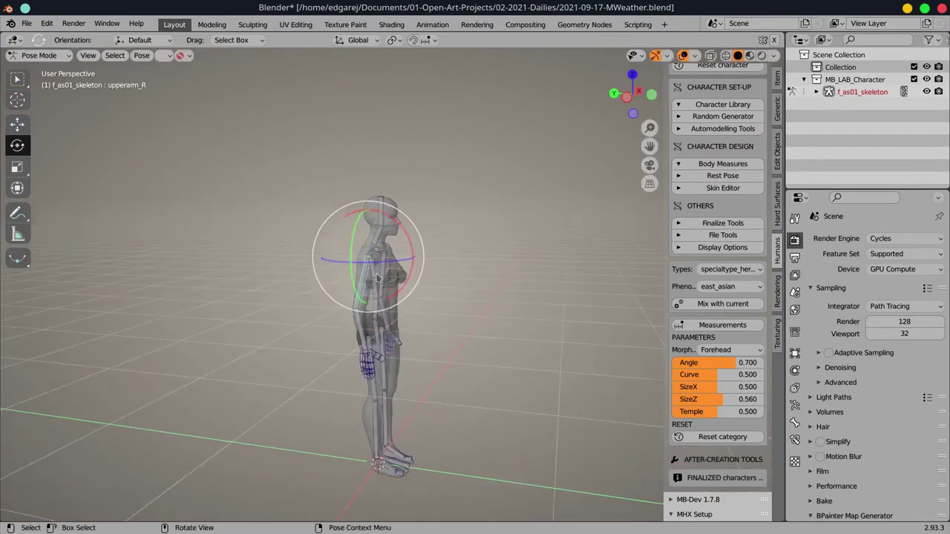
{"action": "left_click", "coordinate": [386, 296]}
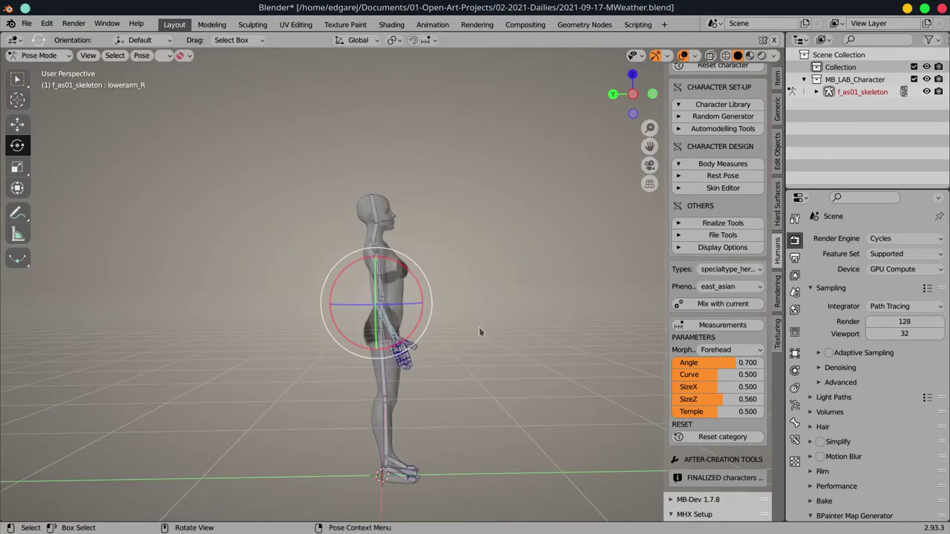
{"action": "left_click", "coordinate": [379, 226]}
{"action": "key", "text": "r"}
{"action": "left_click", "coordinate": [417, 245]}
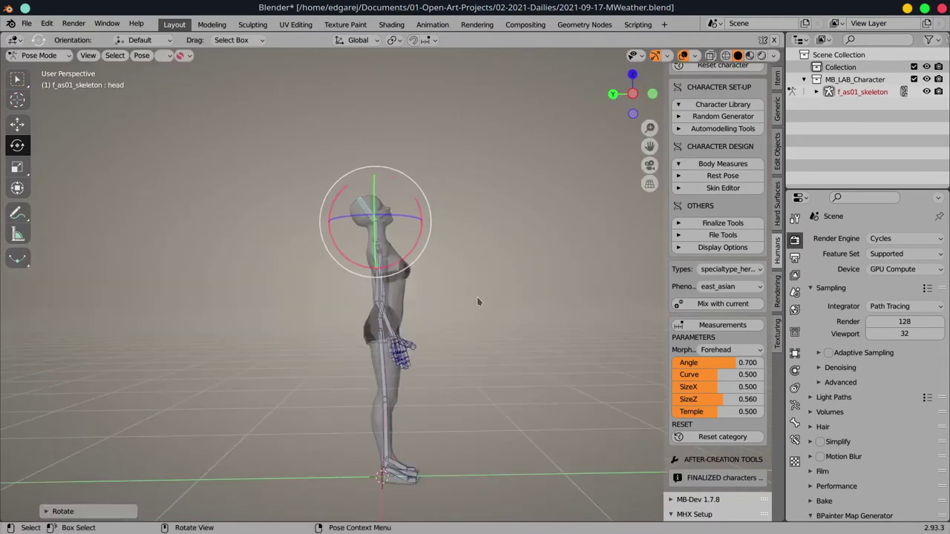
{"action": "left_click", "coordinate": [384, 290]}
{"action": "key", "text": "r"}
{"action": "left_click", "coordinate": [420, 296]}
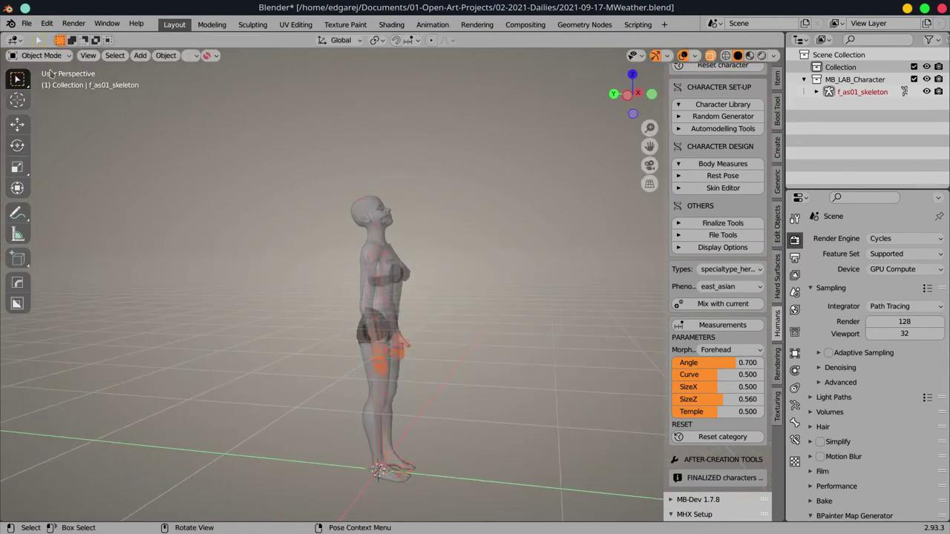
Step: Return to Object Mode and save the posed character
{"action": "key", "text": "ctrl+Tab"}
{"action": "key", "text": "ctrl+s"}
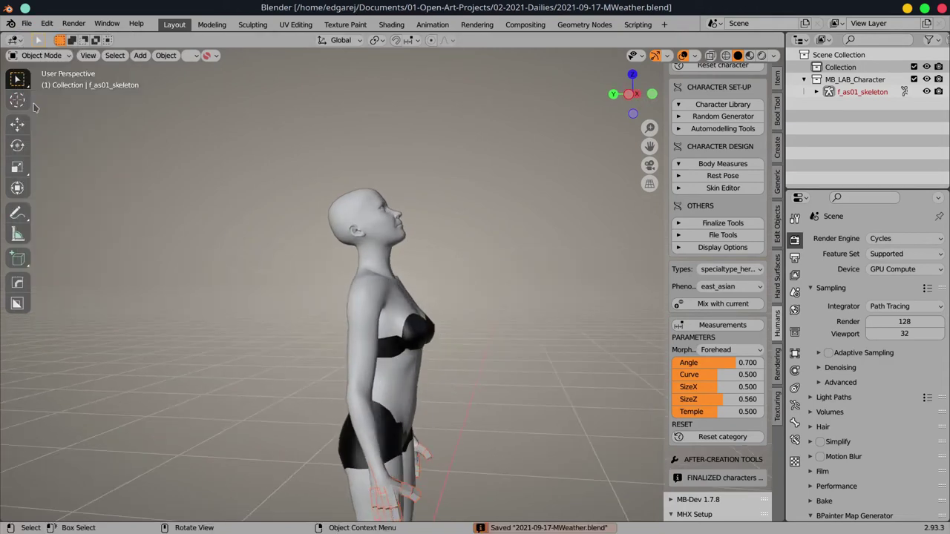
{"action": "scroll", "coordinate": [689, 300], "scroll_direction": "down", "scroll_amount": 2}
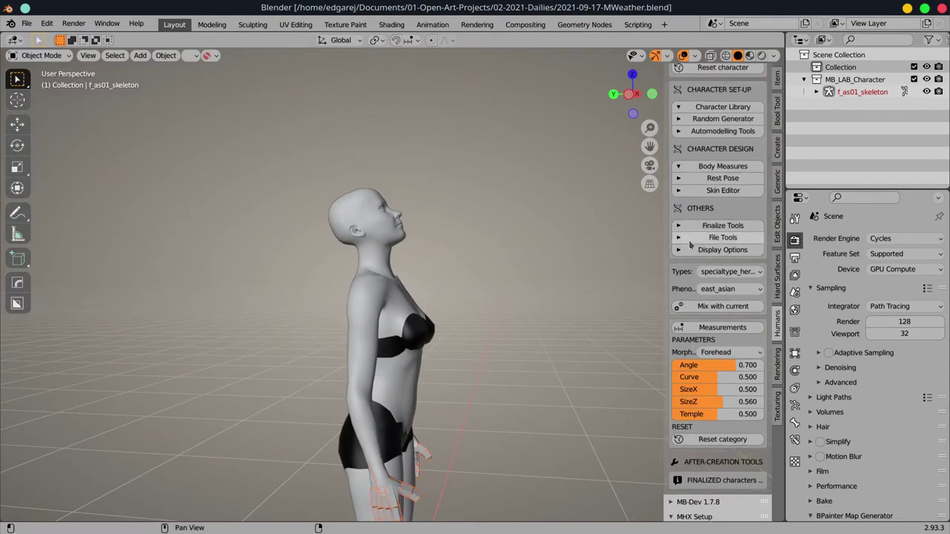
{"action": "scroll", "coordinate": [689, 300], "scroll_direction": "up", "scroll_amount": 2}
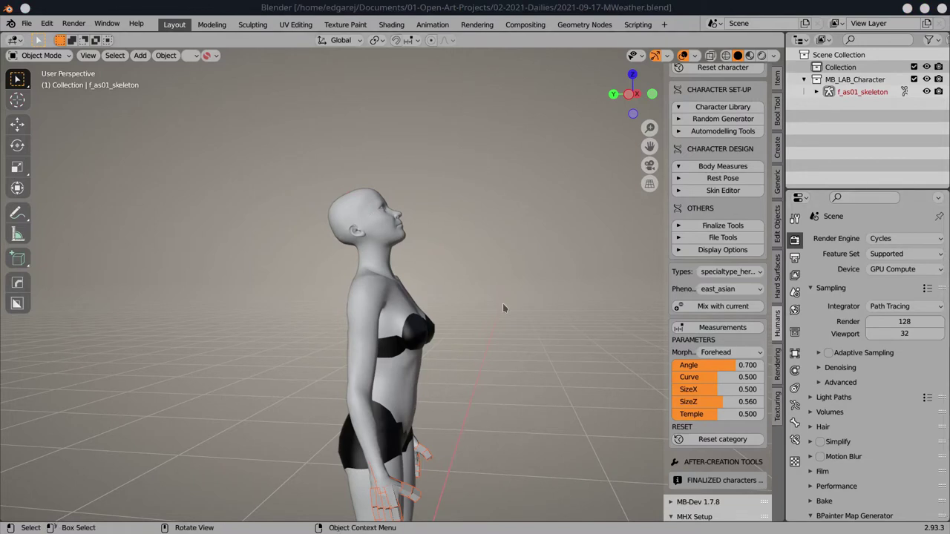
Step: Open and close the Rest Pose options, then scroll to the finalize tools
{"action": "left_click", "coordinate": [679, 179]}
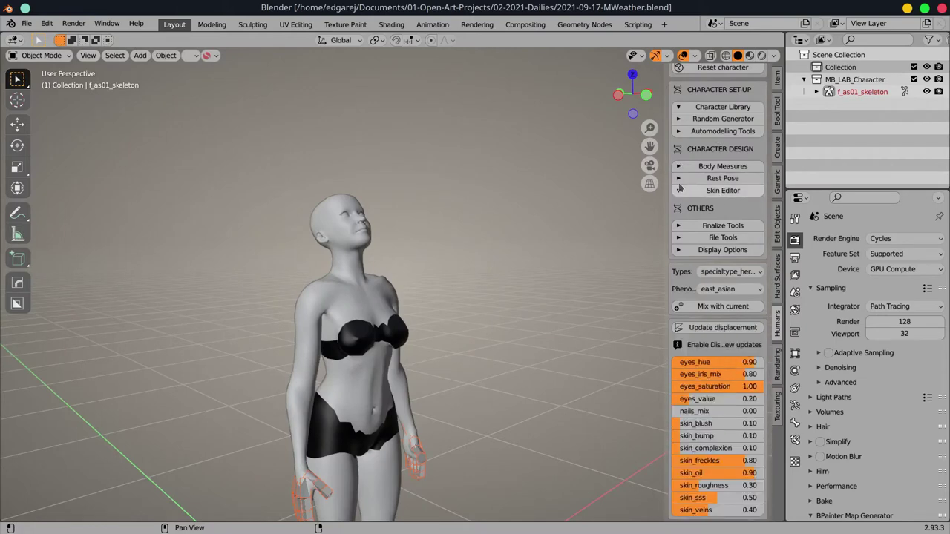
{"action": "left_click", "coordinate": [680, 215]}
{"action": "left_click_drag", "start_coordinate": [524, 302], "coordinate": [564, 305]}
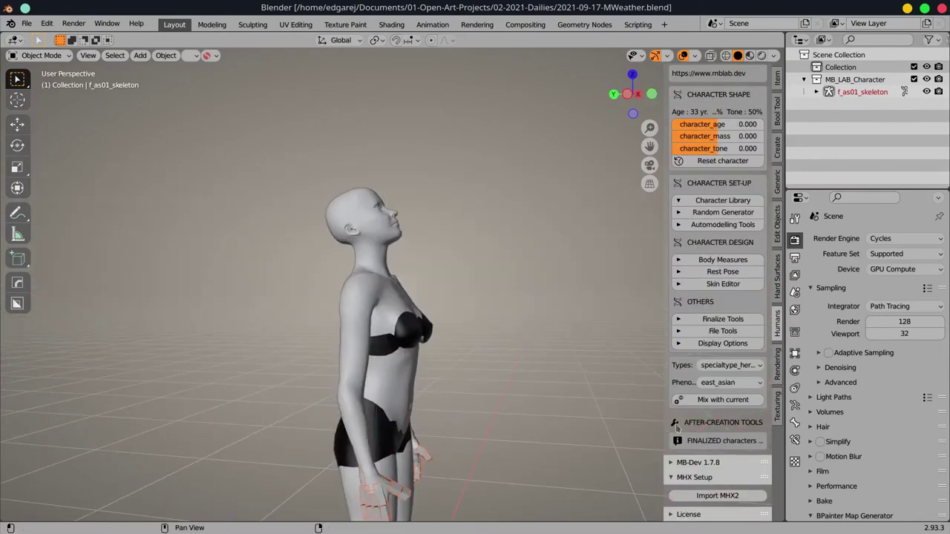
{"action": "scroll", "coordinate": [712, 296], "scroll_direction": "up", "scroll_amount": 1}
{"action": "scroll", "coordinate": [712, 334], "scroll_direction": "down", "scroll_amount": 4}
{"action": "scroll", "coordinate": [674, 398], "scroll_direction": "up", "scroll_amount": 4}
{"action": "left_click", "coordinate": [677, 337]}
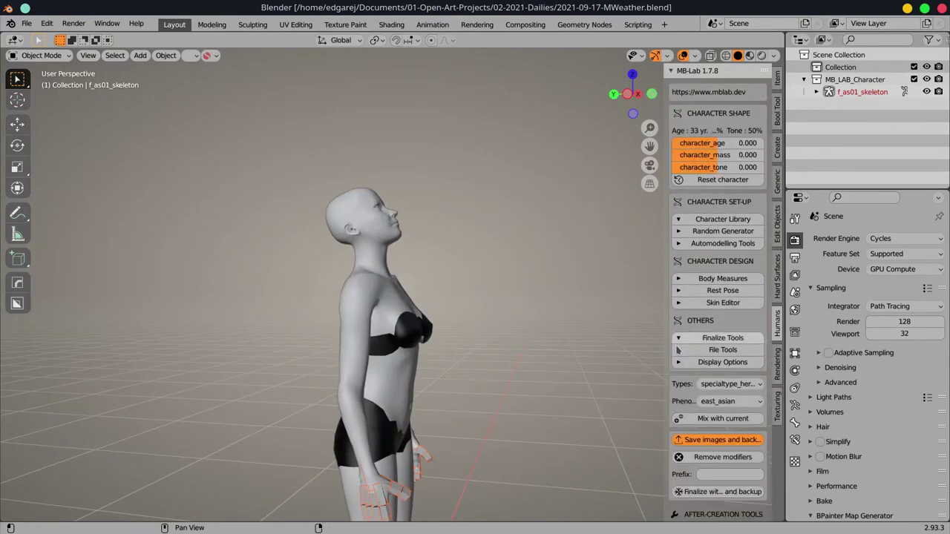
{"action": "left_click", "coordinate": [677, 362]}
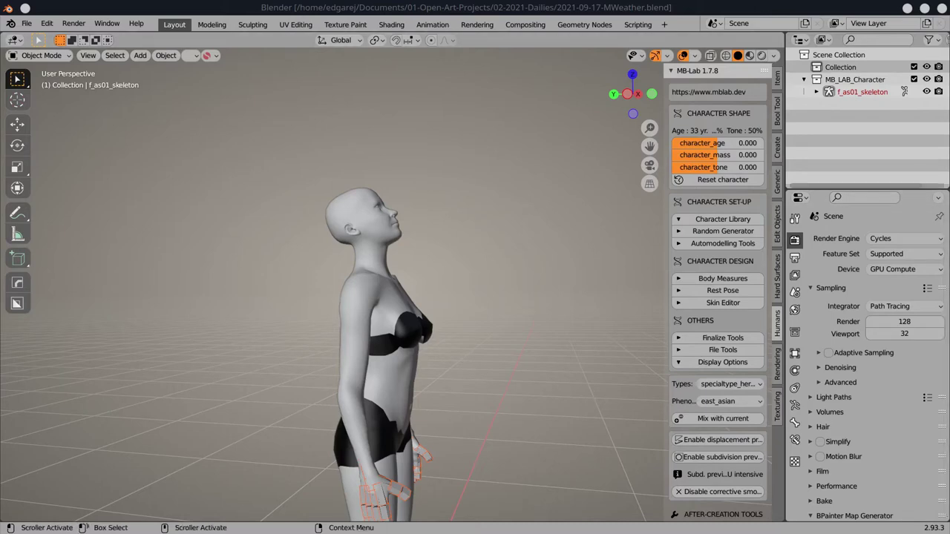
{"action": "left_click", "coordinate": [723, 337]}
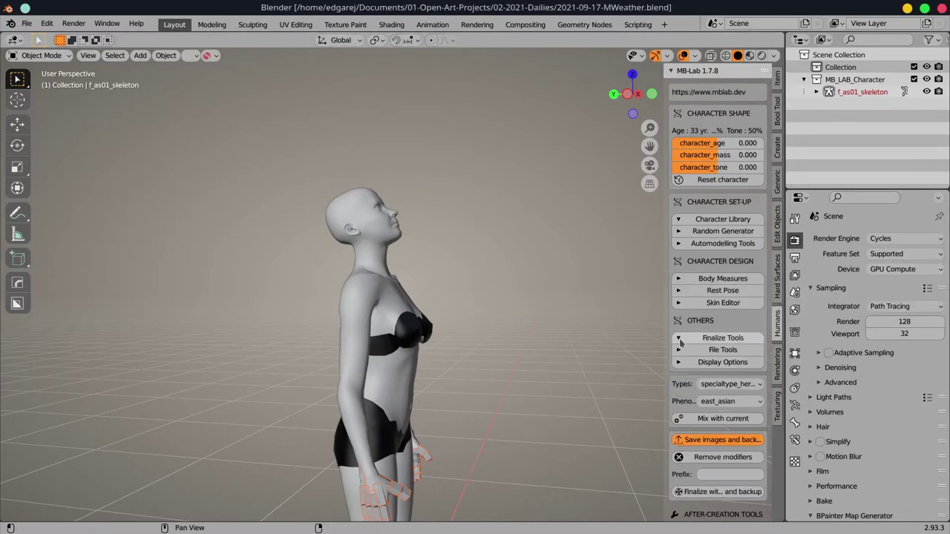
{"action": "left_click", "coordinate": [703, 440]}
{"action": "double_click", "coordinate": [349, 151]}
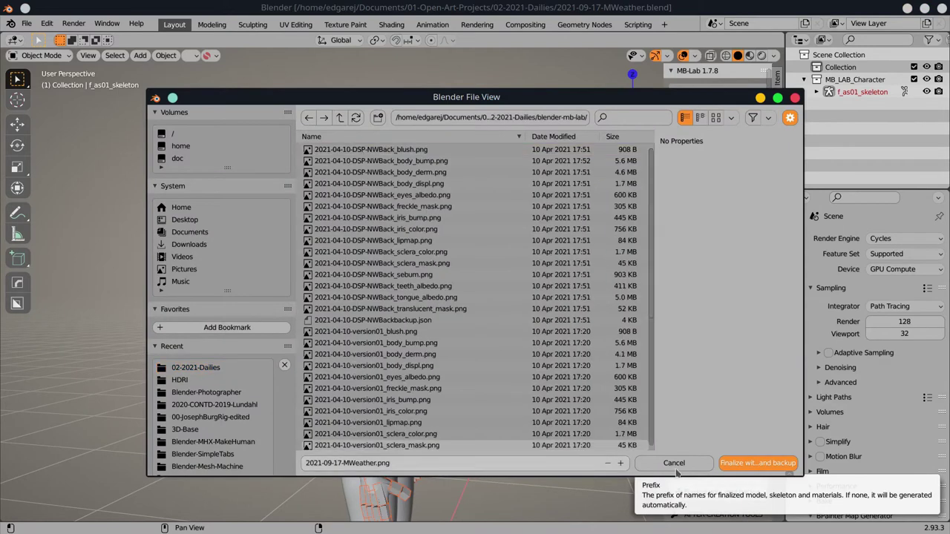
{"action": "left_click", "coordinate": [751, 462]}
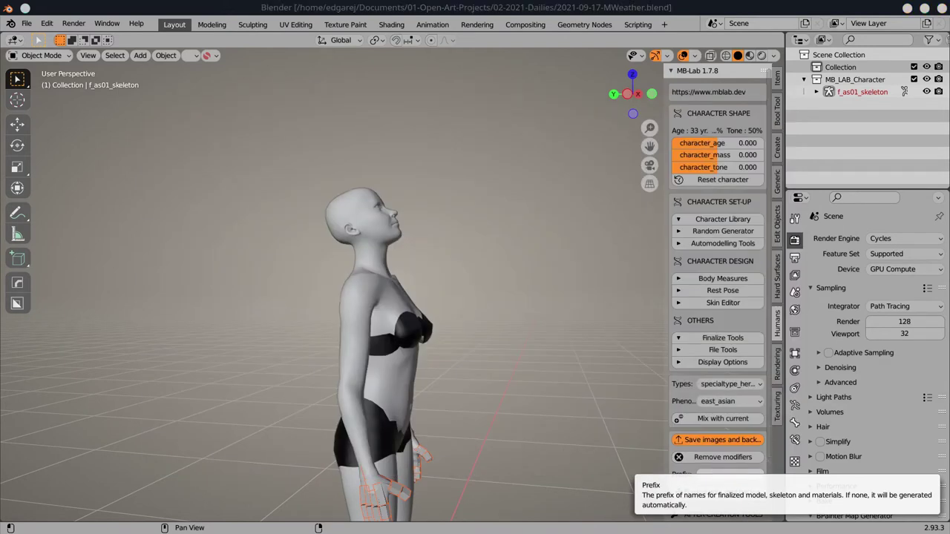
Step: Finalize the character and apply the sleep01 facial expression
{"action": "left_click", "coordinate": [712, 276]}
{"action": "left_click", "coordinate": [719, 371]}
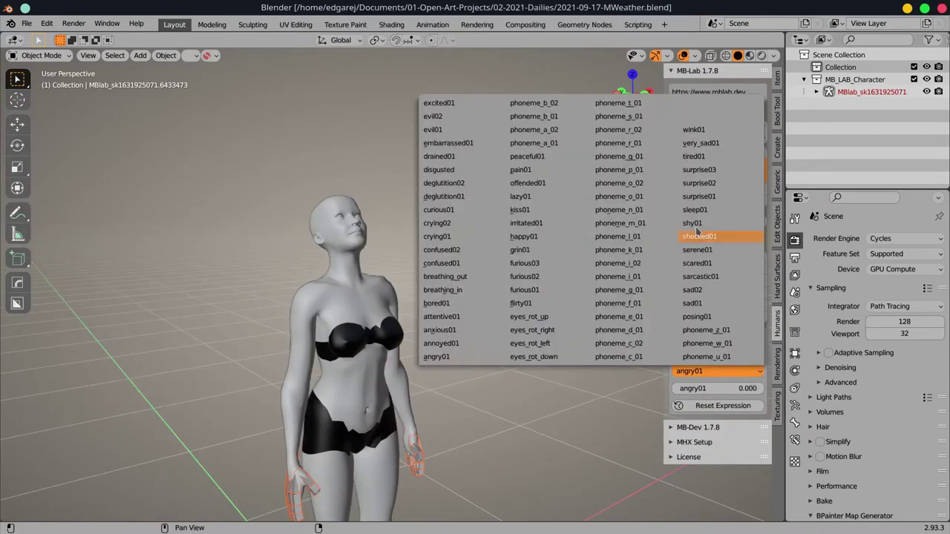
{"action": "left_click", "coordinate": [694, 210]}
{"action": "mouse_move", "coordinate": [551, 263]}
{"action": "left_mouse_down"}
{"action": "mouse_move", "coordinate": [510, 370]}
{"action": "mouse_move", "coordinate": [430, 371]}
{"action": "left_mouse_up"}
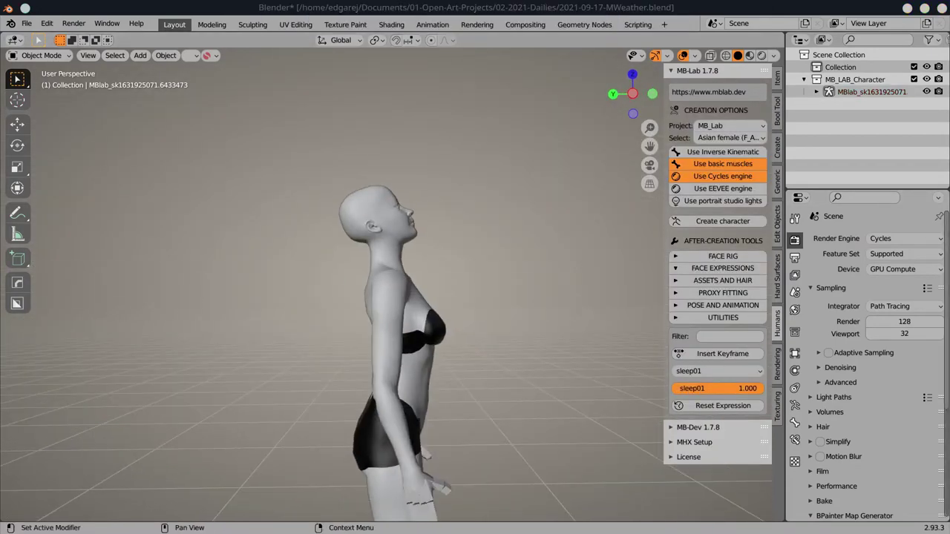
{"action": "left_click_drag", "start_coordinate": [532, 353], "coordinate": [582, 340]}
Step: With X-ray on, select the skeleton in Pose Mode and tilt the head further upward
{"action": "key", "text": "alt+z"}
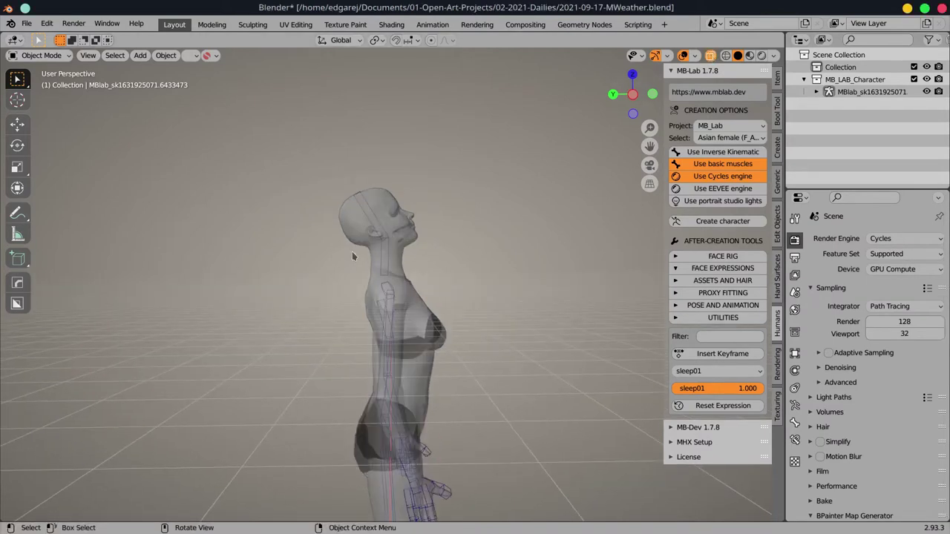
{"action": "left_click", "coordinate": [352, 271]}
{"action": "scroll", "coordinate": [352, 271], "scroll_direction": "down", "scroll_amount": 4}
{"action": "left_click", "coordinate": [397, 443]}
{"action": "left_click", "coordinate": [42, 55]}
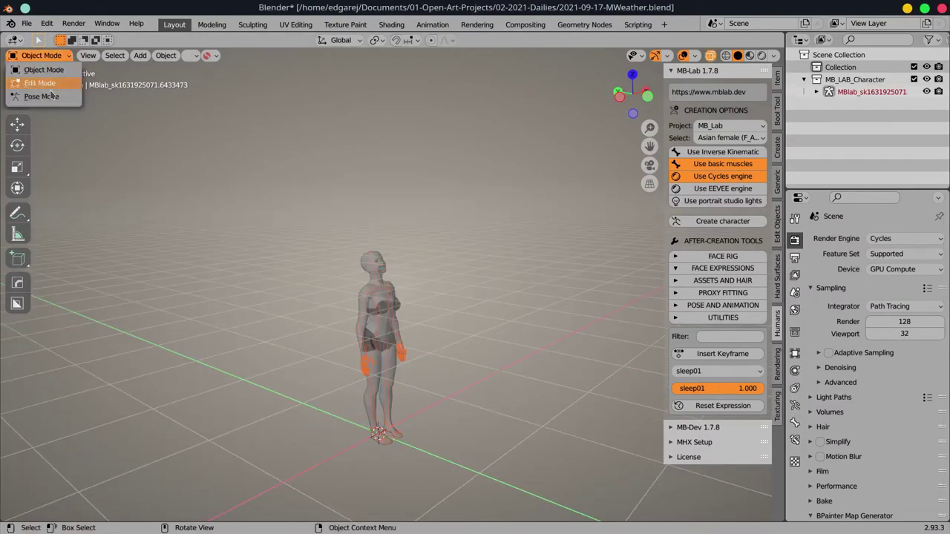
{"action": "left_click", "coordinate": [30, 82]}
{"action": "key", "text": "KP_Decimal"}
{"action": "mouse_move", "coordinate": [445, 294]}
{"action": "left_mouse_down"}
{"action": "mouse_move", "coordinate": [447, 263]}
{"action": "mouse_move", "coordinate": [475, 245]}
{"action": "left_mouse_up"}
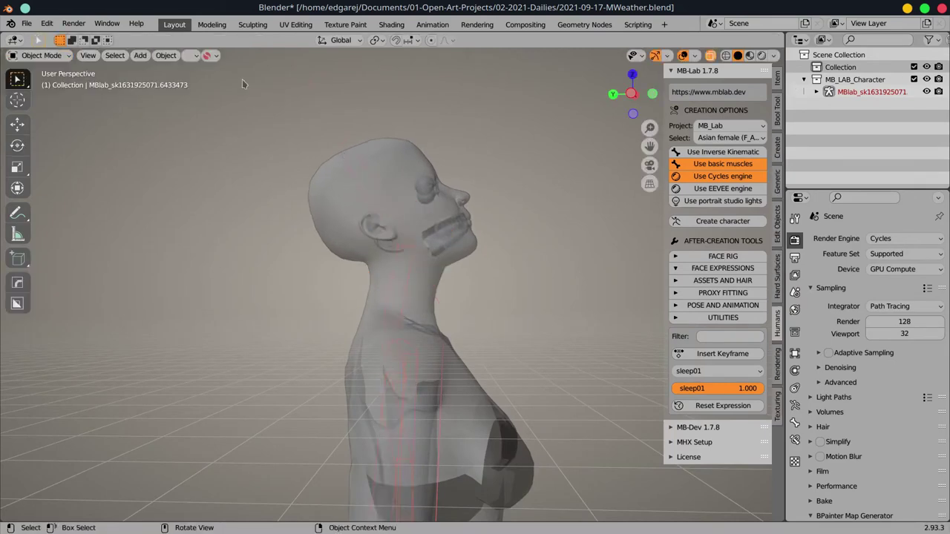
Step: Confirm the head tilt, save as 2021-09-17-MWeather.blend, and show the body's modifiers
{"action": "key", "text": "alt+z"}
{"action": "left_click_drag", "start_coordinate": [559, 294], "coordinate": [384, 307]}
{"action": "key", "text": "ctrl+Tab"}
{"action": "key", "text": "ctrl+s"}
{"action": "left_click", "coordinate": [394, 312]}
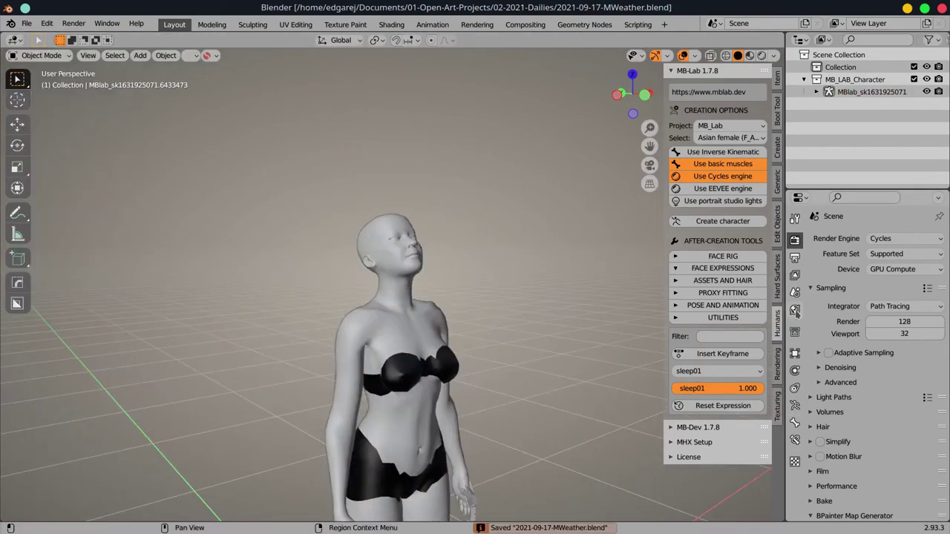
{"action": "left_click", "coordinate": [795, 371]}
Step: Add a new camera through the Photographer tools and lock it to the view
{"action": "scroll", "coordinate": [522, 309], "scroll_direction": "down", "scroll_amount": 4}
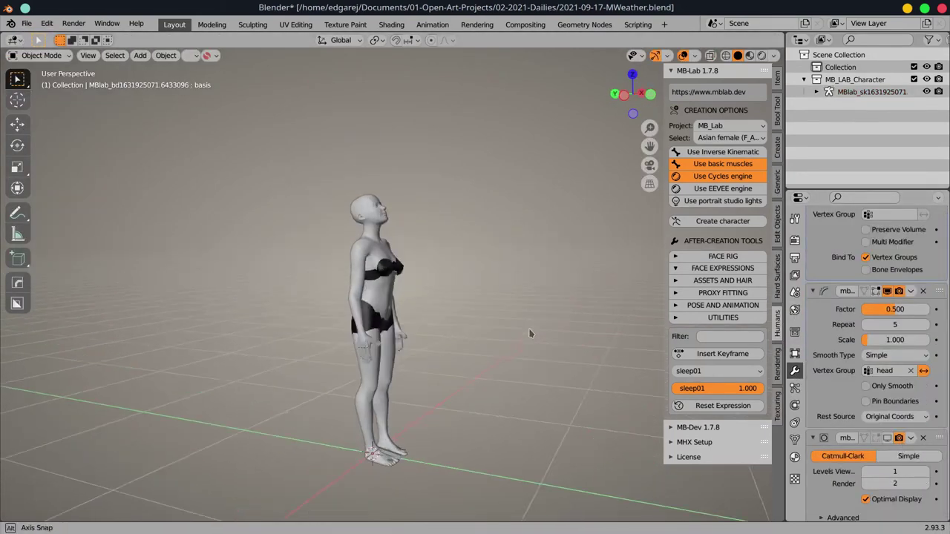
{"action": "left_click", "coordinate": [777, 449]}
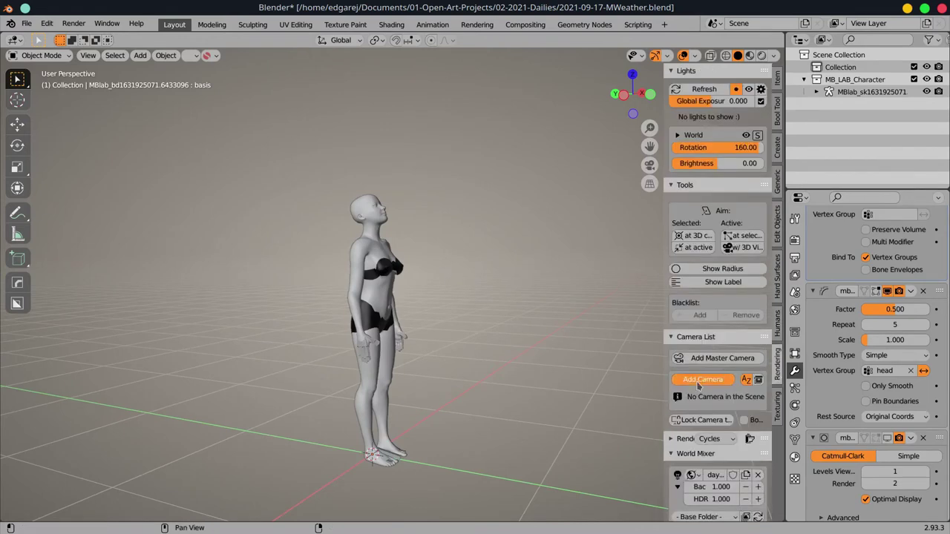
{"action": "left_click", "coordinate": [702, 379]}
{"action": "left_click", "coordinate": [701, 418]}
Step: Collapse the render, world mixer and aiming panels, widen the sidebar, and show the camera's photographic settings
{"action": "scroll", "coordinate": [701, 417], "scroll_direction": "down", "scroll_amount": 3}
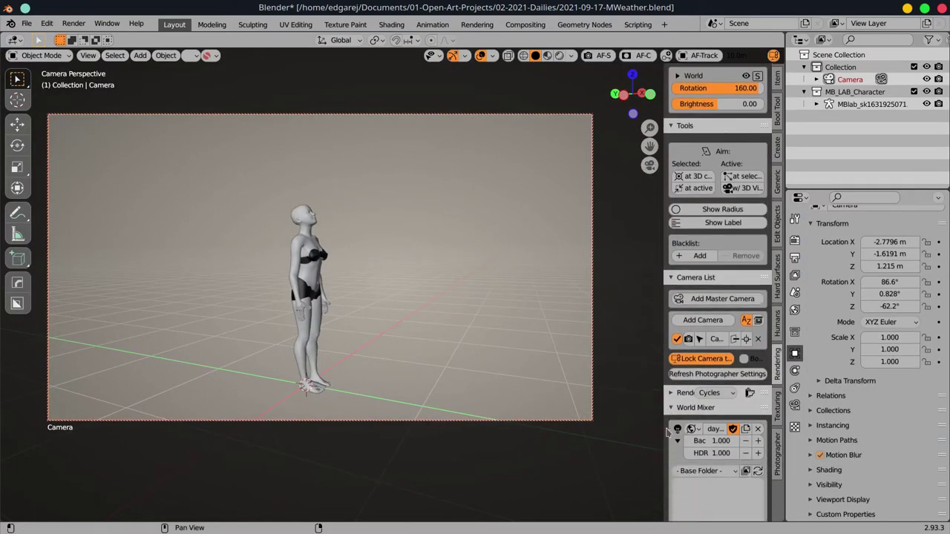
{"action": "left_click", "coordinate": [672, 359]}
{"action": "scroll", "coordinate": [672, 378], "scroll_direction": "down", "scroll_amount": 3}
{"action": "left_click", "coordinate": [672, 285]}
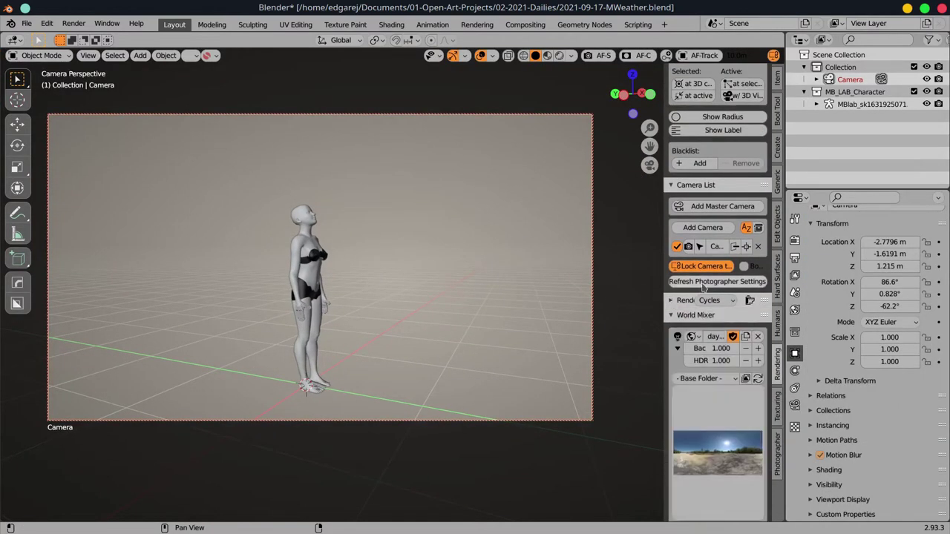
{"action": "left_click_drag", "start_coordinate": [664, 263], "coordinate": [636, 263]}
{"action": "scroll", "coordinate": [715, 283], "scroll_direction": "up", "scroll_amount": 5}
{"action": "scroll", "coordinate": [715, 283], "scroll_direction": "down", "scroll_amount": 4}
{"action": "left_click", "coordinate": [666, 467]}
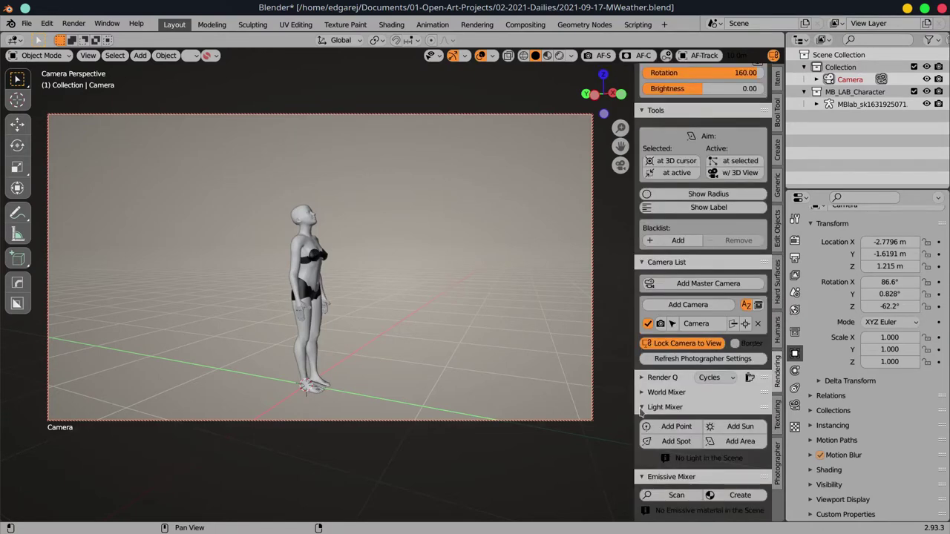
{"action": "scroll", "coordinate": [668, 297], "scroll_direction": "up", "scroll_amount": 5}
{"action": "left_click", "coordinate": [642, 187]}
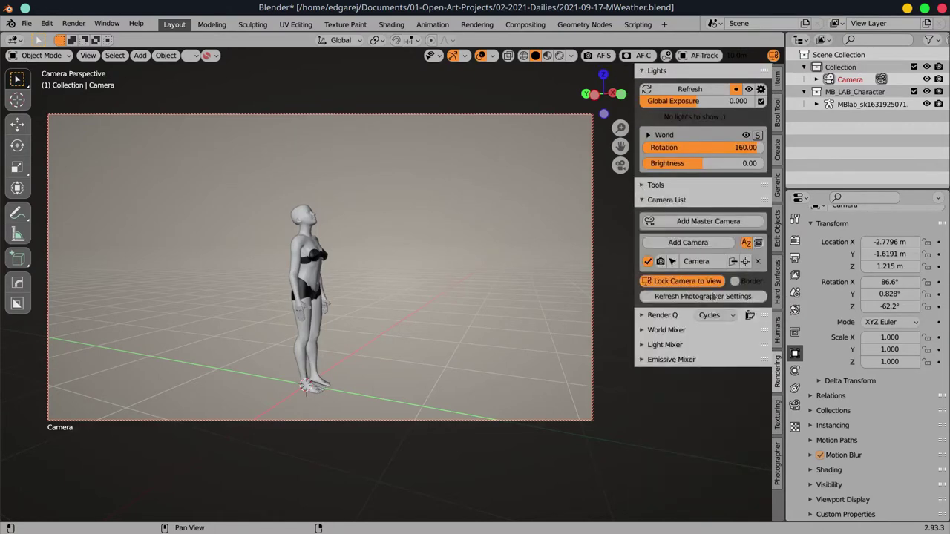
{"action": "left_click", "coordinate": [778, 467]}
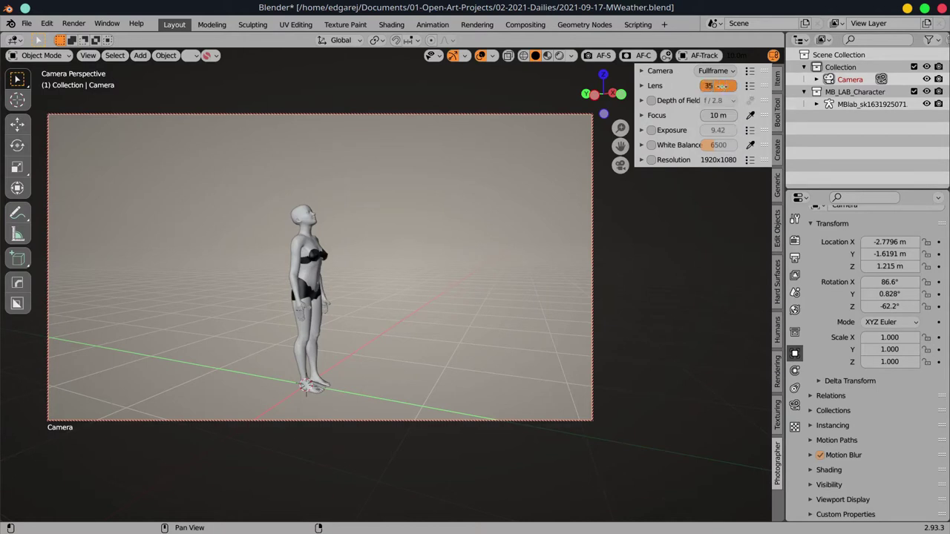
Step: Set the lens to 50 mm and enable resolution, trying the 4:3 and 6:7 formats
{"action": "left_click_drag", "start_coordinate": [718, 85], "coordinate": [731, 86]}
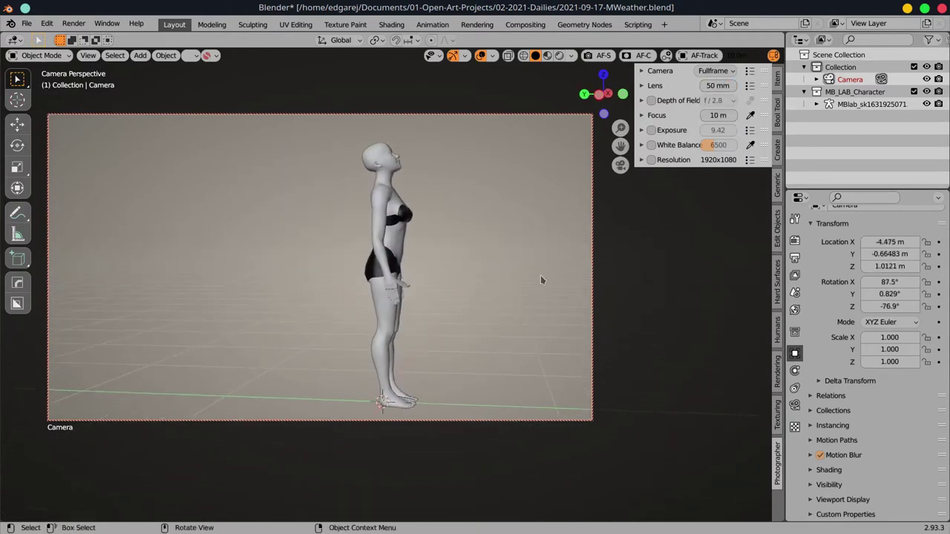
{"action": "left_click", "coordinate": [642, 71]}
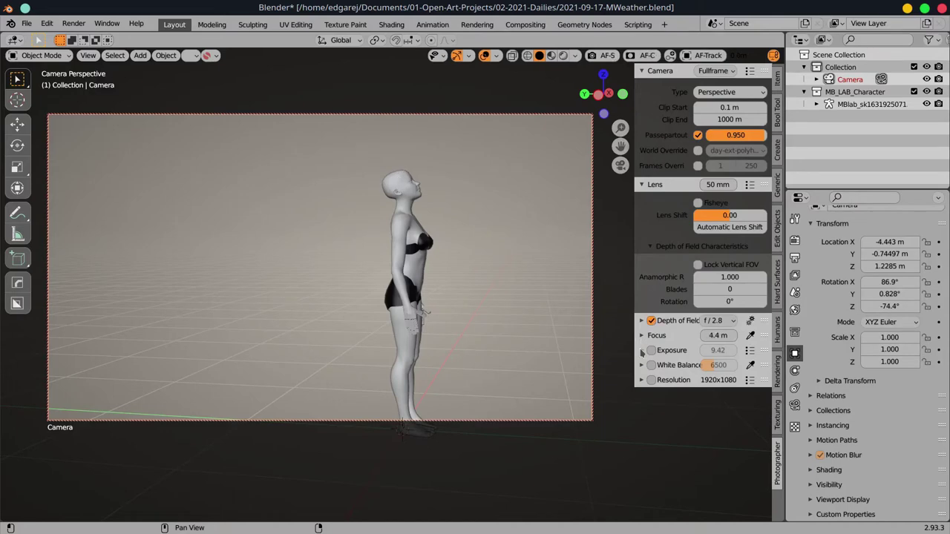
{"action": "left_click", "coordinate": [650, 380]}
{"action": "left_click", "coordinate": [730, 398]}
{"action": "left_click", "coordinate": [726, 330]}
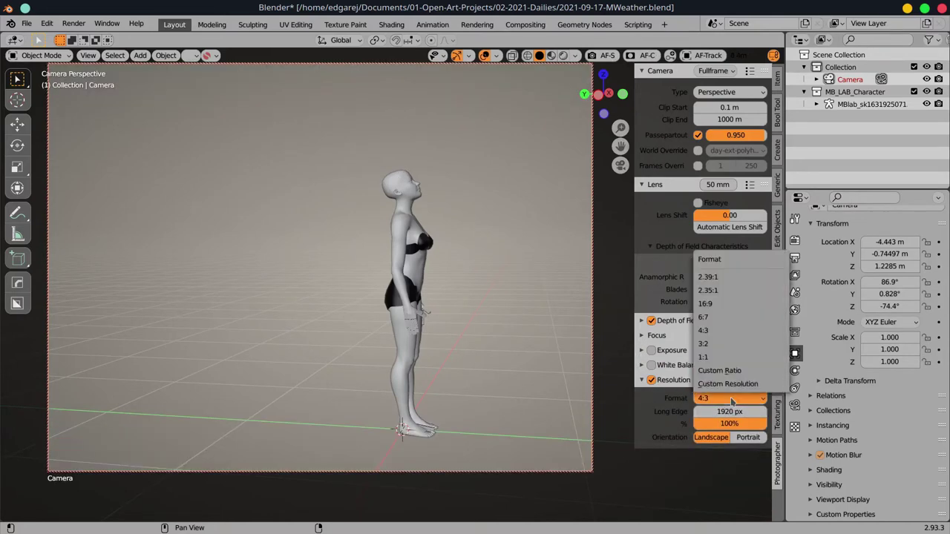
{"action": "left_click", "coordinate": [733, 315]}
{"action": "left_click", "coordinate": [778, 382]}
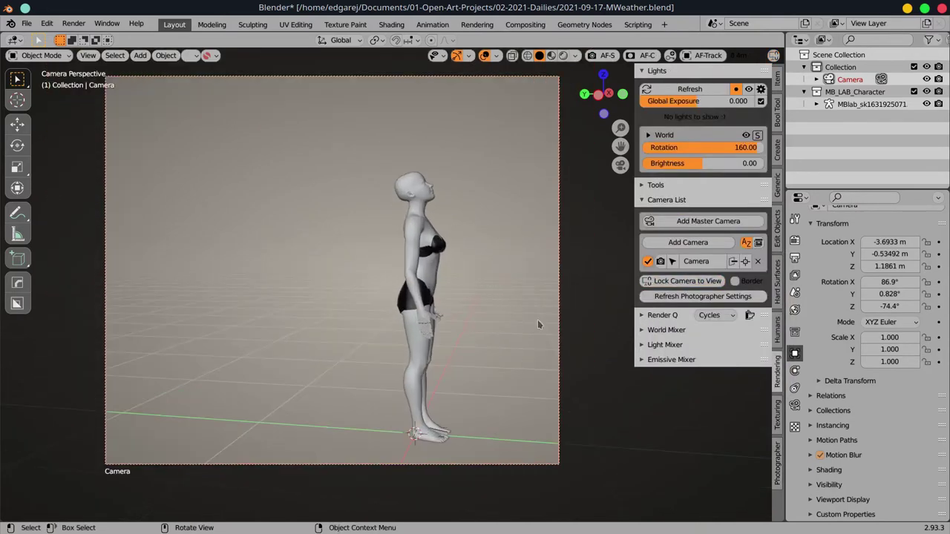
{"action": "left_click", "coordinate": [778, 471]}
Step: Choose the 3:2 format in portrait orientation and edit the long edge size
{"action": "left_click", "coordinate": [729, 398]}
{"action": "left_click", "coordinate": [717, 349]}
{"action": "left_click", "coordinate": [748, 438]}
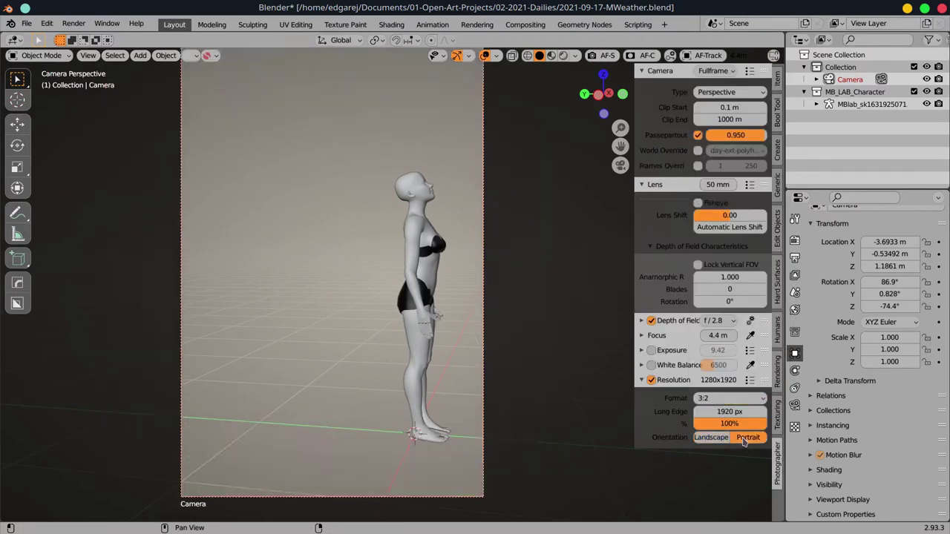
{"action": "left_click", "coordinate": [709, 437]}
{"action": "left_click", "coordinate": [728, 413]}
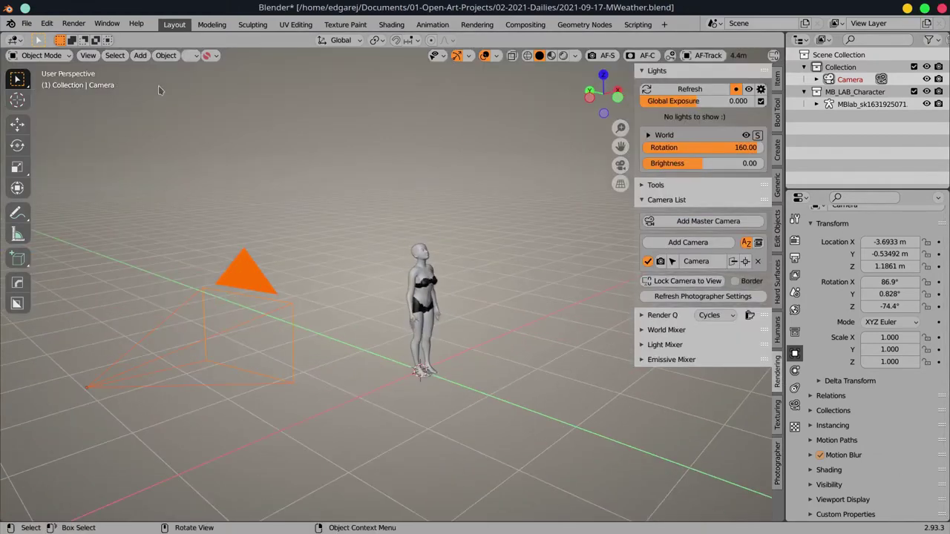
Step: Isolate the UV sphere in local view and delete three quarters of its faces
{"action": "key", "text": "KP_Divide"}
{"action": "key", "text": "Tab"}
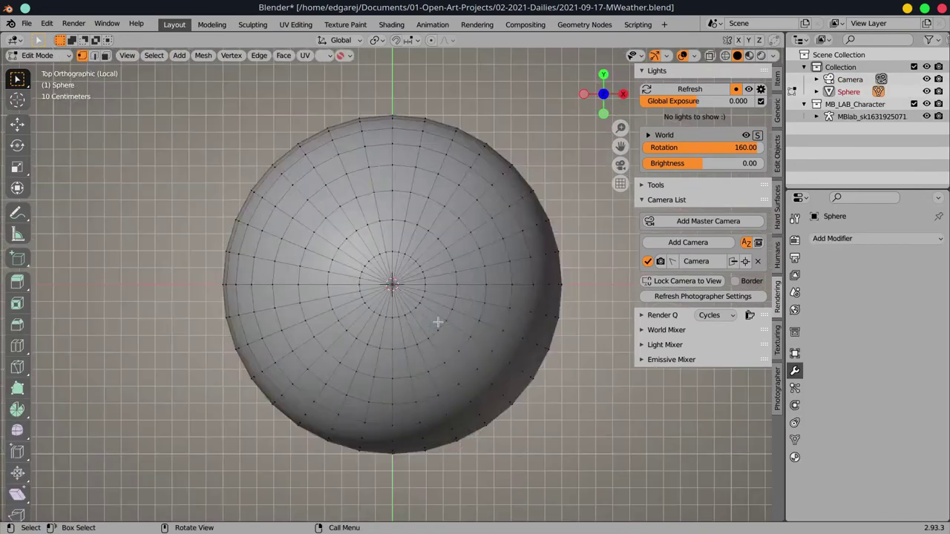
{"action": "key", "text": "KP_7"}
{"action": "key", "text": "3"}
{"action": "mouse_move", "coordinate": [400, 96]}
{"action": "left_mouse_down"}
{"action": "mouse_move", "coordinate": [612, 480]}
{"action": "mouse_move", "coordinate": [258, 288]}
{"action": "left_mouse_up"}
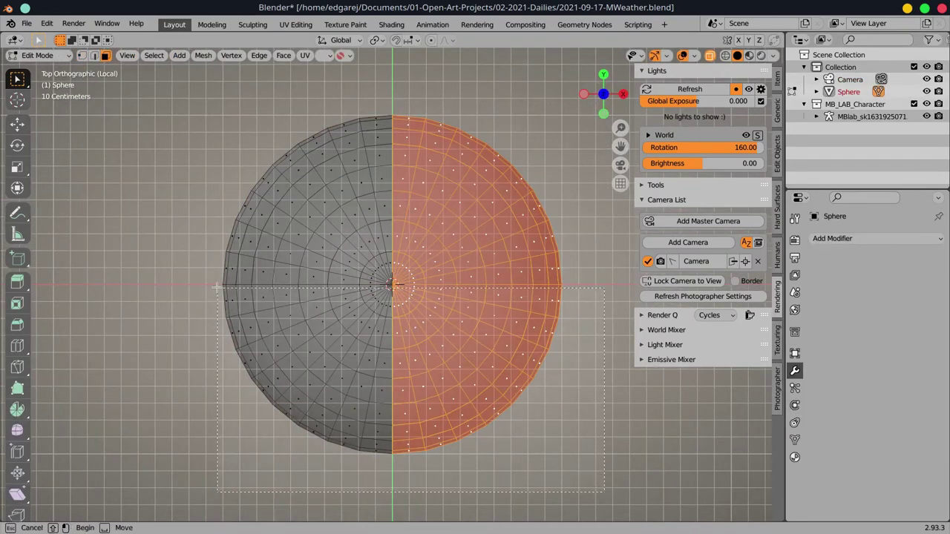
{"action": "key", "text": "KP_1"}
{"action": "key", "text": "x"}
{"action": "left_click", "coordinate": [256, 292]}
Step: Mirror the remaining quarter on X and Y with clipping and flatten it vertically
{"action": "key", "text": "Tab"}
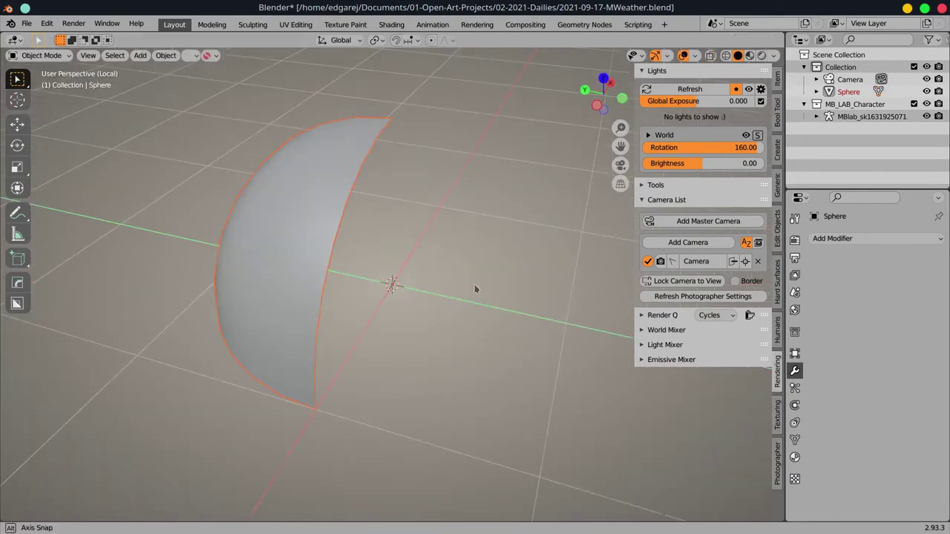
{"action": "left_click", "coordinate": [894, 278]}
{"action": "key", "text": "Tab"}
{"action": "key", "text": "Tab"}
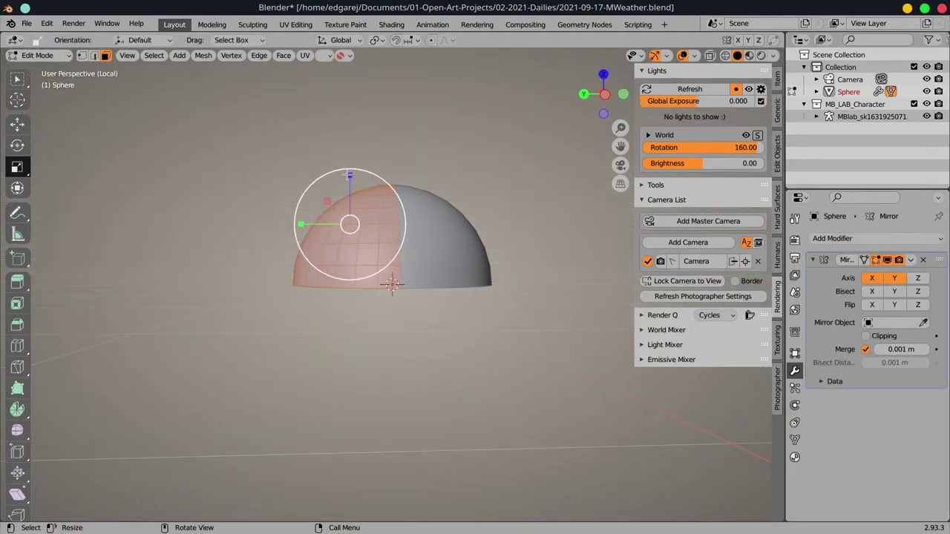
{"action": "key", "text": "s"}
{"action": "left_click", "coordinate": [380, 268]}
{"action": "key", "text": "Tab"}
{"action": "left_click", "coordinate": [865, 336]}
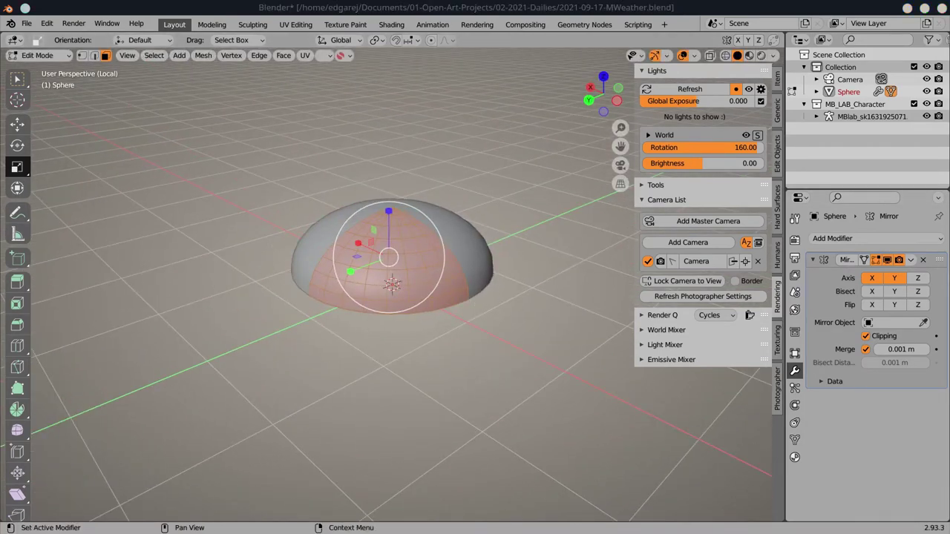
Step: Select alternating bottom-rim vertices and pull them down into a jagged rim
{"action": "key", "text": "alt+a"}
{"action": "key", "text": "1"}
{"action": "scroll", "coordinate": [343, 352], "scroll_direction": "up", "scroll_amount": 4}
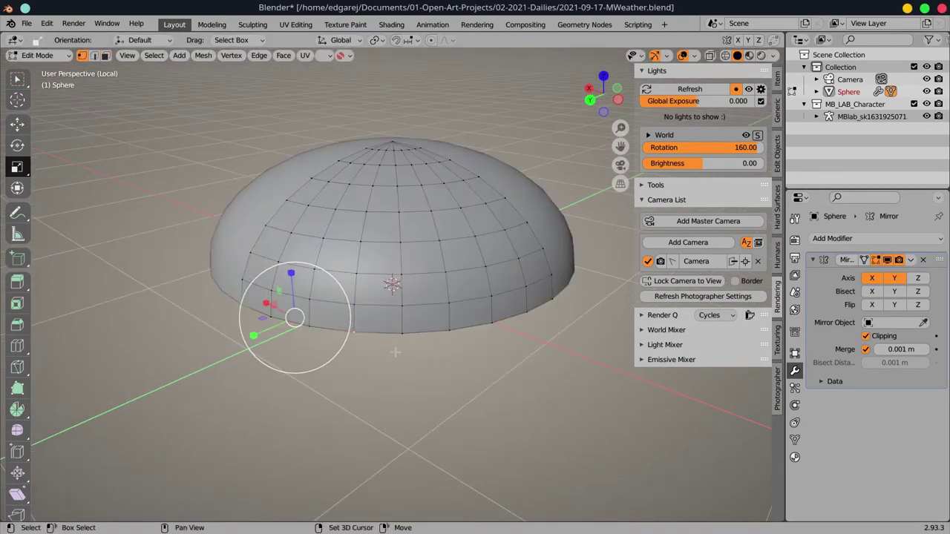
{"action": "left_click", "coordinate": [17, 123]}
{"action": "left_click_drag", "start_coordinate": [409, 314], "coordinate": [409, 329]}
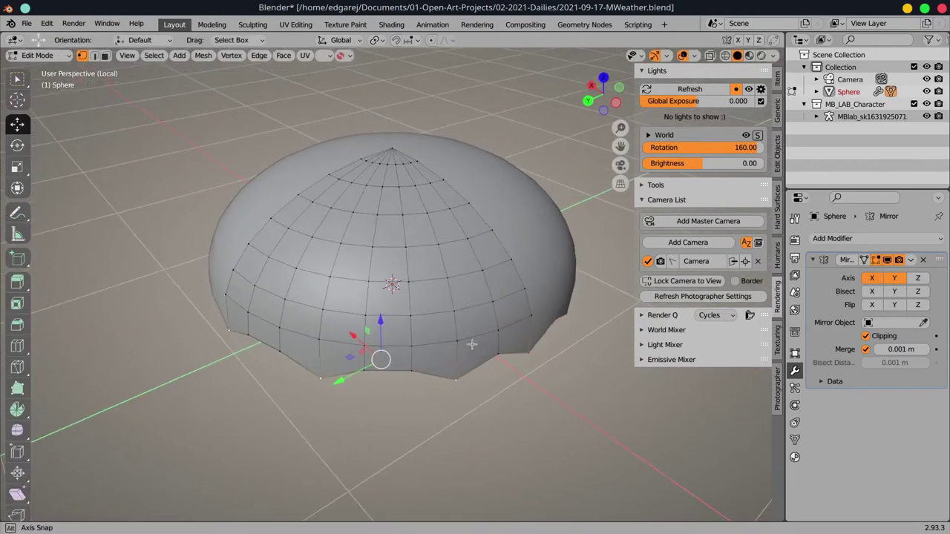
{"action": "key", "text": "ctrl+z"}
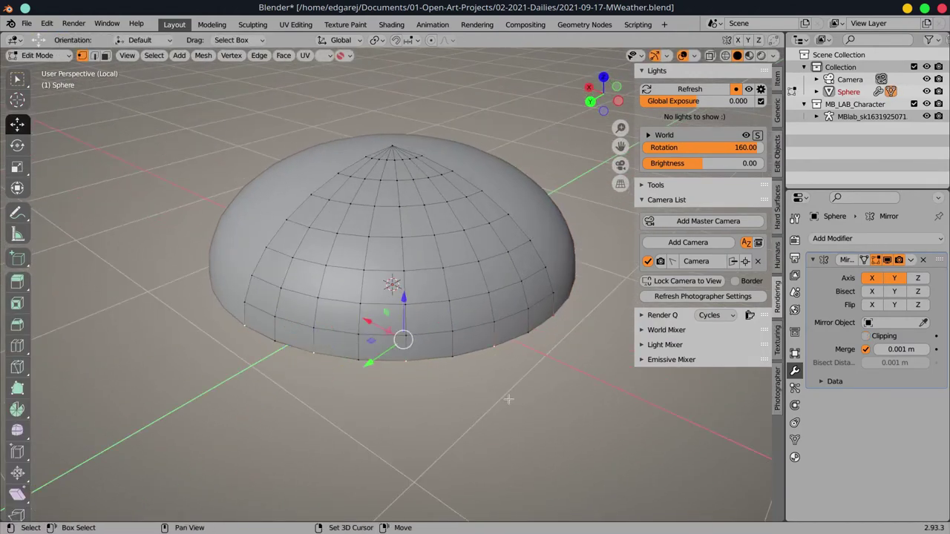
{"action": "key", "text": "ctrl+shift+z"}
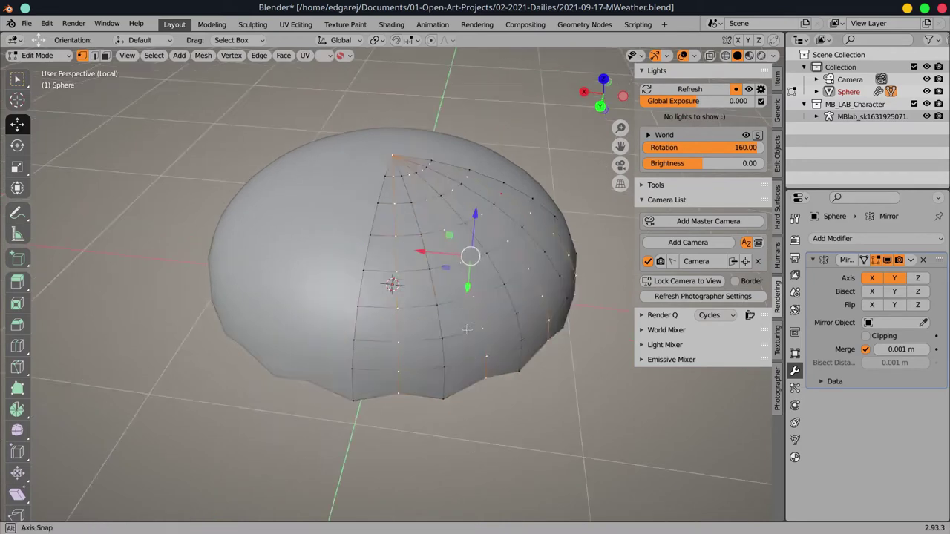
Step: Try moving the top vertices, then undo back to the smoother dome and show transform values
{"action": "left_click_drag", "start_coordinate": [399, 276], "coordinate": [379, 264]}
{"action": "key", "text": "Escape"}
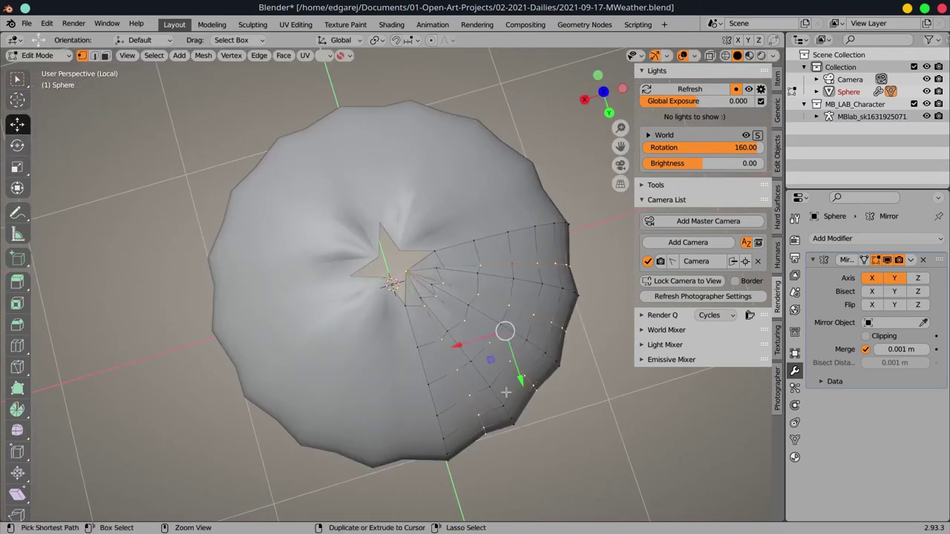
{"action": "key", "text": "ctrl+z"}
{"action": "key", "text": "ctrl+shift+z"}
{"action": "key", "text": "ctrl+z"}
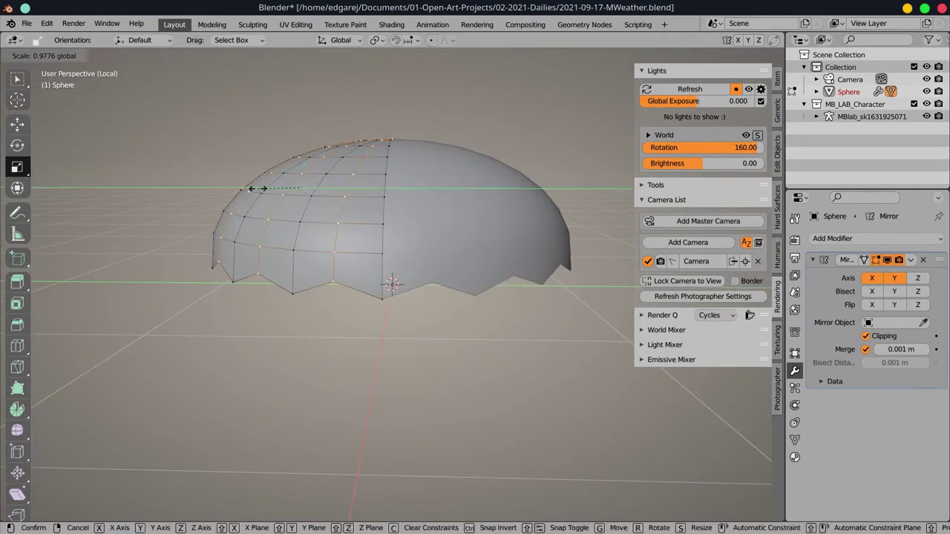
{"action": "key", "text": "ctrl+z"}
{"action": "left_click", "coordinate": [777, 78]}
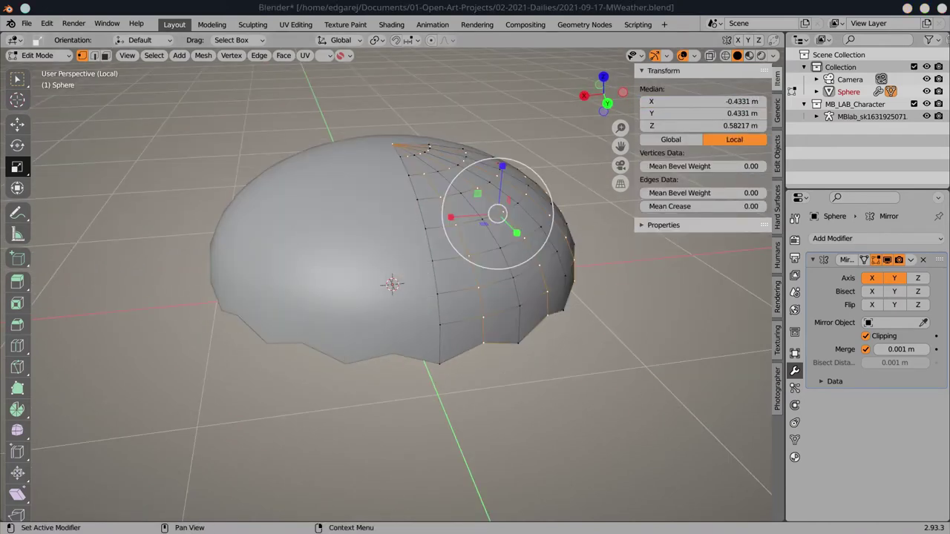
Step: Scale the selected vertices and reposition a single rim vertex from the top view
{"action": "key", "text": "s"}
{"action": "left_click", "coordinate": [433, 342]}
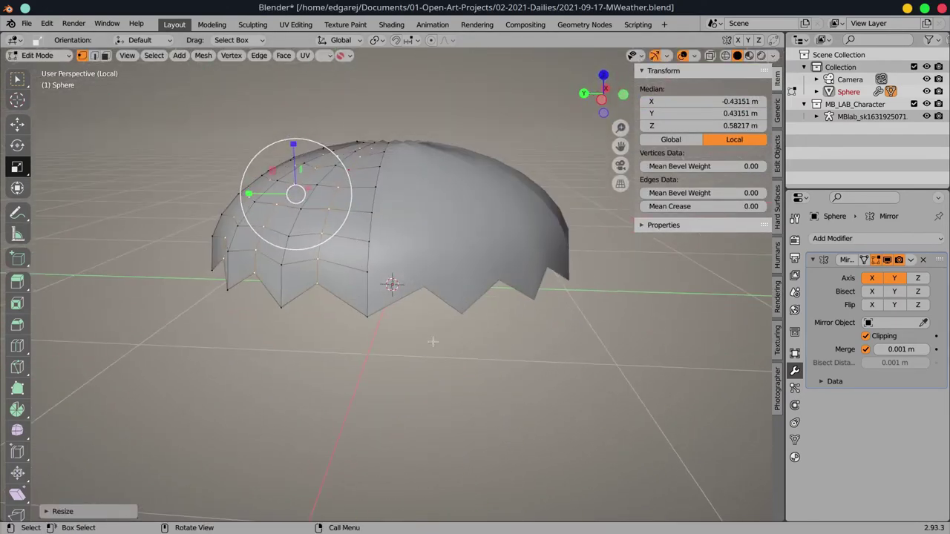
{"action": "key", "text": "KP_7"}
{"action": "key", "text": "g"}
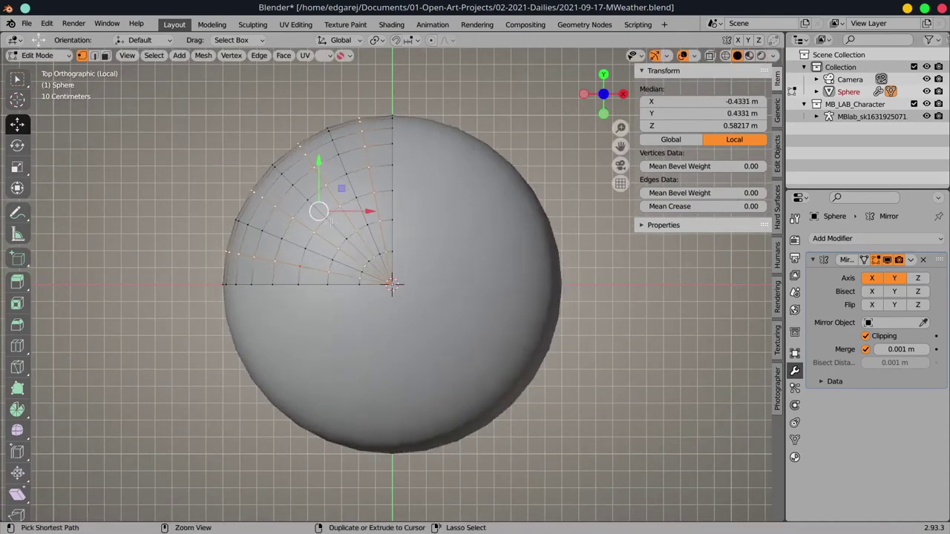
{"action": "scroll", "coordinate": [332, 221], "scroll_direction": "up", "scroll_amount": 2}
{"action": "key", "text": "g"}
{"action": "left_click", "coordinate": [332, 221]}
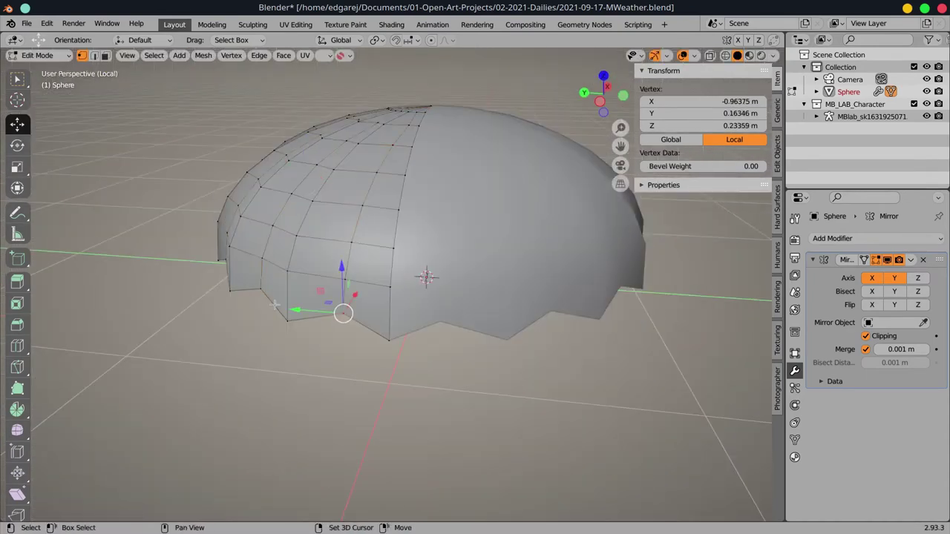
{"action": "key", "text": "ctrl+z"}
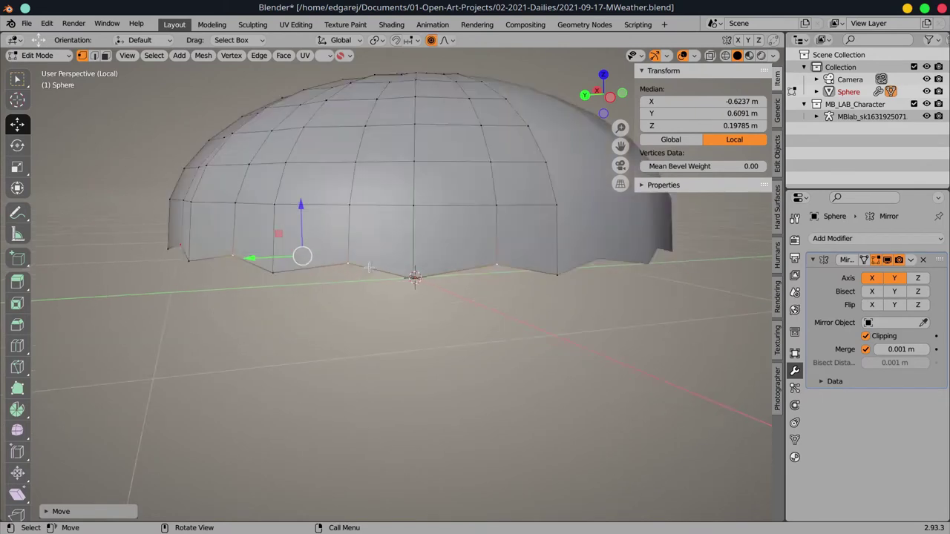
{"action": "scroll", "coordinate": [399, 79], "scroll_direction": "down", "scroll_amount": 4}
Step: Turn on proportional editing and start squashing the whole dome on Z to about 0.79
{"action": "key", "text": "o"}
{"action": "left_click_drag", "start_coordinate": [430, 443], "coordinate": [555, 297]}
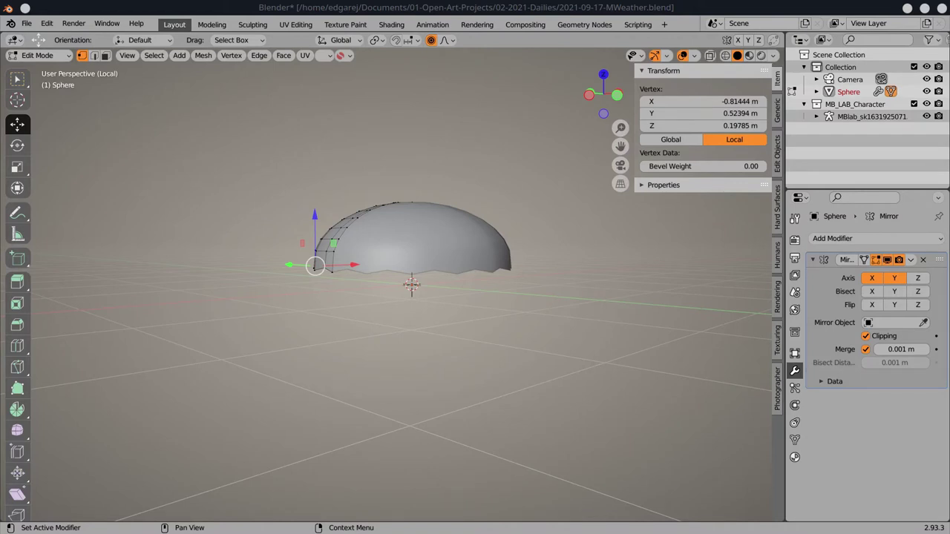
{"action": "key", "text": "ctrl+KP_Add"}
{"action": "mouse_move", "coordinate": [520, 356]}
{"action": "left_mouse_down"}
{"action": "mouse_move", "coordinate": [571, 322]}
{"action": "mouse_move", "coordinate": [490, 312]}
{"action": "left_mouse_up"}
{"action": "key", "text": "shift+space"}
{"action": "key", "text": "s"}
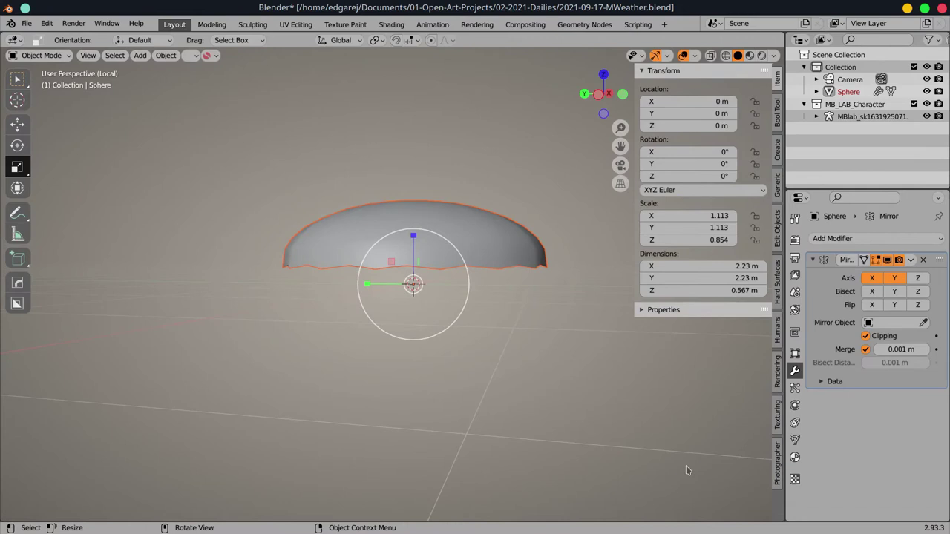
Step: Leave local view, give the canopy an olive base colour, and shrink it
{"action": "key", "text": "KP_Divide"}
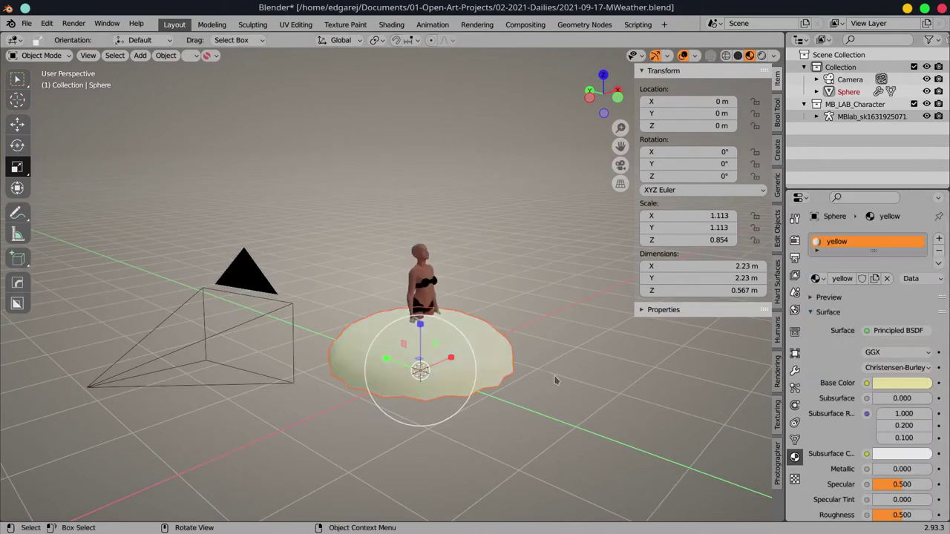
{"action": "left_click", "coordinate": [902, 383]}
{"action": "left_click_drag", "start_coordinate": [925, 239], "coordinate": [926, 250]}
{"action": "key", "text": "s"}
{"action": "left_click", "coordinate": [433, 435]}
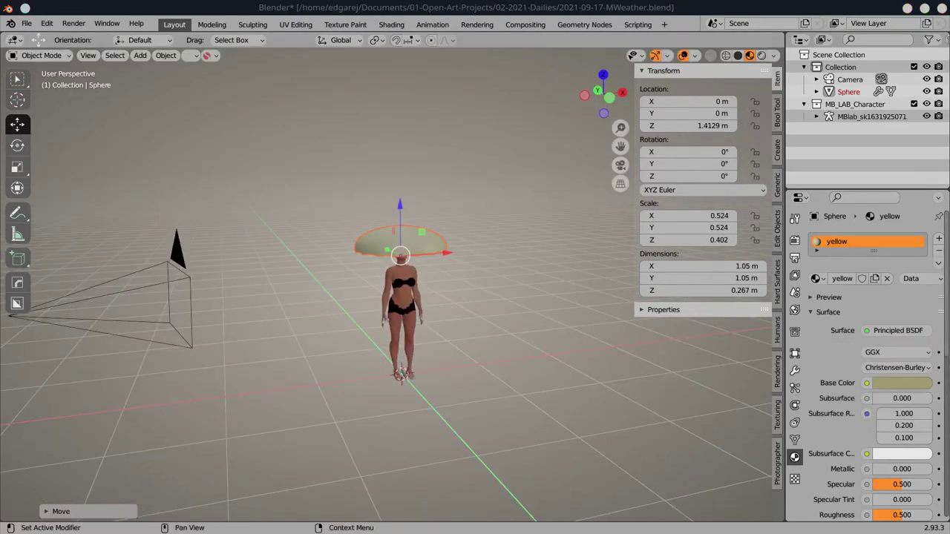
Step: Deselect the canopy's vertices, then rescale it while viewing through the camera
{"action": "key", "text": "Tab"}
{"action": "key", "text": "alt+a"}
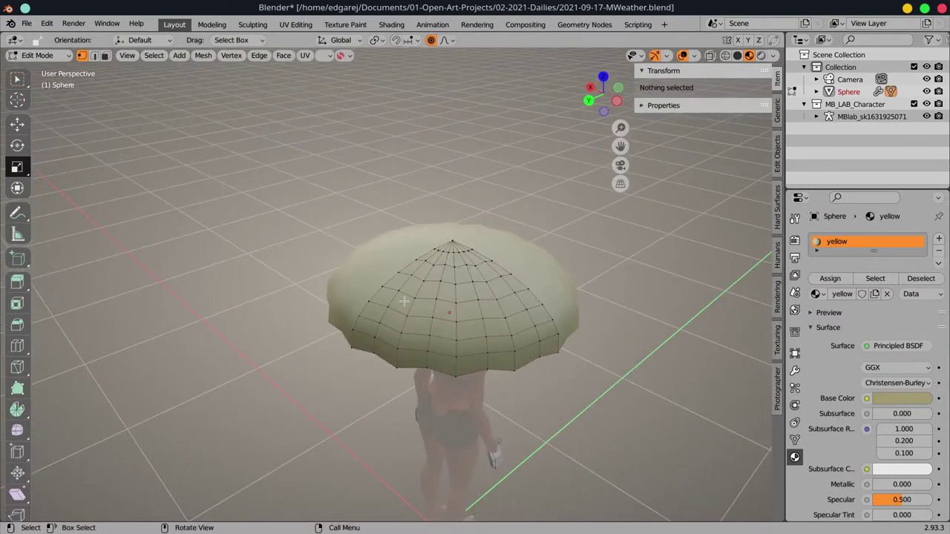
{"action": "key", "text": "Tab"}
{"action": "left_click_drag", "start_coordinate": [404, 300], "coordinate": [542, 325]}
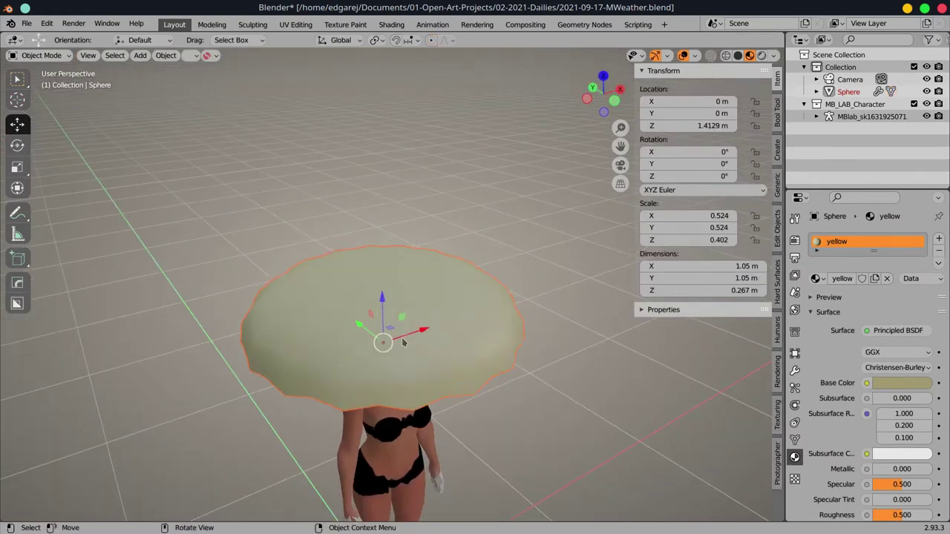
{"action": "key", "text": "KP_0"}
{"action": "key", "text": "s"}
{"action": "left_click", "coordinate": [491, 240]}
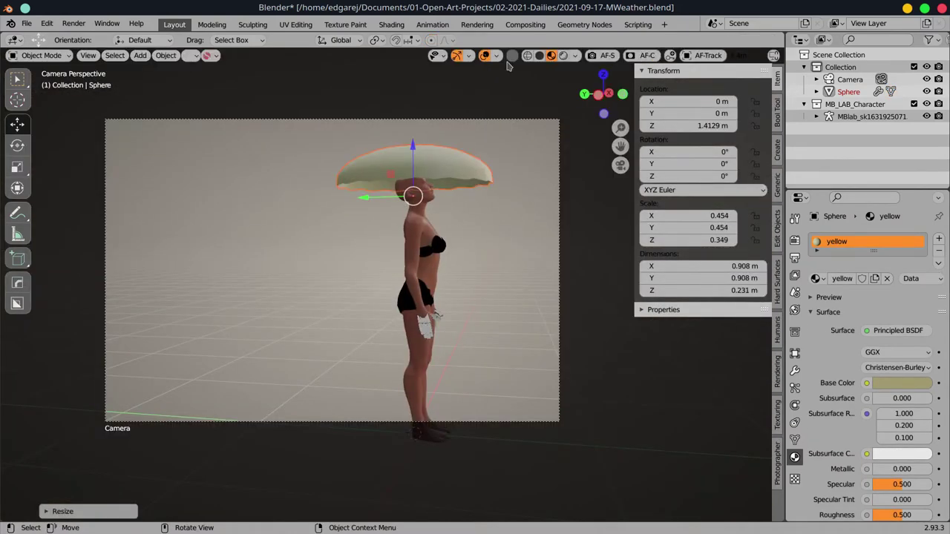
Step: Split the view into two panes, hiding side panels and the left pane's overlays
{"action": "left_click", "coordinate": [402, 186]}
{"action": "key", "text": "n"}
{"action": "key", "text": "t"}
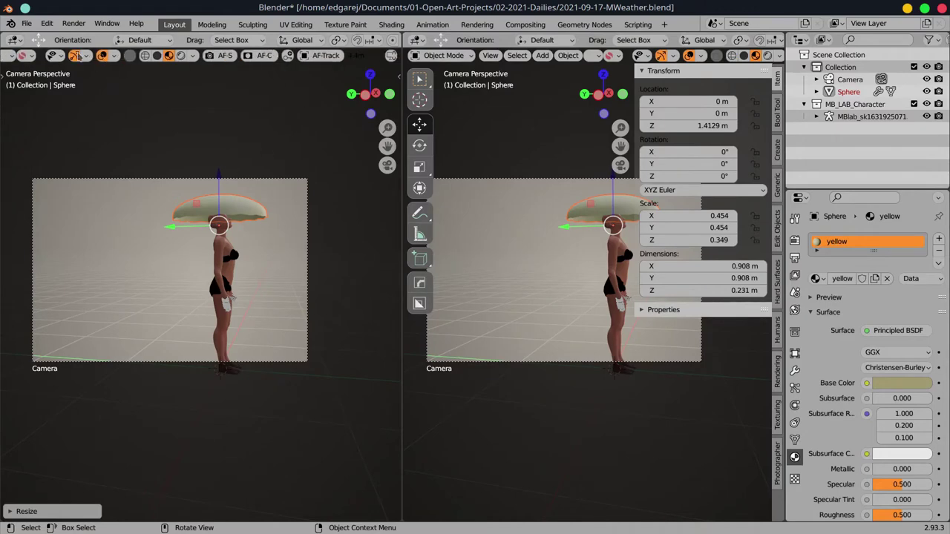
{"action": "left_click", "coordinate": [287, 56]}
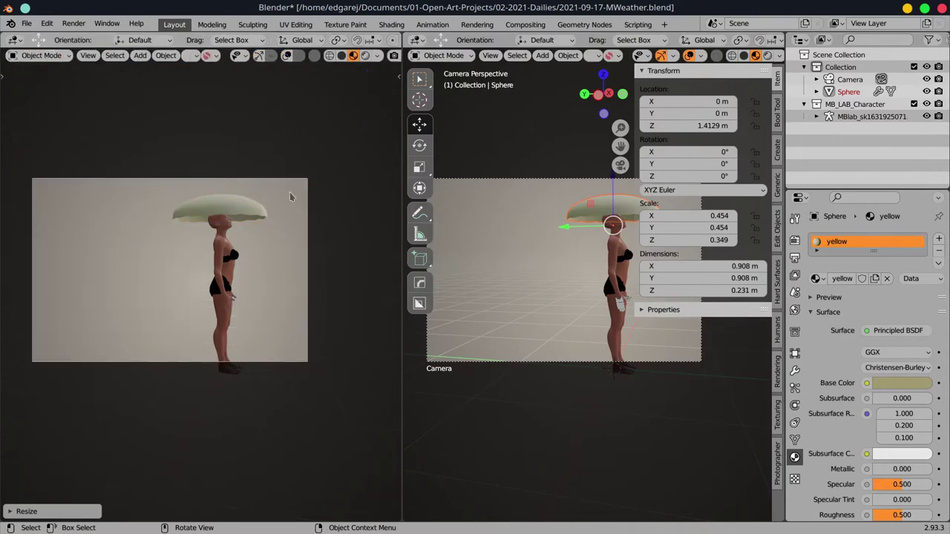
{"action": "key", "text": "n"}
Step: Move the canopy beside the figure and reselect it from a front view
{"action": "key", "text": "g"}
{"action": "left_click", "coordinate": [639, 312]}
{"action": "left_click_drag", "start_coordinate": [754, 94], "coordinate": [734, 119]}
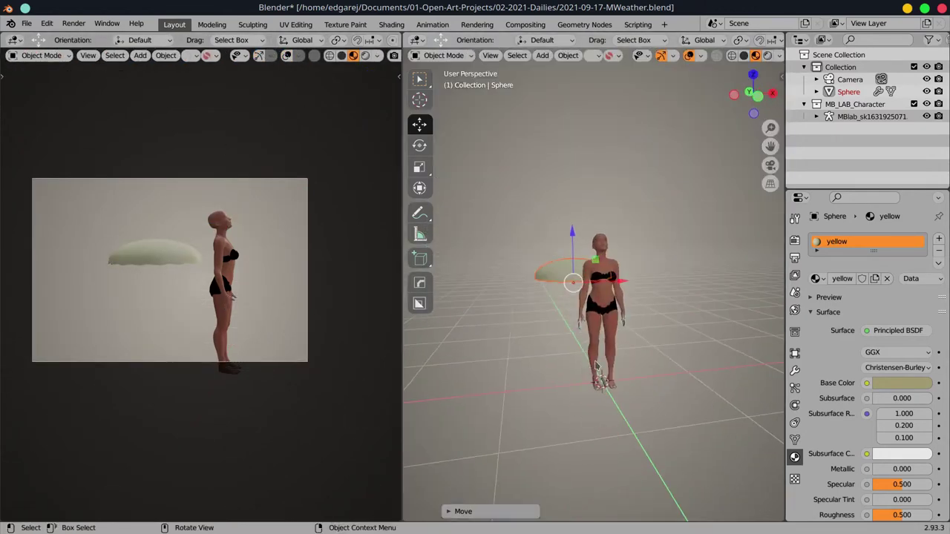
{"action": "left_click", "coordinate": [419, 146]}
{"action": "left_click_drag", "start_coordinate": [587, 245], "coordinate": [618, 286]}
Step: Duplicate the canopy in front of the figure, turning and tilting the copy forward
{"action": "key", "text": "g"}
{"action": "left_click", "coordinate": [618, 286]}
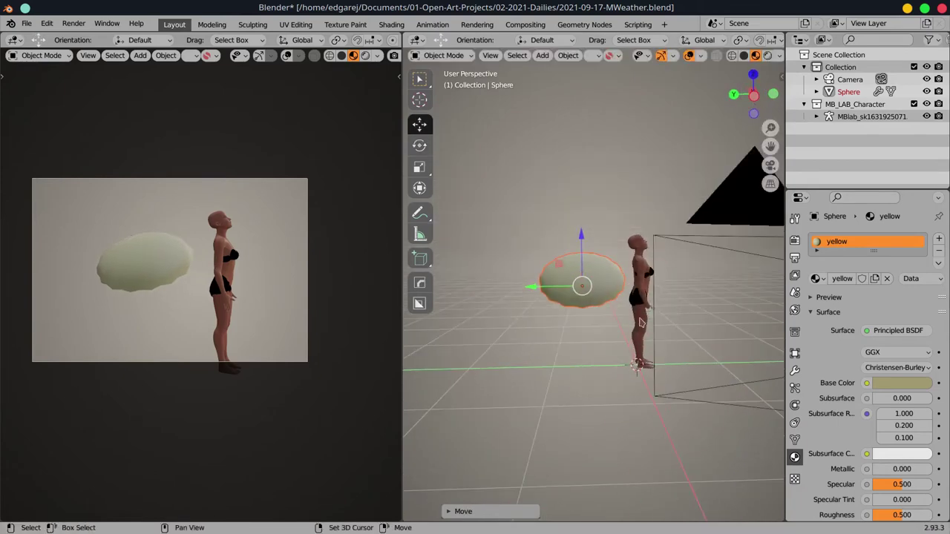
{"action": "key", "text": "shift+d"}
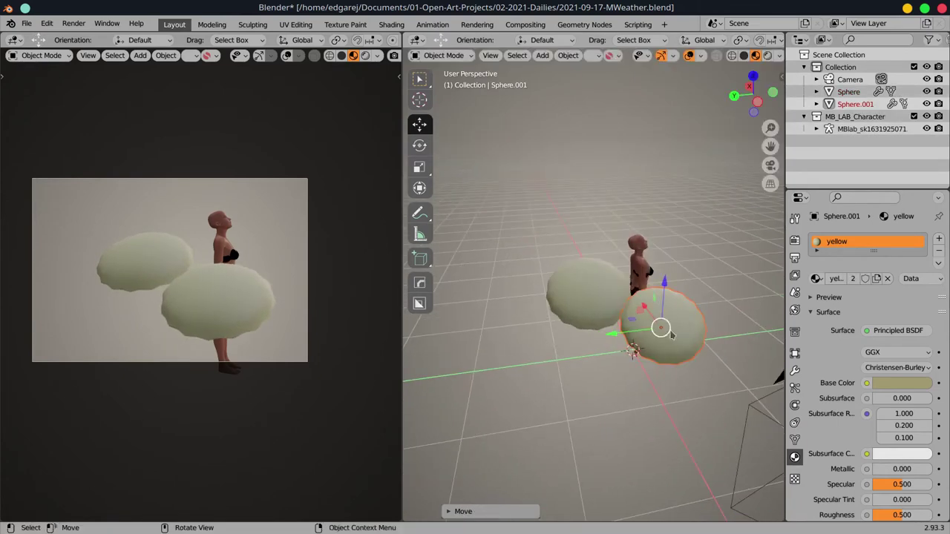
{"action": "left_click", "coordinate": [420, 146]}
{"action": "left_click_drag", "start_coordinate": [702, 345], "coordinate": [653, 363]}
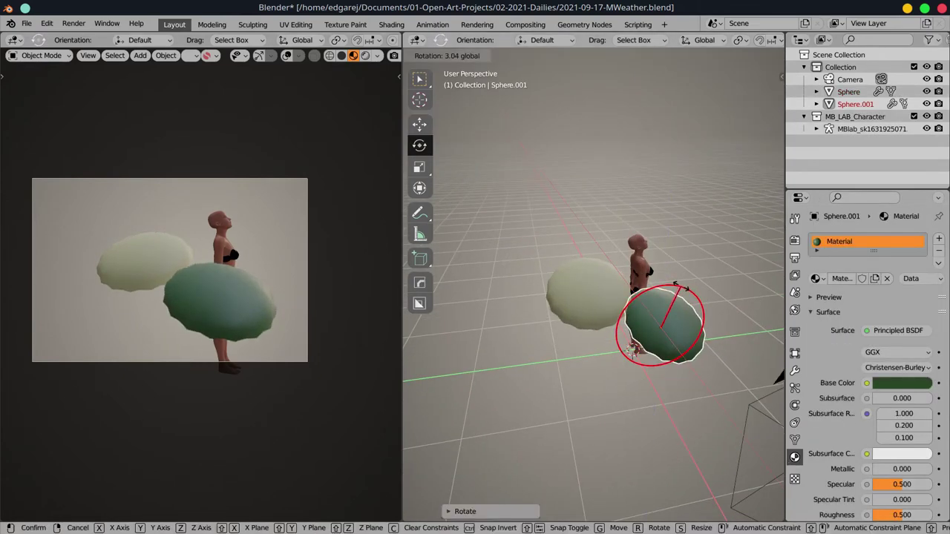
{"action": "left_click_drag", "start_coordinate": [620, 327], "coordinate": [631, 297]}
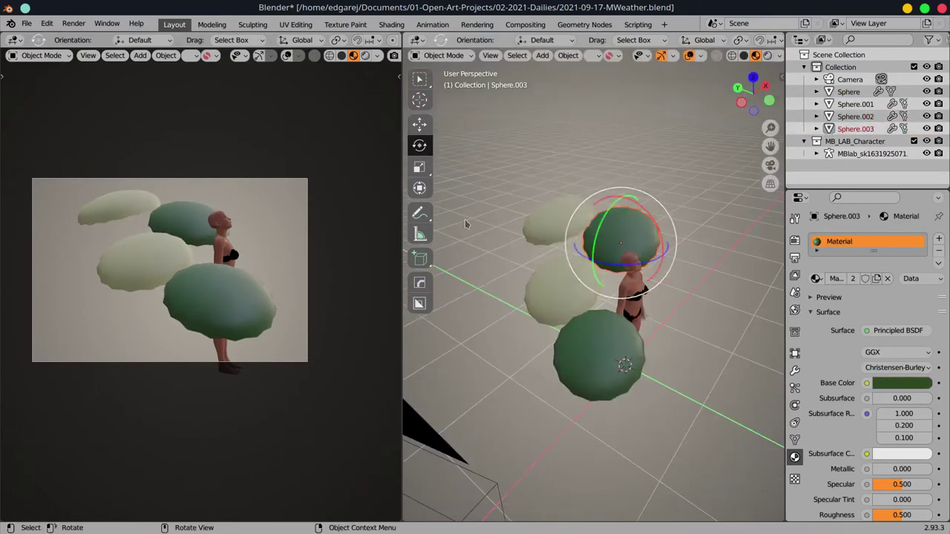
Step: Give the copy a new warm tan material, save the file, and render the left pane
{"action": "left_click", "coordinate": [816, 278]}
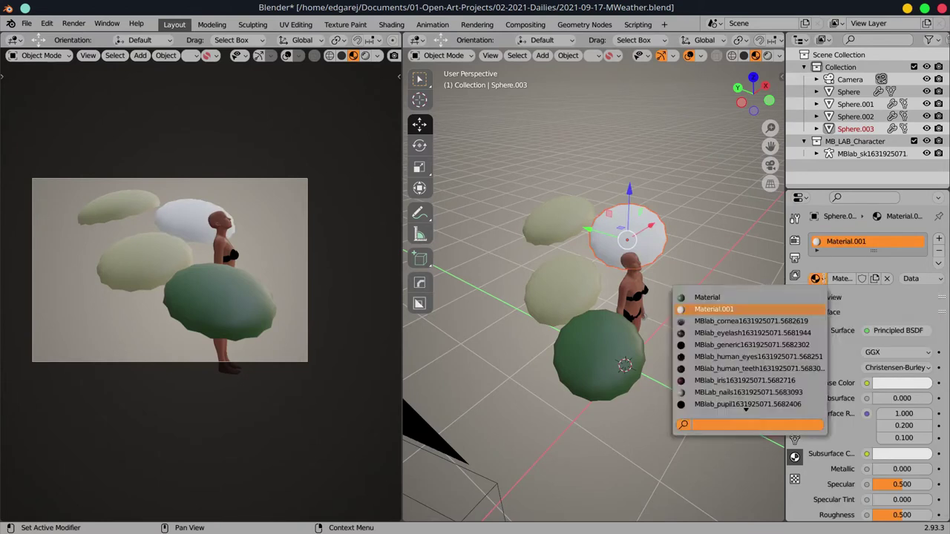
{"action": "double_click", "coordinate": [837, 278]}
{"action": "left_click", "coordinate": [901, 383]}
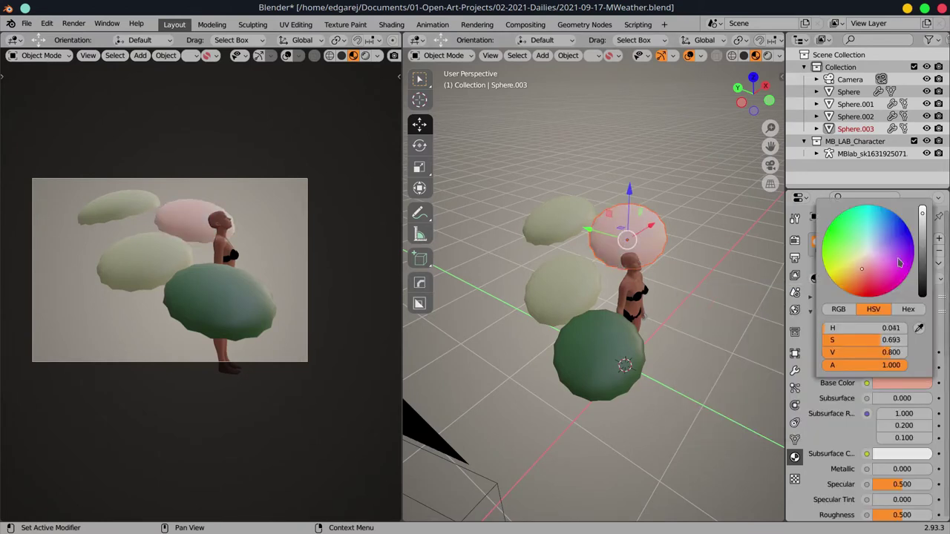
{"action": "left_click_drag", "start_coordinate": [868, 260], "coordinate": [907, 257]}
{"action": "left_click", "coordinate": [558, 223]}
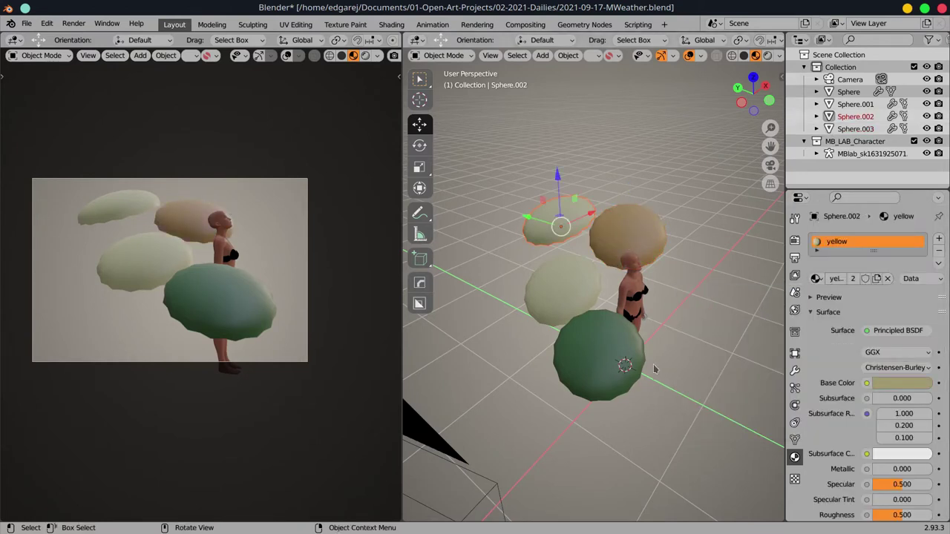
{"action": "key", "text": "ctrl+s"}
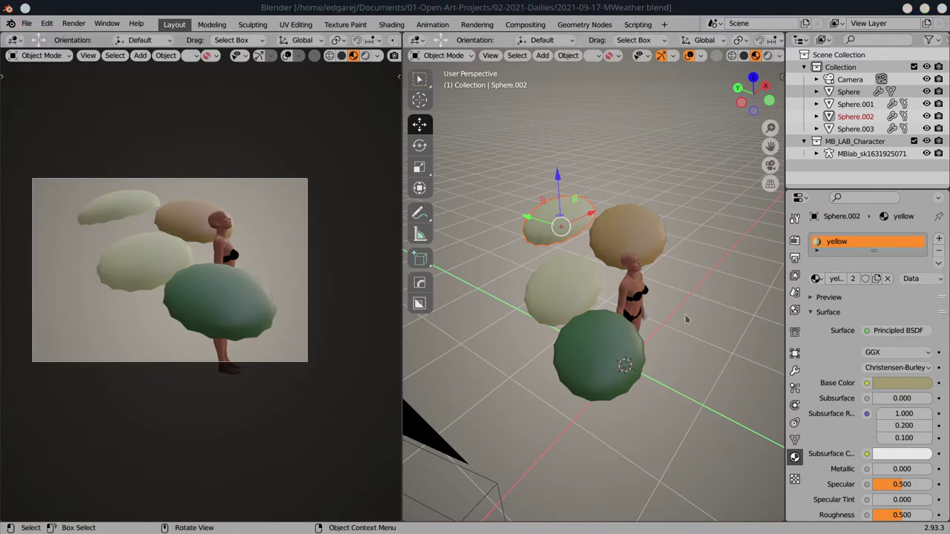
{"action": "left_click", "coordinate": [366, 55]}
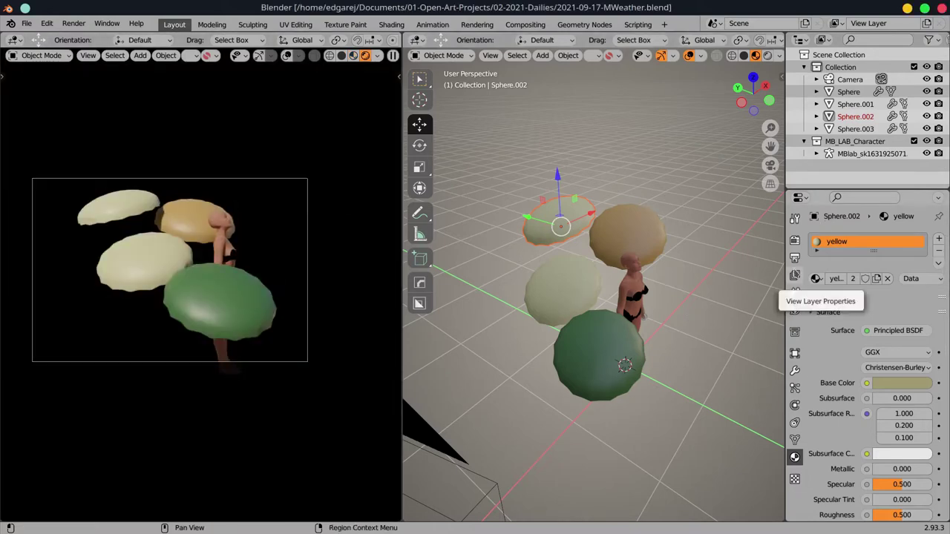
Step: Bring up the world's HDRI lighting settings and dismiss the free HDRI download prompt
{"action": "left_click", "coordinate": [794, 309]}
{"action": "scroll", "coordinate": [861, 371], "scroll_direction": "down", "scroll_amount": 8}
{"action": "left_click", "coordinate": [881, 483]}
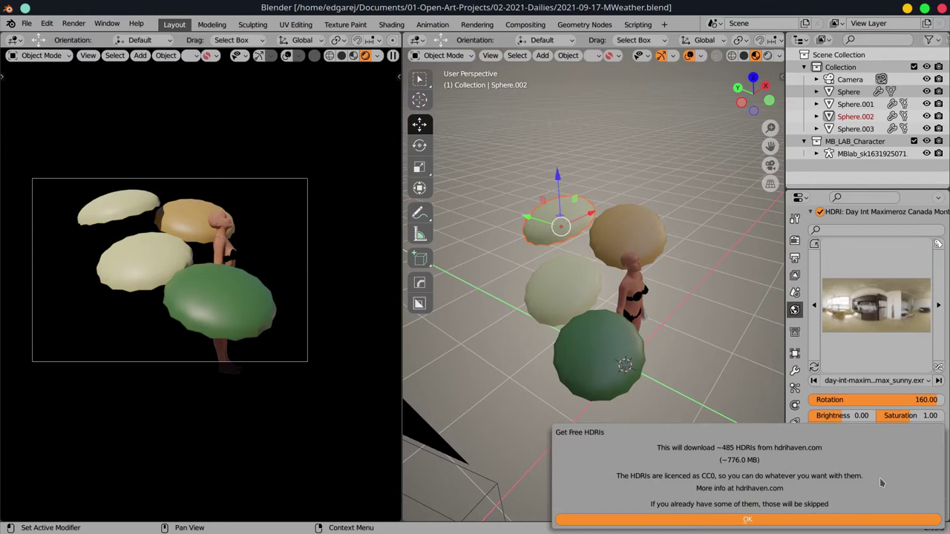
{"action": "left_click", "coordinate": [876, 520]}
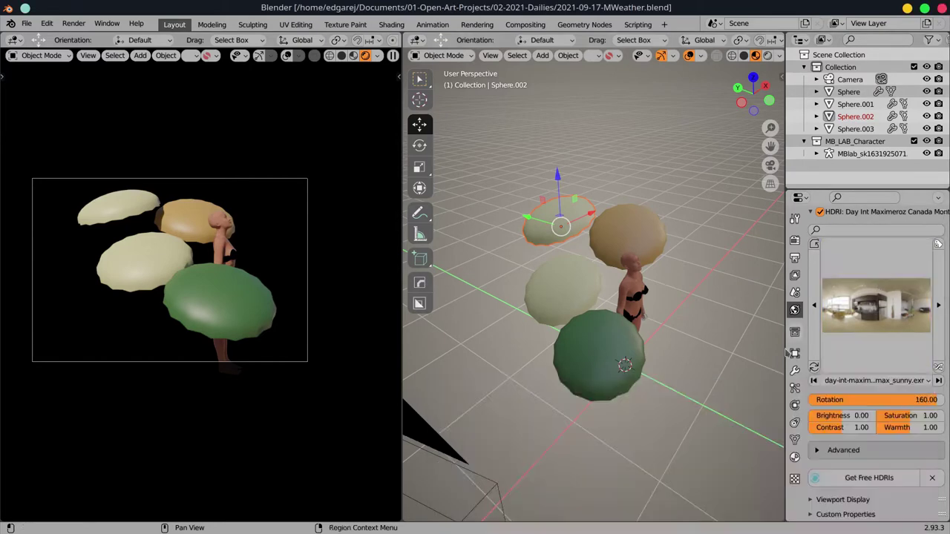
Step: Search the HDRI browser for an outdoor daytime HDRI and expand the advanced lighting options
{"action": "left_click", "coordinate": [876, 304]}
{"action": "left_click", "coordinate": [862, 229]}
{"action": "type", "text": "day-ext"}
{"action": "left_click", "coordinate": [876, 305]}
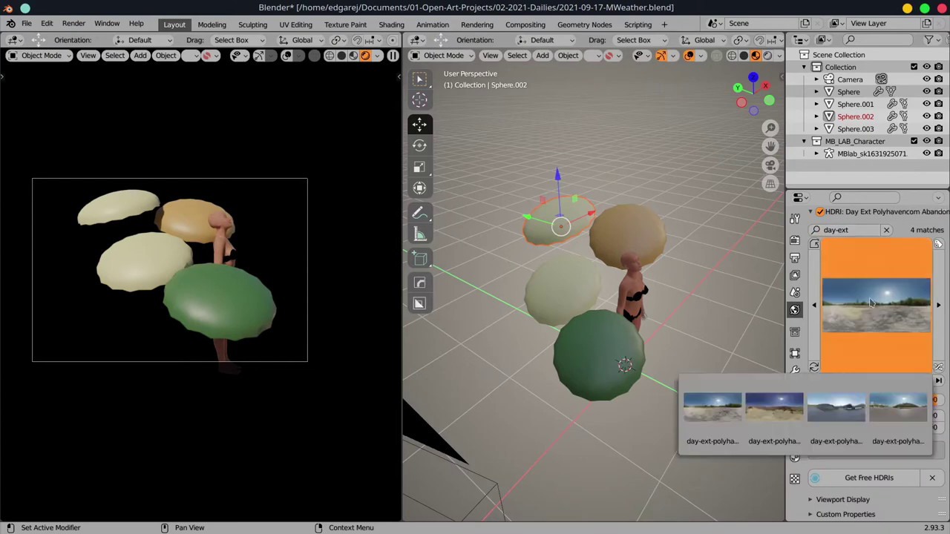
{"action": "left_click", "coordinate": [743, 412]}
{"action": "left_click", "coordinate": [843, 450]}
{"action": "scroll", "coordinate": [861, 416], "scroll_direction": "down", "scroll_amount": 3}
{"action": "scroll", "coordinate": [860, 371], "scroll_direction": "up", "scroll_amount": 2}
{"action": "scroll", "coordinate": [814, 338], "scroll_direction": "up", "scroll_amount": 5}
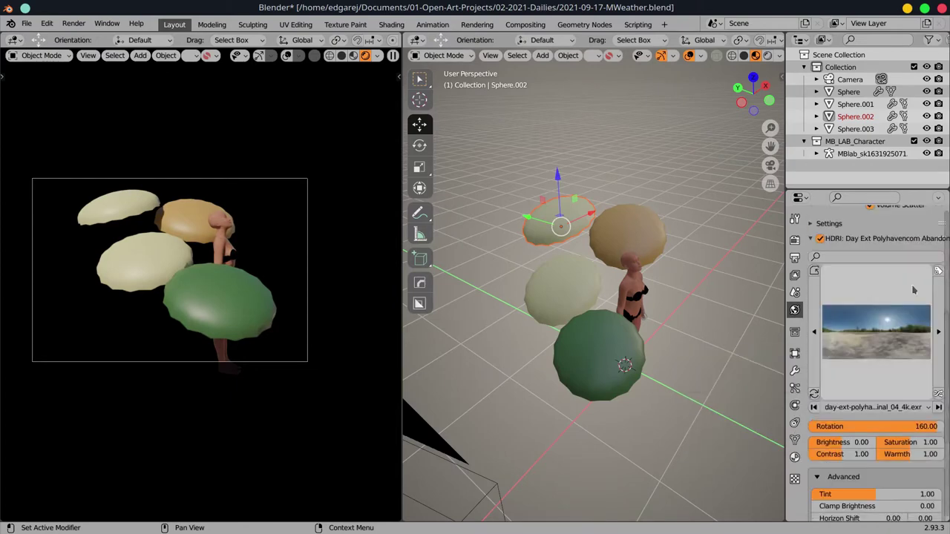
Step: Find the Gaffer add-on in Preferences by searching 'ga'
{"action": "left_click", "coordinate": [26, 23]}
{"action": "left_click", "coordinate": [44, 102]}
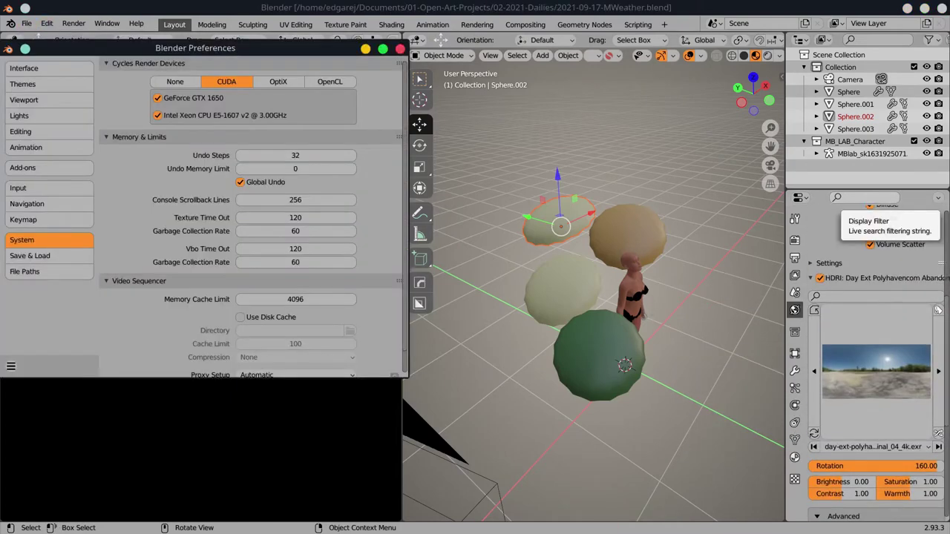
{"action": "left_click", "coordinate": [22, 168]}
{"action": "left_click", "coordinate": [339, 83]}
{"action": "type", "text": "ga"}
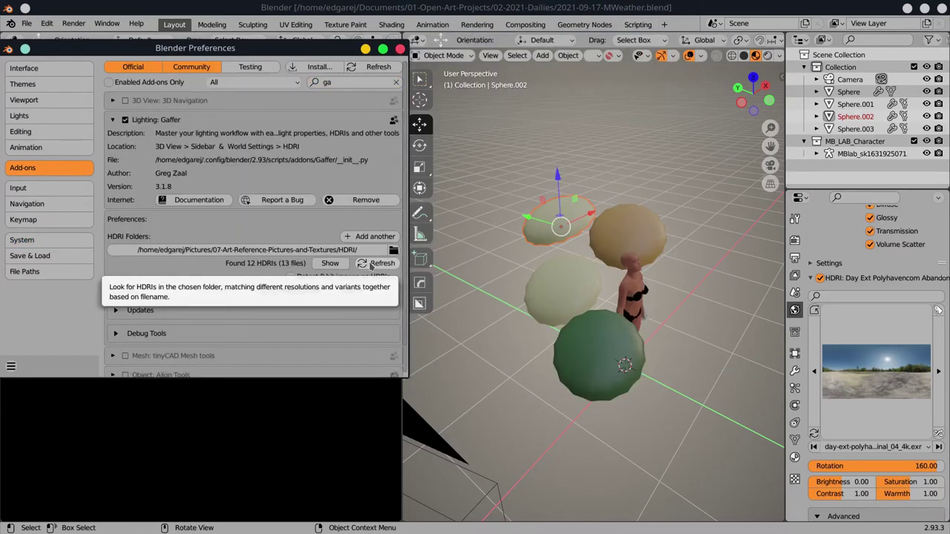
Step: Refresh the HDRI folder, generate thumbnails, and switch the world to day-ext-cannon
{"action": "left_click", "coordinate": [370, 265]}
{"action": "left_click", "coordinate": [881, 446]}
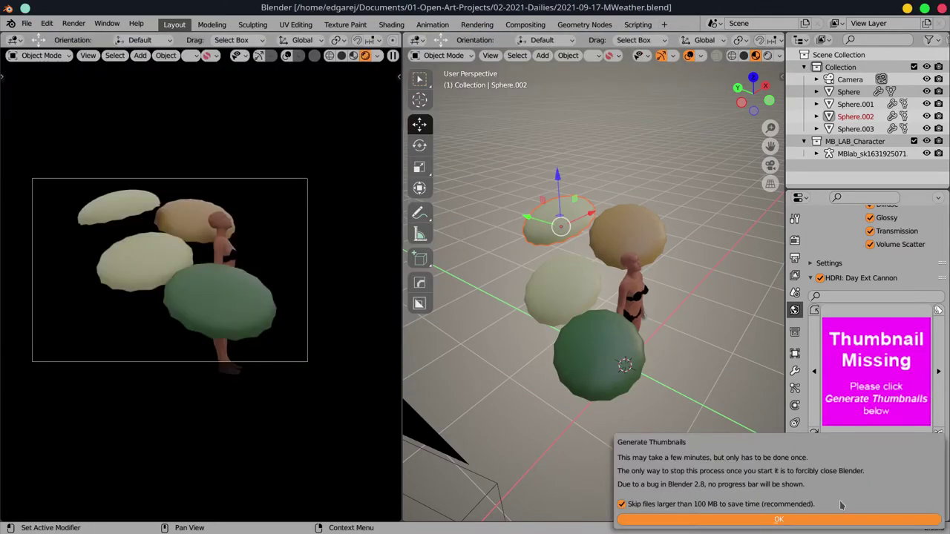
{"action": "left_click", "coordinate": [751, 521]}
{"action": "left_click", "coordinate": [875, 371]}
{"action": "left_click", "coordinate": [660, 452]}
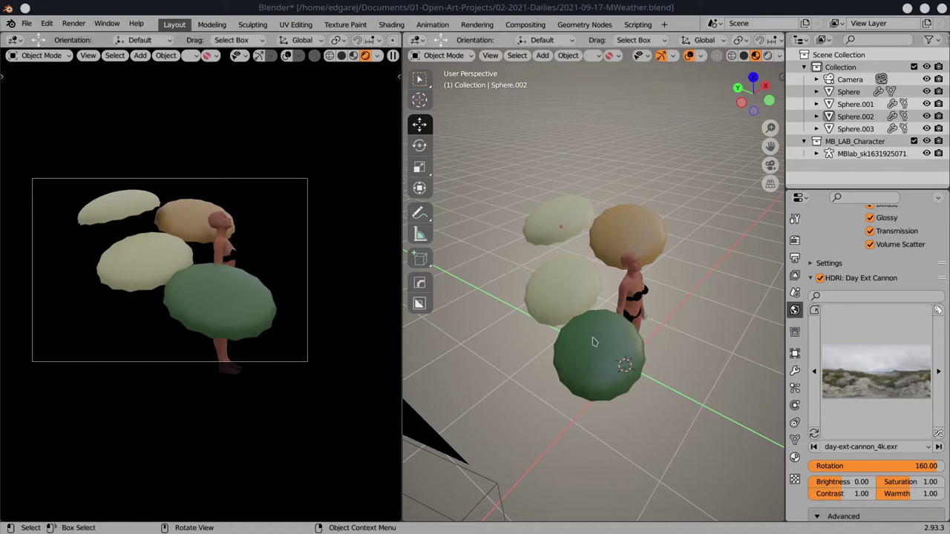
Step: Duplicate the three front canopies and tilt one copy sideways
{"action": "left_click", "coordinate": [640, 283], "text": "shift"}
{"action": "key", "text": "shift+d"}
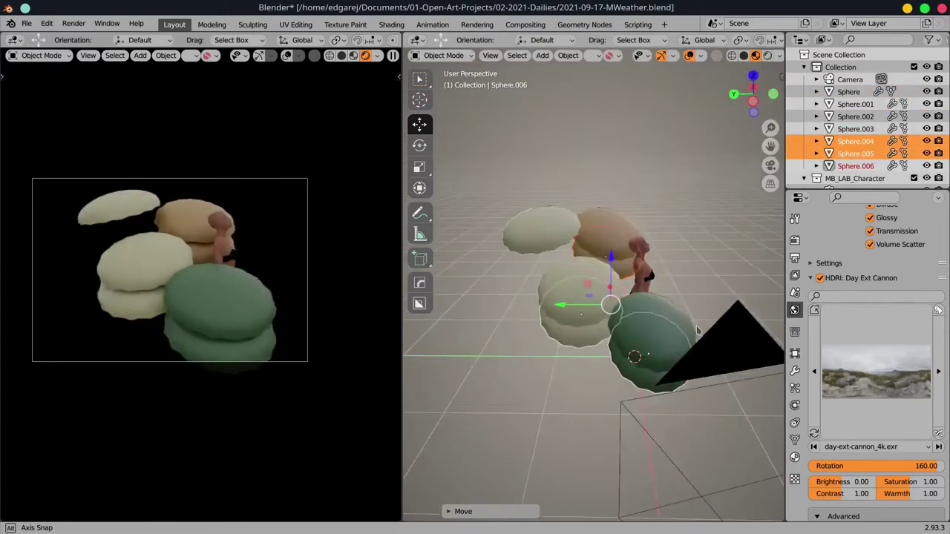
{"action": "left_click", "coordinate": [569, 304]}
{"action": "left_click", "coordinate": [419, 145]}
{"action": "left_click_drag", "start_coordinate": [563, 273], "coordinate": [568, 287]}
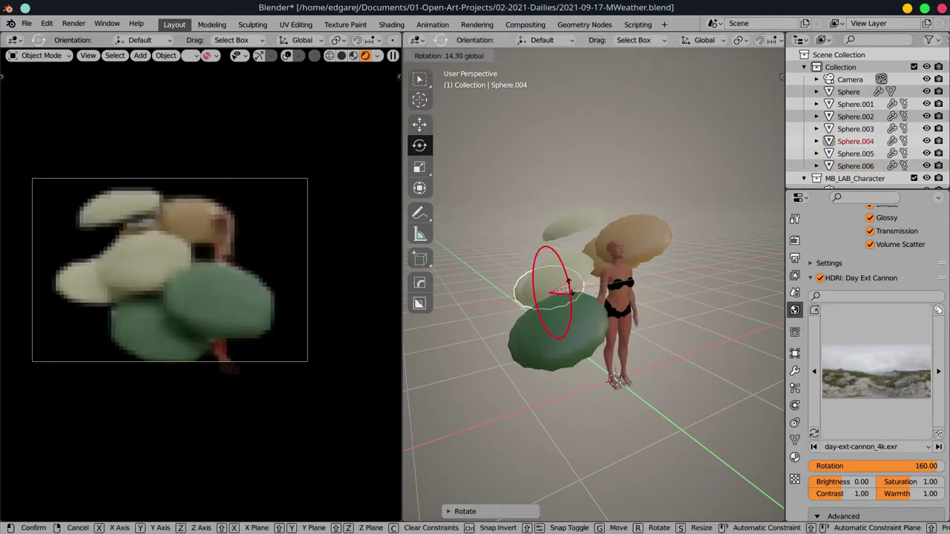
{"action": "left_click", "coordinate": [568, 286]}
{"action": "left_click", "coordinate": [660, 340]}
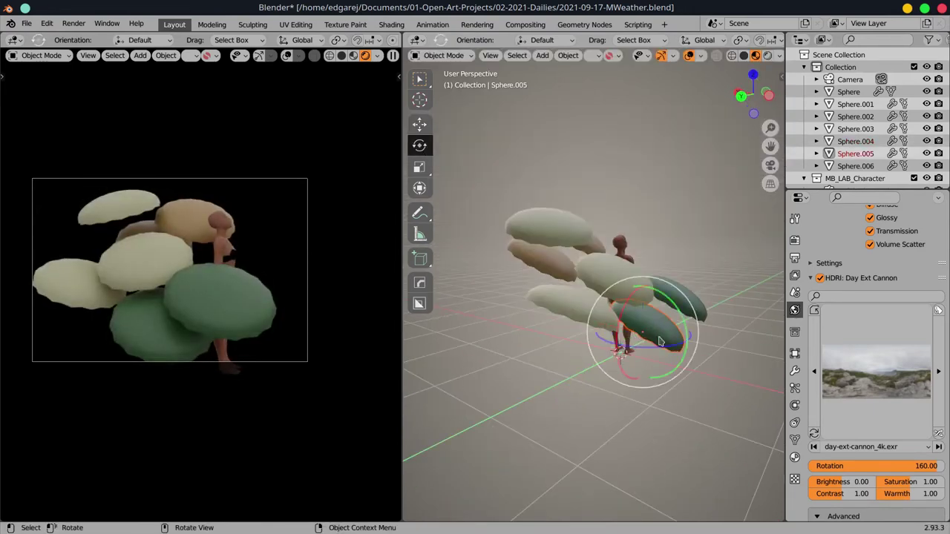
{"action": "left_click", "coordinate": [419, 124]}
{"action": "left_click_drag", "start_coordinate": [629, 363], "coordinate": [622, 424]}
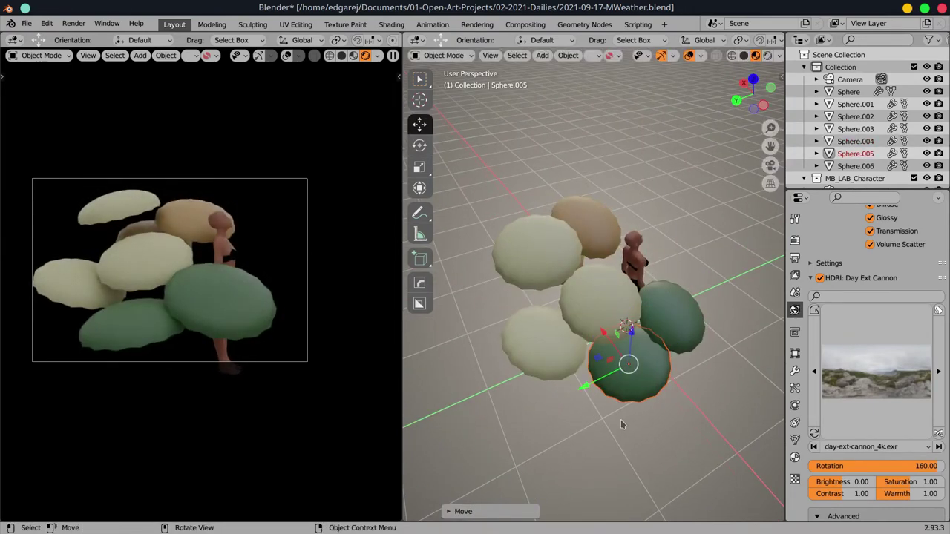
Step: Make Sphere.005 pink and assign the red material to Sphere.002
{"action": "left_click", "coordinate": [795, 456]}
{"action": "scroll", "coordinate": [869, 334], "scroll_direction": "up", "scroll_amount": 5}
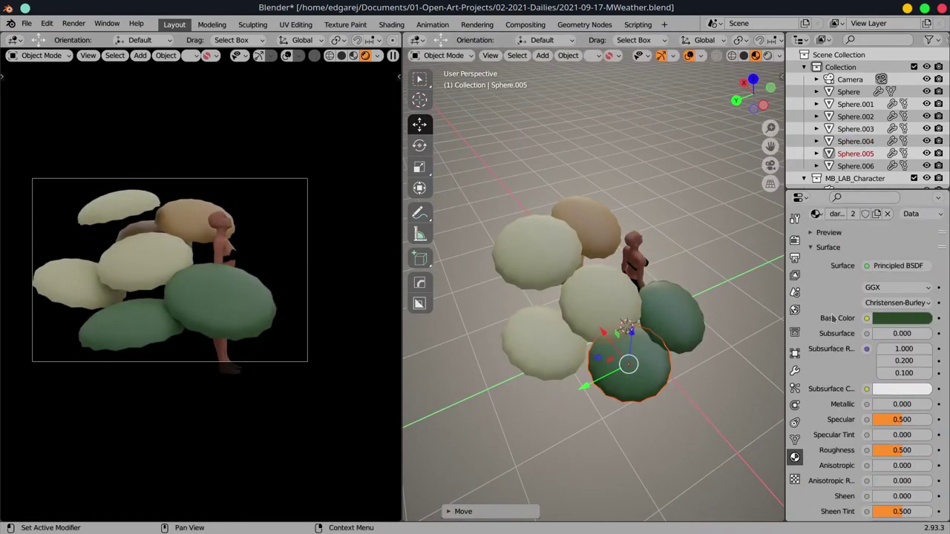
{"action": "left_click", "coordinate": [902, 383]}
{"action": "left_click", "coordinate": [868, 268]}
{"action": "left_click", "coordinate": [537, 255]}
{"action": "left_click", "coordinate": [817, 241]}
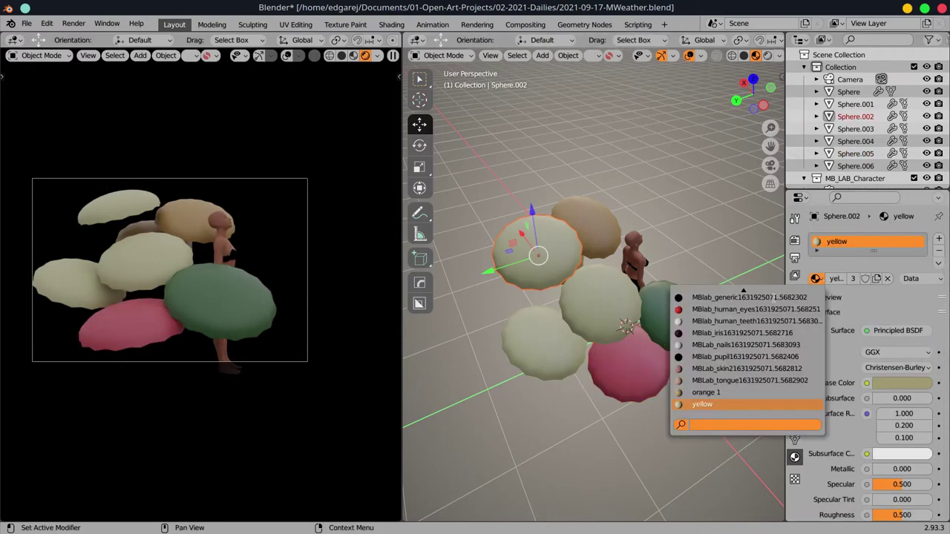
{"action": "left_click", "coordinate": [720, 312]}
Step: Give Sphere.004 a new lavender material and shift it down and left
{"action": "left_click", "coordinate": [542, 341]}
{"action": "left_click", "coordinate": [816, 278]}
{"action": "left_click", "coordinate": [743, 400]}
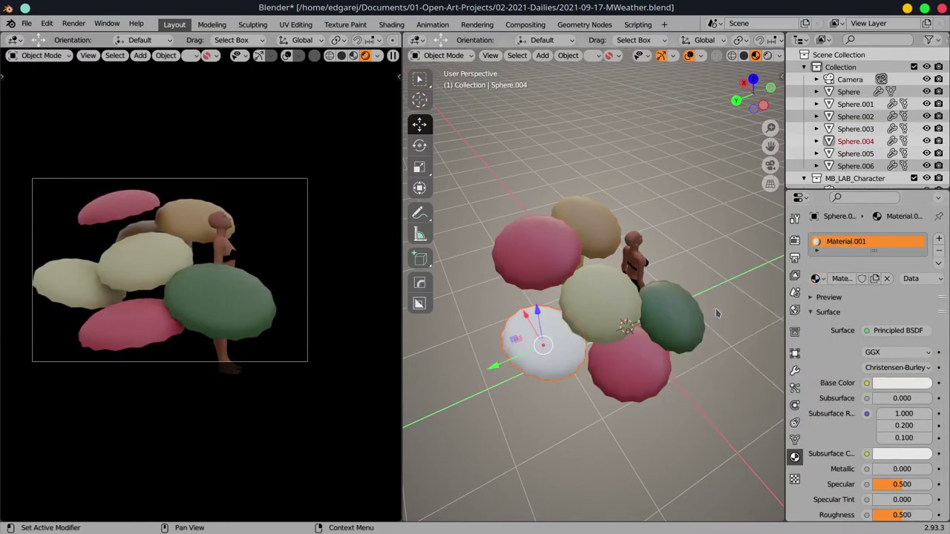
{"action": "left_click", "coordinate": [901, 383]}
{"action": "left_click", "coordinate": [861, 286]}
{"action": "key", "text": "Return"}
{"action": "left_click_drag", "start_coordinate": [545, 348], "coordinate": [527, 357]}
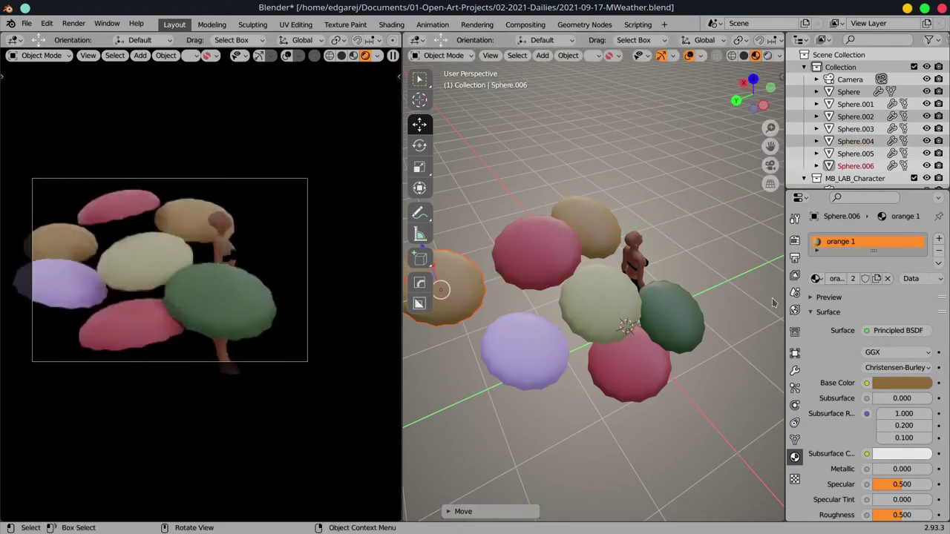
Step: Save the scene file from the File menu
{"action": "left_click", "coordinate": [532, 223]}
{"action": "left_click", "coordinate": [26, 23]}
{"action": "left_click", "coordinate": [43, 107]}
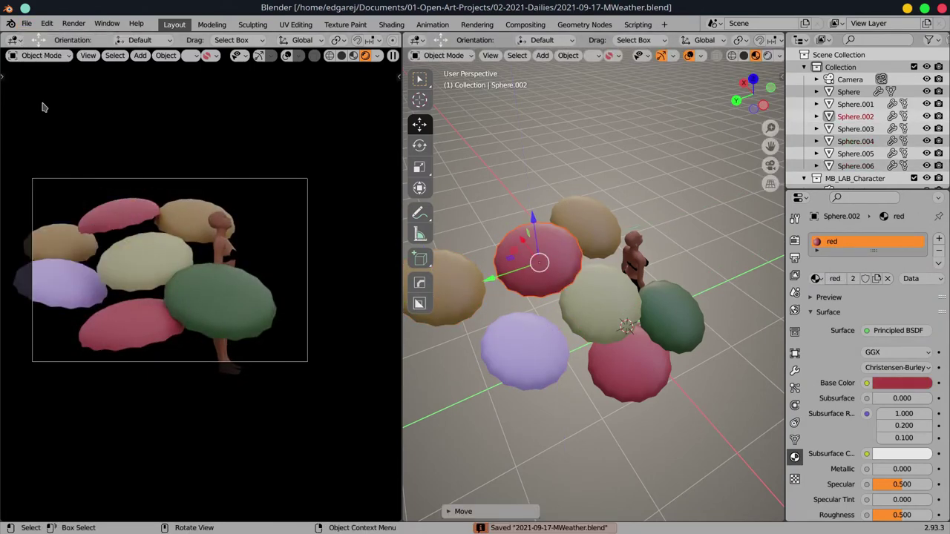
{"action": "scroll", "coordinate": [594, 297], "scroll_direction": "down", "scroll_amount": 5}
Step: Duplicate two umbrellas, tilting the yellow copy and moving the orange copy beside the figure
{"action": "left_click", "coordinate": [608, 245]}
{"action": "left_click", "coordinate": [583, 293], "text": "shift"}
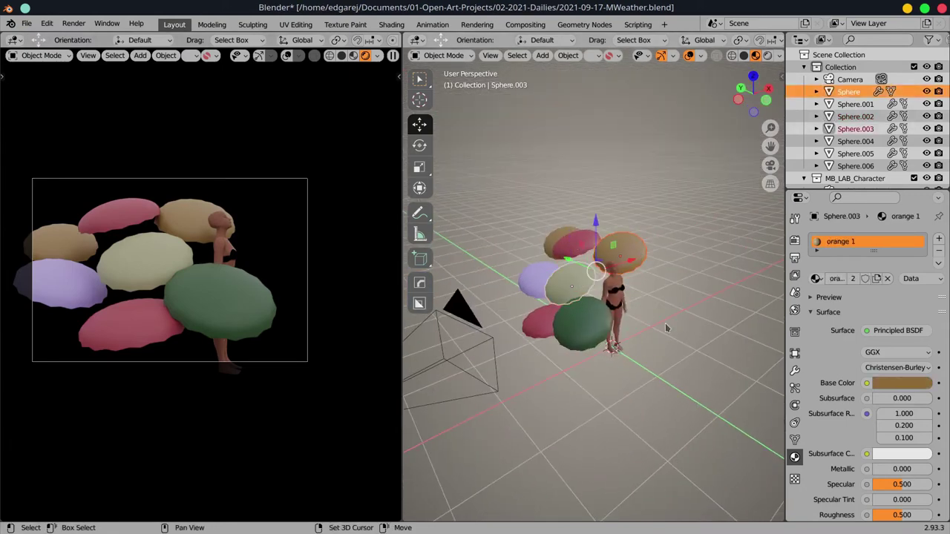
{"action": "key", "text": "shift+d"}
{"action": "key", "text": "Escape"}
{"action": "left_click", "coordinate": [419, 145]}
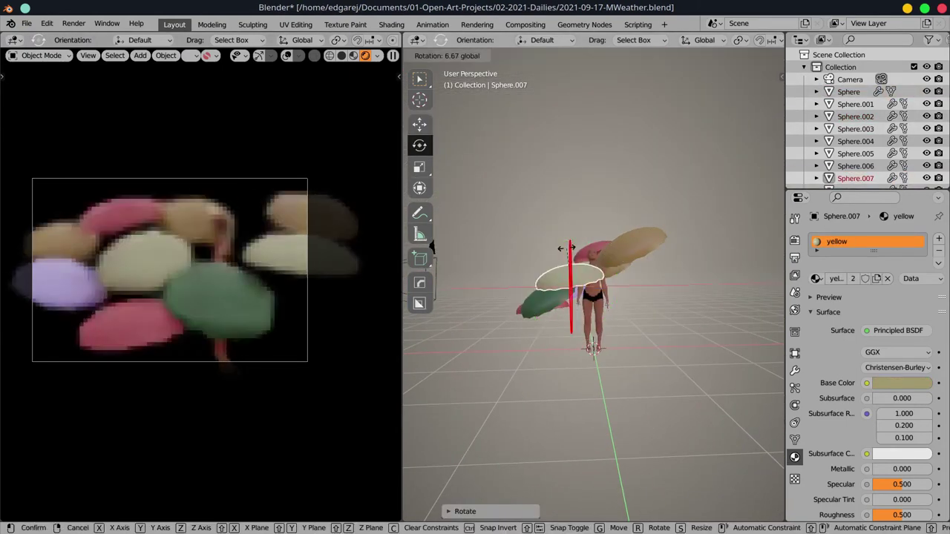
{"action": "mouse_move", "coordinate": [638, 245]}
{"action": "left_mouse_down"}
{"action": "mouse_move", "coordinate": [668, 277]}
{"action": "mouse_move", "coordinate": [615, 276]}
{"action": "mouse_move", "coordinate": [665, 285]}
{"action": "left_mouse_up"}
{"action": "left_click", "coordinate": [657, 308]}
{"action": "left_click", "coordinate": [419, 124]}
{"action": "scroll", "coordinate": [616, 297], "scroll_direction": "down", "scroll_amount": 2}
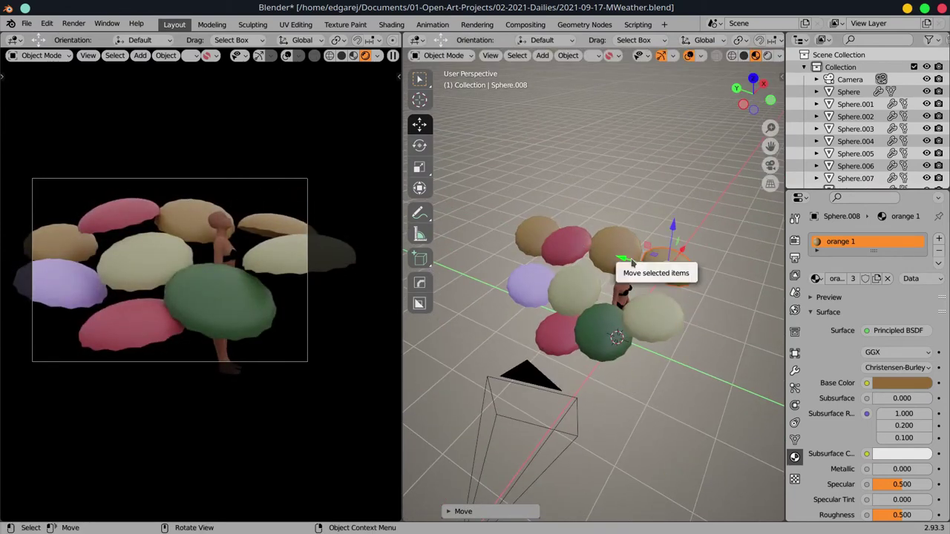
Step: Save the scene, briefly toggle the side panel, and undo the last action
{"action": "key", "text": "ctrl+s"}
{"action": "key", "text": "n"}
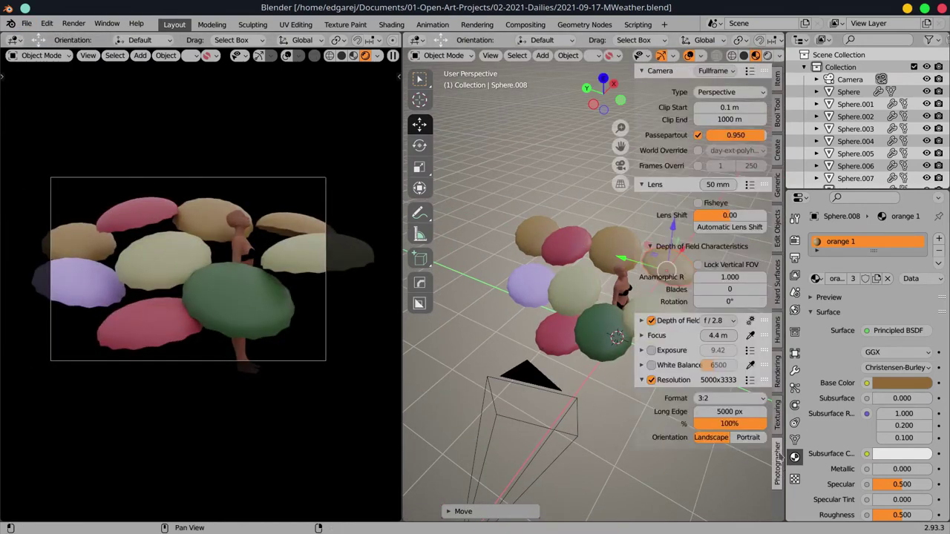
{"action": "key", "text": "n"}
{"action": "key", "text": "n"}
{"action": "key", "text": "n"}
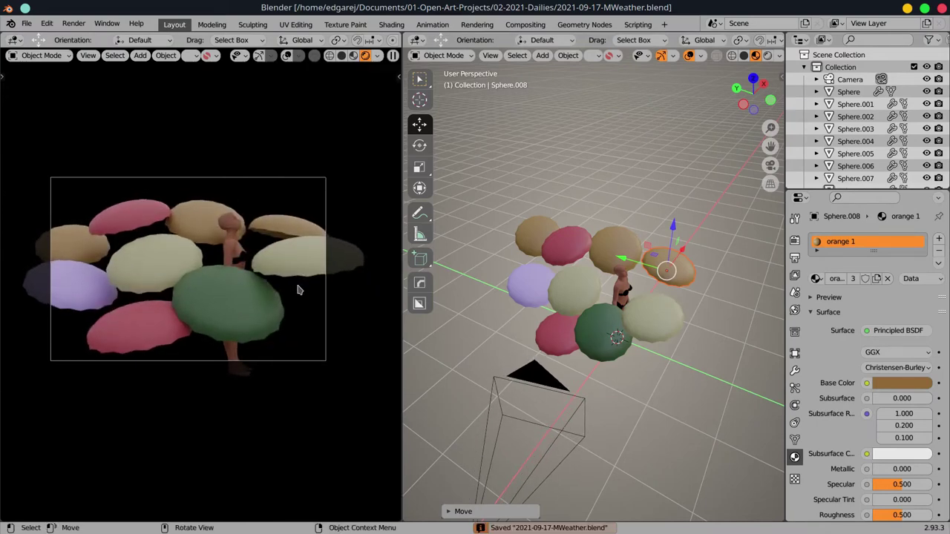
{"action": "key", "text": "ctrl+z"}
{"action": "key", "text": "ctrl+z"}
{"action": "key", "text": "ctrl+z"}
{"action": "key", "text": "ctrl+z"}
Step: Duplicate the umbrellas twice more and move the copies further out
{"action": "key", "text": "shift+d"}
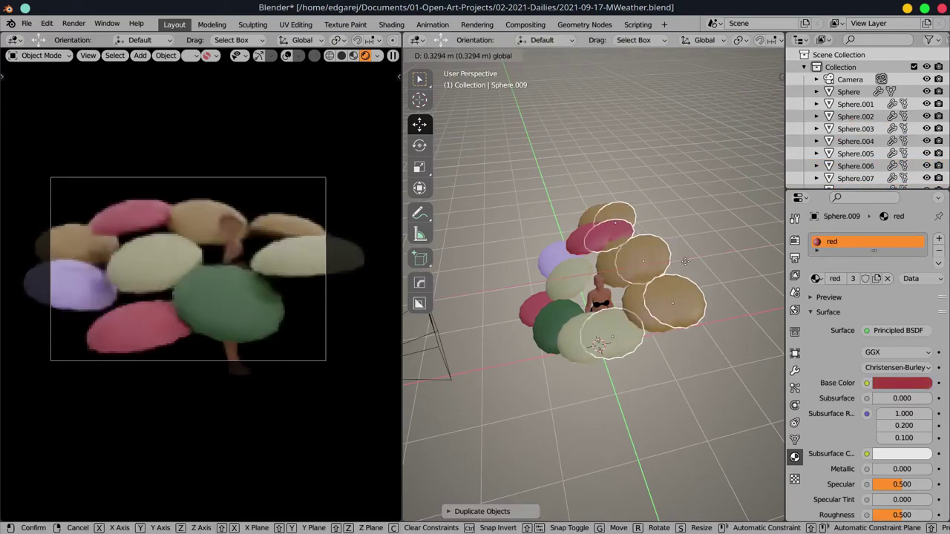
{"action": "key", "text": "shift+d"}
{"action": "left_click", "coordinate": [620, 274]}
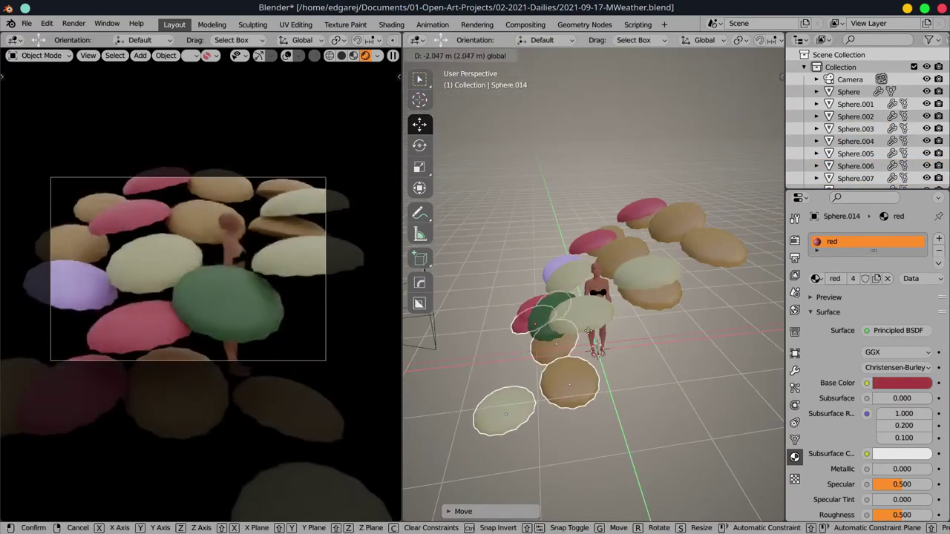
{"action": "key", "text": "g"}
{"action": "left_click", "coordinate": [541, 274]}
Step: Reposition the front orange, red and yellow umbrellas toward the camera
{"action": "left_click", "coordinate": [564, 342]}
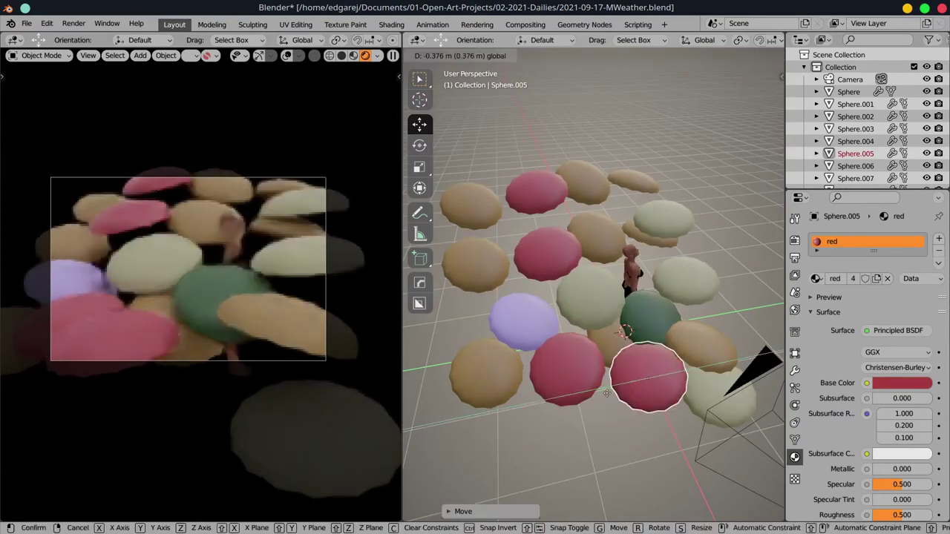
{"action": "left_click", "coordinate": [622, 349]}
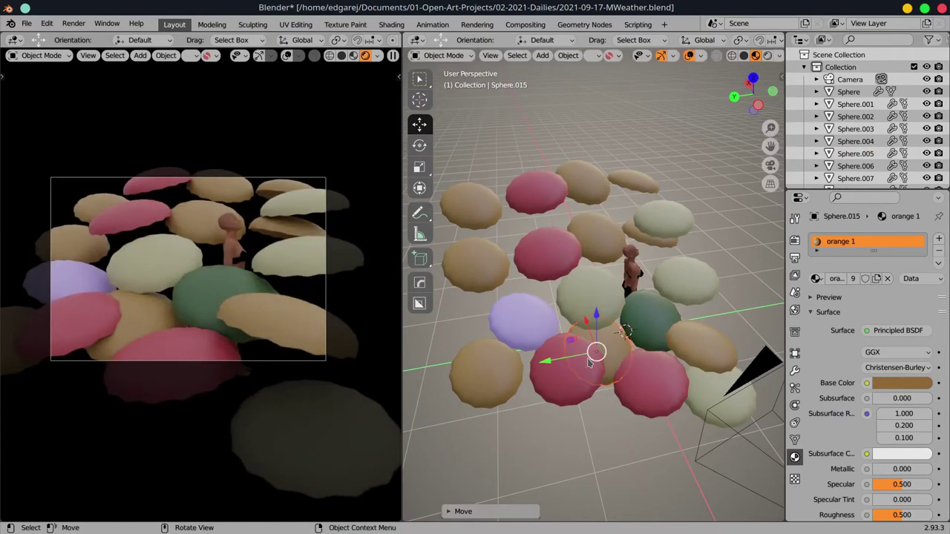
{"action": "left_click_drag", "start_coordinate": [622, 349], "coordinate": [652, 438]}
{"action": "left_click", "coordinate": [596, 379]}
{"action": "left_click_drag", "start_coordinate": [596, 378], "coordinate": [616, 364]}
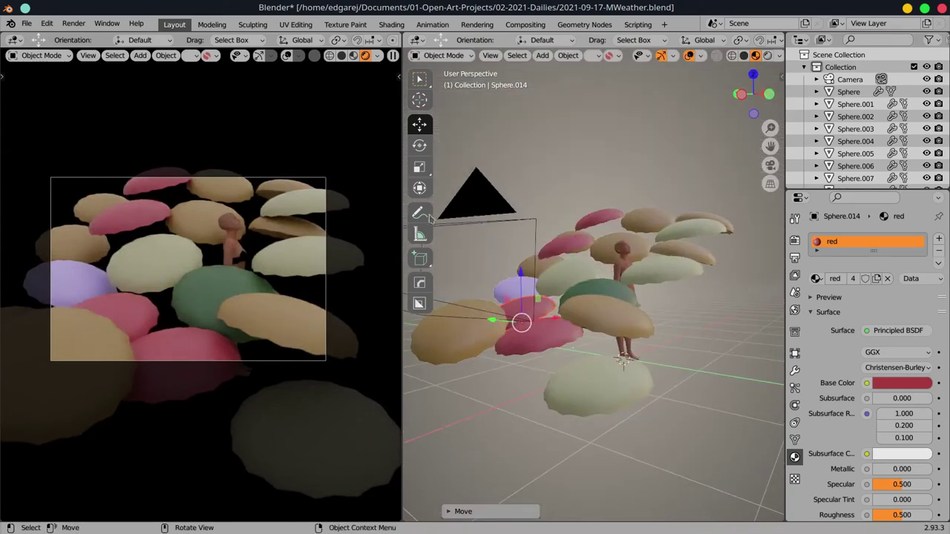
{"action": "left_click", "coordinate": [419, 124]}
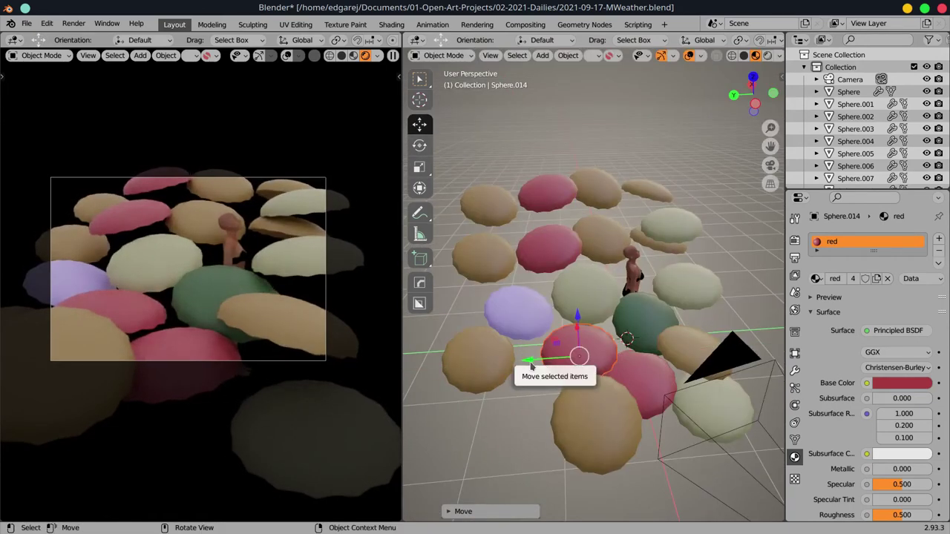
{"action": "left_click", "coordinate": [724, 397]}
{"action": "left_click_drag", "start_coordinate": [724, 397], "coordinate": [714, 390]}
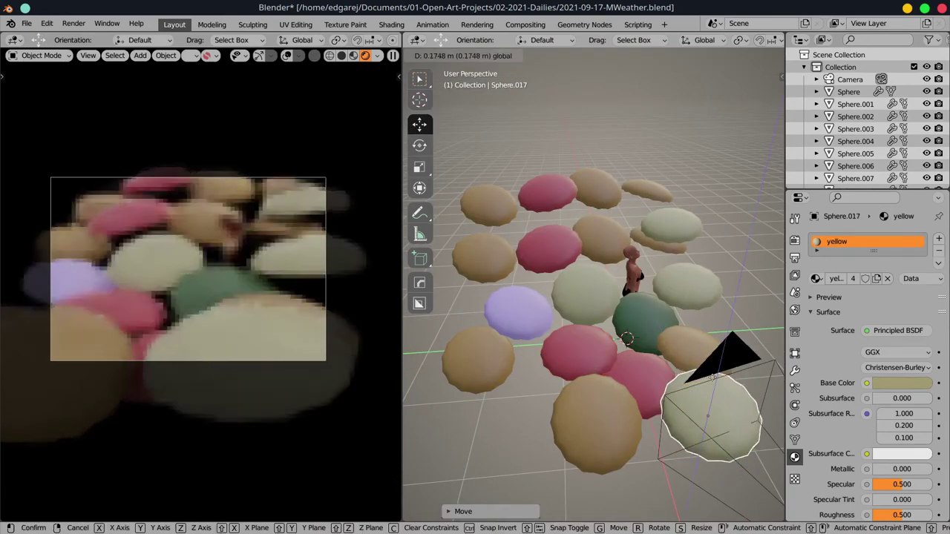
Step: Tilt the back red umbrella, then tilt and reposition a back orange umbrella
{"action": "left_click", "coordinate": [547, 198]}
{"action": "key", "text": "r"}
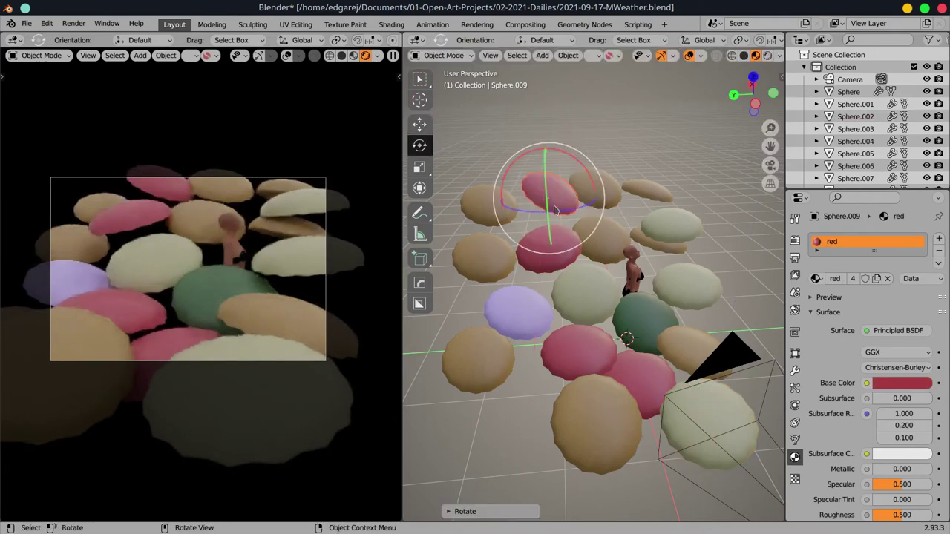
{"action": "left_click", "coordinate": [487, 205]}
{"action": "left_click", "coordinate": [419, 144]}
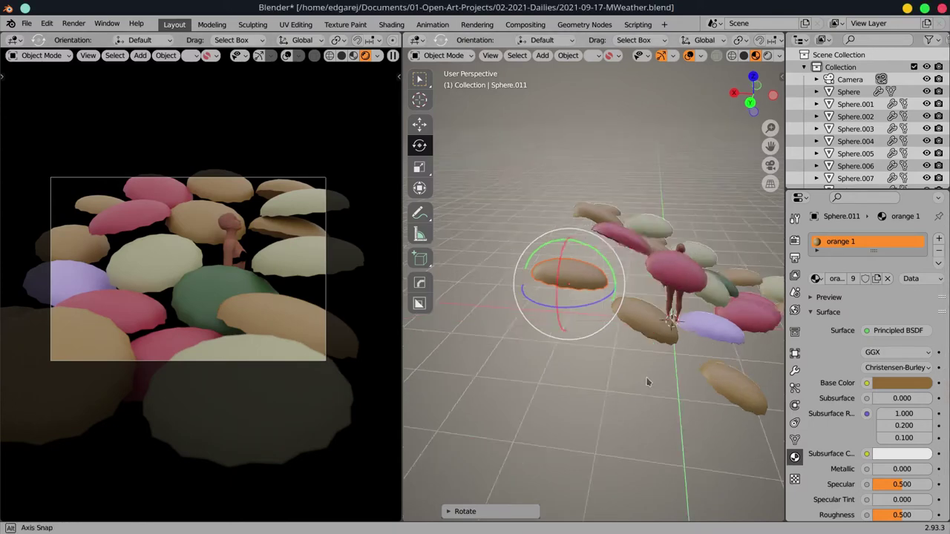
{"action": "left_click_drag", "start_coordinate": [752, 97], "coordinate": [713, 104]}
{"action": "left_click", "coordinate": [419, 124]}
{"action": "key", "text": "g"}
{"action": "left_click", "coordinate": [617, 241]}
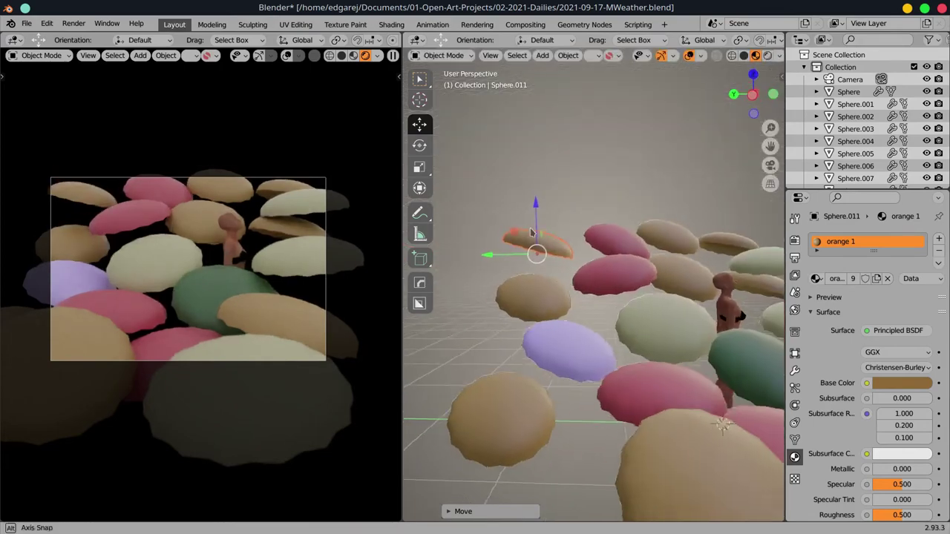
{"action": "scroll", "coordinate": [545, 215], "scroll_direction": "up", "scroll_amount": 3}
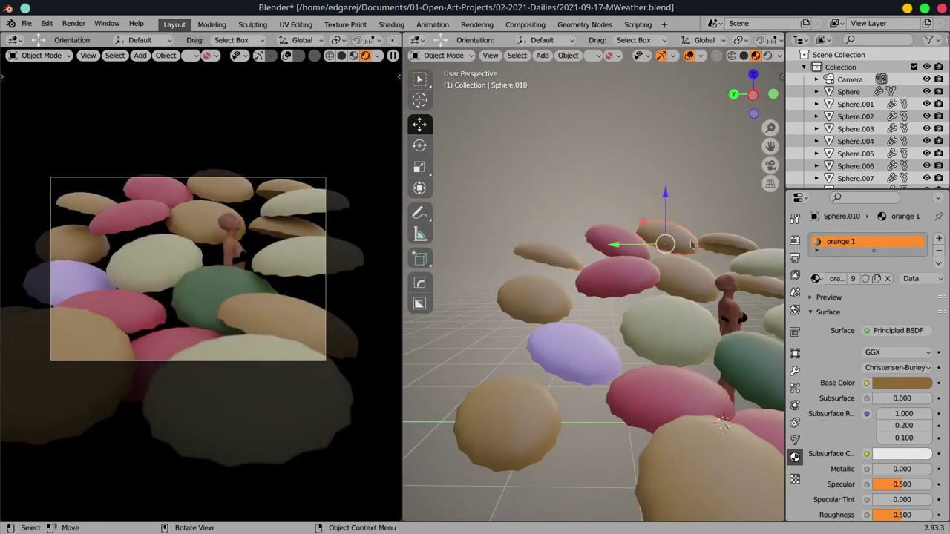
Step: Duplicate the lavender umbrella higher up with a tilt, and move a left orange umbrella
{"action": "left_click", "coordinate": [571, 349]}
{"action": "key", "text": "shift+d"}
{"action": "left_click", "coordinate": [572, 250]}
{"action": "key", "text": "r"}
{"action": "left_click", "coordinate": [520, 245]}
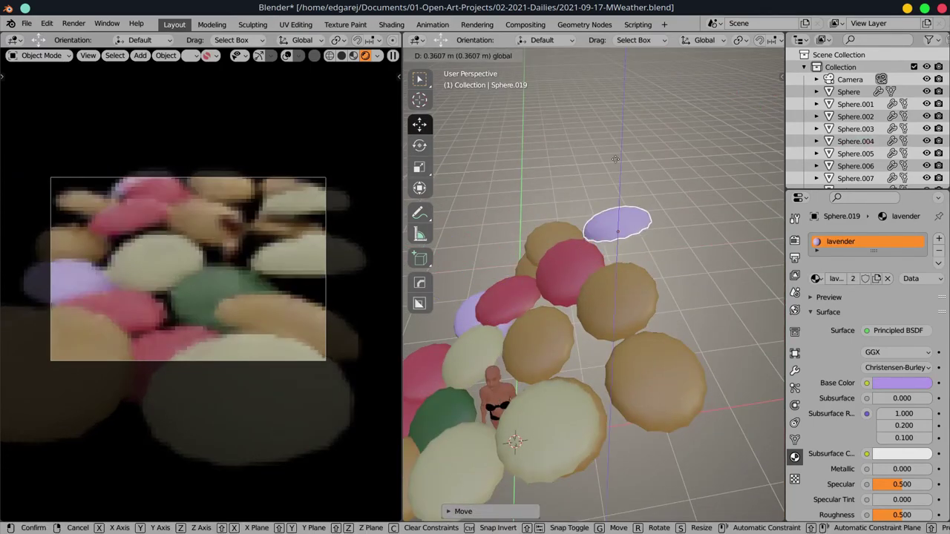
{"action": "left_click", "coordinate": [535, 273]}
{"action": "left_click", "coordinate": [481, 424]}
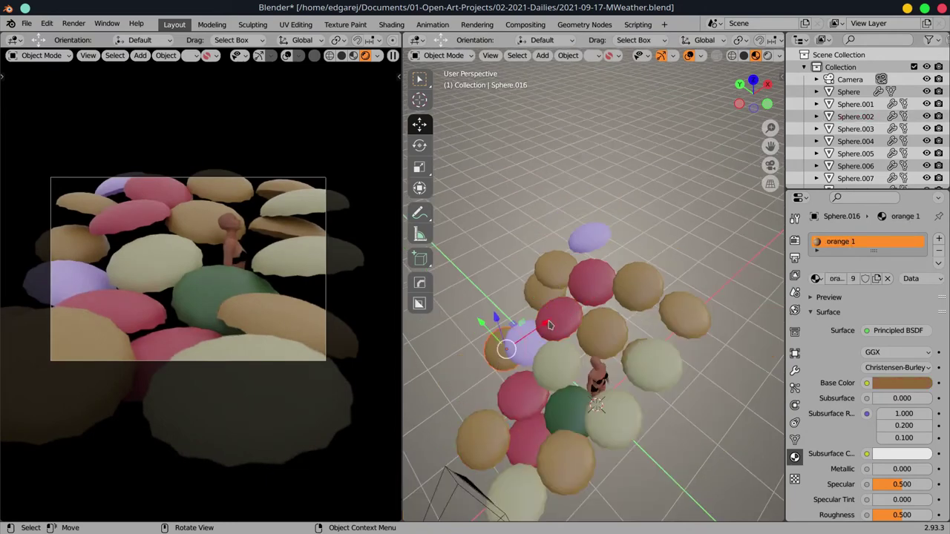
{"action": "key", "text": "g"}
{"action": "left_click", "coordinate": [484, 267]}
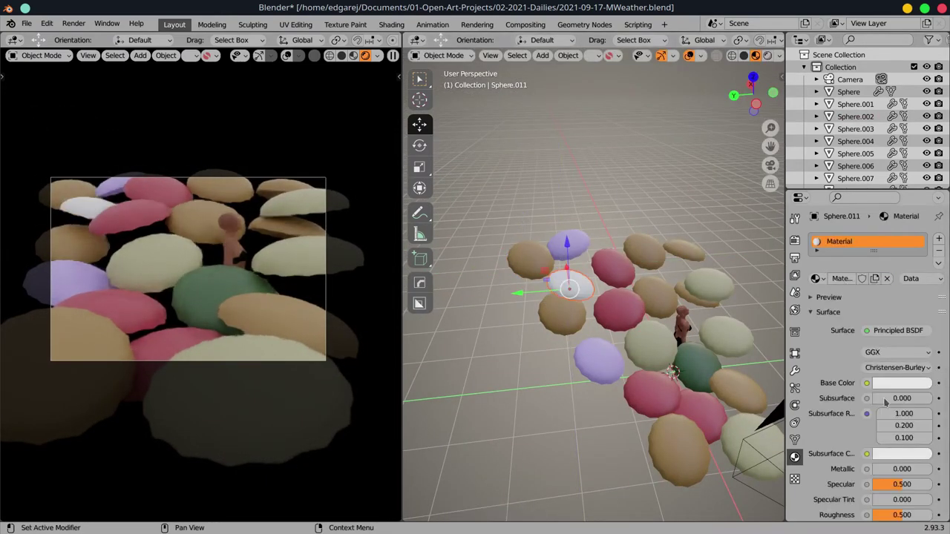
Step: Assign the plain Material to one umbrella and give the middle tan umbrella a pale yellow colour
{"action": "left_click", "coordinate": [816, 278]}
{"action": "left_click", "coordinate": [850, 280]}
{"action": "left_click", "coordinate": [653, 297]}
{"action": "left_click", "coordinate": [816, 278]}
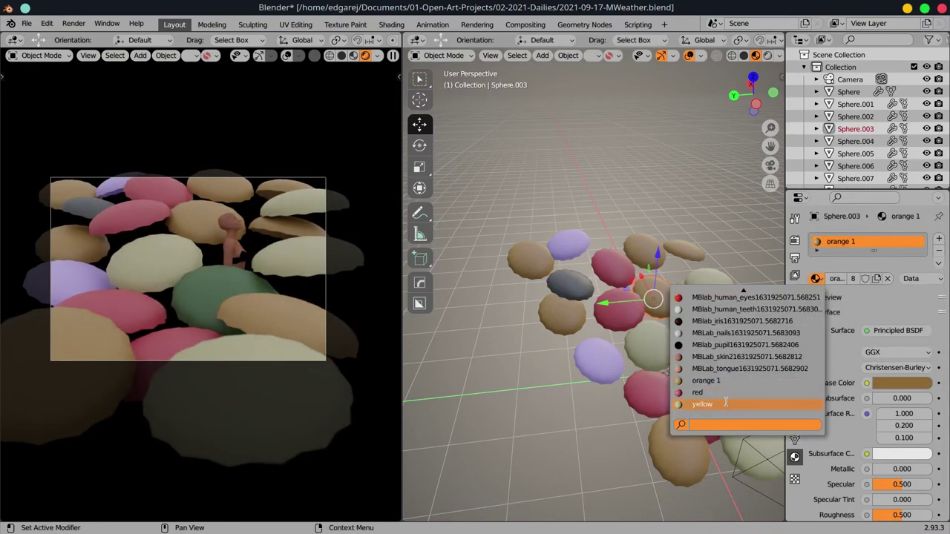
{"action": "left_click", "coordinate": [726, 401]}
{"action": "left_click", "coordinate": [816, 278]}
{"action": "left_click", "coordinate": [844, 282]}
{"action": "left_click", "coordinate": [902, 383]}
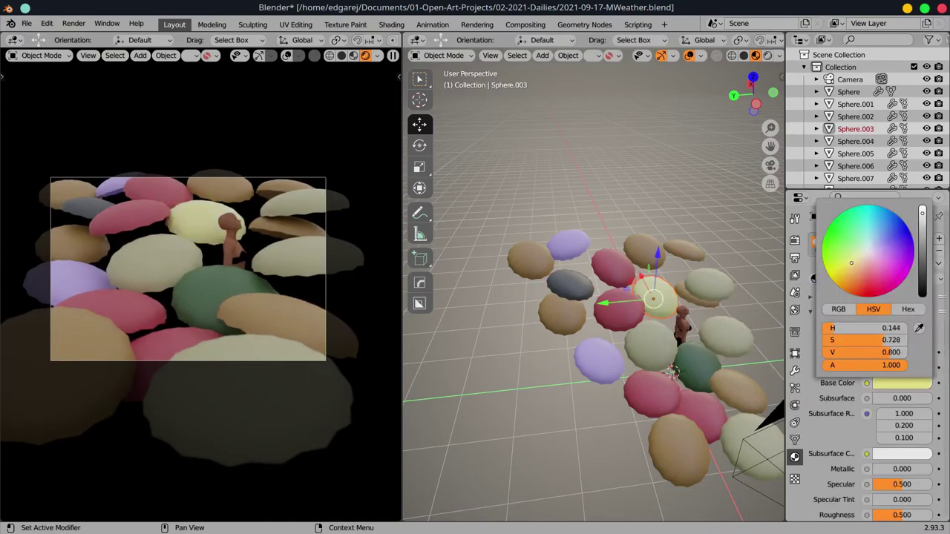
{"action": "left_click", "coordinate": [853, 237]}
Step: Assign black, dark green and black materials to three more umbrellas
{"action": "left_click", "coordinate": [681, 253]}
{"action": "left_click", "coordinate": [816, 278]}
{"action": "left_click", "coordinate": [765, 309]}
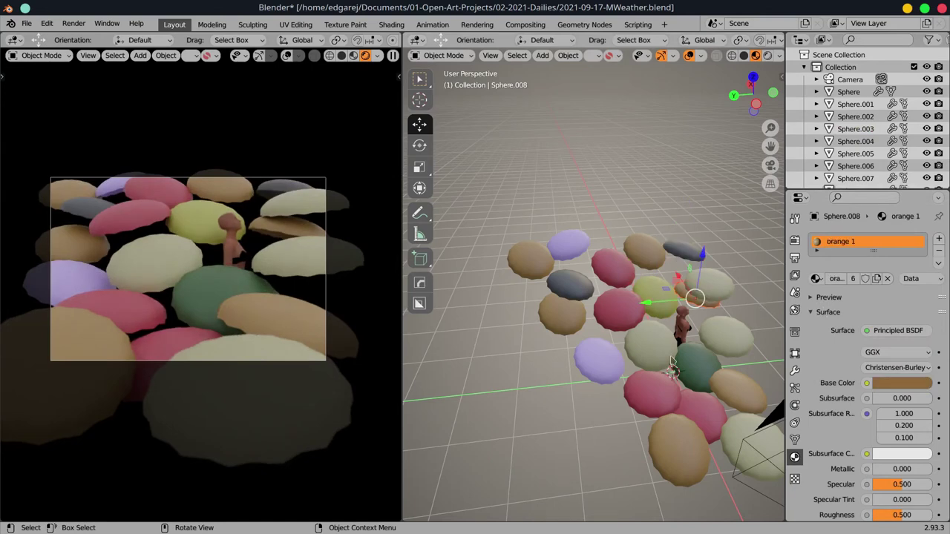
{"action": "left_click", "coordinate": [562, 314]}
{"action": "left_click", "coordinate": [816, 278]}
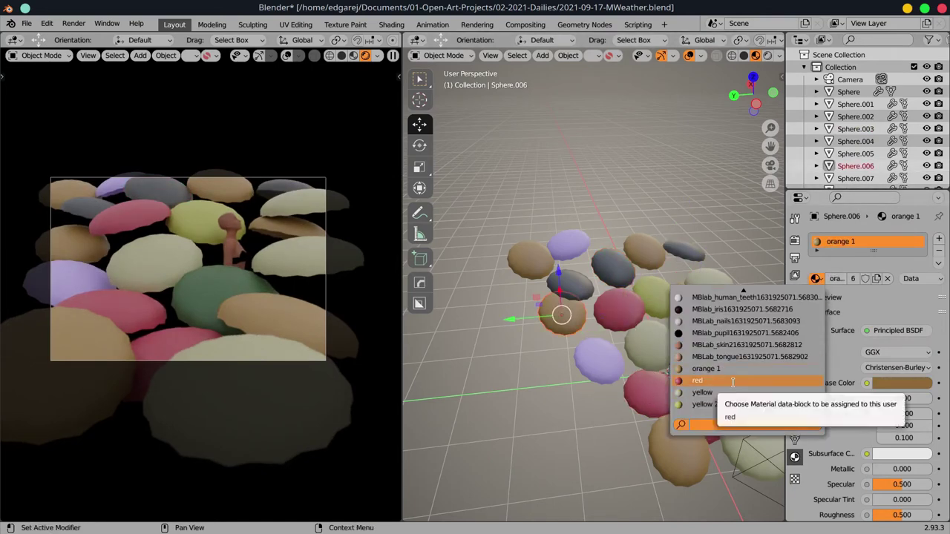
{"action": "left_click", "coordinate": [701, 386]}
{"action": "left_click", "coordinate": [713, 330]}
{"action": "left_click", "coordinate": [815, 278]}
{"action": "left_click", "coordinate": [701, 300]}
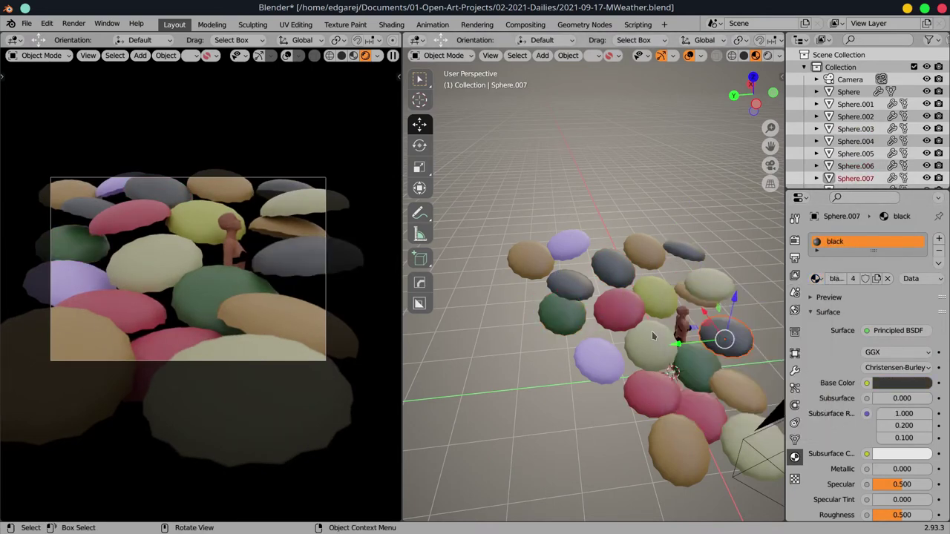
Step: Save the blend file and bring up the Add menu for a new object
{"action": "key", "text": "ctrl+s"}
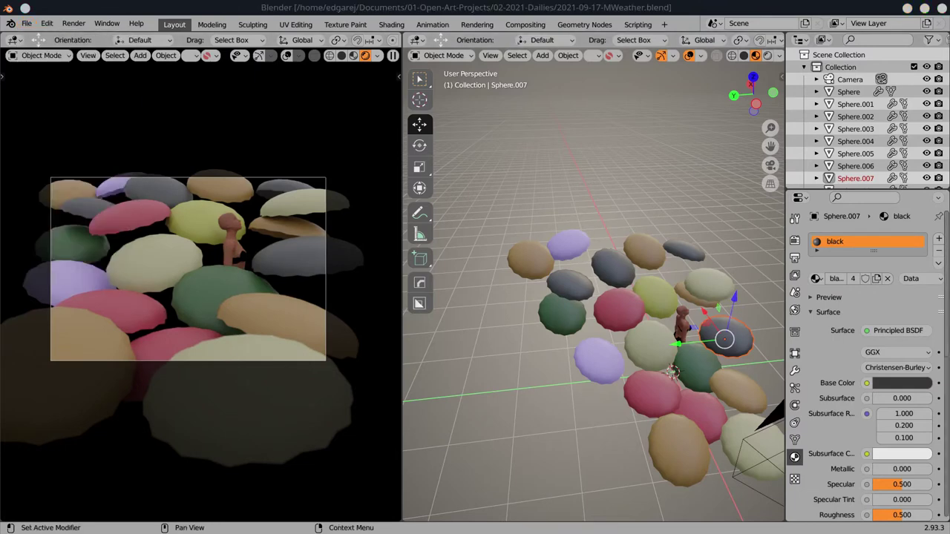
{"action": "scroll", "coordinate": [671, 371], "scroll_direction": "down", "scroll_amount": 5}
{"action": "left_click", "coordinate": [541, 55]}
Step: Add a spot light, lift it high above the umbrellas and tilt it toward them
{"action": "left_click", "coordinate": [679, 246]}
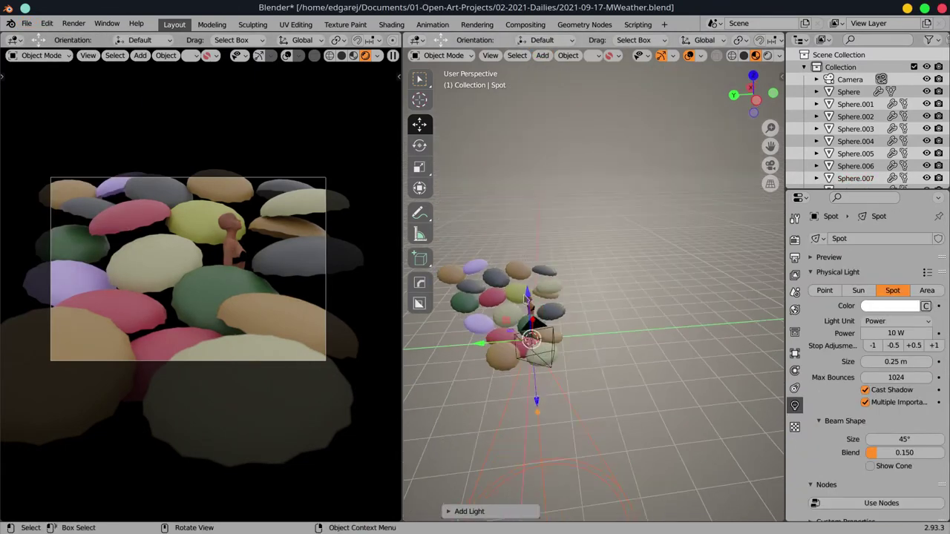
{"action": "left_click_drag", "start_coordinate": [526, 296], "coordinate": [511, 152]}
{"action": "left_click_drag", "start_coordinate": [517, 185], "coordinate": [509, 89]}
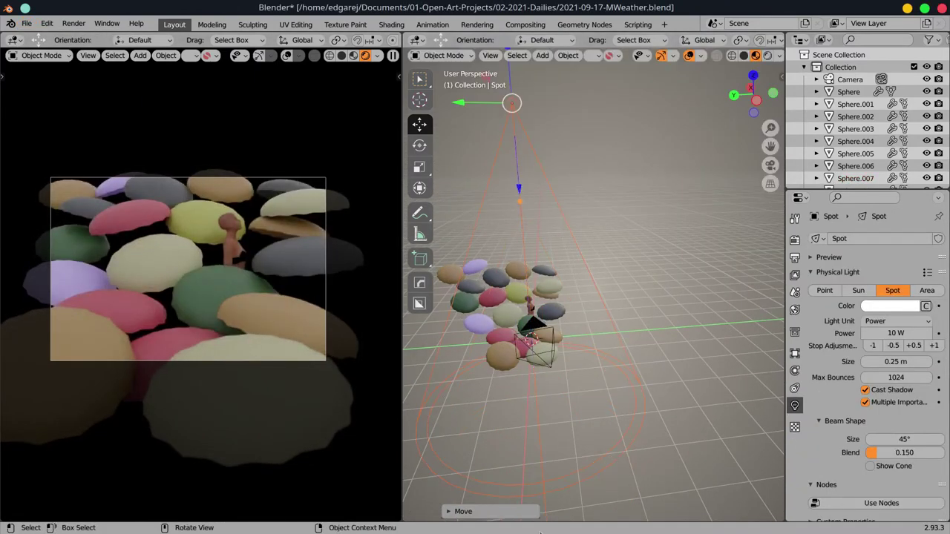
{"action": "scroll", "coordinate": [564, 418], "scroll_direction": "down", "scroll_amount": 3}
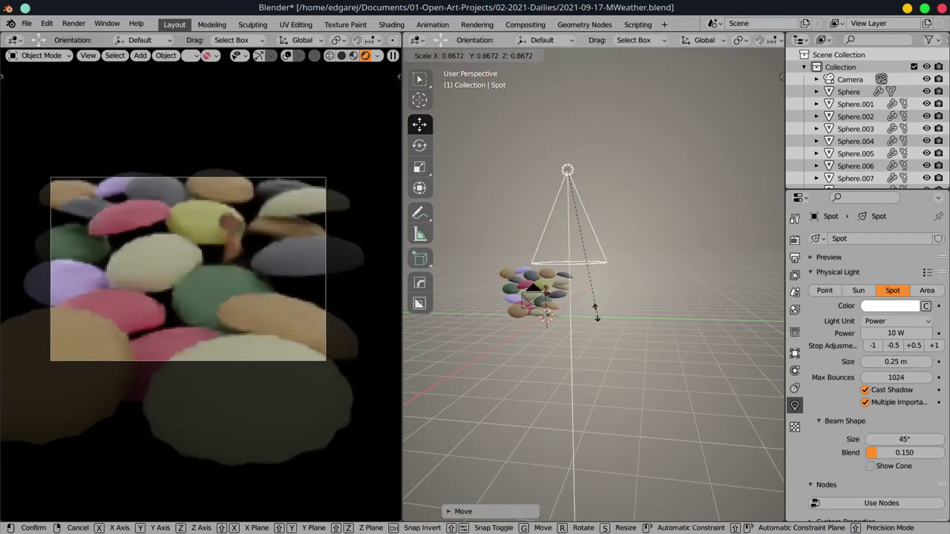
{"action": "scroll", "coordinate": [561, 317], "scroll_direction": "up", "scroll_amount": 4}
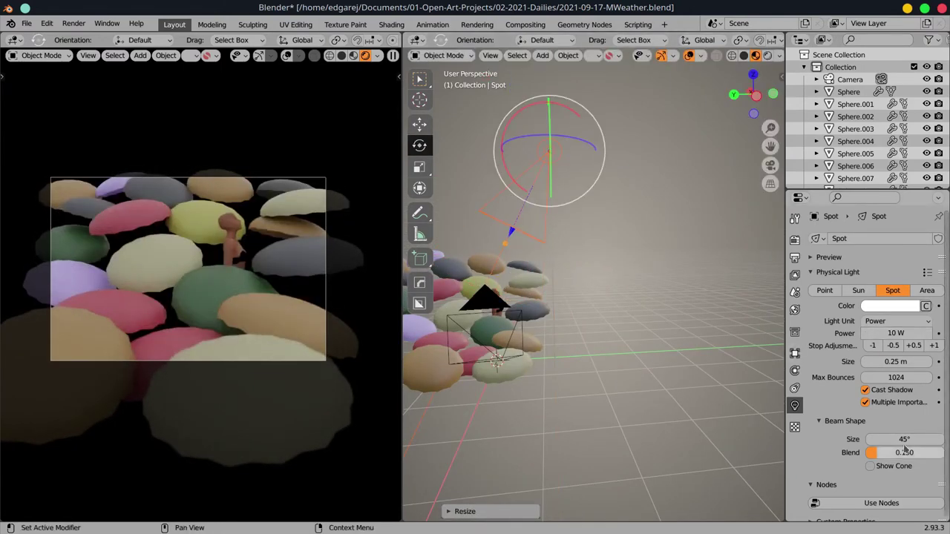
{"action": "mouse_move", "coordinate": [904, 439]}
{"action": "left_mouse_down"}
{"action": "mouse_move", "coordinate": [913, 440]}
{"action": "mouse_move", "coordinate": [887, 439]}
{"action": "left_mouse_up"}
Step: Set the spot light power to 1500 W
{"action": "left_click", "coordinate": [897, 333]}
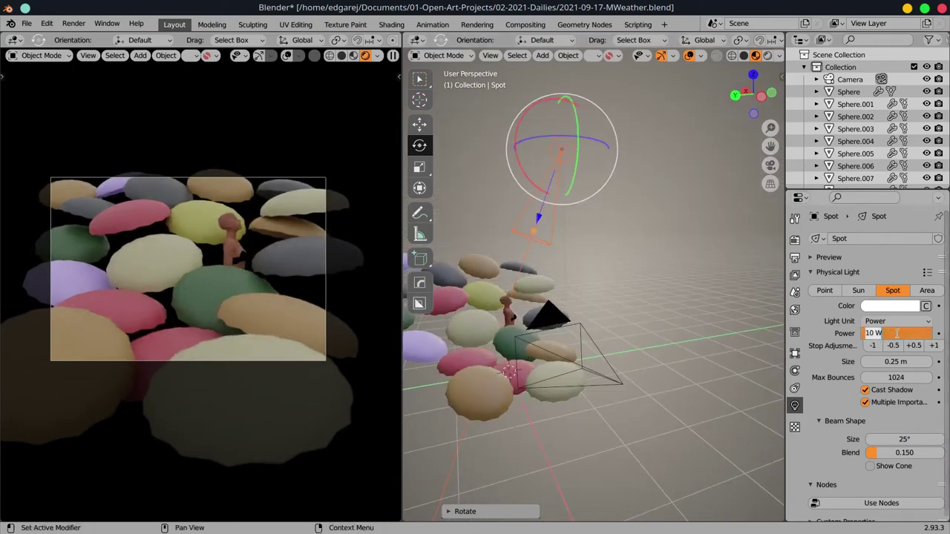
{"action": "left_click_drag", "start_coordinate": [897, 333], "coordinate": [920, 333]}
{"action": "type", "text": "100"}
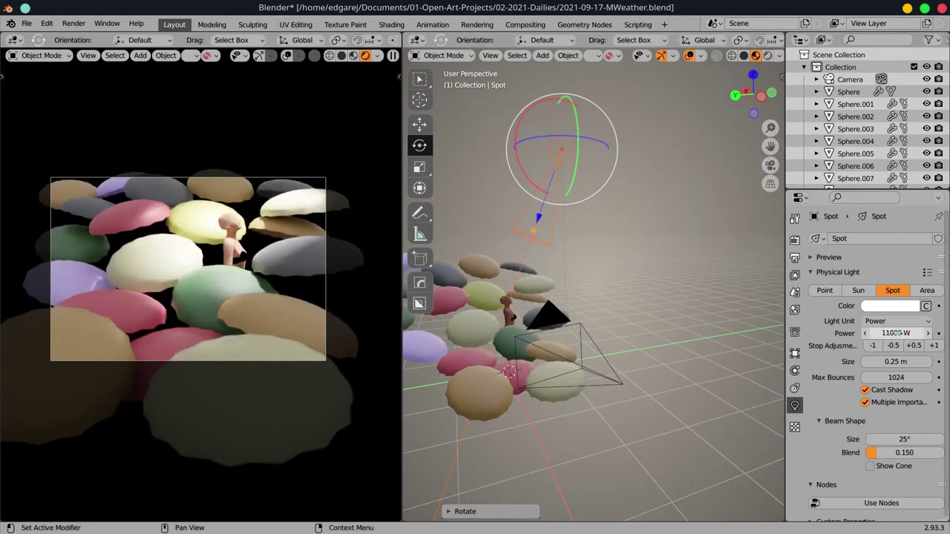
{"action": "type", "text": "1500"}
{"action": "key", "text": "Return"}
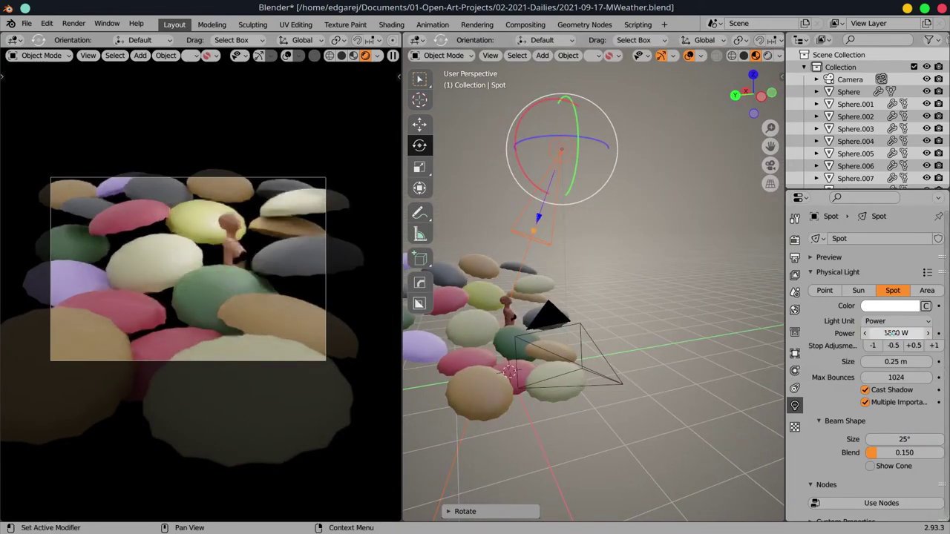
Step: Experiment with World brightness, spot visibility and ambient occlusion, then restore brightness to 1
{"action": "key", "text": "n"}
{"action": "type", "text": ".5"}
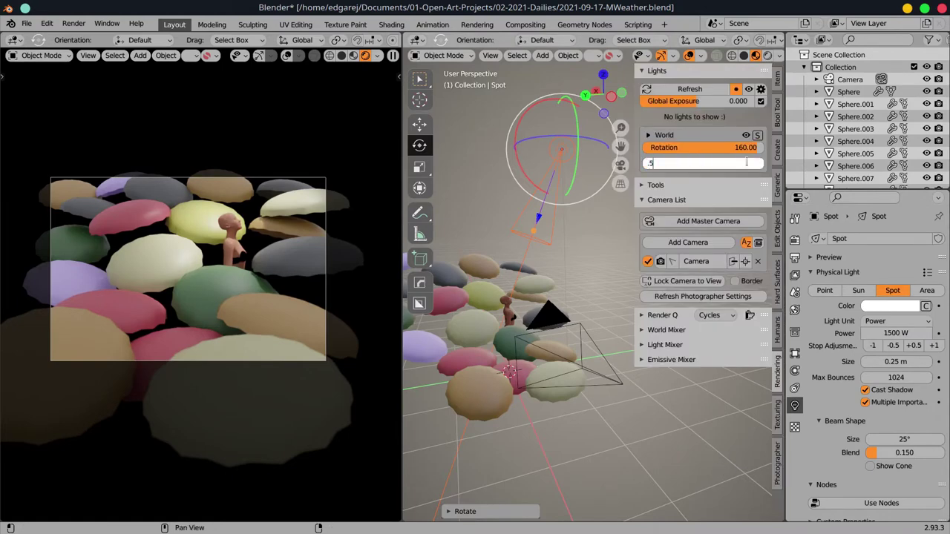
{"action": "key", "text": "Return"}
{"action": "left_click", "coordinate": [649, 135]}
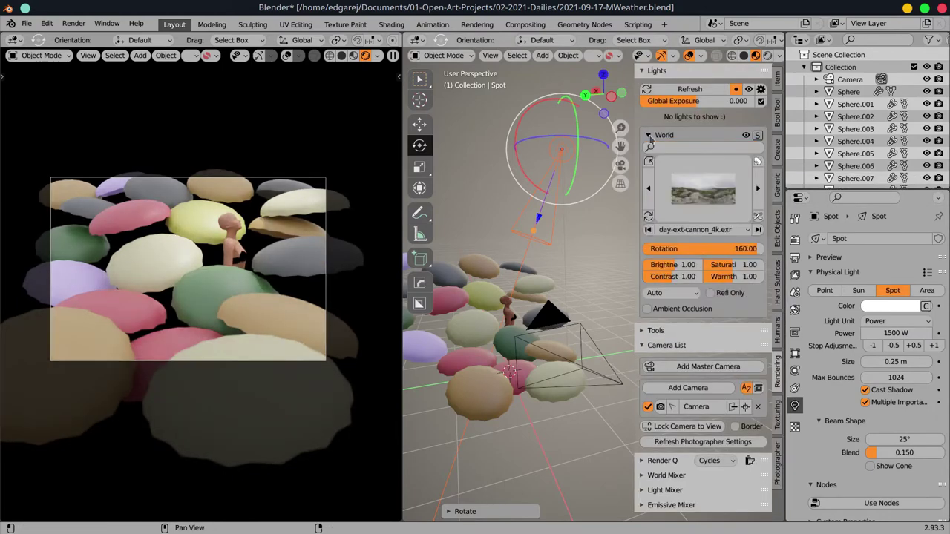
{"action": "key", "text": "BackSpace"}
{"action": "left_click", "coordinate": [804, 66]}
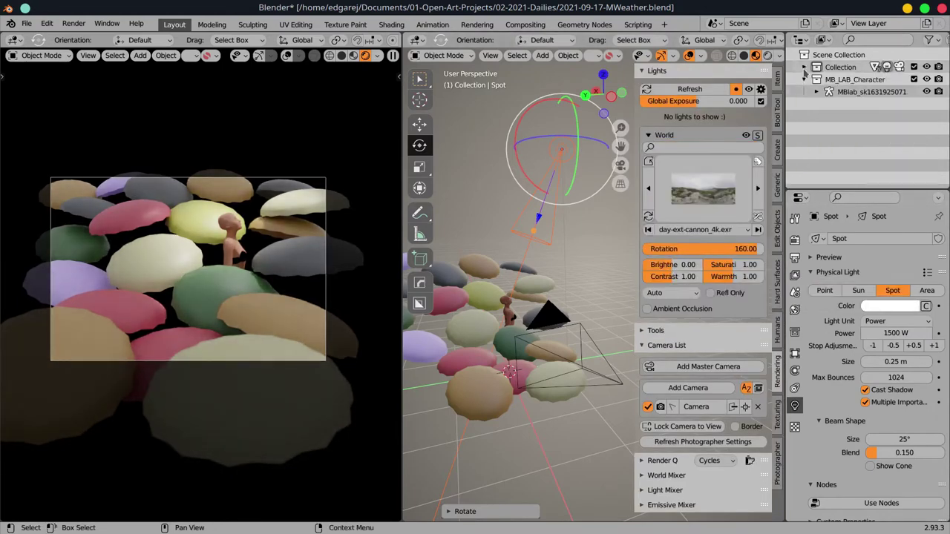
{"action": "scroll", "coordinate": [861, 111], "scroll_direction": "down", "scroll_amount": 1}
{"action": "left_click", "coordinate": [926, 152]}
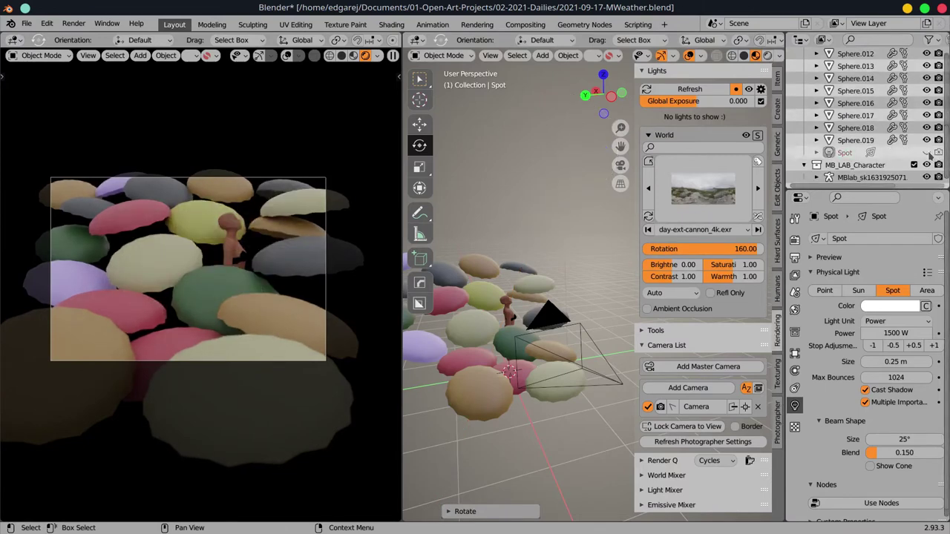
{"action": "left_click", "coordinate": [650, 309]}
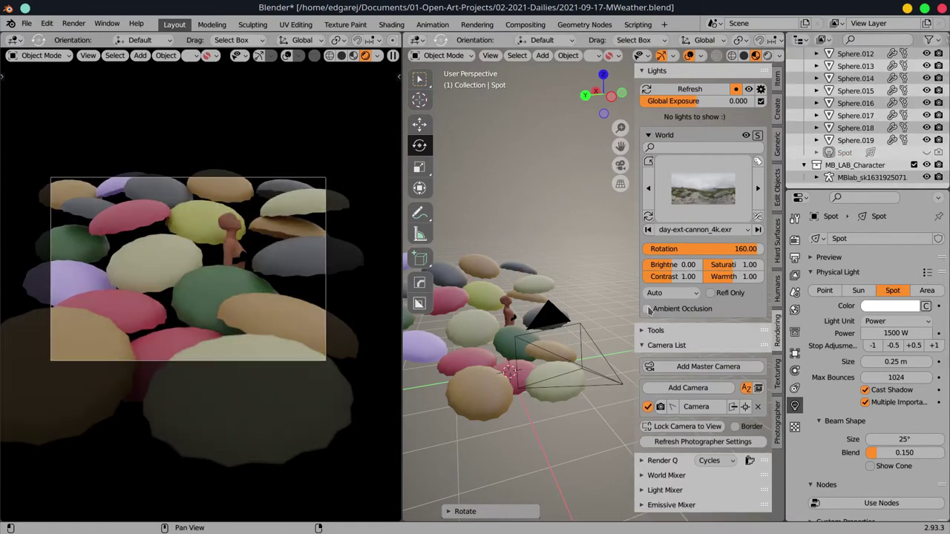
{"action": "type", "text": "1"}
{"action": "key", "text": "Return"}
Step: Expand the HDRI world mixer, make the spot visible again, and try HDRI strength 0.5
{"action": "scroll", "coordinate": [653, 334], "scroll_direction": "down", "scroll_amount": 3}
{"action": "left_click", "coordinate": [666, 335]}
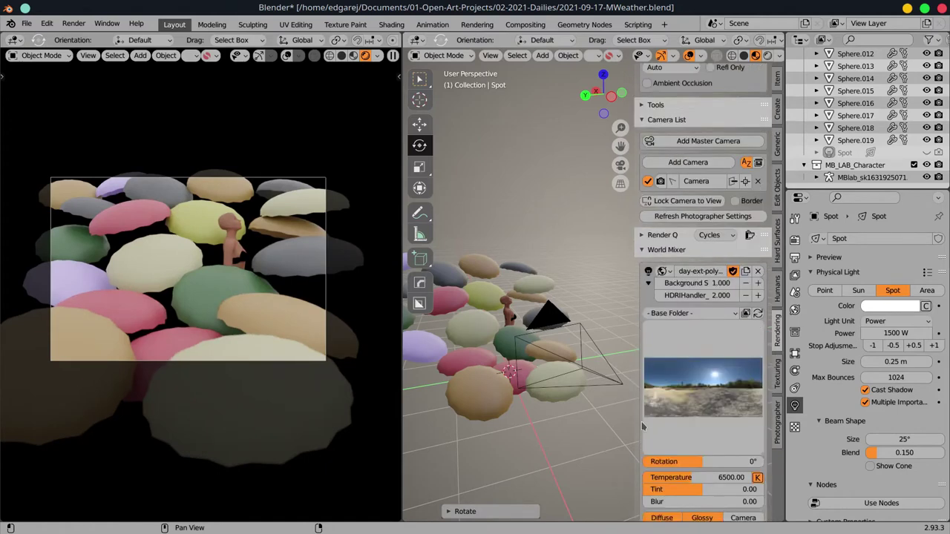
{"action": "scroll", "coordinate": [642, 425], "scroll_direction": "down", "scroll_amount": 5}
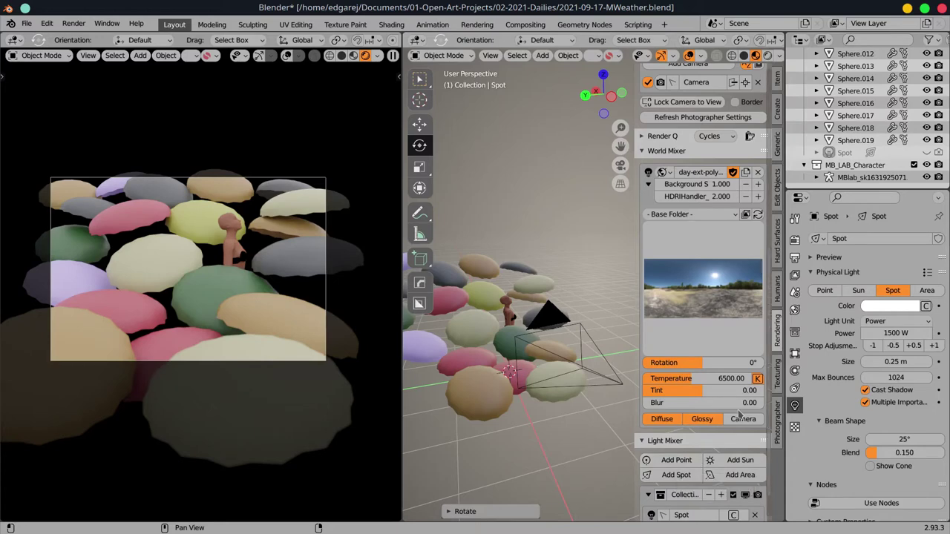
{"action": "key", "text": "BackSpace"}
{"action": "left_click", "coordinate": [928, 152]}
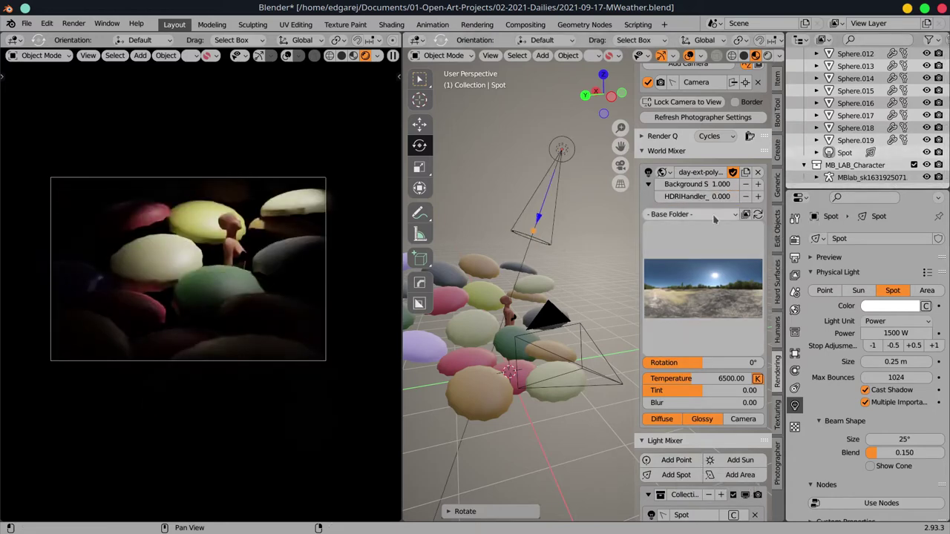
{"action": "left_click", "coordinate": [721, 197]}
{"action": "type", "text": "0.5"}
{"action": "key", "text": "Return"}
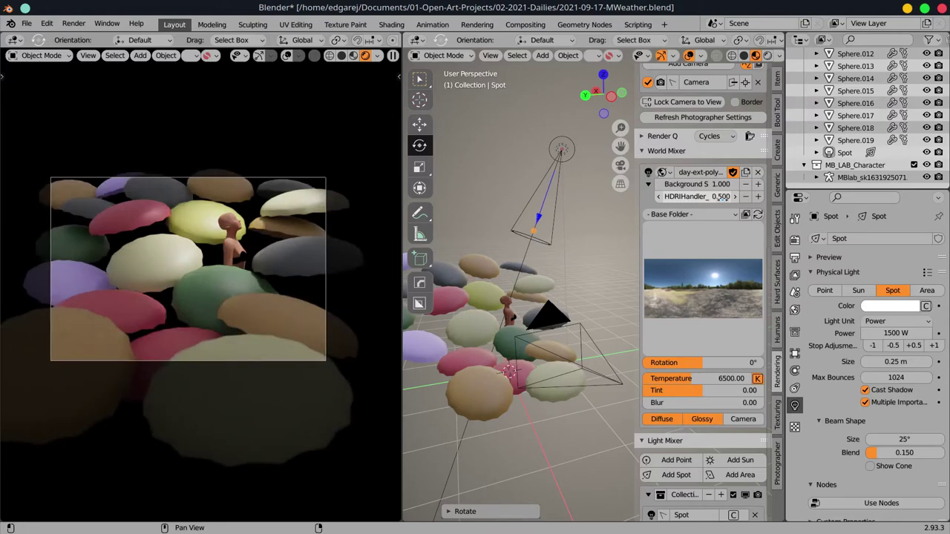
Step: Bring the HDRI strength down to 0.100 and save the blend file
{"action": "key", "text": "ctrl+z"}
{"action": "type", "text": "0.1"}
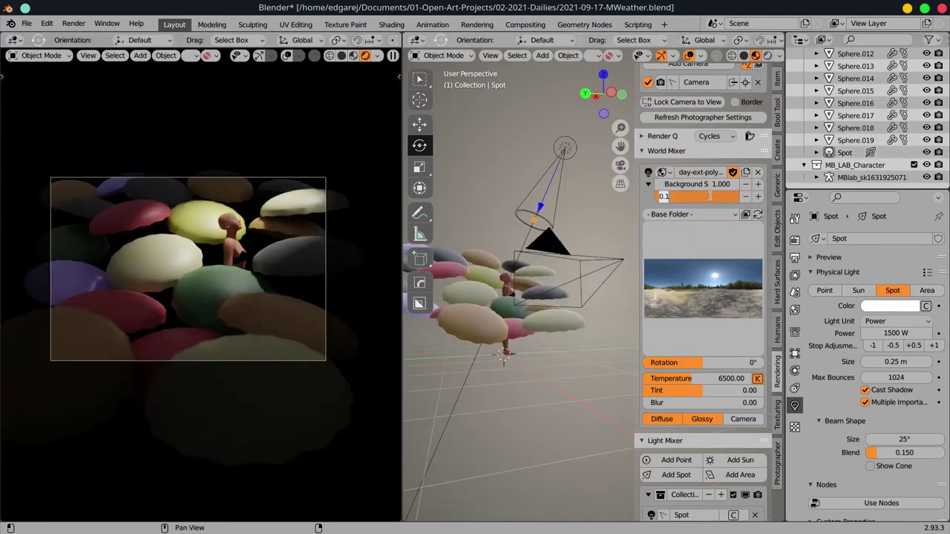
{"action": "key", "text": "Return"}
{"action": "key", "text": "ctrl+s"}
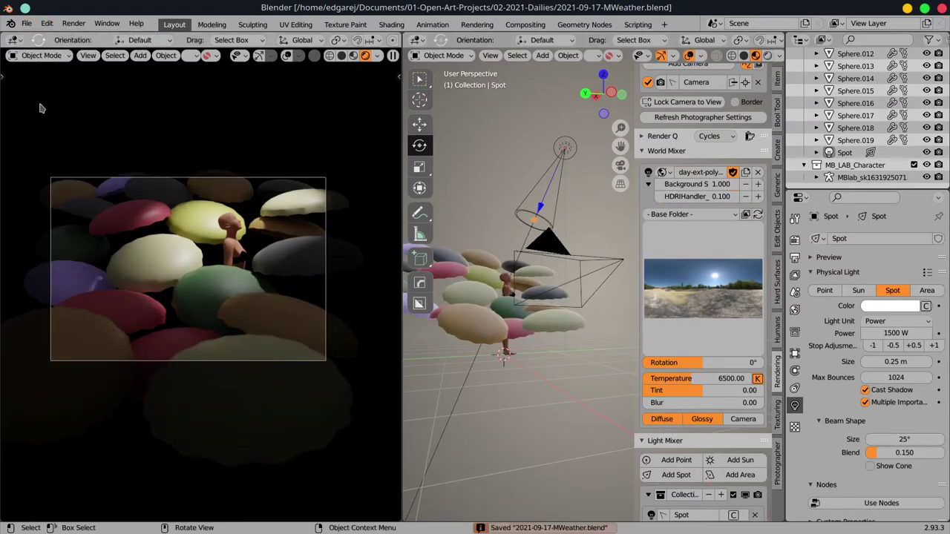
{"action": "scroll", "coordinate": [647, 377], "scroll_direction": "down", "scroll_amount": 5}
Step: Expand the depth of field options and test optical vignetting on and off
{"action": "scroll", "coordinate": [642, 356], "scroll_direction": "down", "scroll_amount": 3}
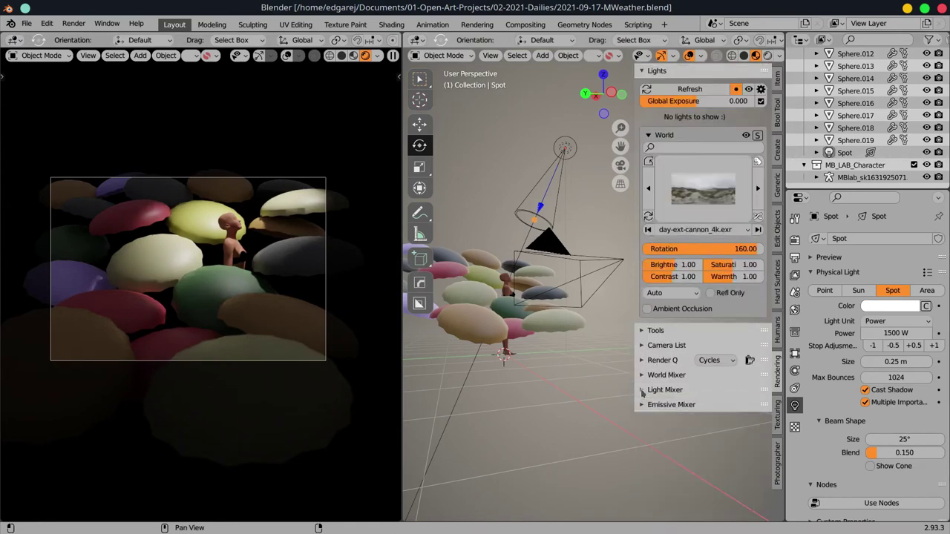
{"action": "scroll", "coordinate": [636, 329], "scroll_direction": "down", "scroll_amount": 5}
{"action": "left_click", "coordinate": [641, 321]}
{"action": "left_click", "coordinate": [647, 341]}
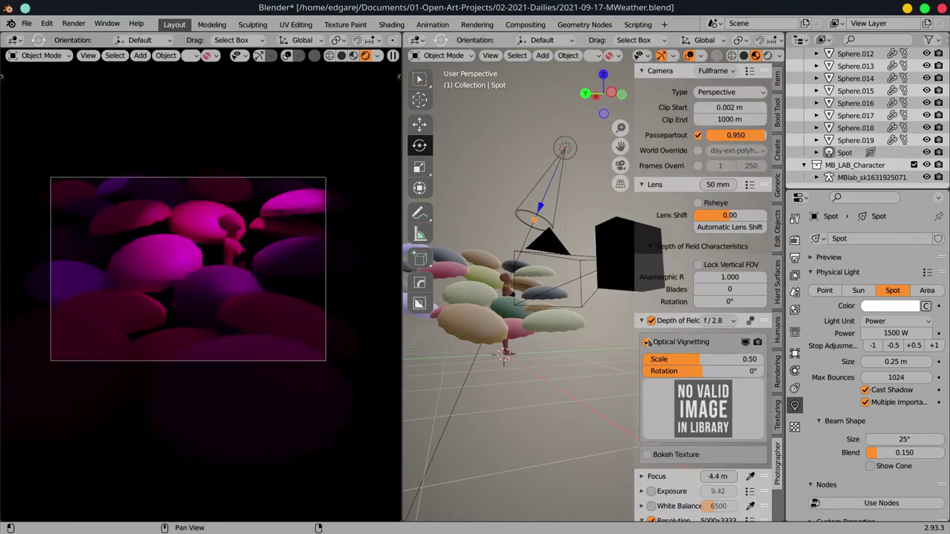
{"action": "left_click", "coordinate": [648, 363]}
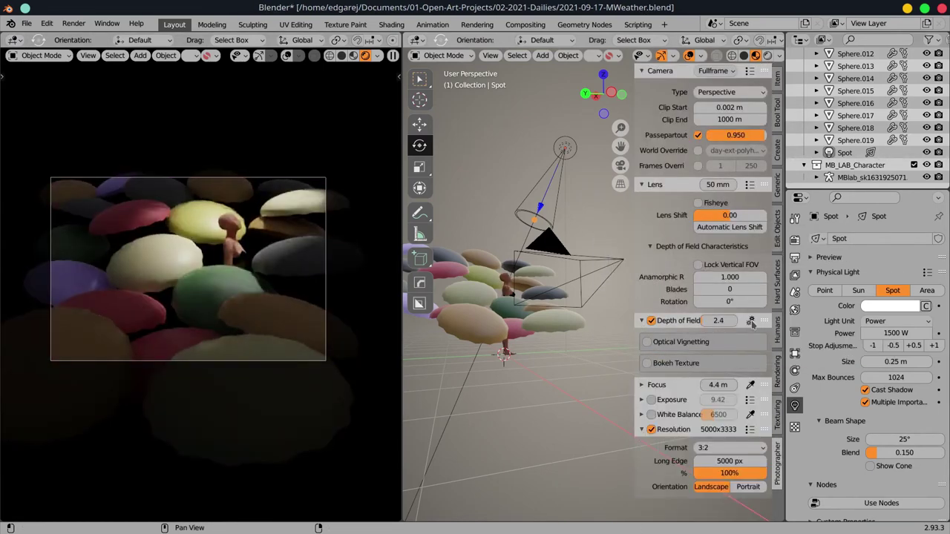
Step: Set the aperture to 0.1 and pick the focus distance on the figure
{"action": "left_click", "coordinate": [701, 323]}
{"action": "type", "text": "0.5"}
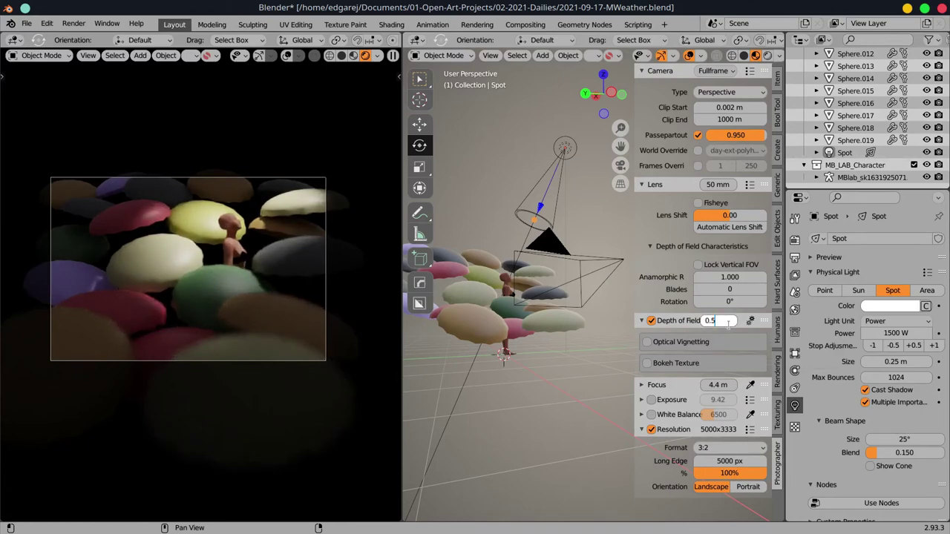
{"action": "key", "text": "BackSpace"}
{"action": "type", "text": "1"}
{"action": "key", "text": "Return"}
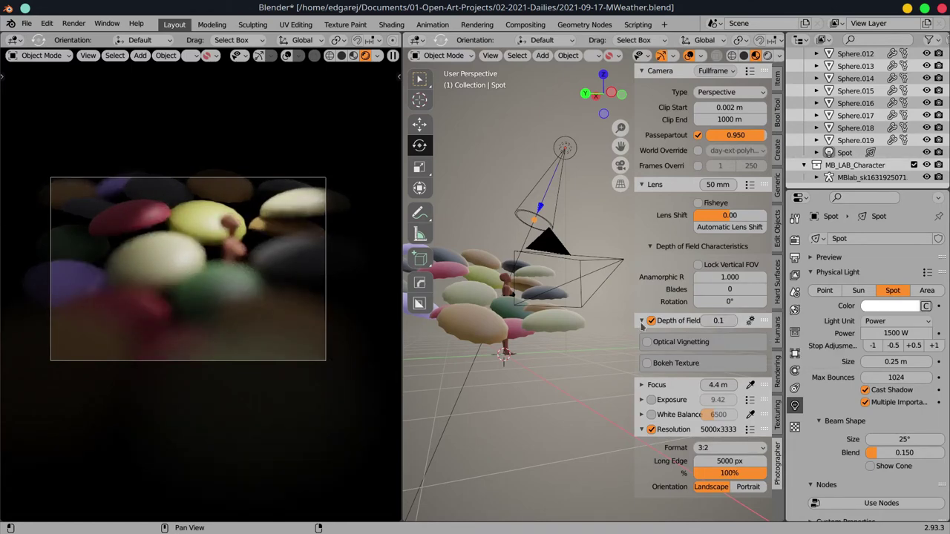
{"action": "left_click", "coordinate": [641, 385]}
{"action": "left_click", "coordinate": [750, 384]}
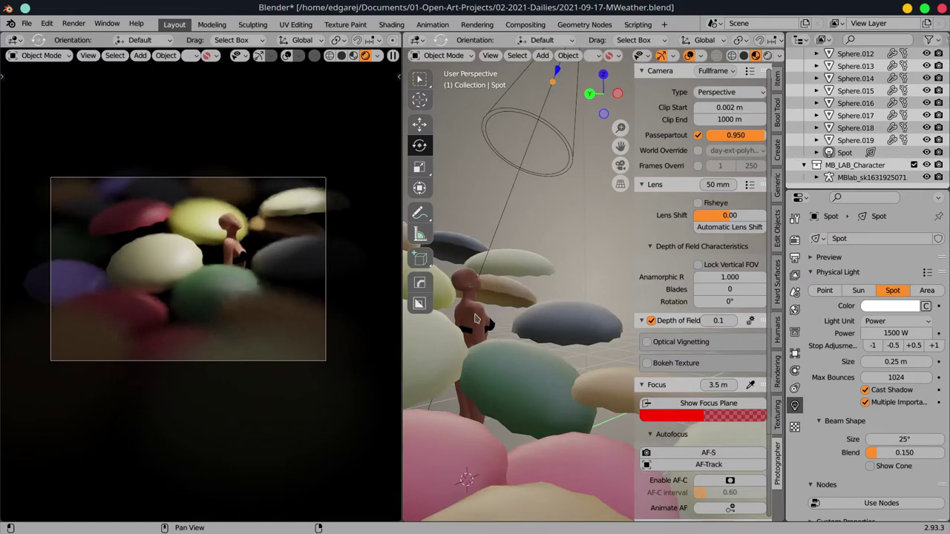
{"action": "left_click", "coordinate": [461, 279]}
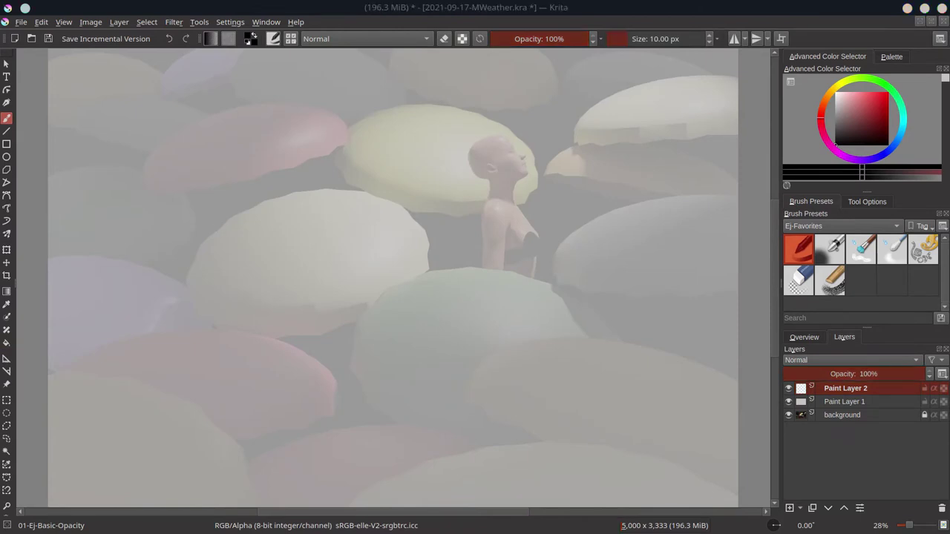
Step: Start an outline on the right umbrella and save an incremental version of the painting
{"action": "left_click", "coordinate": [668, 199]}
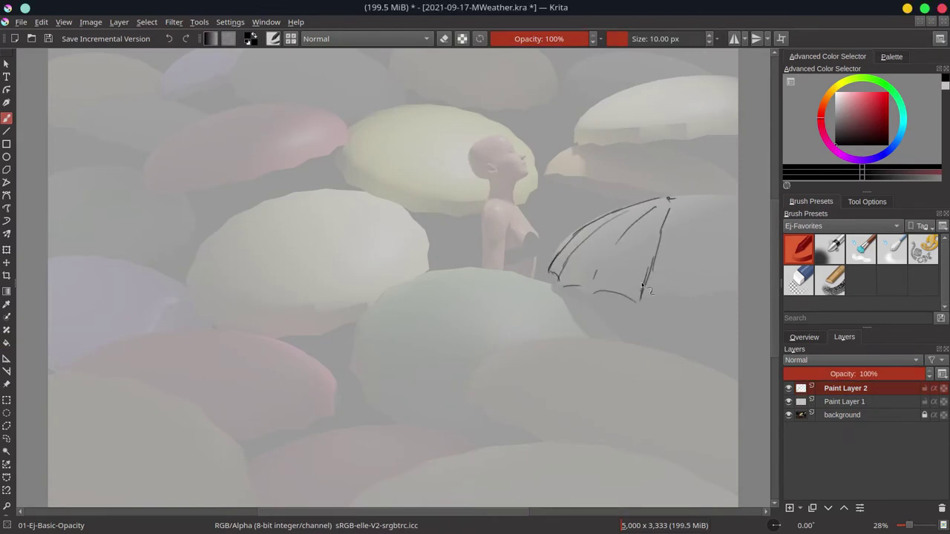
{"action": "scroll", "coordinate": [504, 296], "scroll_direction": "down", "scroll_amount": 1}
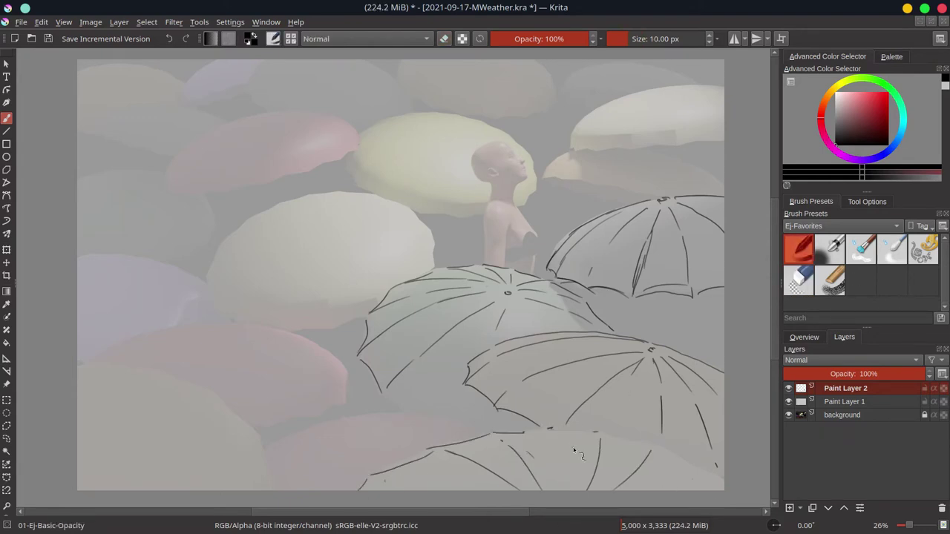
{"action": "left_click", "coordinate": [49, 39]}
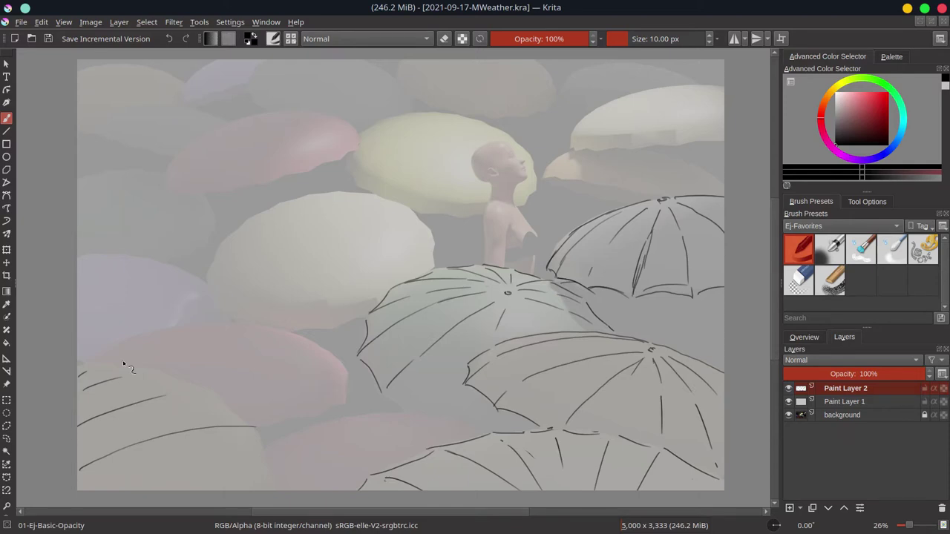
Step: Redraw the lower-left umbrella's outline and ribs, and add rim strokes along the bottom umbrella
{"action": "key", "text": "ctrl+z"}
{"action": "key", "text": "ctrl+z"}
{"action": "key", "text": "ctrl+z"}
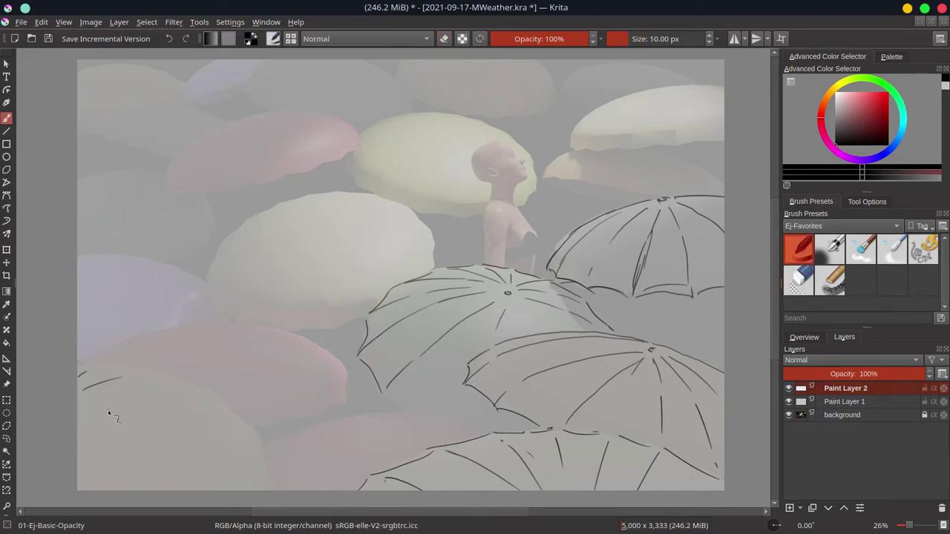
{"action": "left_click_drag", "start_coordinate": [93, 408], "coordinate": [160, 398]}
{"action": "left_click_drag", "start_coordinate": [83, 433], "coordinate": [252, 438]}
{"action": "left_click_drag", "start_coordinate": [85, 460], "coordinate": [174, 479]}
{"action": "mouse_move", "coordinate": [78, 363]}
{"action": "left_mouse_down"}
{"action": "mouse_move", "coordinate": [215, 390]}
{"action": "mouse_move", "coordinate": [276, 486]}
{"action": "left_mouse_up"}
{"action": "left_click_drag", "start_coordinate": [267, 451], "coordinate": [416, 415]}
{"action": "mouse_move", "coordinate": [378, 419]}
{"action": "left_mouse_down"}
{"action": "mouse_move", "coordinate": [482, 436]}
{"action": "mouse_move", "coordinate": [522, 426]}
{"action": "left_mouse_up"}
{"action": "left_click", "coordinate": [788, 402]}
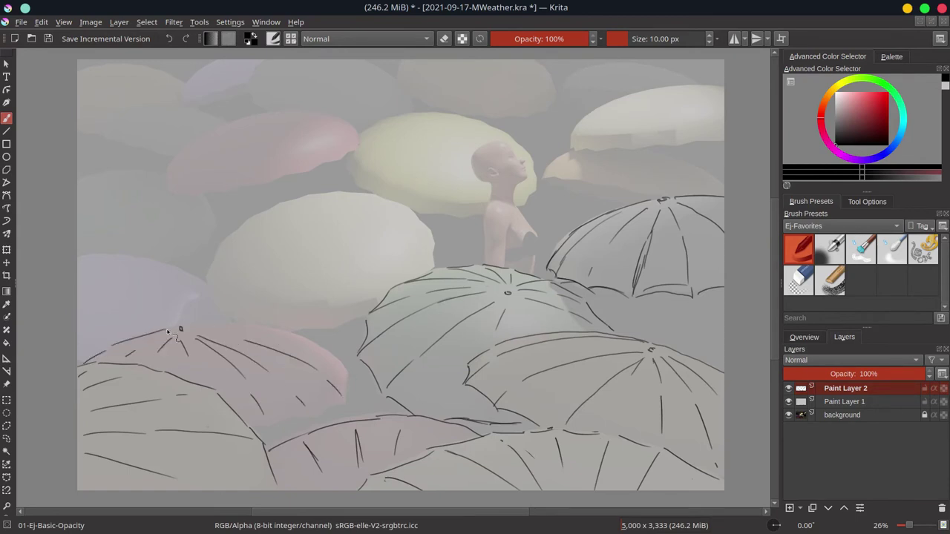
{"action": "left_click", "coordinate": [814, 341]}
Step: Sketch ribs and curves on the left-centre, far-left and pink umbrellas
{"action": "left_click_drag", "start_coordinate": [303, 219], "coordinate": [287, 300]}
{"action": "mouse_move", "coordinate": [308, 221]}
{"action": "left_mouse_down"}
{"action": "mouse_move", "coordinate": [323, 282]}
{"action": "mouse_move", "coordinate": [358, 258]}
{"action": "left_mouse_up"}
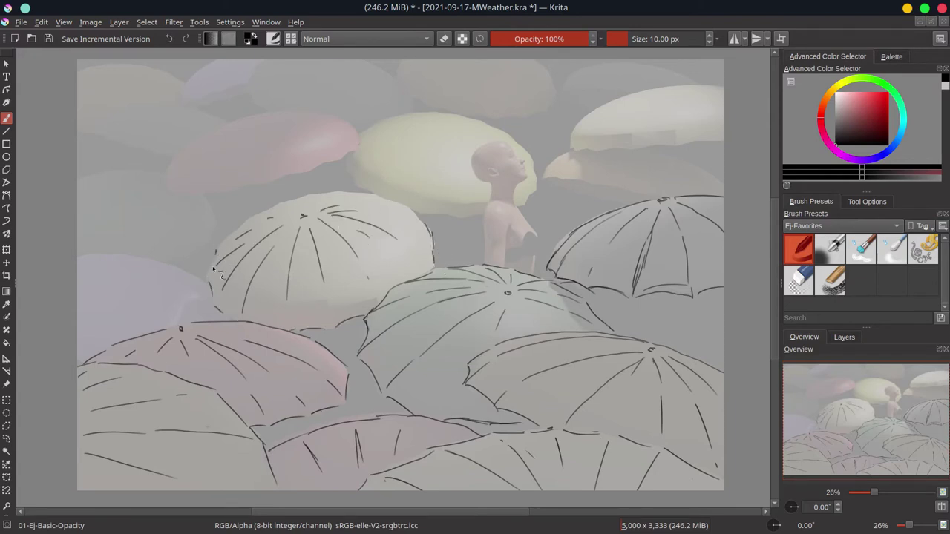
{"action": "left_click_drag", "start_coordinate": [91, 296], "coordinate": [136, 312]}
{"action": "left_click_drag", "start_coordinate": [107, 286], "coordinate": [174, 297]}
{"action": "left_click_drag", "start_coordinate": [83, 253], "coordinate": [149, 259]}
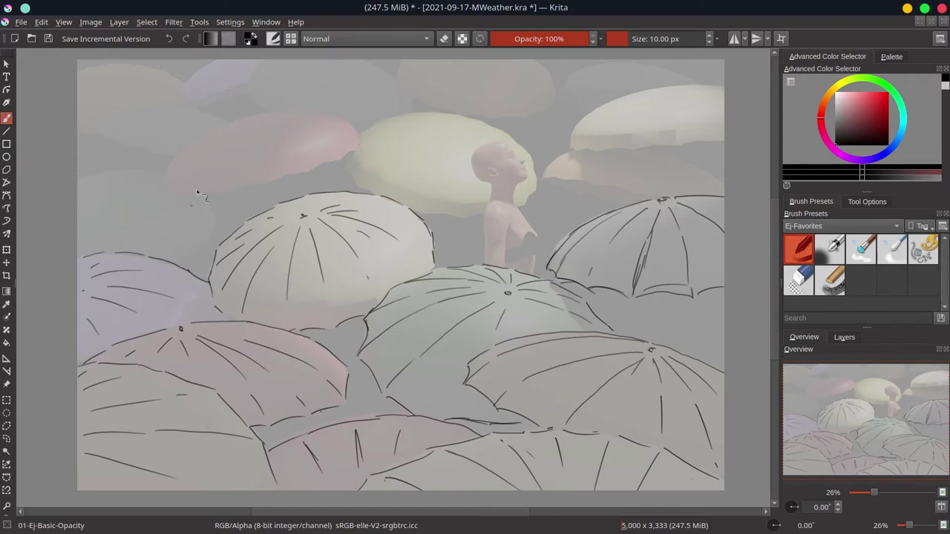
{"action": "mouse_move", "coordinate": [244, 122]}
{"action": "left_mouse_down"}
{"action": "mouse_move", "coordinate": [194, 187]}
{"action": "mouse_move", "coordinate": [237, 168]}
{"action": "left_mouse_up"}
{"action": "left_click_drag", "start_coordinate": [247, 122], "coordinate": [268, 170]}
{"action": "mouse_move", "coordinate": [249, 120]}
{"action": "left_mouse_down"}
{"action": "mouse_move", "coordinate": [315, 144]}
{"action": "mouse_move", "coordinate": [166, 178]}
{"action": "left_mouse_up"}
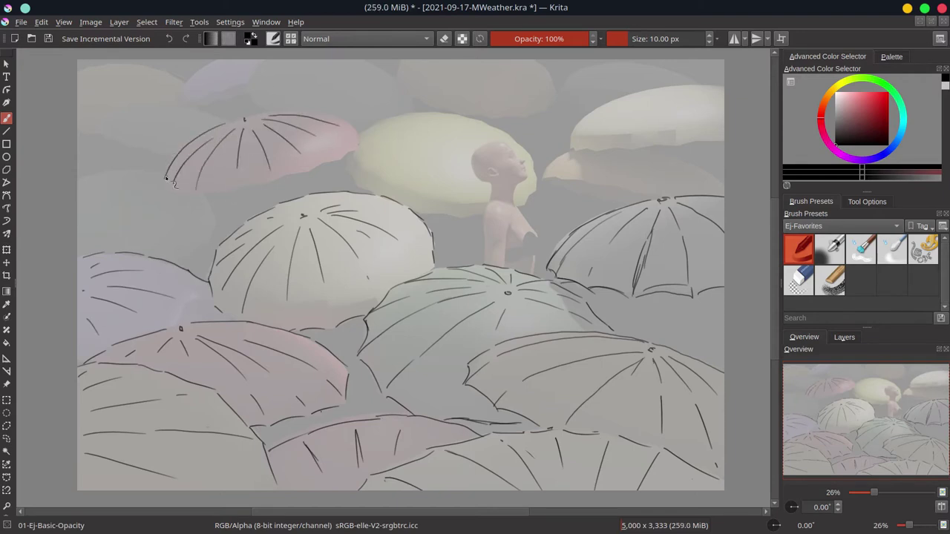
Step: Sketch the tip, ribs, top arc and rim of the upper-left umbrellas and the pink umbrella's lower rim
{"action": "left_click_drag", "start_coordinate": [108, 186], "coordinate": [108, 187]}
{"action": "left_click_drag", "start_coordinate": [109, 194], "coordinate": [117, 221]}
{"action": "left_click_drag", "start_coordinate": [127, 198], "coordinate": [160, 227]}
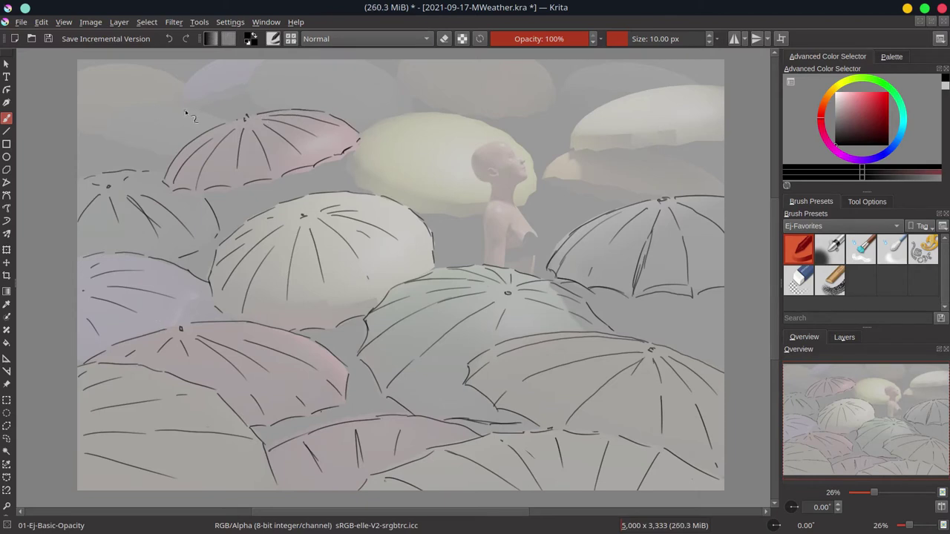
{"action": "left_click_drag", "start_coordinate": [186, 110], "coordinate": [219, 117]}
{"action": "left_click_drag", "start_coordinate": [95, 128], "coordinate": [104, 136]}
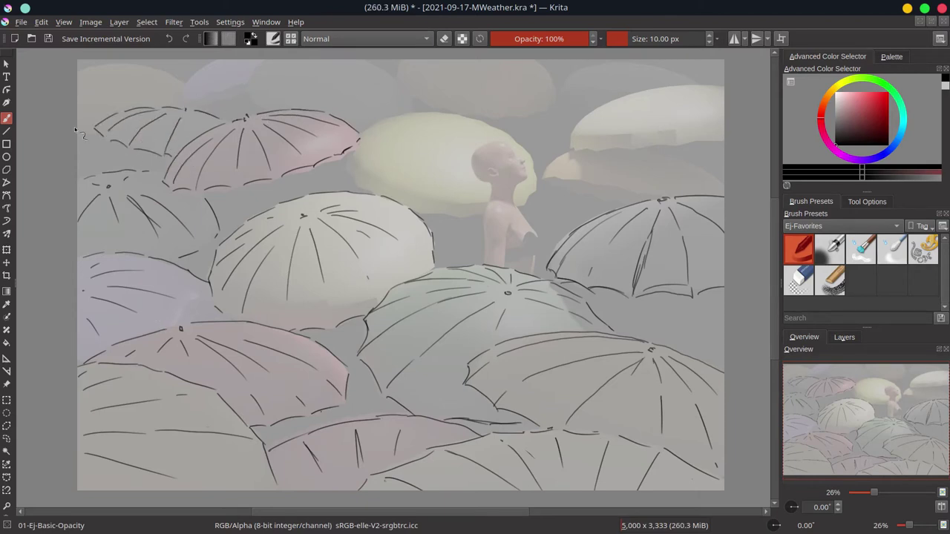
{"action": "left_click_drag", "start_coordinate": [80, 76], "coordinate": [183, 86]}
{"action": "left_click_drag", "start_coordinate": [94, 129], "coordinate": [185, 110]}
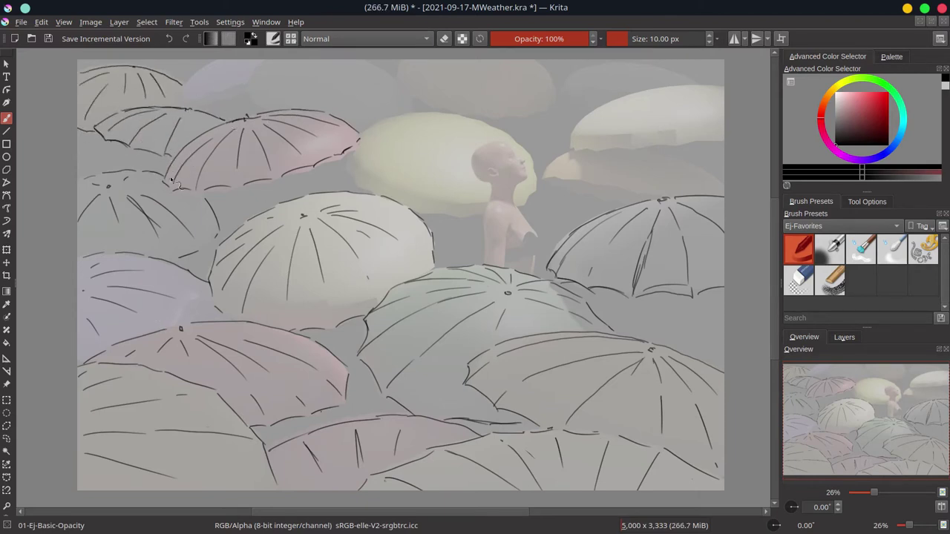
{"action": "left_click_drag", "start_coordinate": [232, 191], "coordinate": [334, 150]}
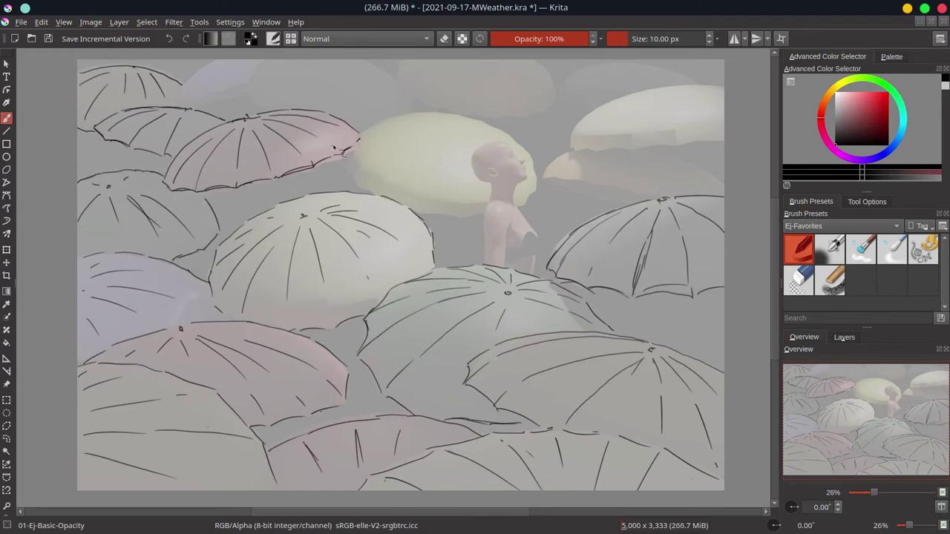
{"action": "mouse_move", "coordinate": [180, 99]}
{"action": "left_mouse_down"}
{"action": "mouse_move", "coordinate": [222, 62]}
{"action": "mouse_move", "coordinate": [248, 108]}
{"action": "left_mouse_up"}
Step: Outline the top-centre and top-right umbrellas with arcs and ribs
{"action": "left_click", "coordinate": [343, 68]}
{"action": "left_click_drag", "start_coordinate": [390, 61], "coordinate": [536, 109]}
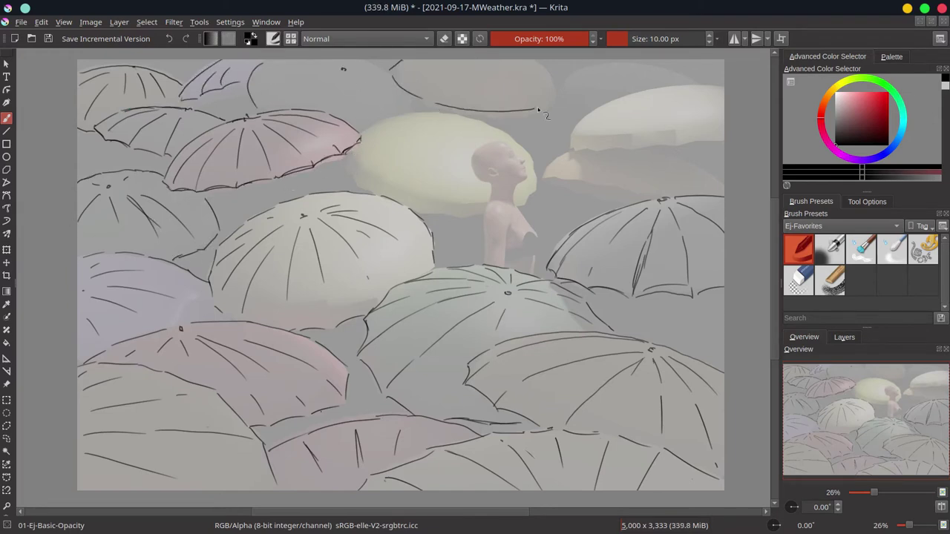
{"action": "left_click_drag", "start_coordinate": [387, 75], "coordinate": [392, 107]}
{"action": "left_click_drag", "start_coordinate": [359, 75], "coordinate": [371, 108]}
{"action": "left_click_drag", "start_coordinate": [323, 75], "coordinate": [279, 87]}
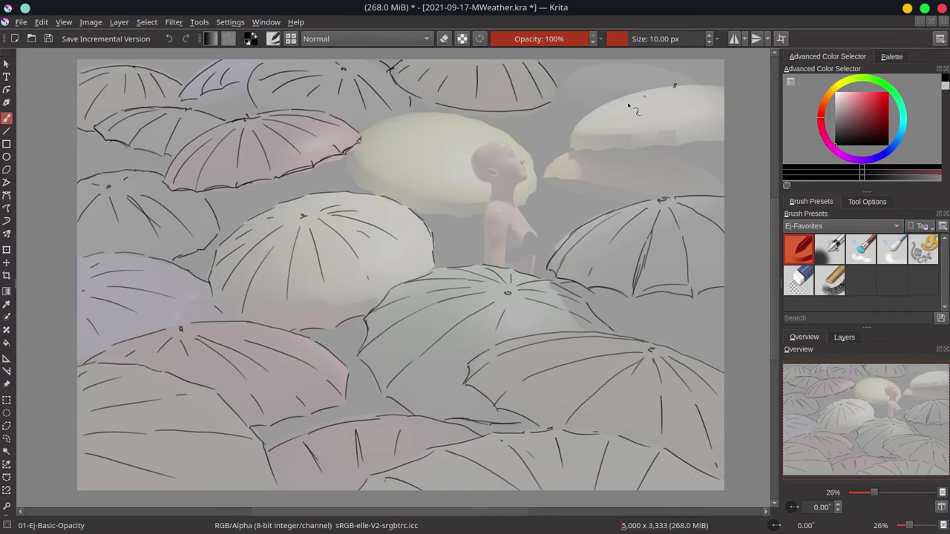
{"action": "mouse_move", "coordinate": [674, 86]}
{"action": "left_mouse_down"}
{"action": "mouse_move", "coordinate": [568, 146]}
{"action": "mouse_move", "coordinate": [714, 141]}
{"action": "left_mouse_up"}
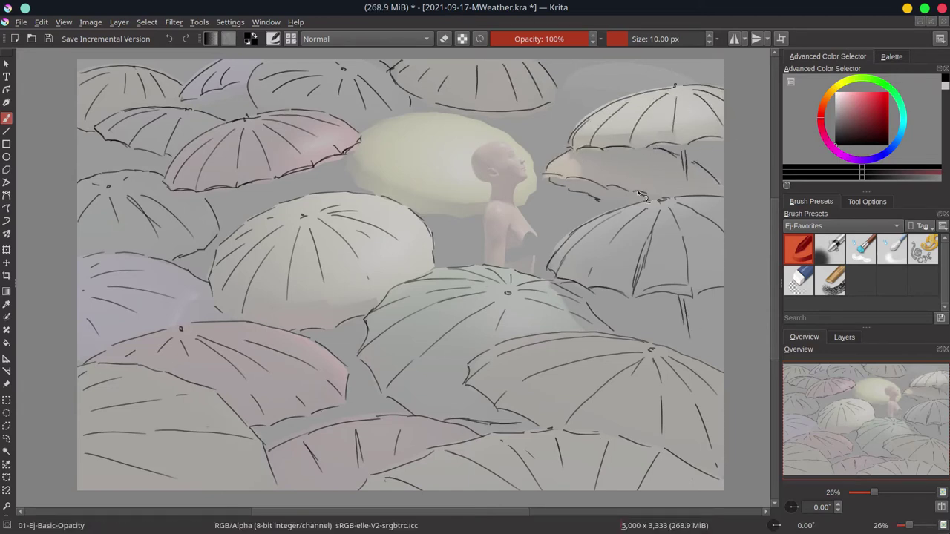
{"action": "left_click_drag", "start_coordinate": [558, 92], "coordinate": [674, 74]}
Step: Mark the yellow umbrella's tip and sketch its ribs
{"action": "left_click", "coordinate": [444, 124]}
{"action": "left_click_drag", "start_coordinate": [371, 164], "coordinate": [364, 182]}
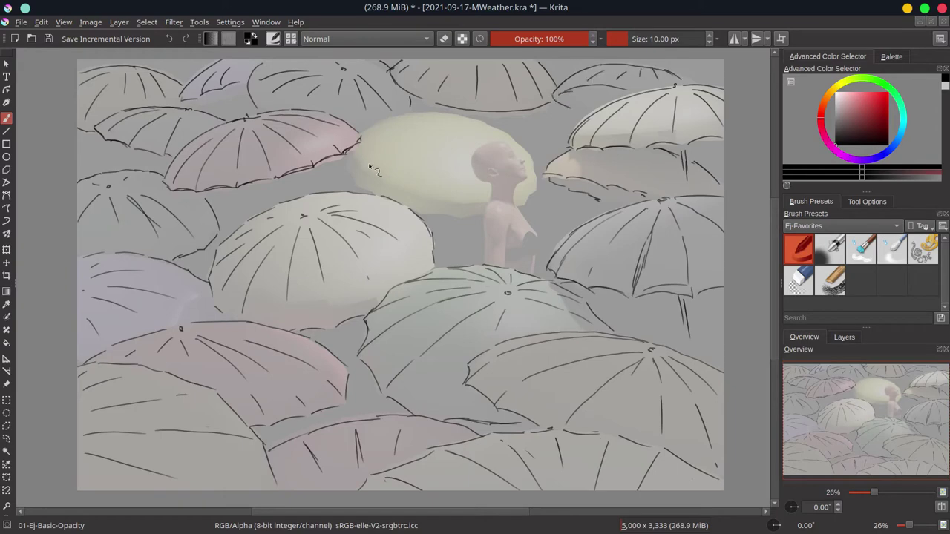
{"action": "left_click_drag", "start_coordinate": [416, 141], "coordinate": [388, 187]}
{"action": "left_click_drag", "start_coordinate": [429, 141], "coordinate": [425, 190]}
{"action": "left_click_drag", "start_coordinate": [452, 139], "coordinate": [460, 198]}
Step: Mirror the canvas to check the drawing, then try and undo a hair stroke
{"action": "key", "text": "e"}
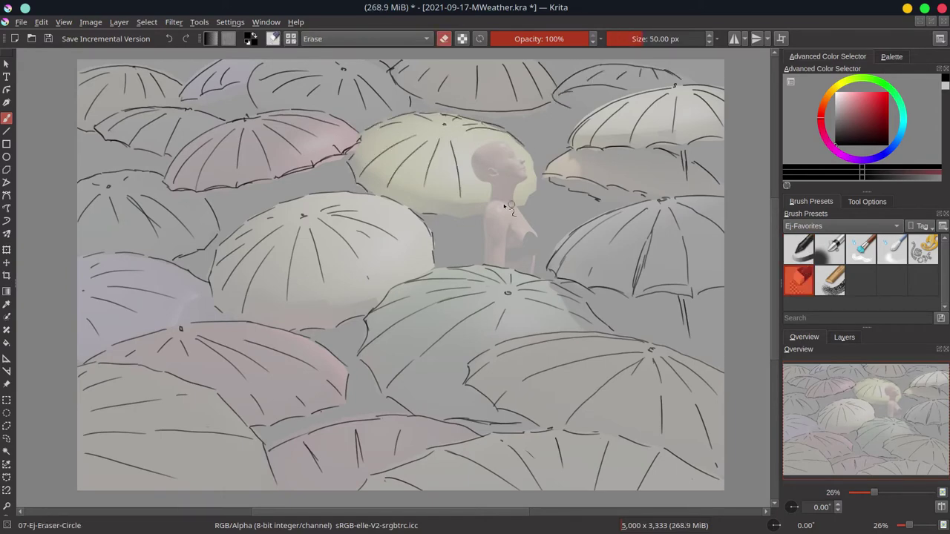
{"action": "key", "text": "m"}
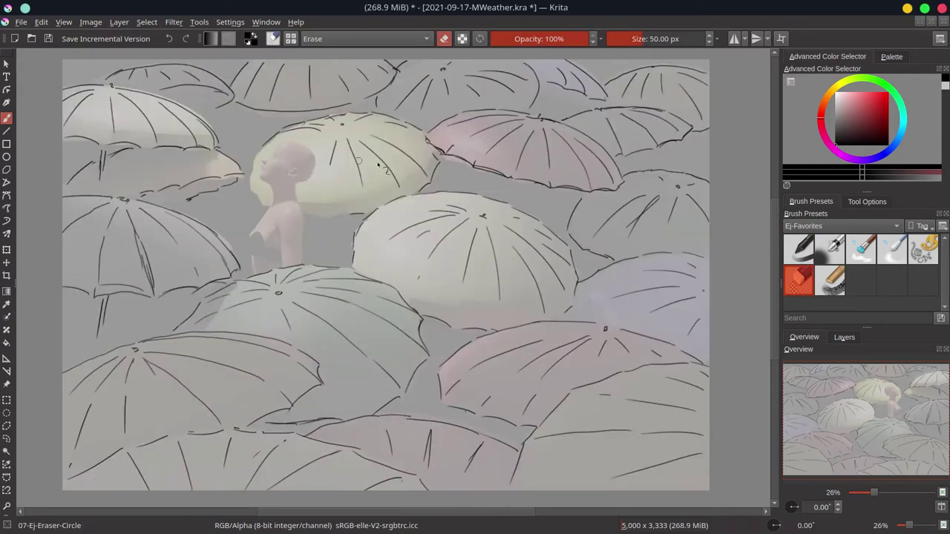
{"action": "key", "text": "slash"}
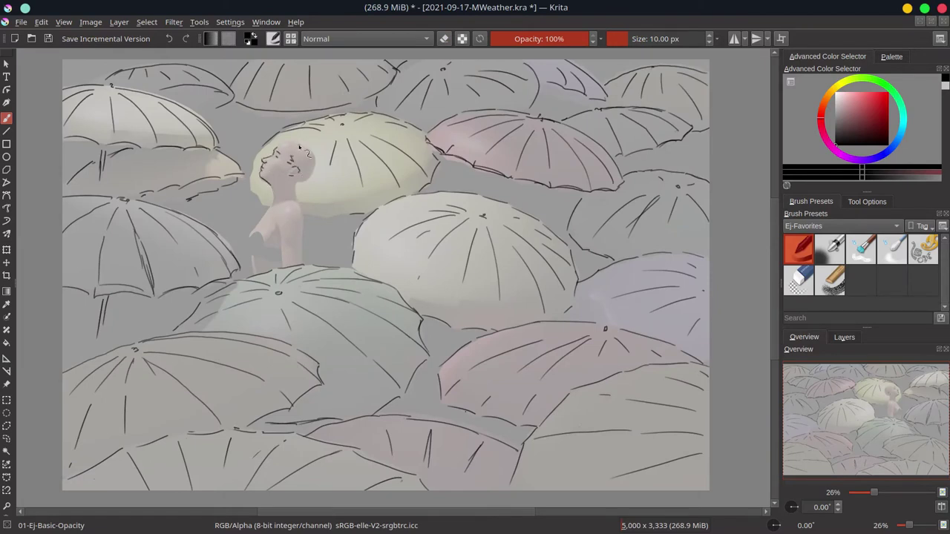
{"action": "left_click_drag", "start_coordinate": [289, 165], "coordinate": [279, 210]}
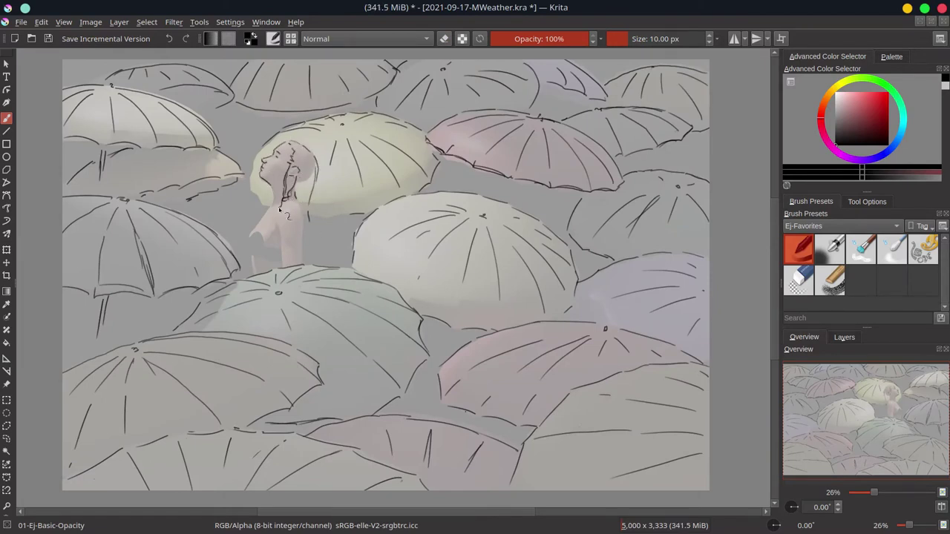
{"action": "key", "text": "ctrl+z"}
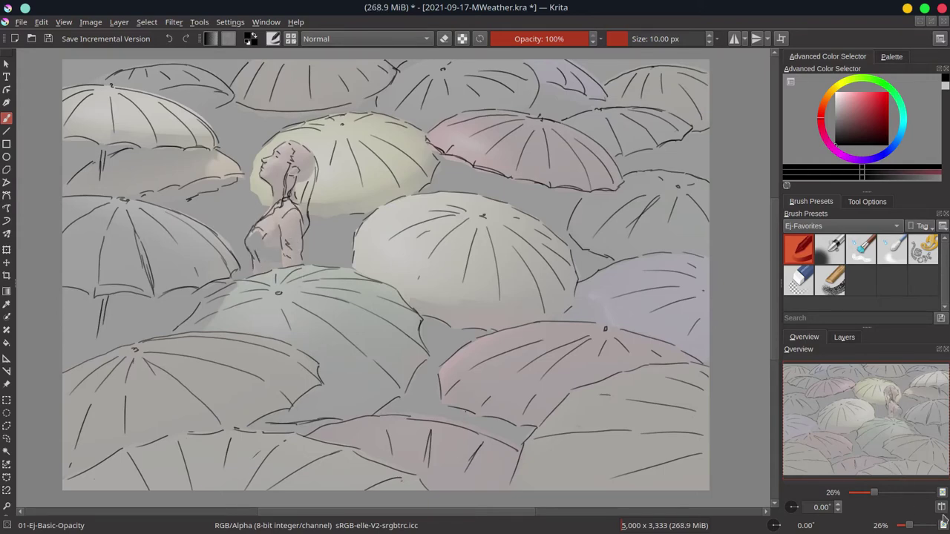
Step: Add a hair stroke, merge sketch duplicates into 'Copy of sketch Merged', and select Paint Layer 1
{"action": "left_click", "coordinate": [845, 337]}
{"action": "left_click_drag", "start_coordinate": [253, 156], "coordinate": [262, 205]}
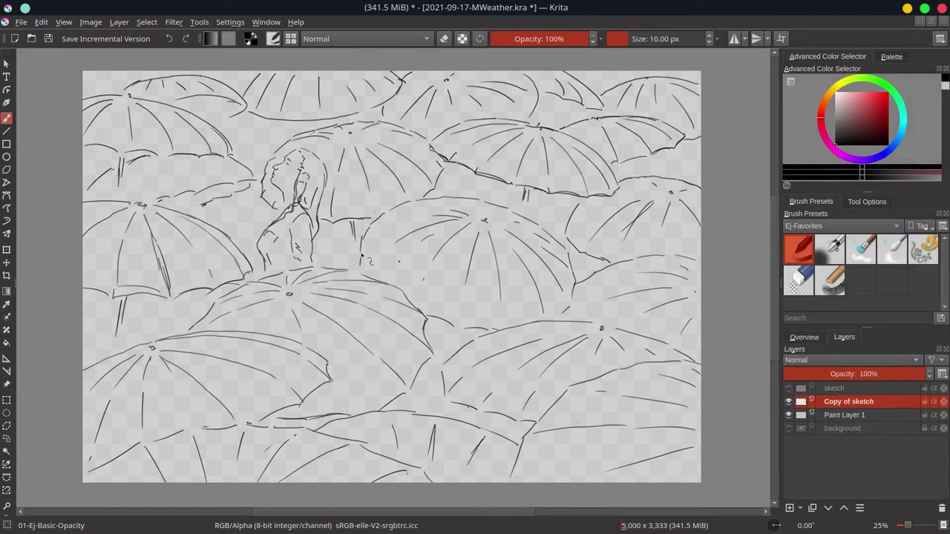
{"action": "key", "text": "ctrl+j"}
{"action": "right_click", "coordinate": [853, 402]}
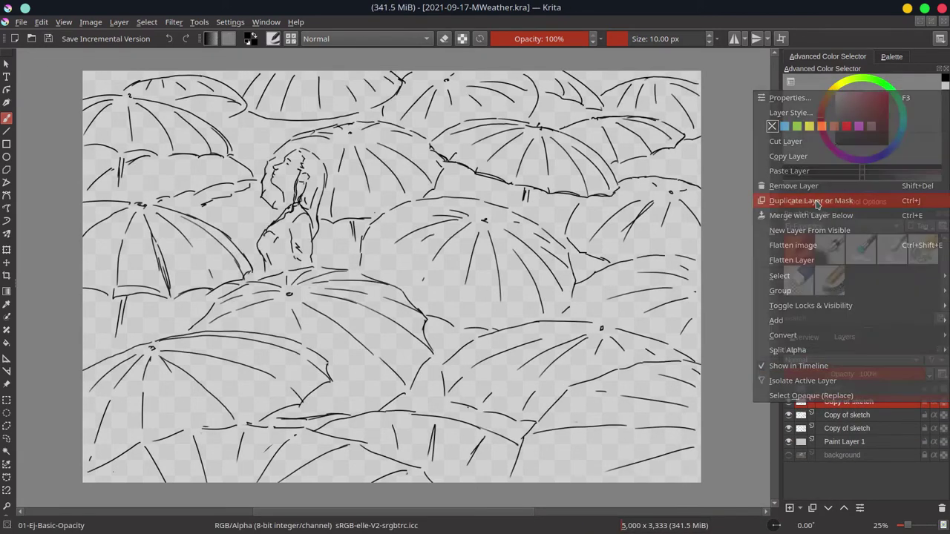
{"action": "left_click", "coordinate": [824, 197]}
{"action": "key", "text": "ctrl+e"}
{"action": "key", "text": "minus"}
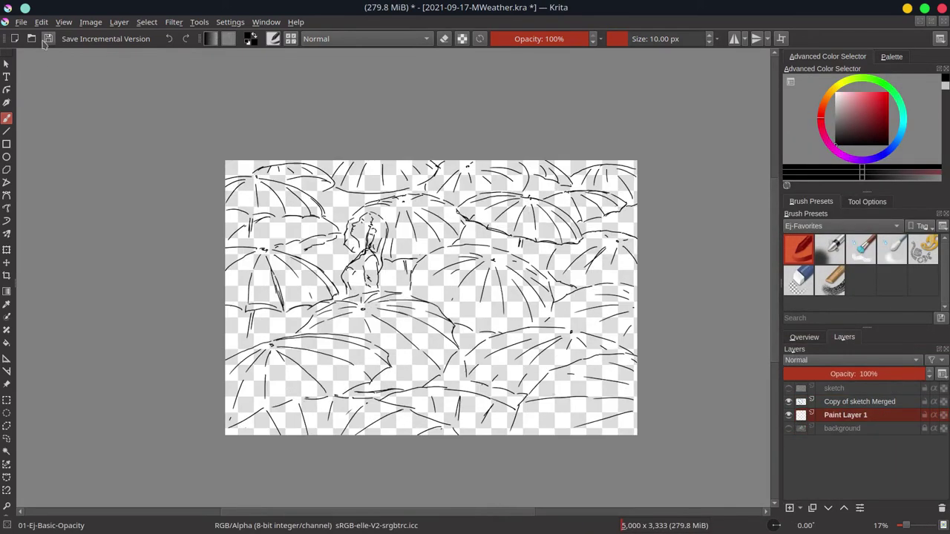
{"action": "left_click", "coordinate": [891, 56]}
Step: Switch to the 02_CPC-4-Yellow-03 palette and paint red on the figure's body and hair
{"action": "left_click", "coordinate": [828, 182]}
{"action": "scroll", "coordinate": [836, 302], "scroll_direction": "up", "scroll_amount": 1}
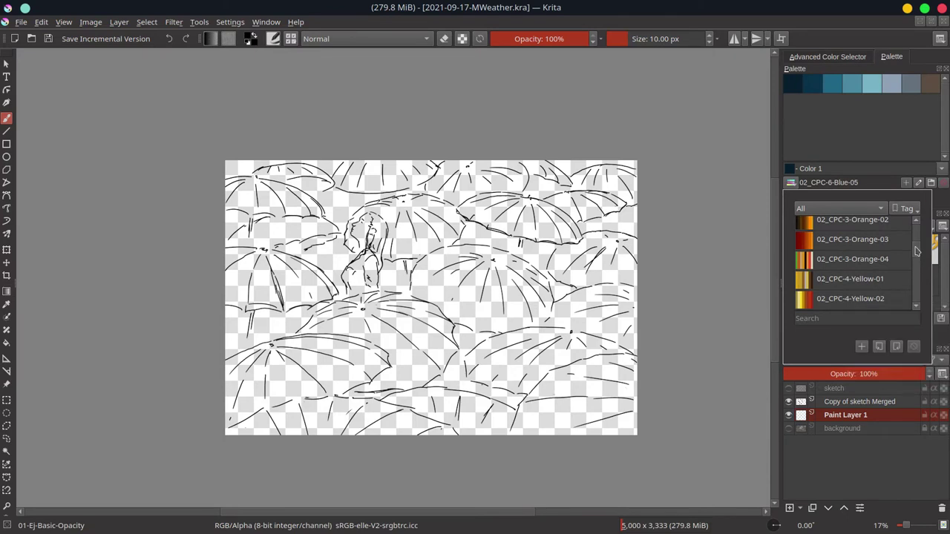
{"action": "scroll", "coordinate": [917, 253], "scroll_direction": "down", "scroll_amount": 1}
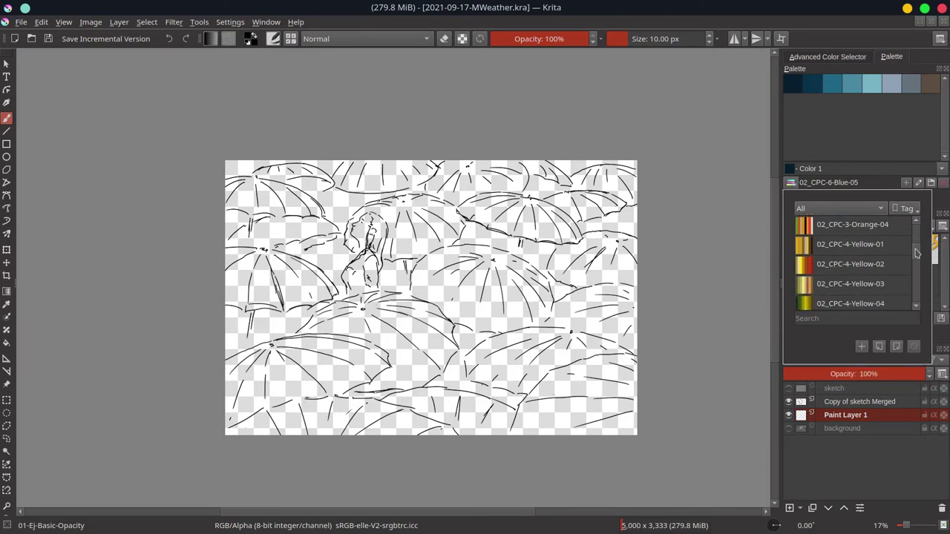
{"action": "left_click", "coordinate": [850, 284]}
{"action": "left_click", "coordinate": [891, 83]}
{"action": "left_click", "coordinate": [924, 250]}
{"action": "left_click_drag", "start_coordinate": [364, 260], "coordinate": [360, 286]}
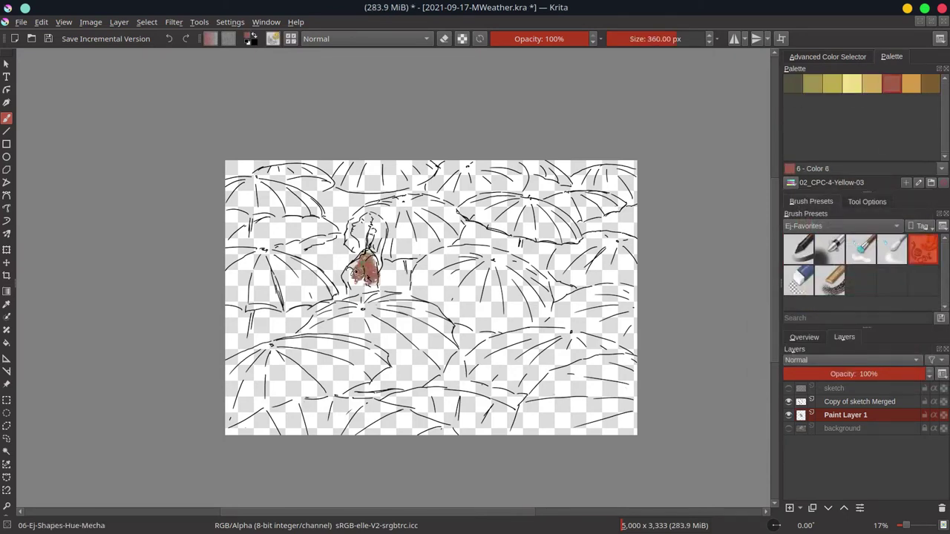
{"action": "left_click_drag", "start_coordinate": [319, 253], "coordinate": [401, 275]}
{"action": "left_click", "coordinate": [828, 56]}
{"action": "left_click", "coordinate": [864, 111]}
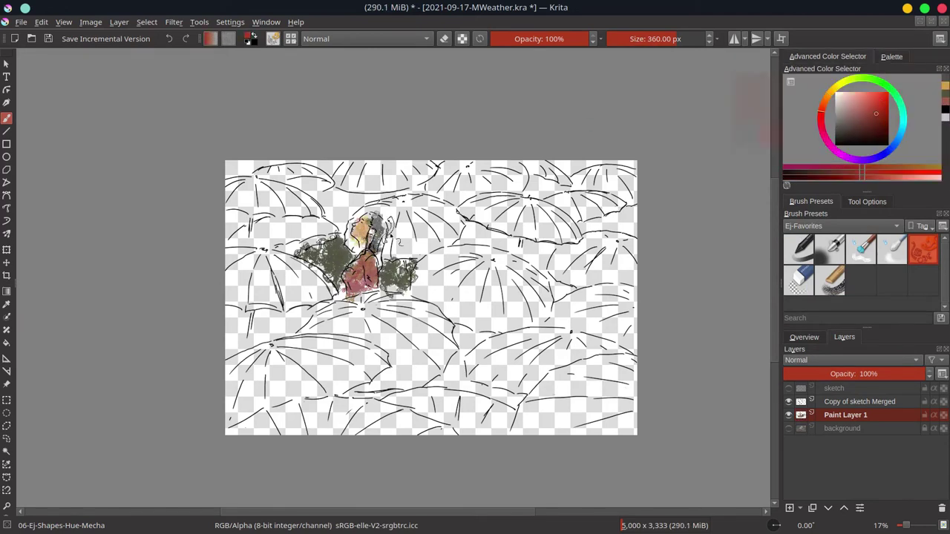
{"action": "mouse_move", "coordinate": [372, 223]}
{"action": "left_mouse_down"}
{"action": "mouse_move", "coordinate": [382, 267]}
{"action": "mouse_move", "coordinate": [371, 293]}
{"action": "left_mouse_up"}
Step: Fill the gaps between umbrellas with dark green strokes, left to right
{"action": "left_click", "coordinate": [891, 56]}
{"action": "left_click", "coordinate": [792, 84]}
{"action": "left_click_drag", "start_coordinate": [334, 223], "coordinate": [252, 167]}
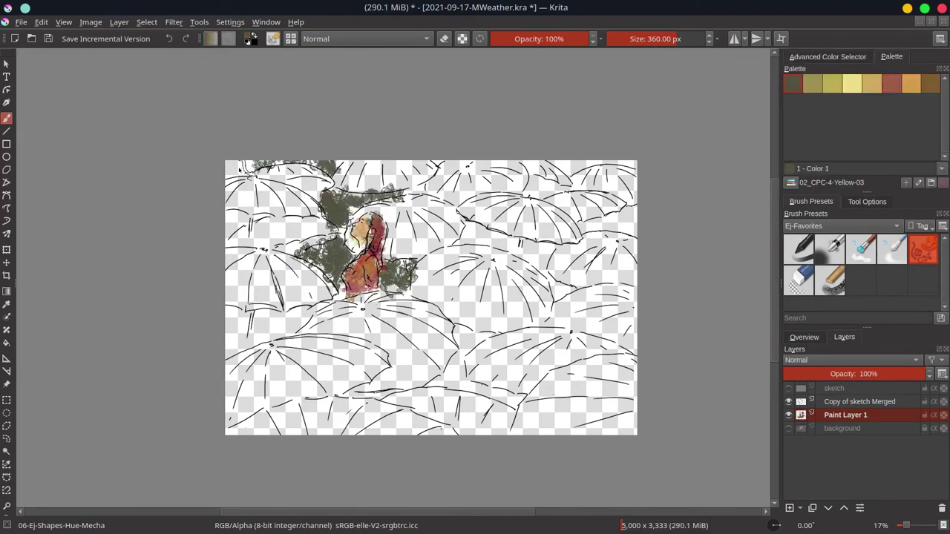
{"action": "left_click_drag", "start_coordinate": [461, 230], "coordinate": [590, 256]}
{"action": "left_click_drag", "start_coordinate": [634, 223], "coordinate": [579, 175]}
{"action": "left_click_drag", "start_coordinate": [252, 215], "coordinate": [230, 238]}
{"action": "left_click_drag", "start_coordinate": [230, 305], "coordinate": [312, 327]}
{"action": "left_click_drag", "start_coordinate": [431, 364], "coordinate": [512, 401]}
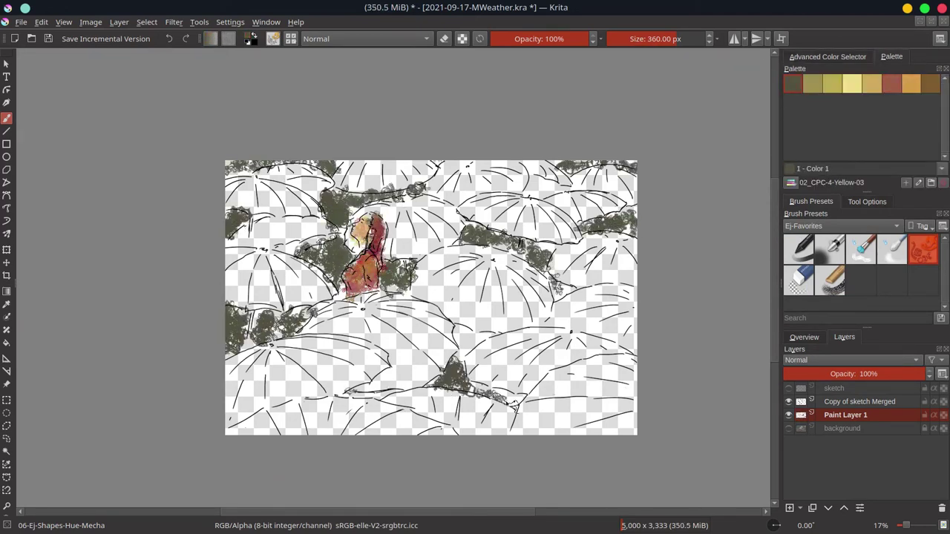
{"action": "left_click_drag", "start_coordinate": [460, 326], "coordinate": [520, 400]}
{"action": "left_click_drag", "start_coordinate": [572, 278], "coordinate": [556, 297]}
{"action": "left_click_drag", "start_coordinate": [312, 312], "coordinate": [437, 386]}
{"action": "left_click_drag", "start_coordinate": [356, 397], "coordinate": [453, 311]}
Step: Paint dark grey over the central umbrella, undoing a stray black dab
{"action": "left_click", "coordinate": [828, 56]}
{"action": "left_click", "coordinate": [835, 134]}
{"action": "left_click_drag", "start_coordinate": [408, 252], "coordinate": [531, 327]}
{"action": "left_click_drag", "start_coordinate": [520, 268], "coordinate": [549, 296]}
{"action": "left_click", "coordinate": [892, 56]}
{"action": "left_click", "coordinate": [792, 84]}
{"action": "left_click", "coordinate": [828, 57]}
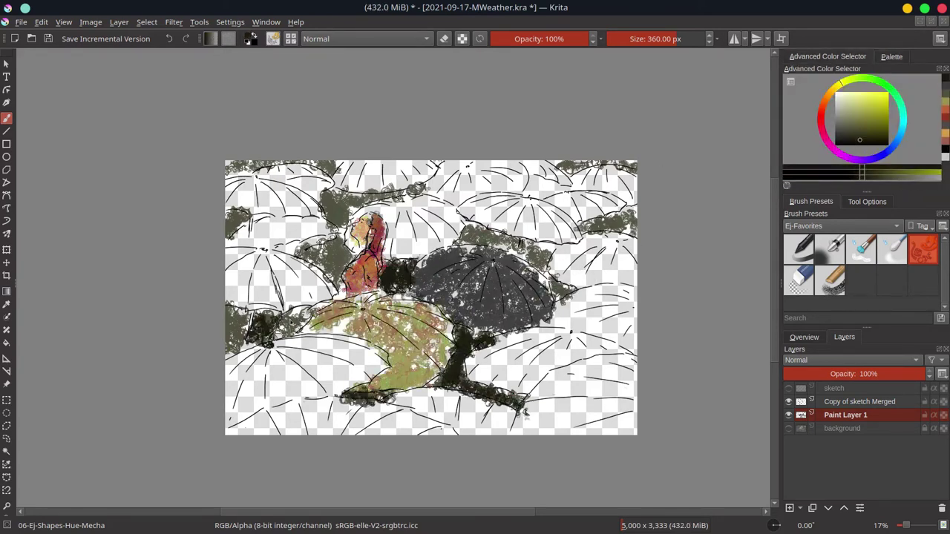
{"action": "left_click", "coordinate": [518, 326]}
{"action": "key", "text": "ctrl+z"}
Step: Paint lighter grey over the central, top-centre, bottom-right and right-edge umbrellas
{"action": "left_click", "coordinate": [835, 124]}
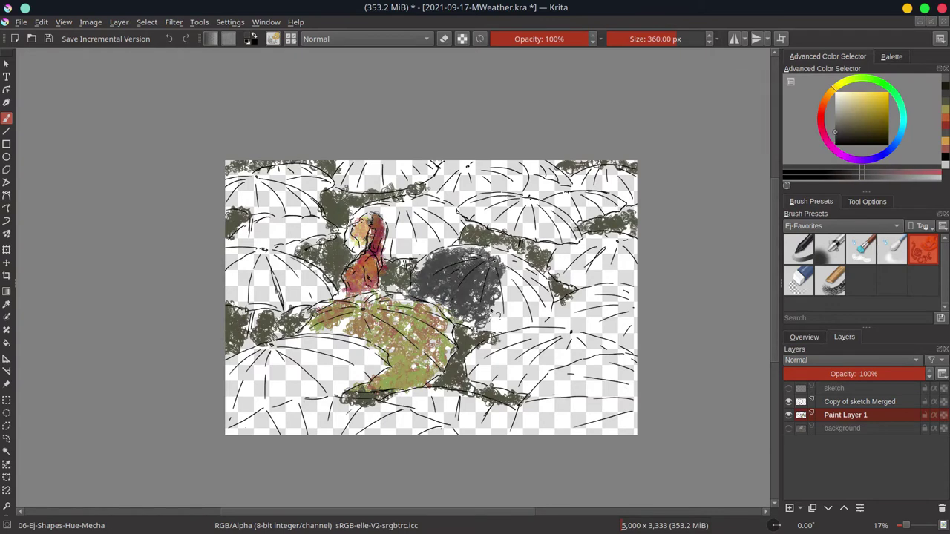
{"action": "mouse_move", "coordinate": [512, 326]}
{"action": "left_mouse_down"}
{"action": "mouse_move", "coordinate": [427, 265]}
{"action": "mouse_move", "coordinate": [534, 305]}
{"action": "left_mouse_up"}
{"action": "left_click_drag", "start_coordinate": [438, 167], "coordinate": [527, 200]}
{"action": "left_click_drag", "start_coordinate": [512, 423], "coordinate": [608, 353]}
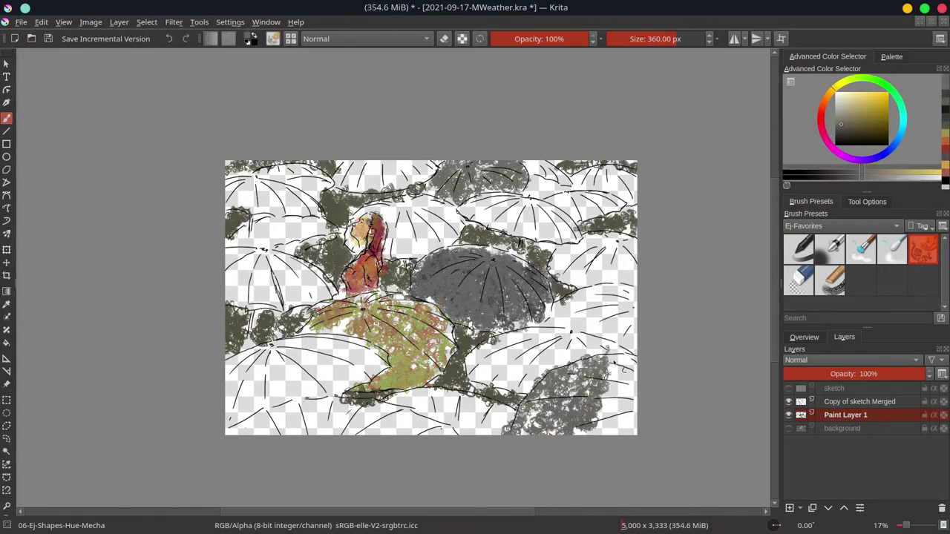
{"action": "left_click_drag", "start_coordinate": [564, 293], "coordinate": [583, 324]}
{"action": "left_click_drag", "start_coordinate": [303, 223], "coordinate": [227, 241]}
Step: Add orange and yellow-orange strokes across the right, bottom and top-centre umbrellas
{"action": "left_click", "coordinate": [891, 56]}
{"action": "left_click", "coordinate": [891, 84]}
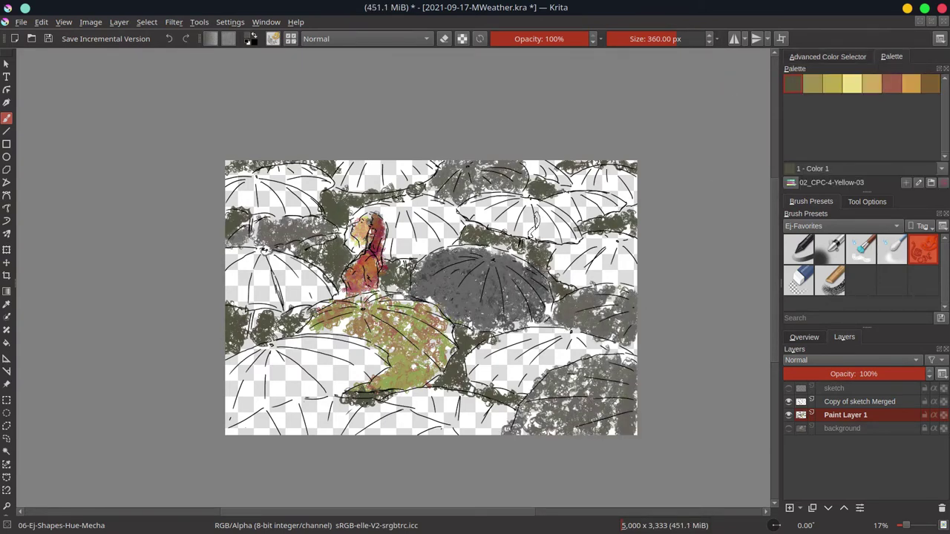
{"action": "left_click", "coordinate": [912, 84]}
{"action": "left_click_drag", "start_coordinate": [553, 238], "coordinate": [631, 282]}
{"action": "left_click_drag", "start_coordinate": [579, 169], "coordinate": [631, 204]}
{"action": "left_click", "coordinate": [852, 84]}
{"action": "left_click_drag", "start_coordinate": [227, 401], "coordinate": [349, 345]}
{"action": "left_click_drag", "start_coordinate": [227, 297], "coordinate": [378, 348]}
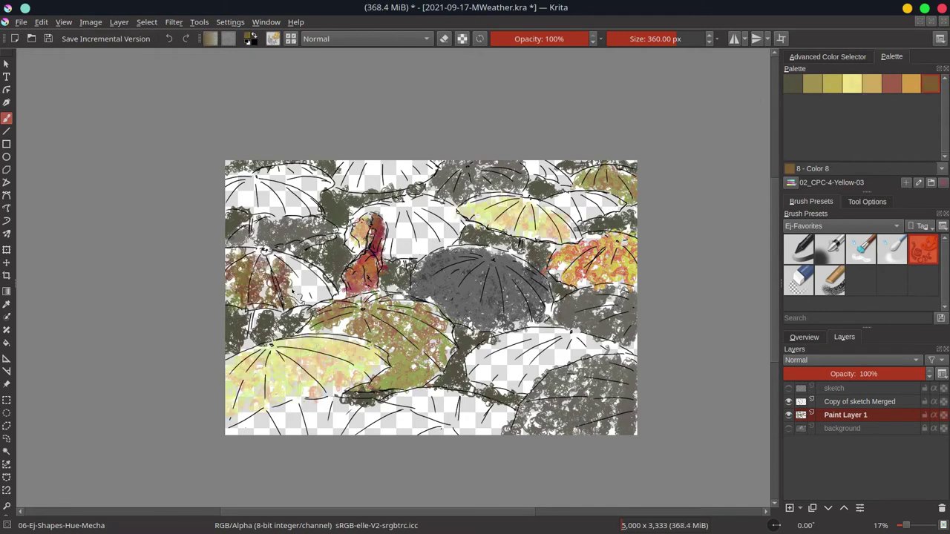
{"action": "left_click_drag", "start_coordinate": [467, 371], "coordinate": [605, 334]}
{"action": "left_click", "coordinate": [872, 84]}
{"action": "left_click_drag", "start_coordinate": [238, 427], "coordinate": [460, 416]}
{"action": "left_click_drag", "start_coordinate": [378, 245], "coordinate": [468, 197]}
Step: Add pale yellow at top right, cover remaining transparent gaps with dark grey, and save
{"action": "left_click", "coordinate": [852, 84]}
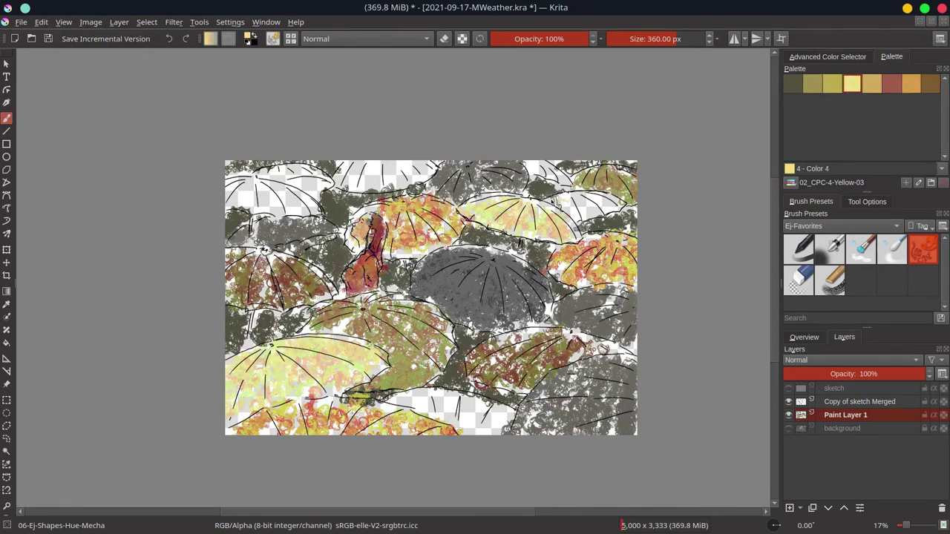
{"action": "left_click_drag", "start_coordinate": [549, 219], "coordinate": [593, 185]}
{"action": "left_click", "coordinate": [792, 84]}
{"action": "left_click_drag", "start_coordinate": [227, 178], "coordinate": [327, 215]}
{"action": "left_click_drag", "start_coordinate": [256, 164], "coordinate": [438, 160]}
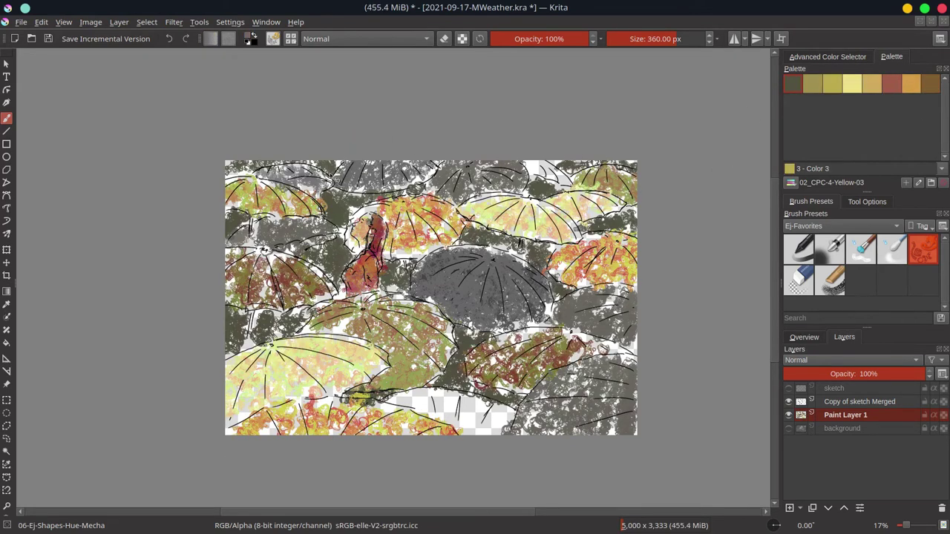
{"action": "left_click_drag", "start_coordinate": [527, 163], "coordinate": [567, 185]}
{"action": "left_click_drag", "start_coordinate": [386, 423], "coordinate": [505, 430]}
{"action": "key", "text": "ctrl+s"}
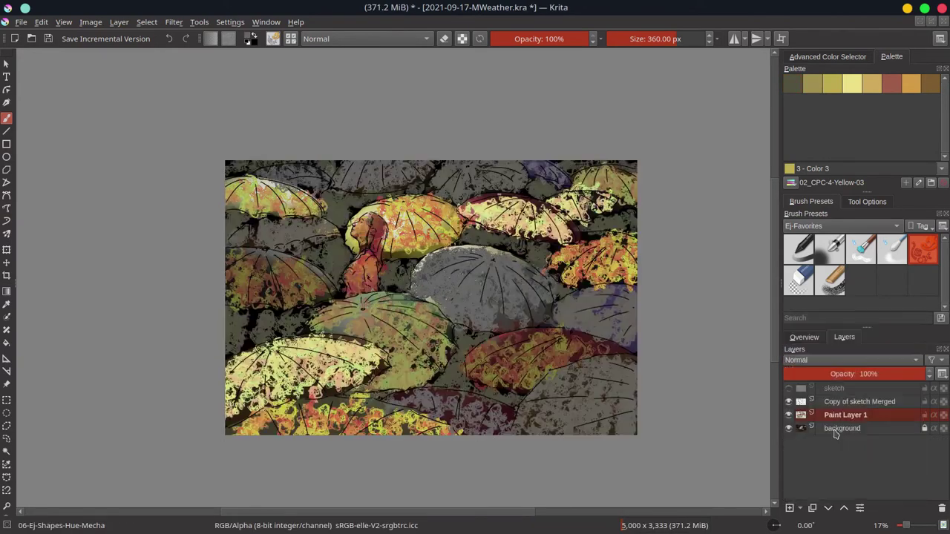
Step: Raise the background layer above Paint Layer 1, set it to Overlay and desaturate it
{"action": "left_click", "coordinate": [842, 428]}
{"action": "left_click", "coordinate": [844, 508]}
{"action": "key", "text": "alt+shift+o"}
{"action": "left_click", "coordinate": [173, 21]}
{"action": "left_click", "coordinate": [401, 140]}
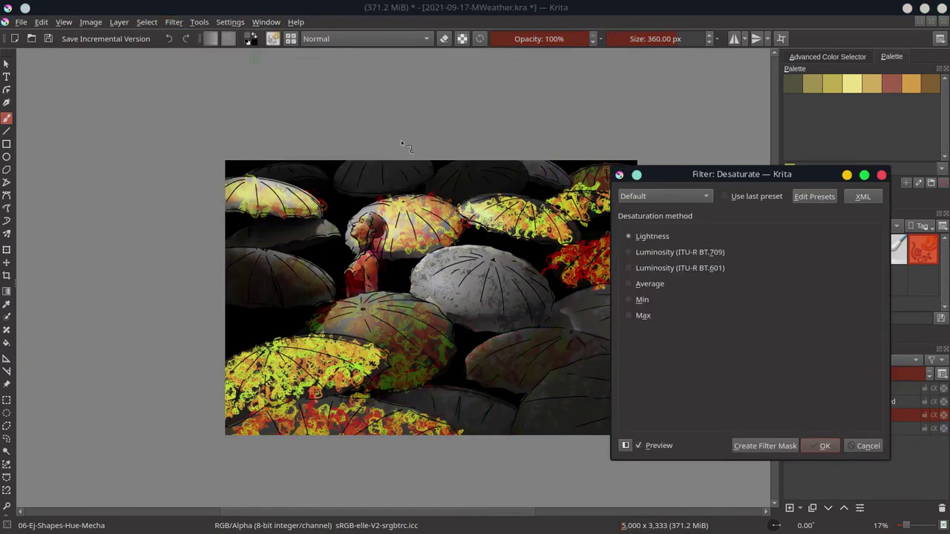
{"action": "key", "text": "Return"}
Step: Lower the background's saturation with the Hue/Saturation adjustment and compare by hiding a layer
{"action": "key", "text": "ctrl+u"}
{"action": "left_click_drag", "start_coordinate": [679, 248], "coordinate": [697, 248]}
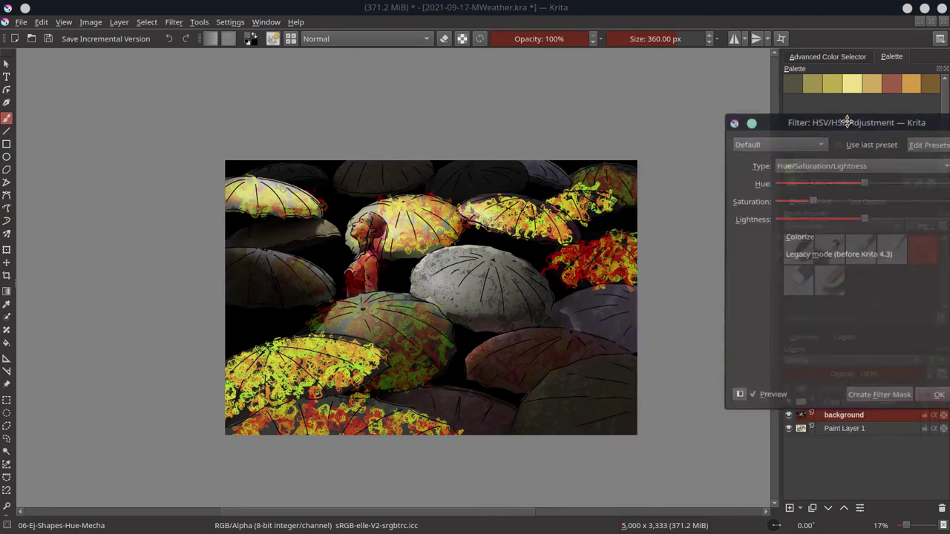
{"action": "left_click_drag", "start_coordinate": [734, 174], "coordinate": [27, 159]}
{"action": "left_click", "coordinate": [117, 431]}
{"action": "scroll", "coordinate": [664, 337], "scroll_direction": "down", "scroll_amount": 1}
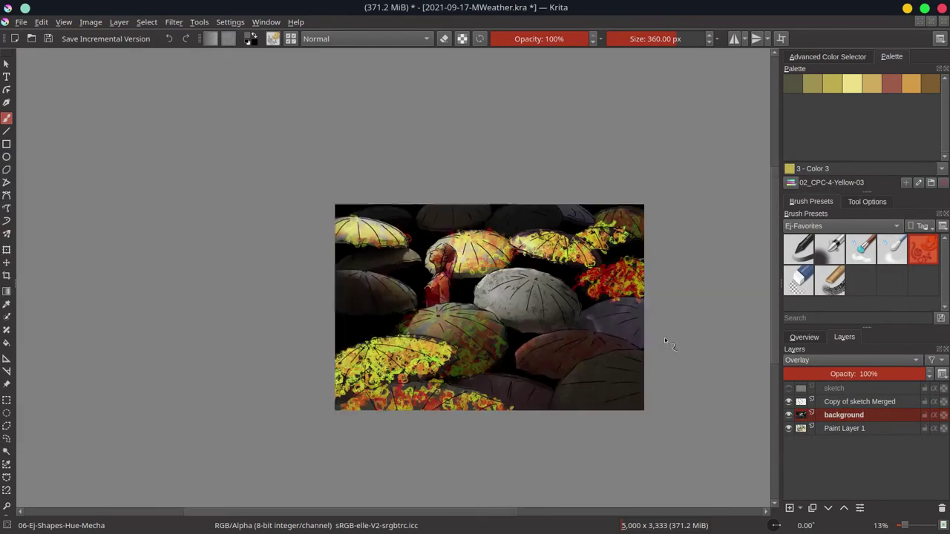
{"action": "scroll", "coordinate": [664, 337], "scroll_direction": "down", "scroll_amount": 1}
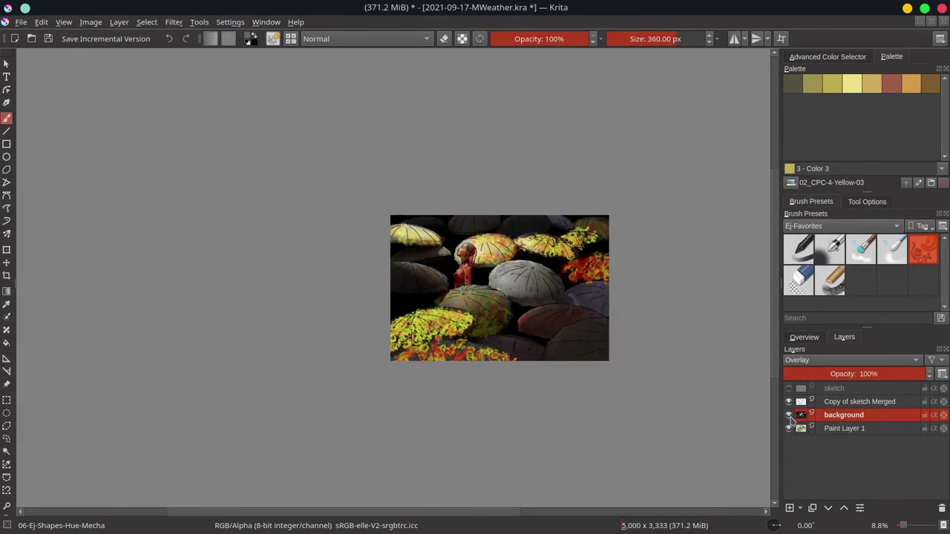
{"action": "left_click", "coordinate": [789, 416]}
Step: Polygon-select an area on Paint Layer 1 and reduce its saturation
{"action": "left_click", "coordinate": [846, 429]}
{"action": "key", "text": "ctrl+r"}
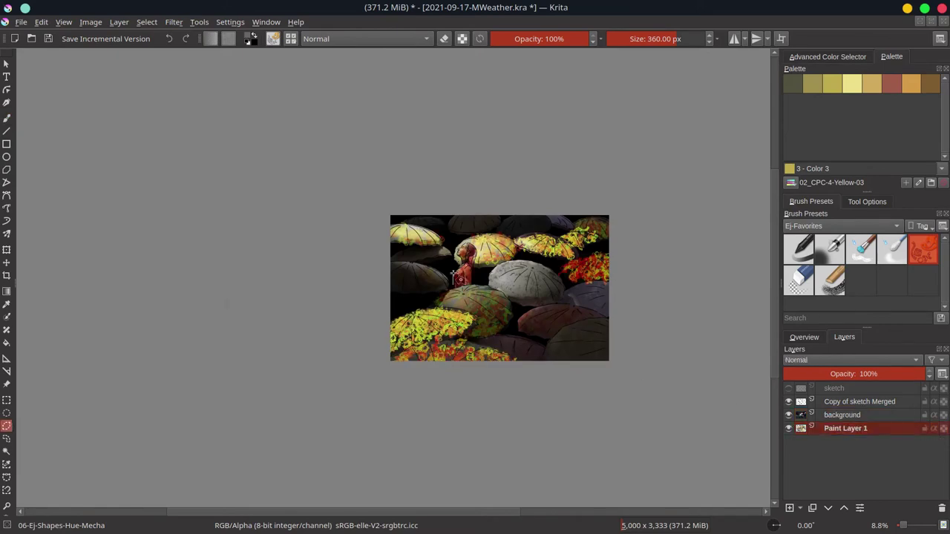
{"action": "double_click", "coordinate": [481, 283]}
{"action": "left_click", "coordinate": [174, 21]}
{"action": "left_click", "coordinate": [460, 171]}
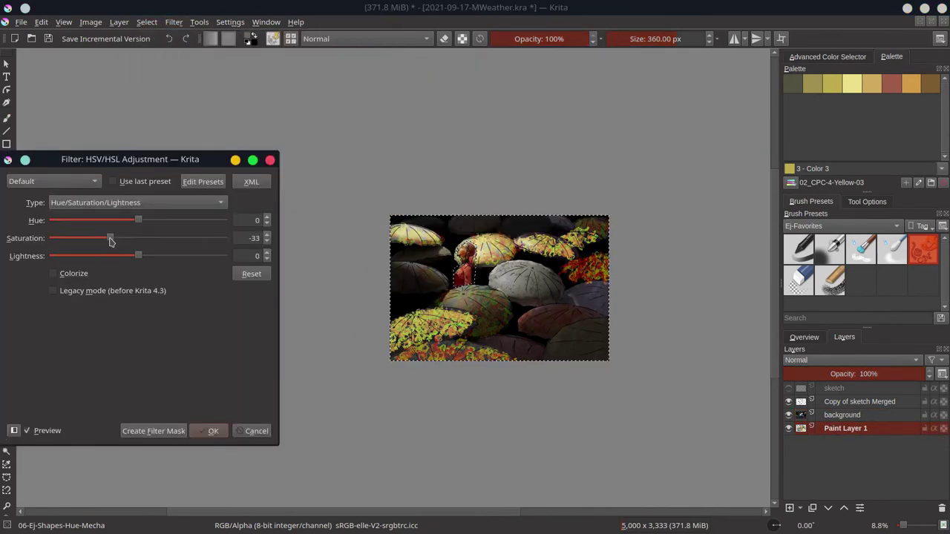
{"action": "key", "text": "Return"}
Step: Clear the selection, set Paint Layer 1 to 86% opacity and merge it down
{"action": "left_click", "coordinate": [846, 415]}
{"action": "key", "text": "ctrl+shift+a"}
{"action": "left_click_drag", "start_coordinate": [846, 415], "coordinate": [846, 434]}
{"action": "left_click", "coordinate": [846, 415]}
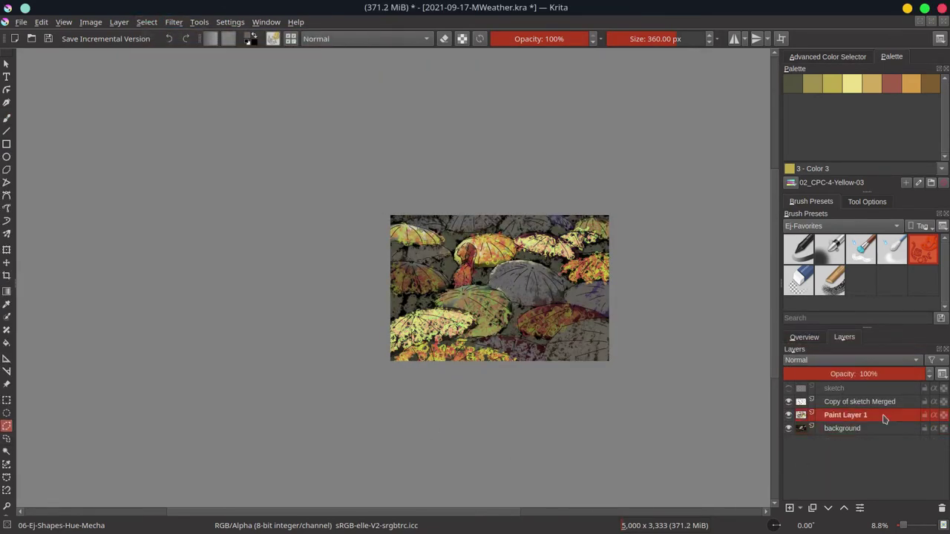
{"action": "left_click", "coordinate": [907, 375]}
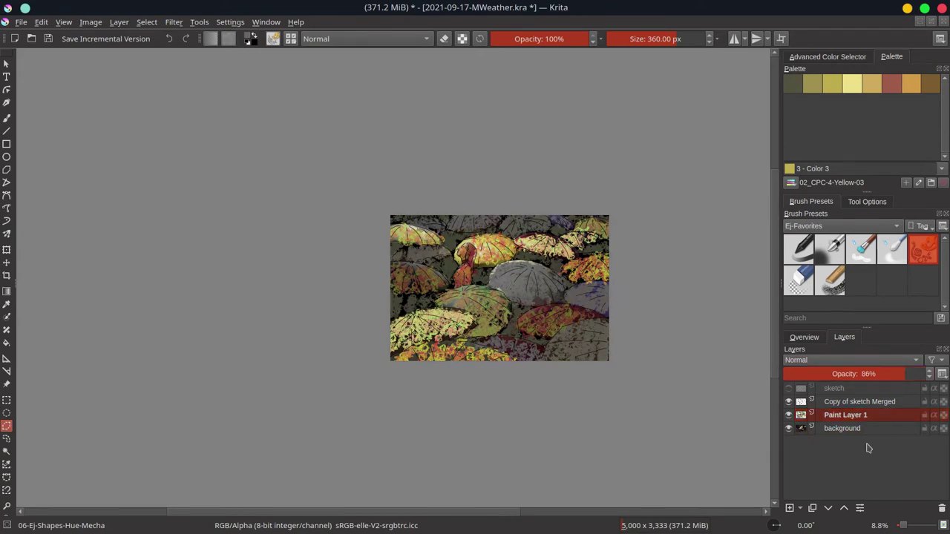
{"action": "key", "text": "ctrl+e"}
Step: Darken the merged layer with a tone curve, brightest output lowered to 226
{"action": "key", "text": "ctrl+m"}
{"action": "left_click_drag", "start_coordinate": [115, 312], "coordinate": [115, 329]}
{"action": "left_click_drag", "start_coordinate": [260, 219], "coordinate": [259, 235]}
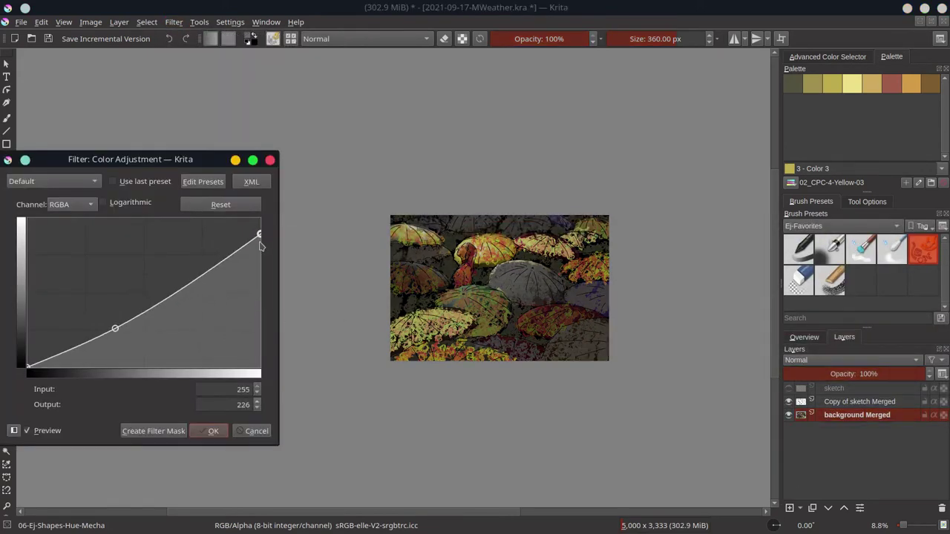
{"action": "left_click_drag", "start_coordinate": [205, 281], "coordinate": [205, 273]}
{"action": "left_click", "coordinate": [213, 430]}
{"action": "left_click", "coordinate": [804, 337]}
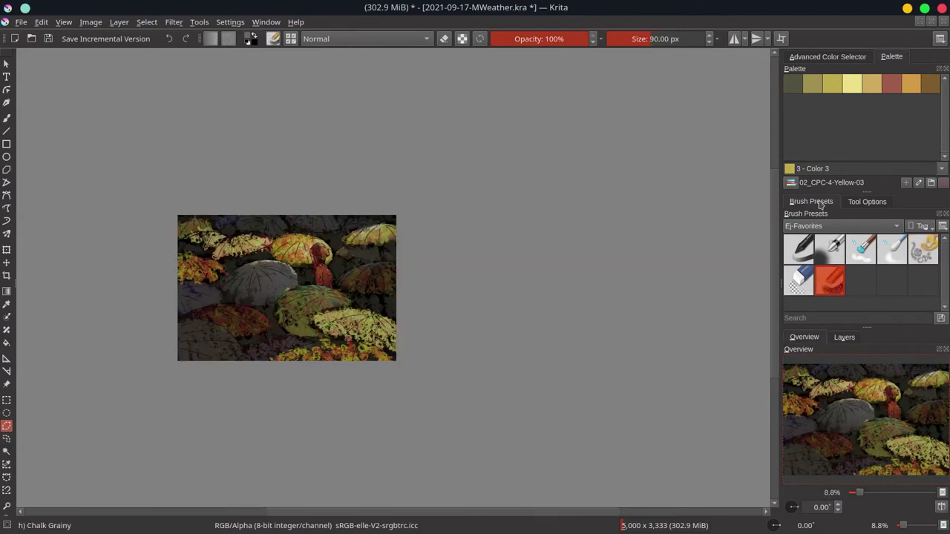
{"action": "left_click", "coordinate": [828, 57]}
Step: Darken lower-left umbrellas with Multiply, brighten the grey one in Color Dodge, save, merge sketch down
{"action": "key", "text": "b"}
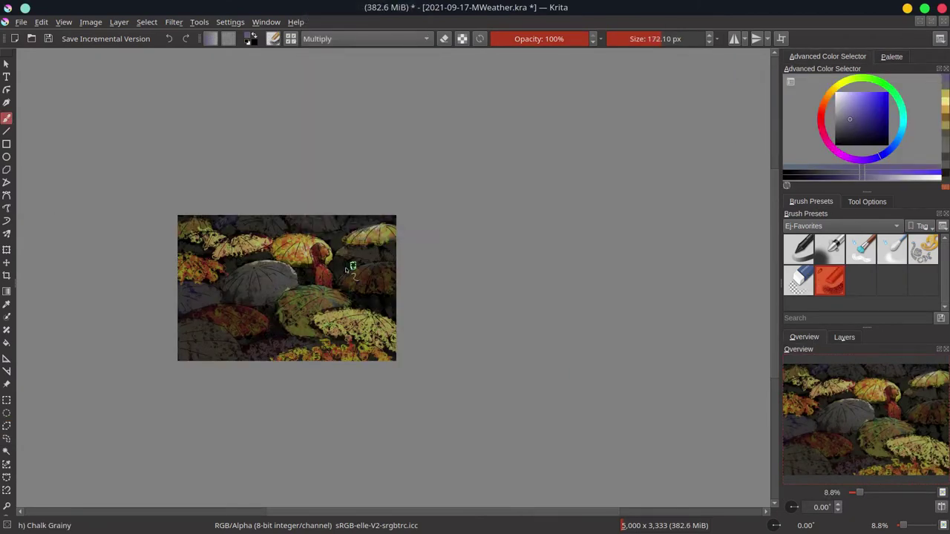
{"action": "mouse_move", "coordinate": [233, 266]}
{"action": "left_mouse_down"}
{"action": "mouse_move", "coordinate": [248, 335]}
{"action": "mouse_move", "coordinate": [254, 291]}
{"action": "mouse_move", "coordinate": [187, 236]}
{"action": "mouse_move", "coordinate": [354, 339]}
{"action": "mouse_move", "coordinate": [233, 325]}
{"action": "mouse_move", "coordinate": [249, 241]}
{"action": "mouse_move", "coordinate": [377, 246]}
{"action": "mouse_move", "coordinate": [303, 361]}
{"action": "mouse_move", "coordinate": [342, 358]}
{"action": "mouse_move", "coordinate": [228, 319]}
{"action": "left_mouse_up"}
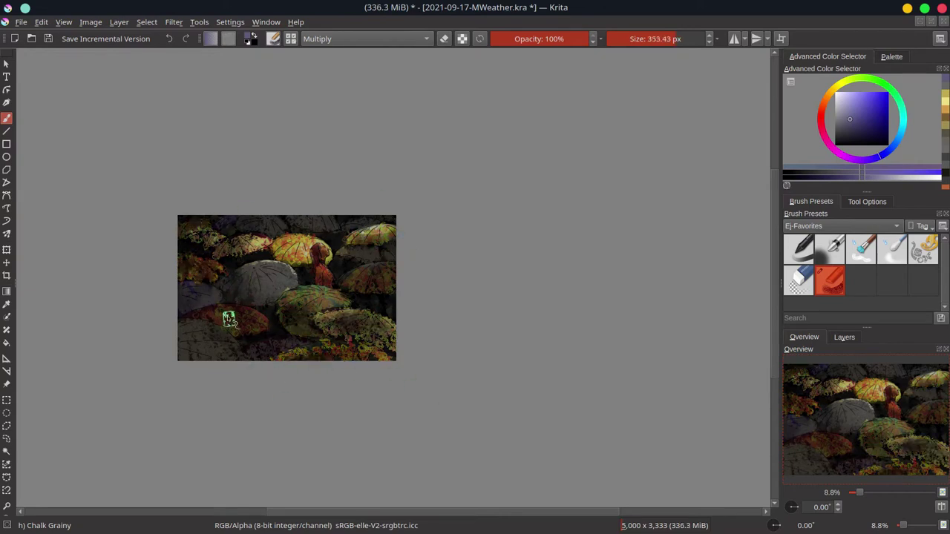
{"action": "left_click", "coordinate": [368, 37]}
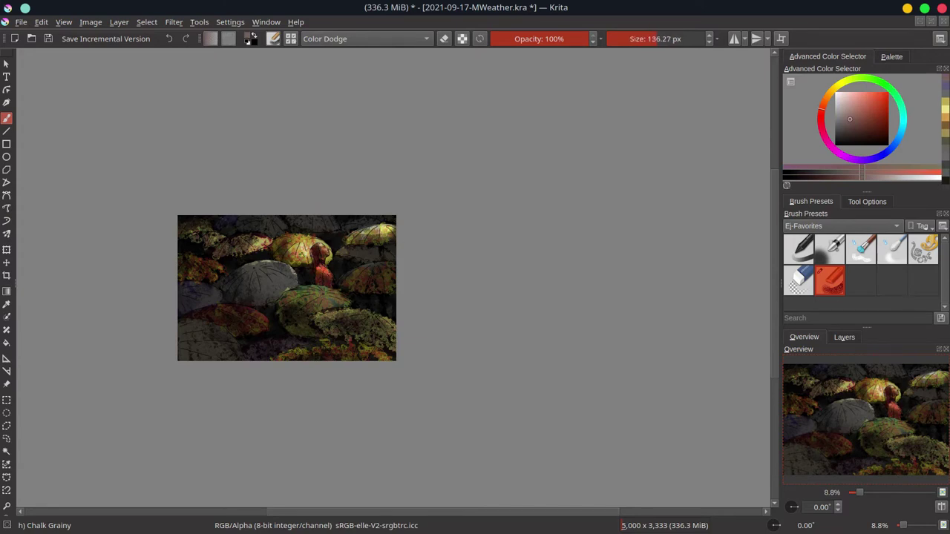
{"action": "mouse_move", "coordinate": [256, 272]}
{"action": "left_mouse_down"}
{"action": "mouse_move", "coordinate": [298, 281]}
{"action": "mouse_move", "coordinate": [207, 297]}
{"action": "mouse_move", "coordinate": [265, 327]}
{"action": "left_mouse_up"}
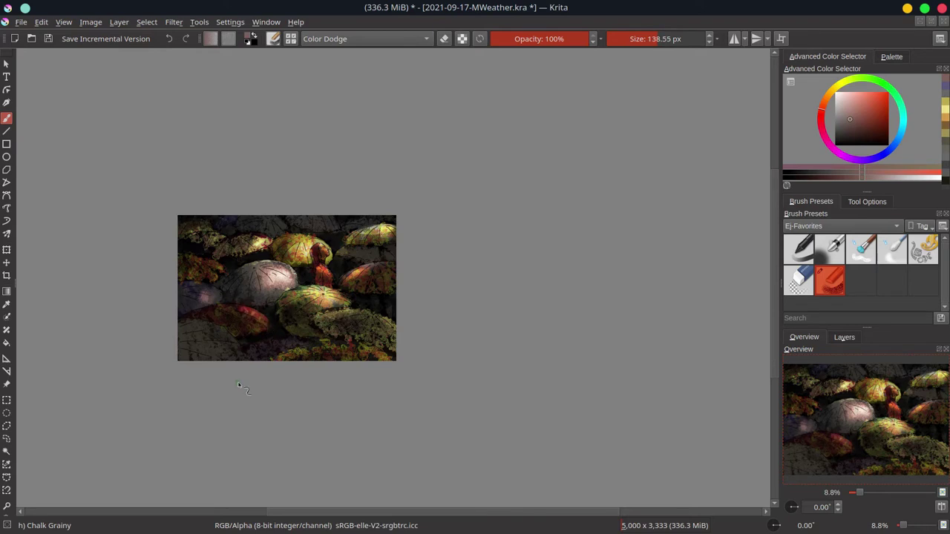
{"action": "key", "text": "ctrl+s"}
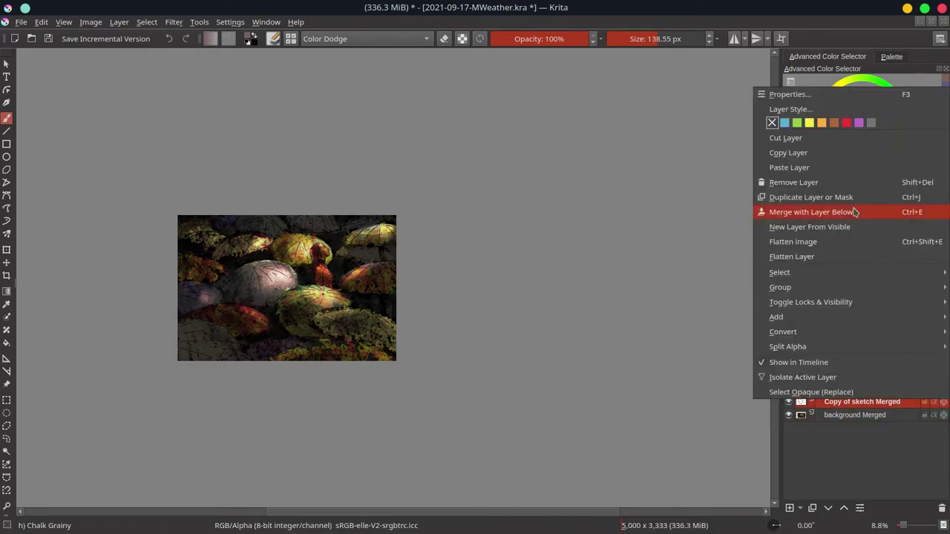
{"action": "left_click", "coordinate": [824, 213]}
Step: With a larger textured blender brush, brighten the top-right cap and smooth the right-side umbrellas
{"action": "mouse_move", "coordinate": [609, 276]}
{"action": "left_mouse_down"}
{"action": "mouse_move", "coordinate": [187, 230]}
{"action": "mouse_move", "coordinate": [204, 244]}
{"action": "left_mouse_up"}
{"action": "key", "text": "slash"}
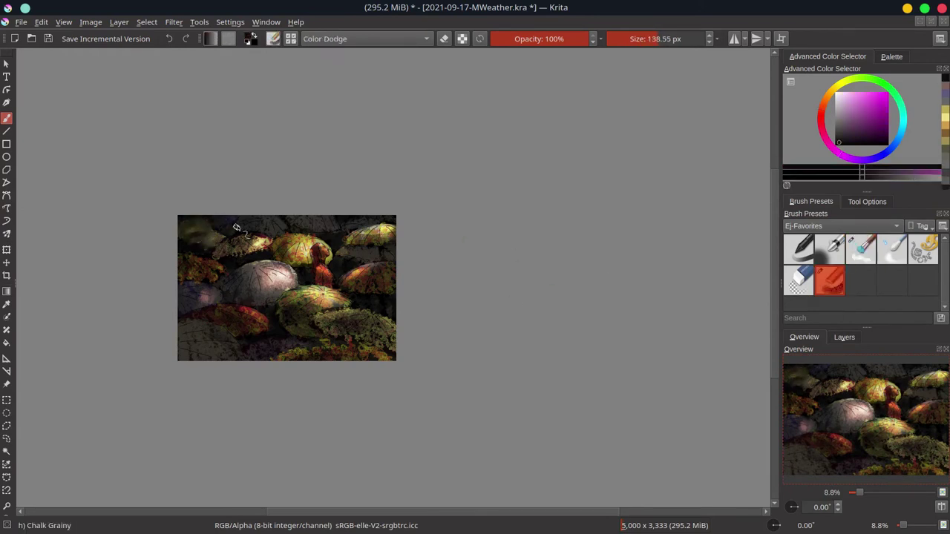
{"action": "key", "text": "slash"}
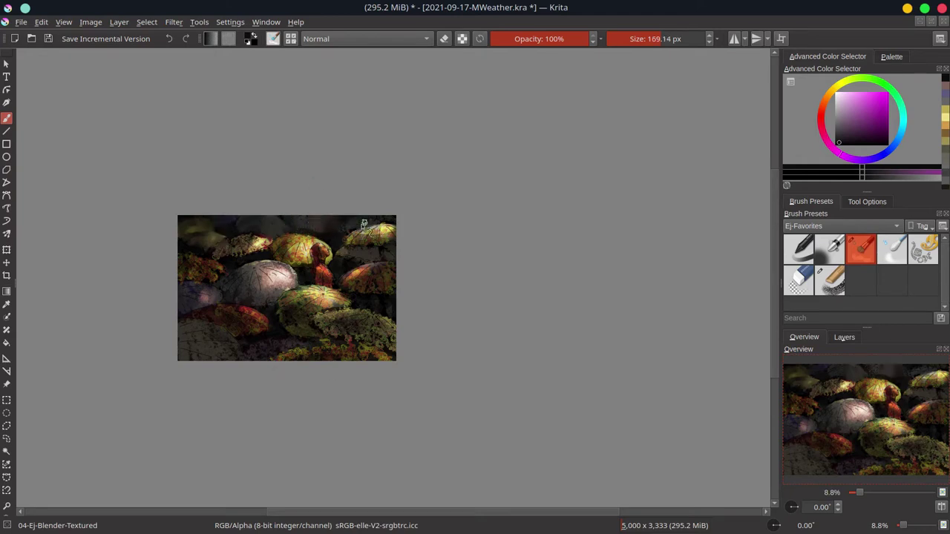
{"action": "left_click_drag", "start_coordinate": [364, 223], "coordinate": [395, 239]}
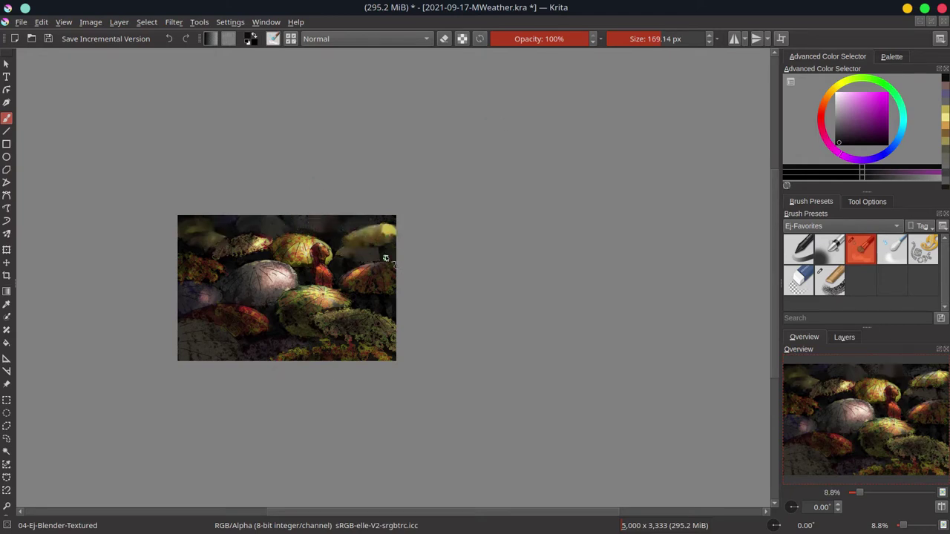
{"action": "left_click_drag", "start_coordinate": [344, 285], "coordinate": [386, 289]}
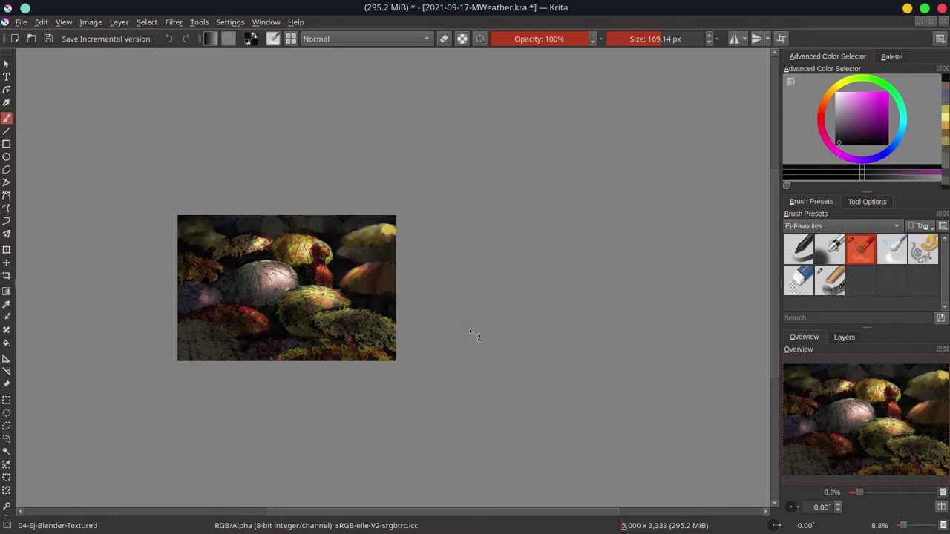
{"action": "mouse_move", "coordinate": [330, 312]}
{"action": "left_mouse_down"}
{"action": "mouse_move", "coordinate": [319, 330]}
{"action": "mouse_move", "coordinate": [381, 348]}
{"action": "mouse_move", "coordinate": [371, 319]}
{"action": "mouse_move", "coordinate": [366, 352]}
{"action": "left_mouse_up"}
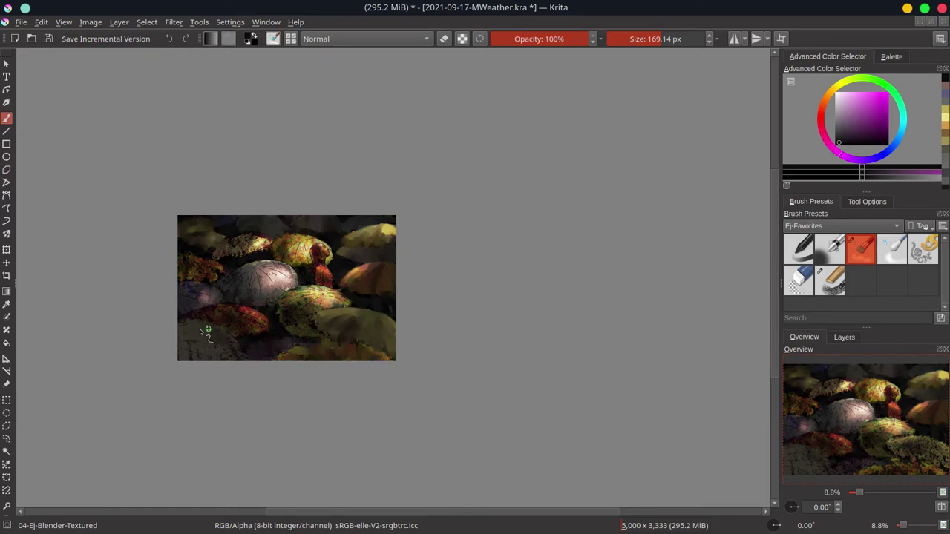
Step: Blend the left, pale and bottom-centre umbrellas together
{"action": "key", "text": "slash"}
{"action": "key", "text": "slash"}
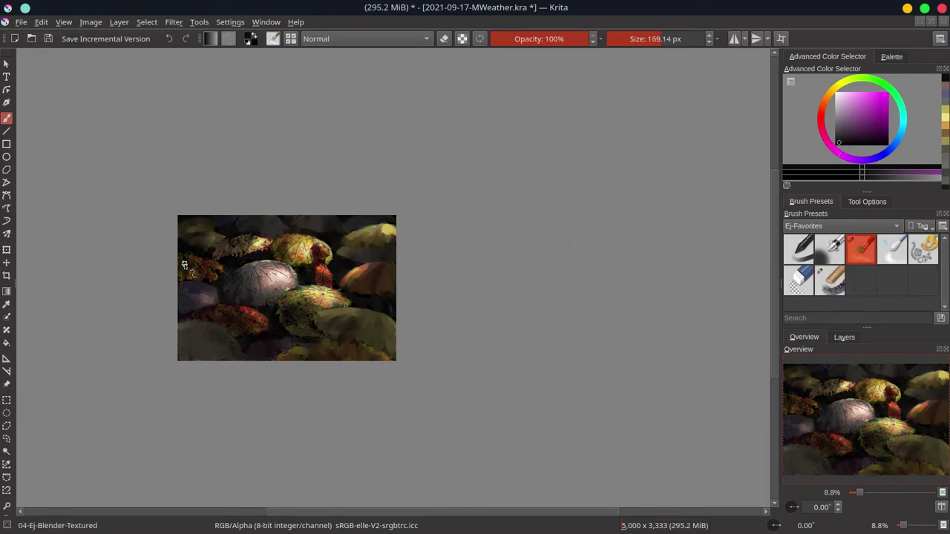
{"action": "mouse_move", "coordinate": [179, 276]}
{"action": "left_mouse_down"}
{"action": "mouse_move", "coordinate": [233, 254]}
{"action": "mouse_move", "coordinate": [236, 276]}
{"action": "left_mouse_up"}
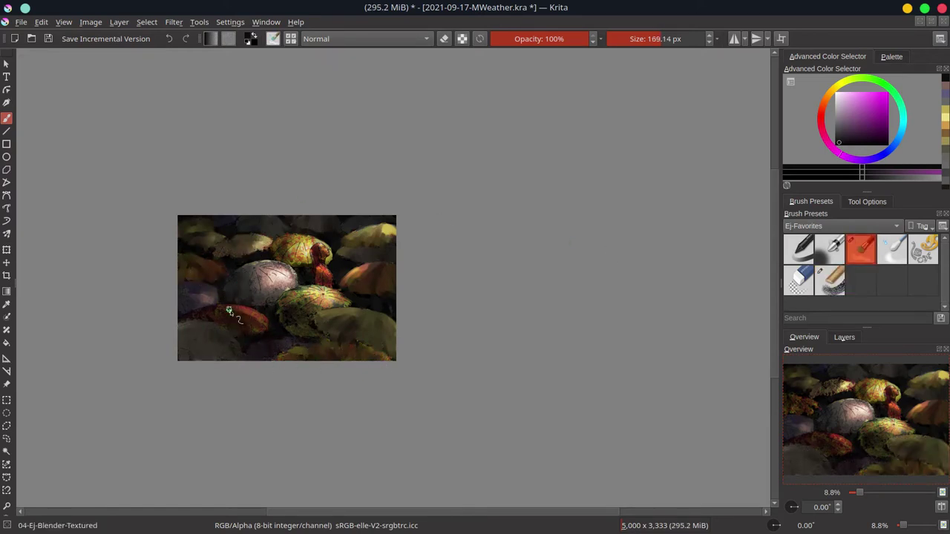
{"action": "left_click_drag", "start_coordinate": [294, 299], "coordinate": [274, 281]}
{"action": "left_click_drag", "start_coordinate": [296, 312], "coordinate": [342, 290]}
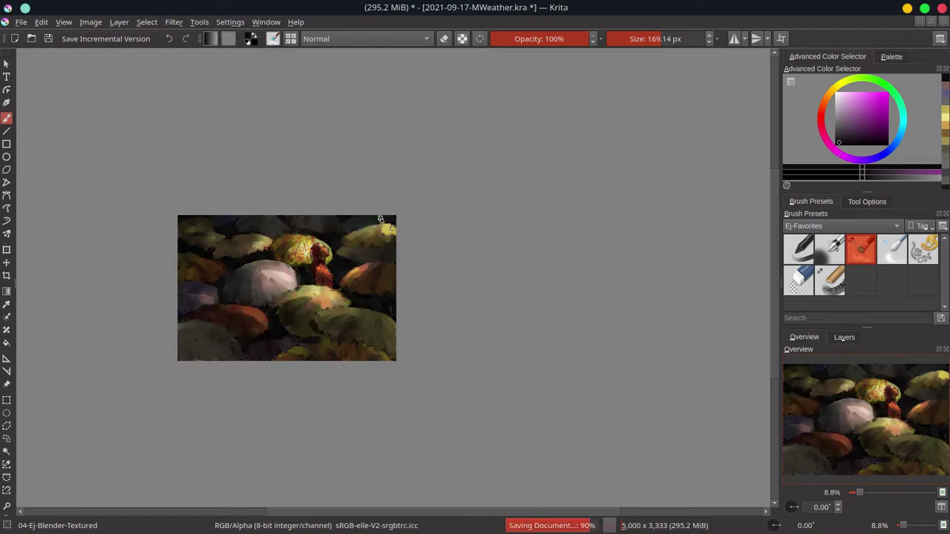
Step: Pick an orange-brown colour and load a smaller grainy chalk Color Dodge brush
{"action": "key", "text": "bracketleft"}
{"action": "key", "text": "bracketleft"}
{"action": "key", "text": "bracketleft"}
{"action": "key", "text": "bracketleft"}
{"action": "key", "text": "bracketleft"}
{"action": "key", "text": "bracketleft"}
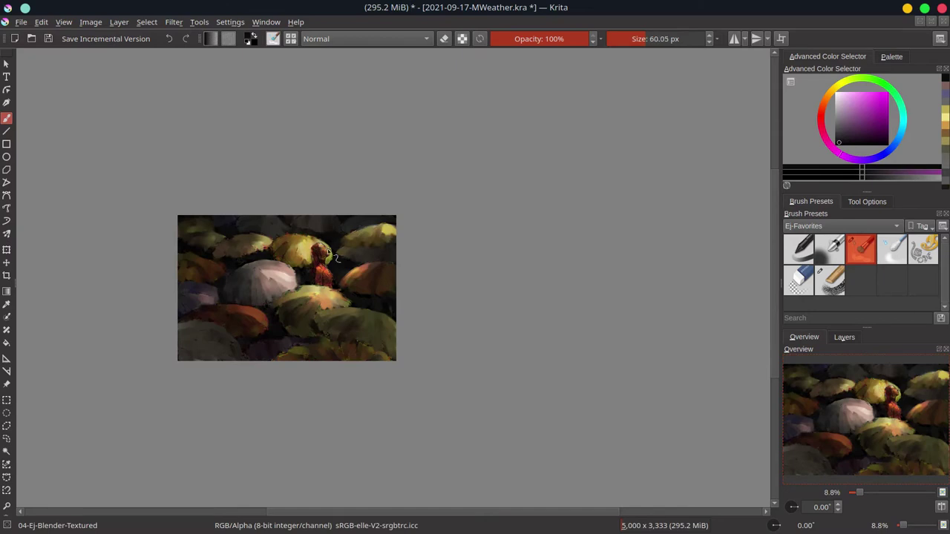
{"action": "left_click", "coordinate": [320, 282], "text": "ctrl"}
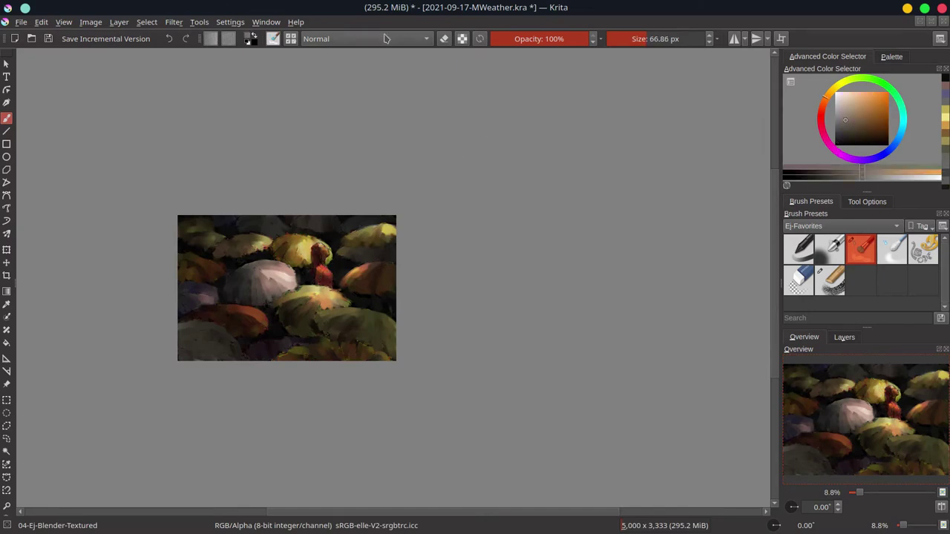
{"action": "key", "text": "slash"}
{"action": "key", "text": "bracketleft"}
{"action": "key", "text": "bracketleft"}
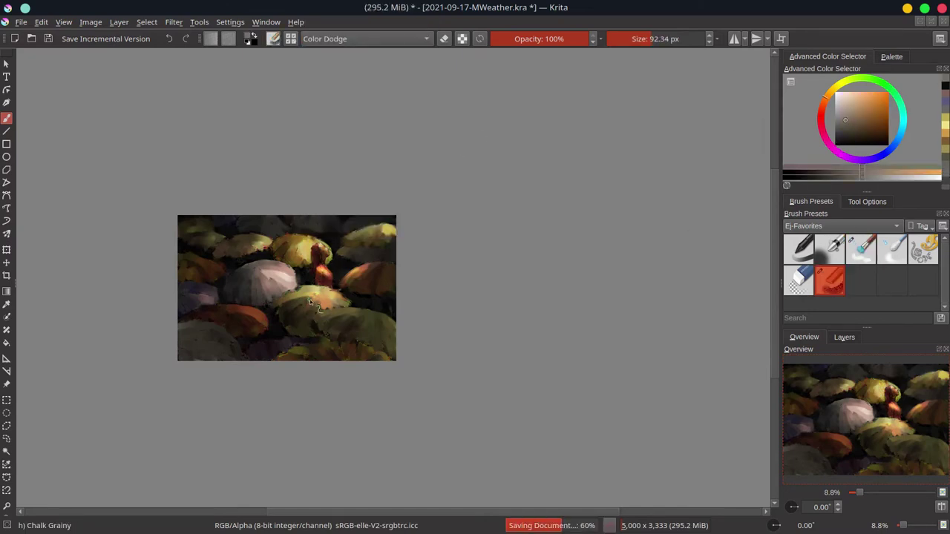
{"action": "scroll", "coordinate": [187, 195], "scroll_direction": "up", "scroll_amount": 4}
{"action": "key", "text": "slash"}
Step: Blend the red figure's body, head and hair, plus the yellow umbrella edges into the dark gaps
{"action": "scroll", "coordinate": [395, 292], "scroll_direction": "down", "scroll_amount": 3}
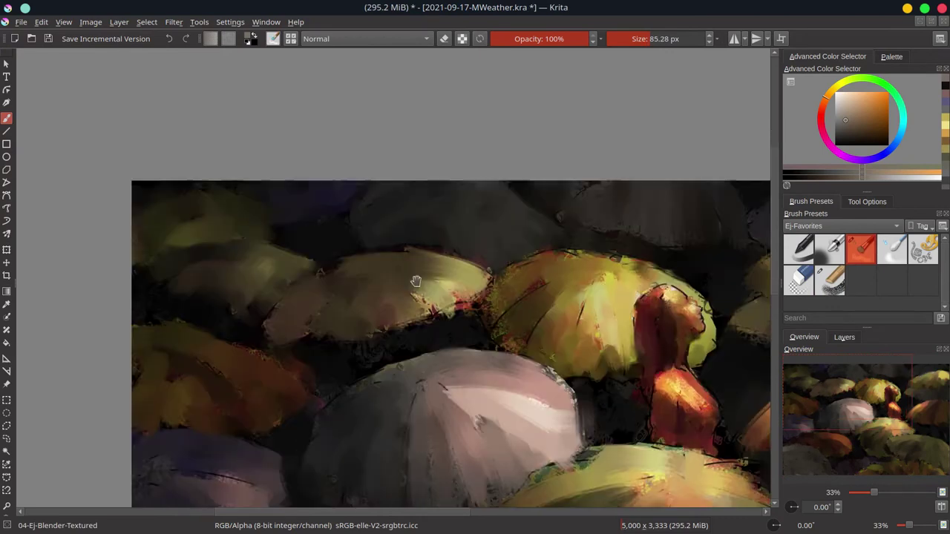
{"action": "key", "text": "bracketright"}
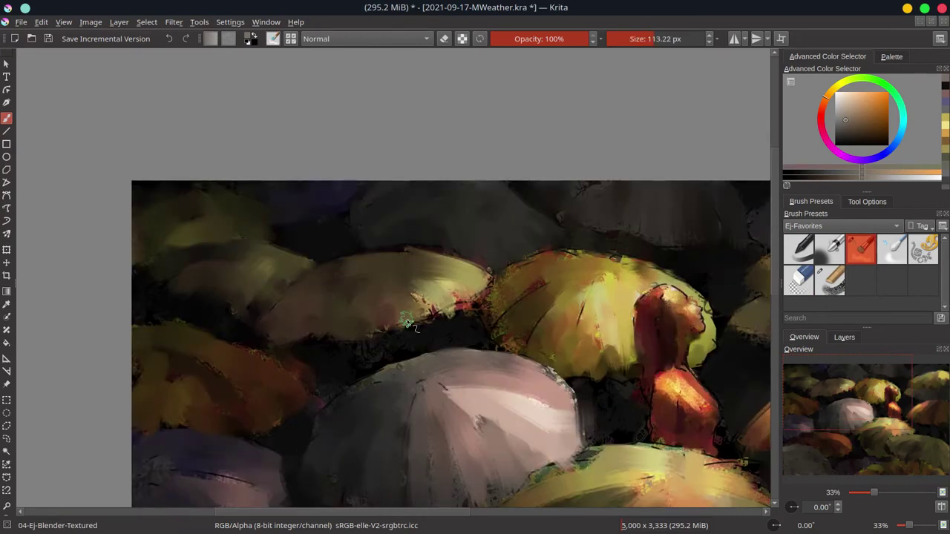
{"action": "left_click_drag", "start_coordinate": [542, 363], "coordinate": [690, 415]}
{"action": "key", "text": "bracketleft"}
{"action": "key", "text": "bracketleft"}
{"action": "key", "text": "bracketleft"}
{"action": "left_click_drag", "start_coordinate": [705, 311], "coordinate": [649, 306]}
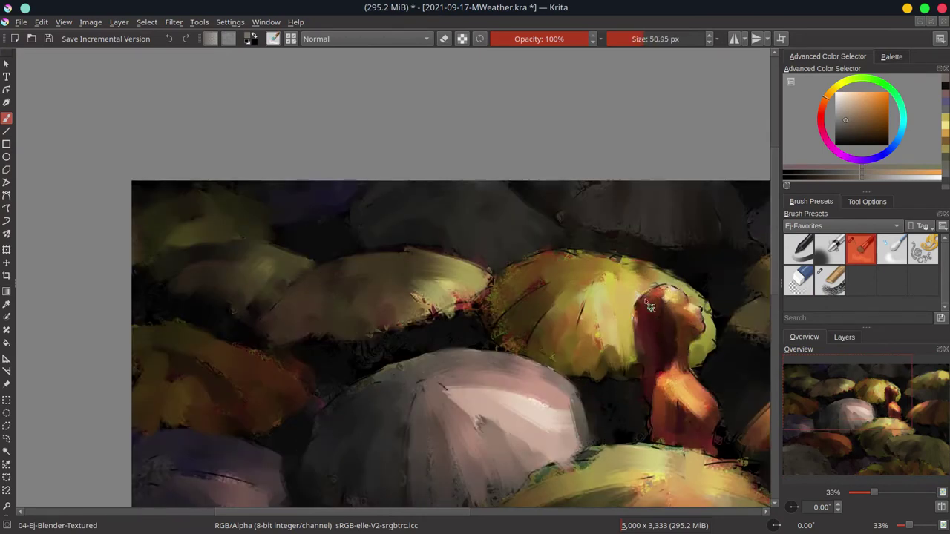
{"action": "key", "text": "bracketright"}
{"action": "key", "text": "bracketright"}
{"action": "left_click_drag", "start_coordinate": [494, 315], "coordinate": [458, 310]}
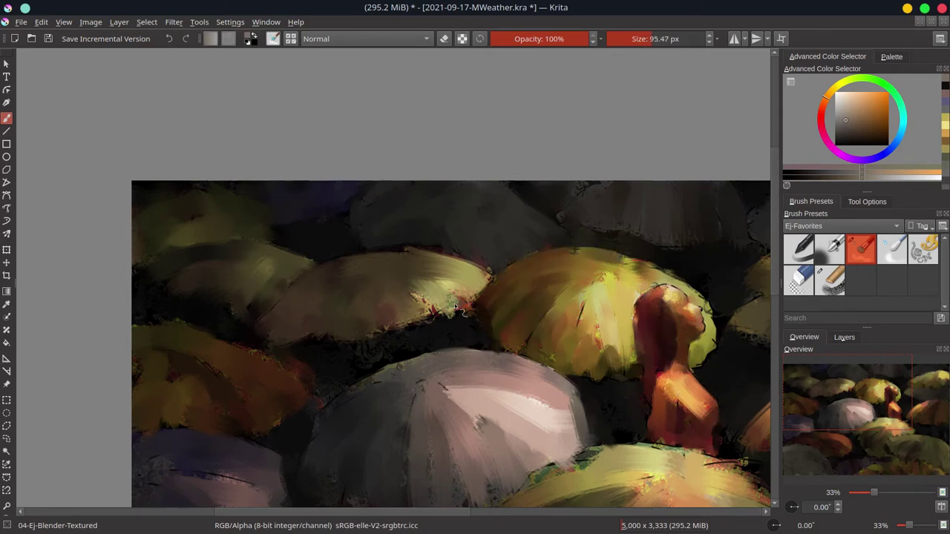
{"action": "key", "text": "bracketright"}
{"action": "mouse_move", "coordinate": [322, 356]}
{"action": "left_mouse_down"}
{"action": "mouse_move", "coordinate": [314, 322]}
{"action": "mouse_move", "coordinate": [230, 350]}
{"action": "mouse_move", "coordinate": [275, 410]}
{"action": "left_mouse_up"}
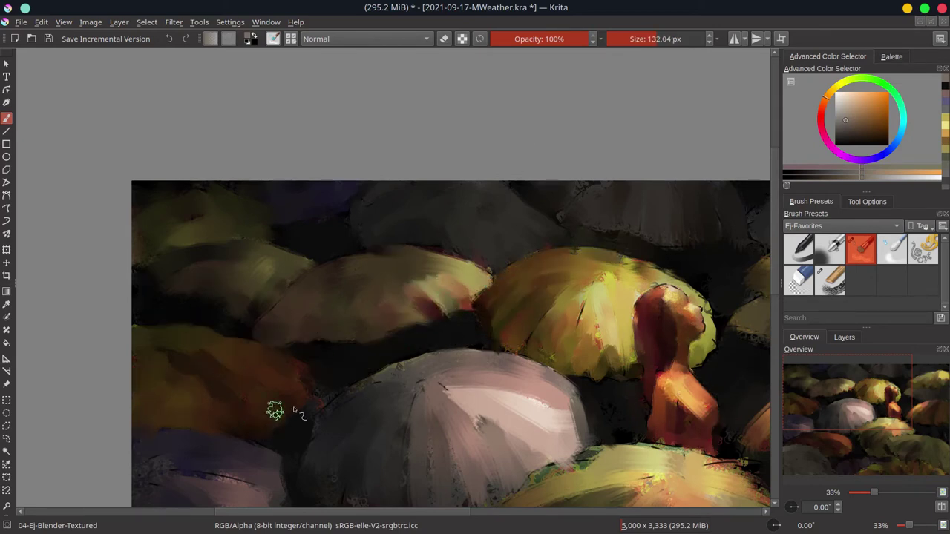
Step: Pan across the right side of the painting and save the file
{"action": "left_click_drag", "start_coordinate": [556, 260], "coordinate": [450, 217]}
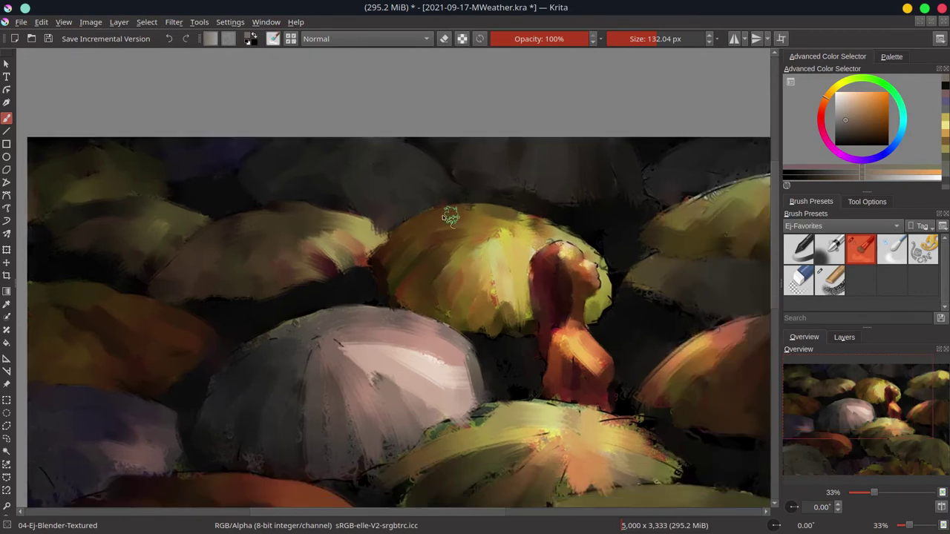
{"action": "left_click_drag", "start_coordinate": [89, 430], "coordinate": [148, 393]}
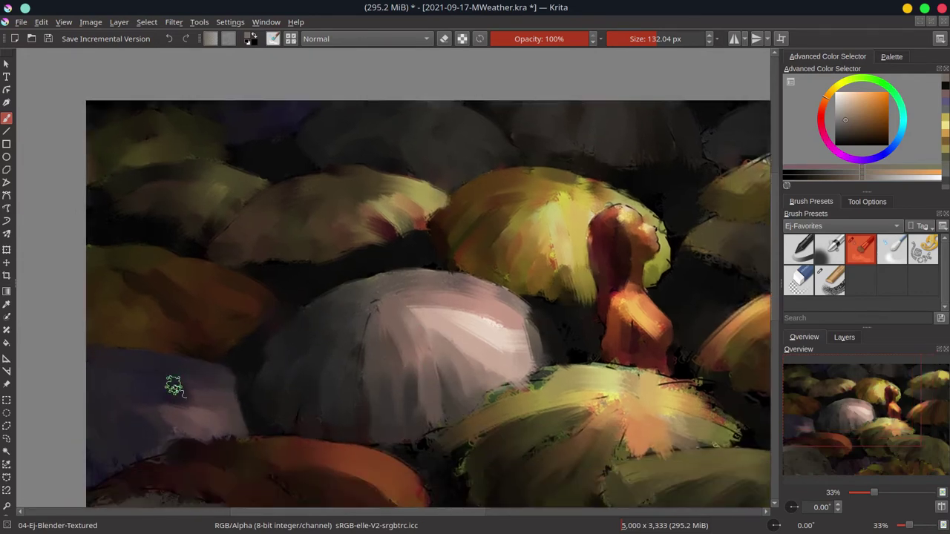
{"action": "key", "text": "bracketleft"}
{"action": "left_click_drag", "start_coordinate": [360, 314], "coordinate": [141, 373]}
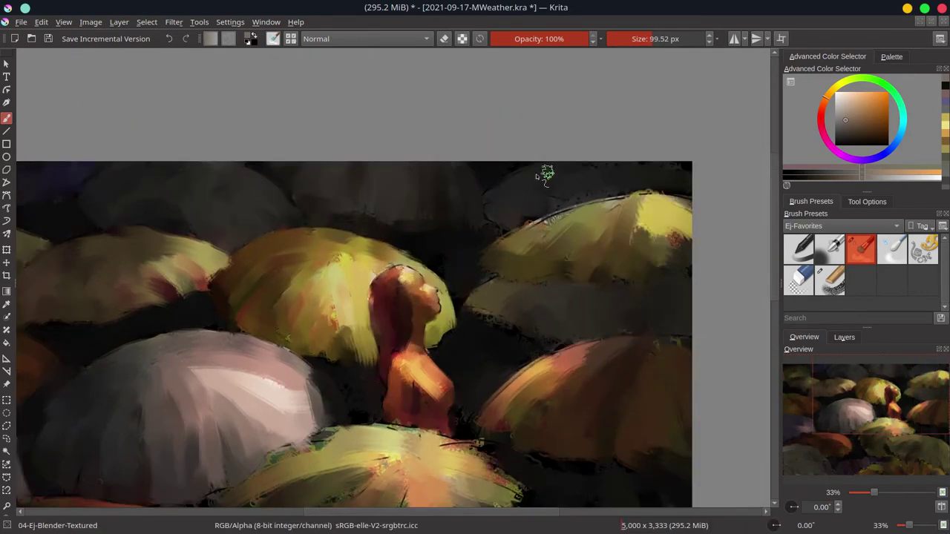
{"action": "left_click_drag", "start_coordinate": [615, 169], "coordinate": [586, 157]}
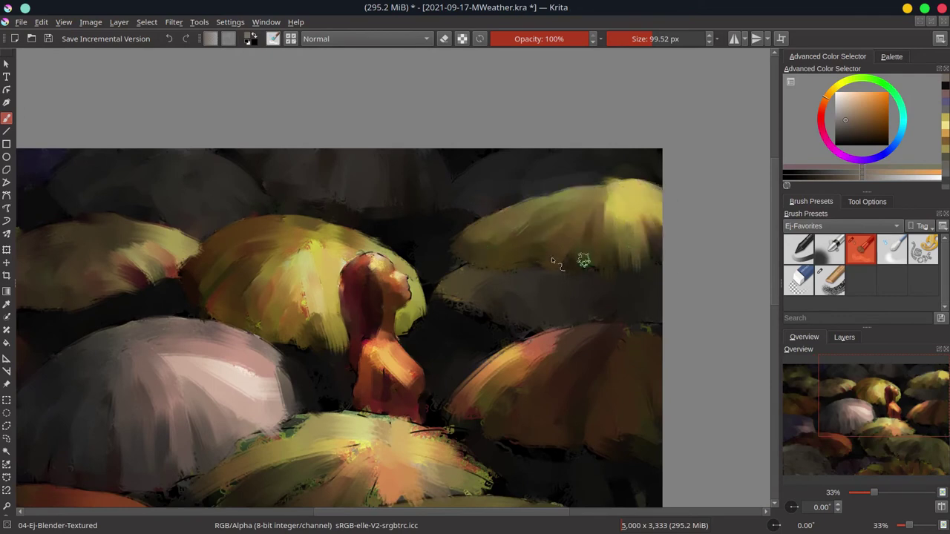
{"action": "left_click_drag", "start_coordinate": [456, 326], "coordinate": [403, 322]}
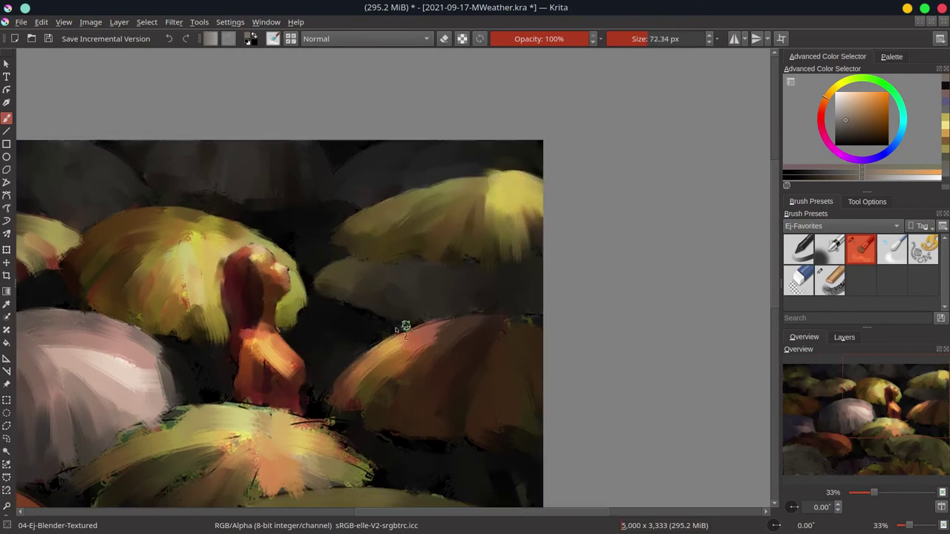
{"action": "left_click_drag", "start_coordinate": [434, 386], "coordinate": [369, 379]}
{"action": "key", "text": "ctrl+s"}
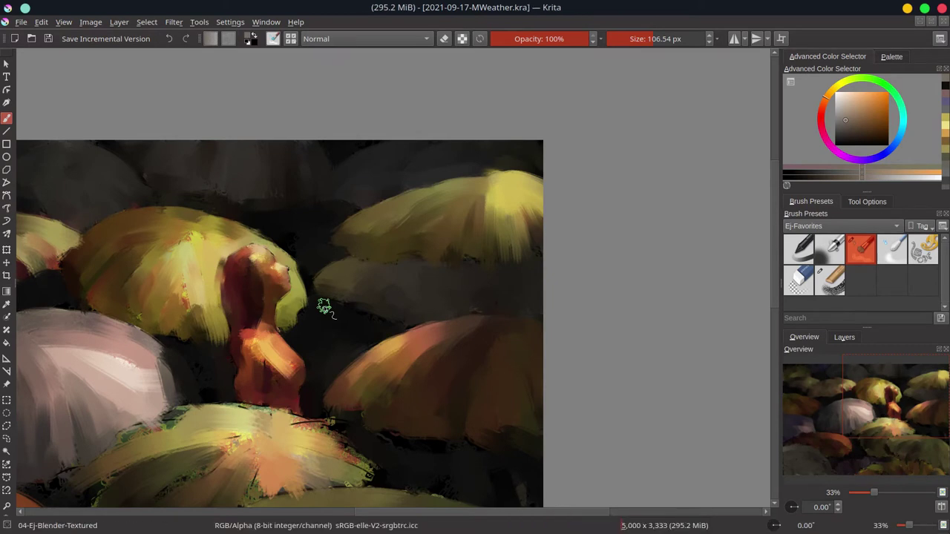
Step: Blend the pink umbrella's right edge and green umbrella's left edge, then zoom out
{"action": "left_click_drag", "start_coordinate": [324, 308], "coordinate": [450, 152]}
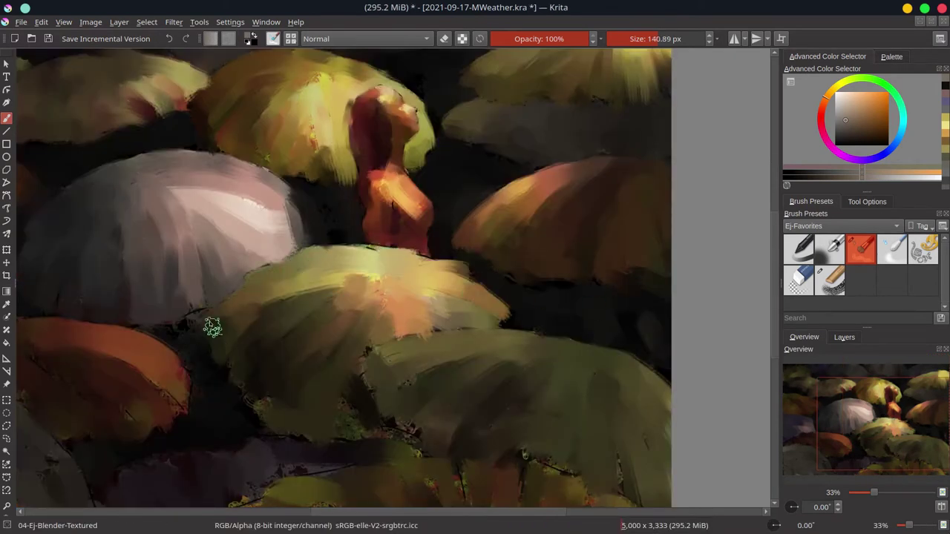
{"action": "left_click_drag", "start_coordinate": [285, 230], "coordinate": [305, 197]}
{"action": "left_click_drag", "start_coordinate": [356, 355], "coordinate": [393, 407]}
{"action": "left_click_drag", "start_coordinate": [243, 380], "coordinate": [448, 382]}
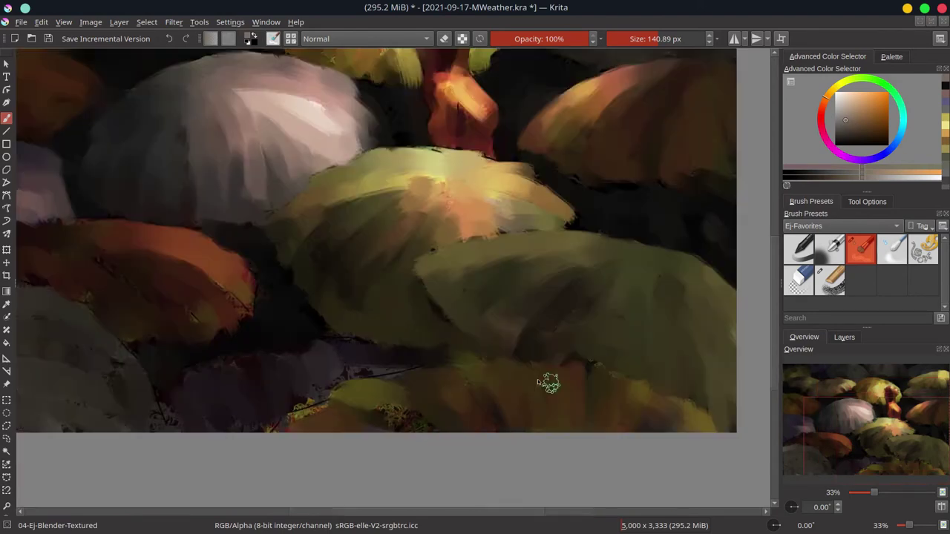
{"action": "mouse_move", "coordinate": [547, 384]}
{"action": "left_mouse_down"}
{"action": "mouse_move", "coordinate": [330, 369]}
{"action": "mouse_move", "coordinate": [404, 346]}
{"action": "left_mouse_up"}
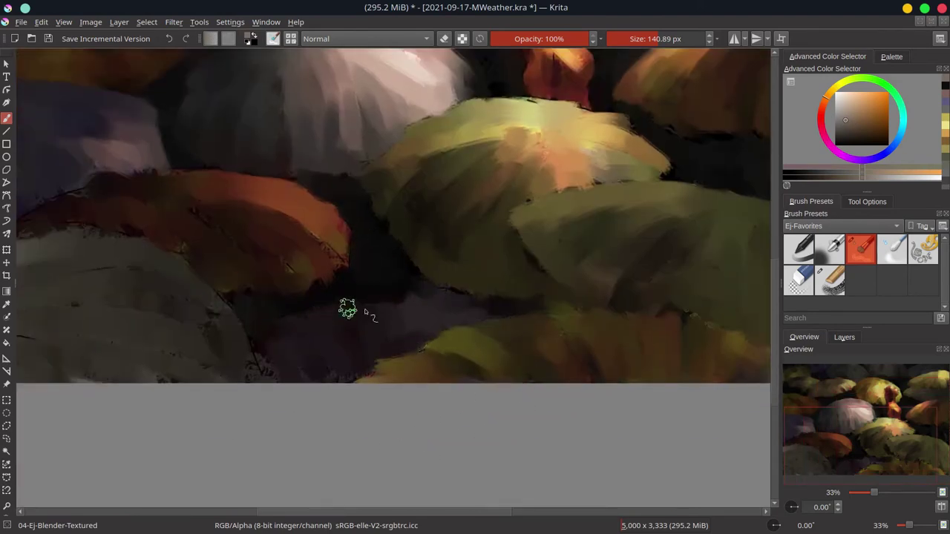
{"action": "left_click_drag", "start_coordinate": [111, 378], "coordinate": [265, 375]}
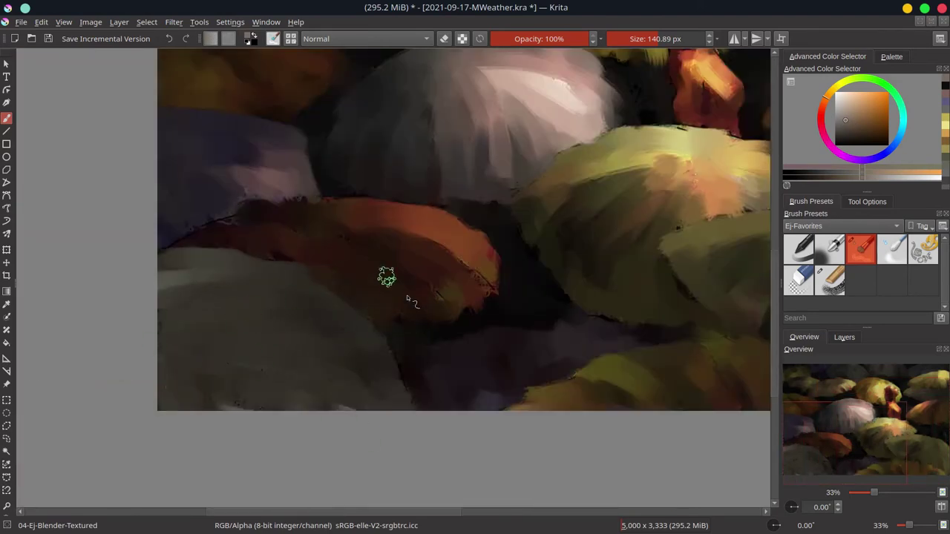
{"action": "left_click_drag", "start_coordinate": [460, 286], "coordinate": [345, 276]}
{"action": "left_click_drag", "start_coordinate": [594, 208], "coordinate": [463, 216]}
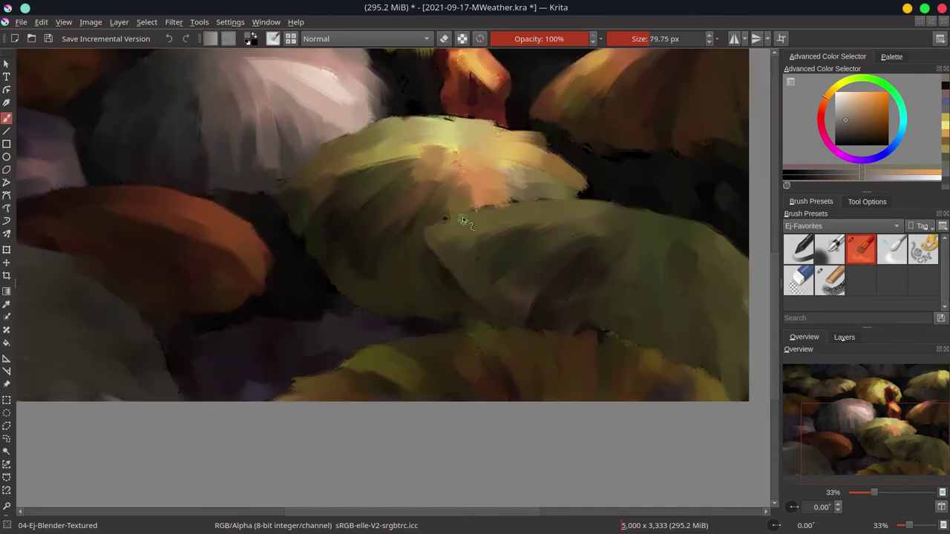
{"action": "left_click_drag", "start_coordinate": [508, 336], "coordinate": [446, 365]}
{"action": "scroll", "coordinate": [461, 203], "scroll_direction": "down", "scroll_amount": 3}
Step: Switch back to the Chalk Grainy brush with Normal blending
{"action": "scroll", "coordinate": [460, 203], "scroll_direction": "down", "scroll_amount": 3}
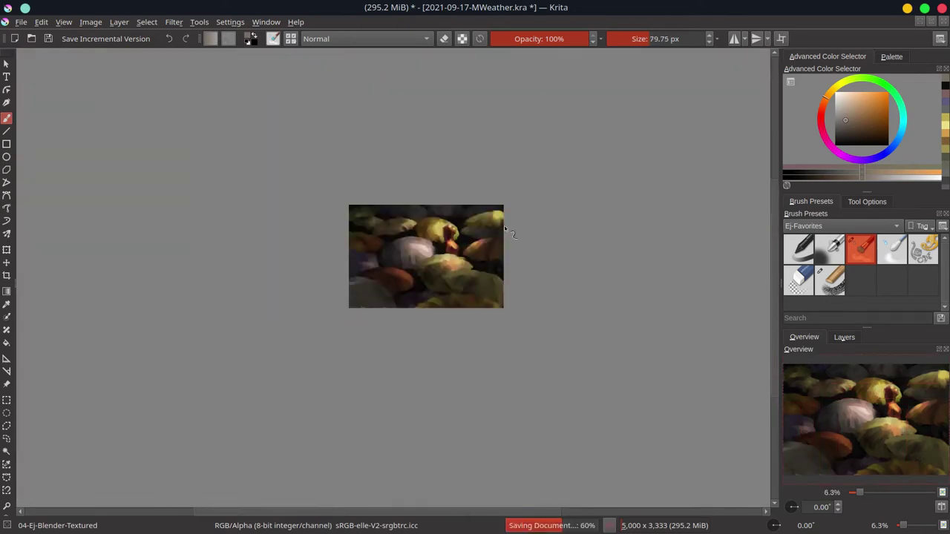
{"action": "key", "text": "slash"}
{"action": "left_click_drag", "start_coordinate": [445, 260], "coordinate": [494, 295]}
{"action": "scroll", "coordinate": [498, 293], "scroll_direction": "up", "scroll_amount": 1}
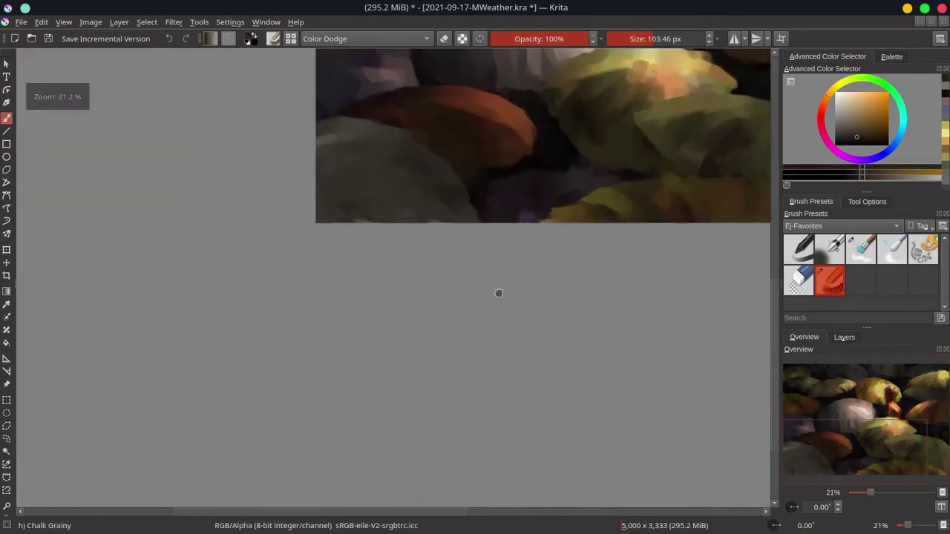
{"action": "left_click", "coordinate": [412, 288], "text": "ctrl"}
Step: Sample orange, dark red, green and olive-yellow colours from the painting, then save
{"action": "mouse_move", "coordinate": [411, 288]}
{"action": "left_mouse_down"}
{"action": "mouse_move", "coordinate": [388, 282]}
{"action": "mouse_move", "coordinate": [464, 285]}
{"action": "mouse_move", "coordinate": [459, 297]}
{"action": "left_mouse_up"}
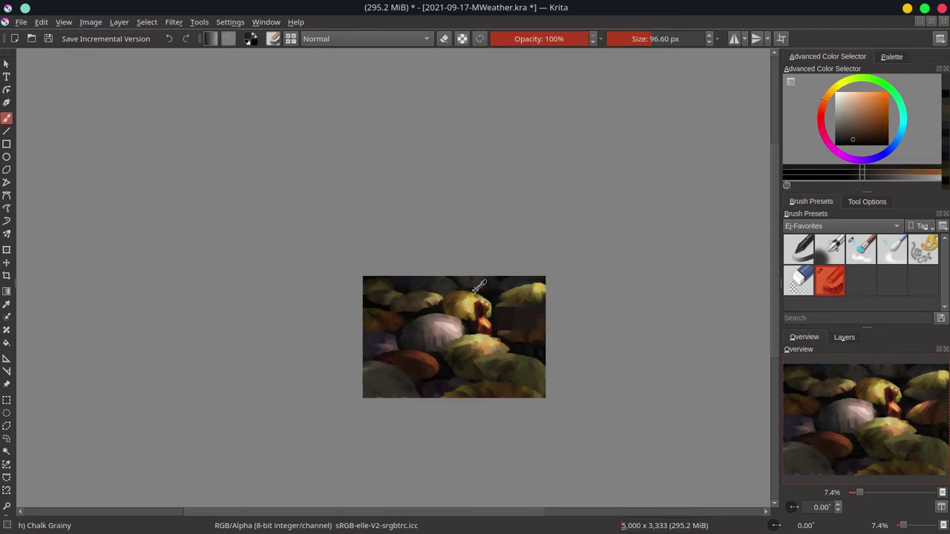
{"action": "mouse_move", "coordinate": [518, 274]}
{"action": "left_mouse_down"}
{"action": "mouse_move", "coordinate": [546, 282]}
{"action": "mouse_move", "coordinate": [571, 241]}
{"action": "mouse_move", "coordinate": [413, 320]}
{"action": "mouse_move", "coordinate": [374, 423]}
{"action": "left_mouse_up"}
{"action": "mouse_move", "coordinate": [417, 391]}
{"action": "left_mouse_down"}
{"action": "mouse_move", "coordinate": [509, 373]}
{"action": "mouse_move", "coordinate": [490, 384]}
{"action": "mouse_move", "coordinate": [436, 352]}
{"action": "mouse_move", "coordinate": [419, 386]}
{"action": "mouse_move", "coordinate": [462, 387]}
{"action": "mouse_move", "coordinate": [407, 398]}
{"action": "mouse_move", "coordinate": [387, 473]}
{"action": "left_mouse_up"}
{"action": "mouse_move", "coordinate": [465, 332]}
{"action": "left_mouse_down"}
{"action": "mouse_move", "coordinate": [431, 345]}
{"action": "mouse_move", "coordinate": [472, 332]}
{"action": "mouse_move", "coordinate": [485, 373]}
{"action": "mouse_move", "coordinate": [534, 353]}
{"action": "left_mouse_up"}
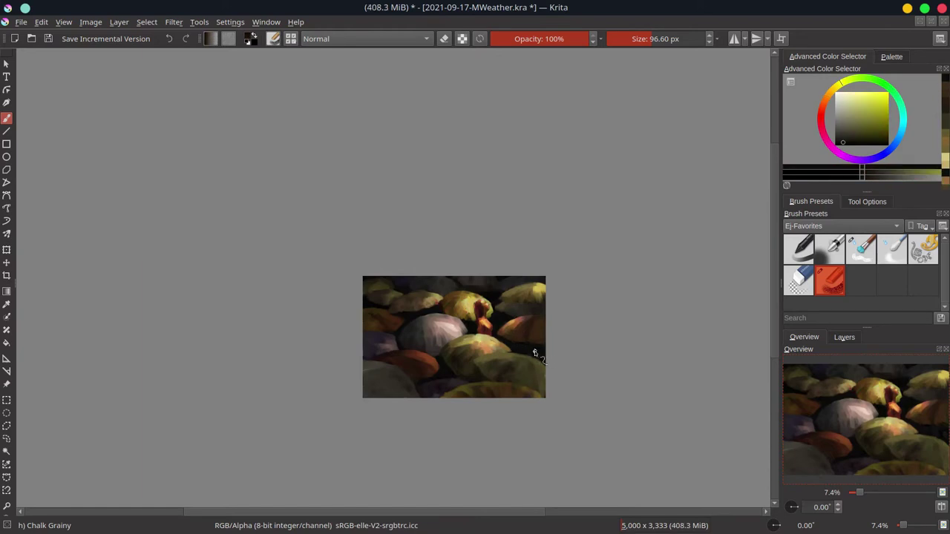
{"action": "scroll", "coordinate": [546, 371], "scroll_direction": "up", "scroll_amount": 3}
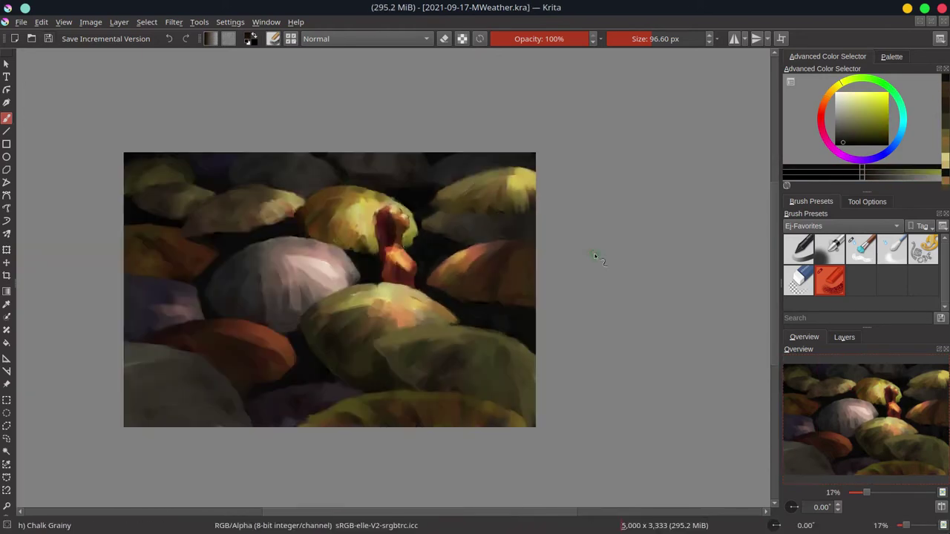
{"action": "mouse_move", "coordinate": [145, 153]}
{"action": "left_mouse_down"}
{"action": "mouse_move", "coordinate": [481, 203]}
{"action": "mouse_move", "coordinate": [451, 269]}
{"action": "left_mouse_up"}
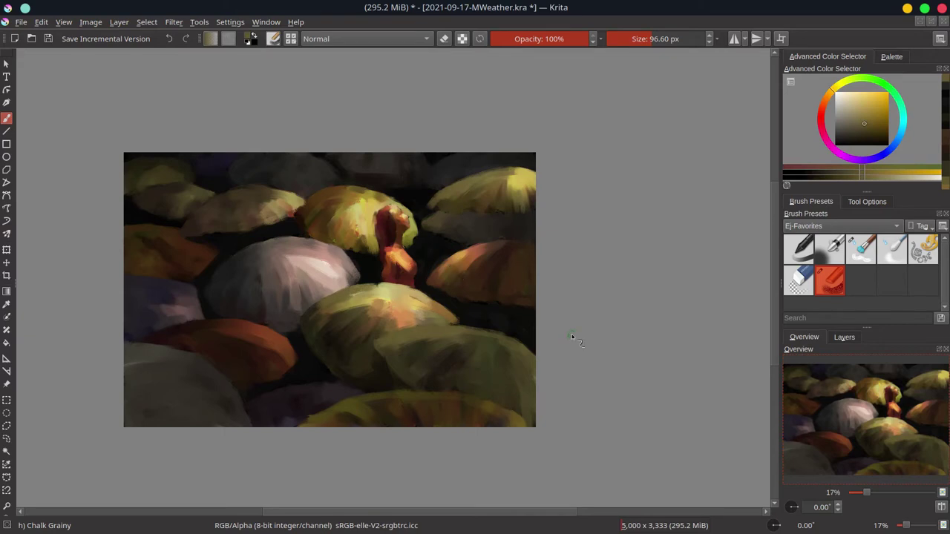
{"action": "key", "text": "ctrl+s"}
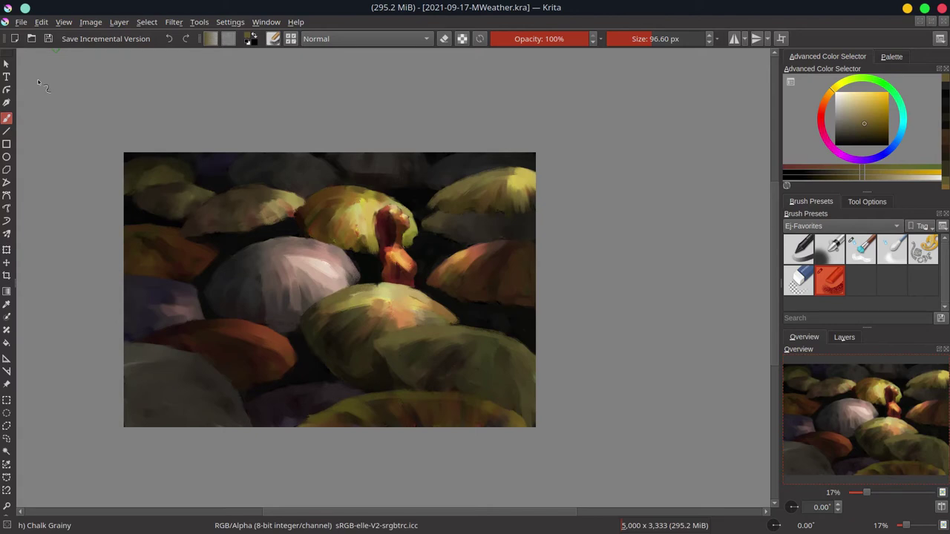
Step: Zoom out and touch up the umbrellas with sampled olive-yellow and orange-brown colours
{"action": "scroll", "coordinate": [560, 236], "scroll_direction": "down", "scroll_amount": 4}
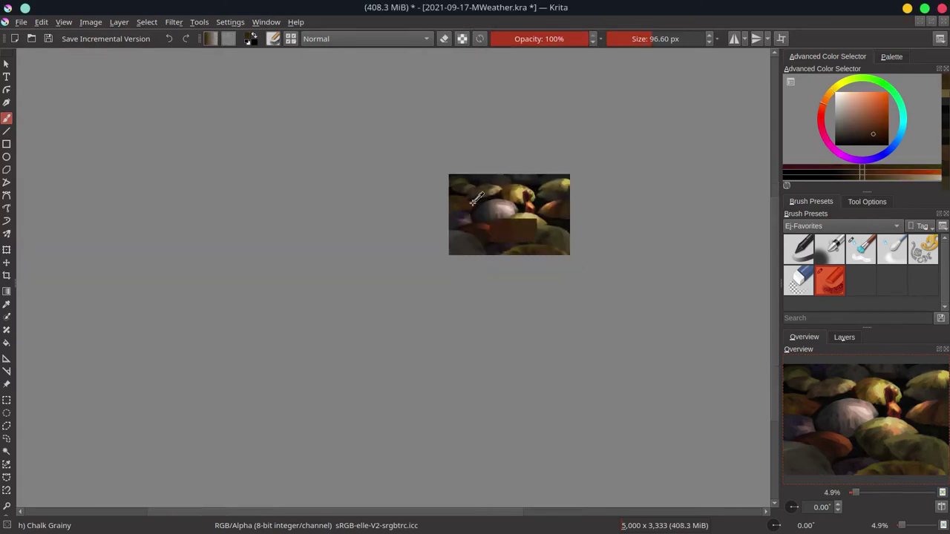
{"action": "left_click", "coordinate": [468, 211], "text": "ctrl"}
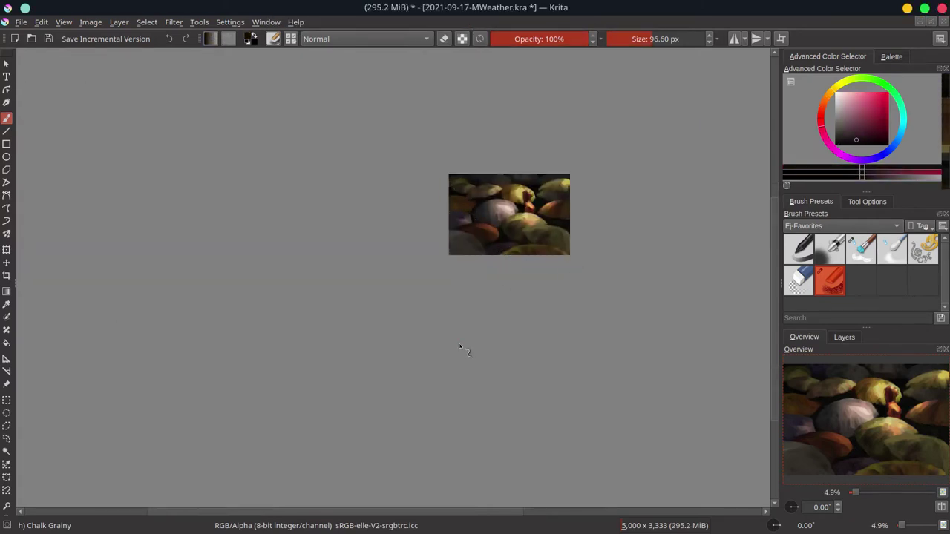
{"action": "left_click", "coordinate": [523, 243], "text": "ctrl"}
{"action": "left_click", "coordinate": [535, 220], "text": "ctrl"}
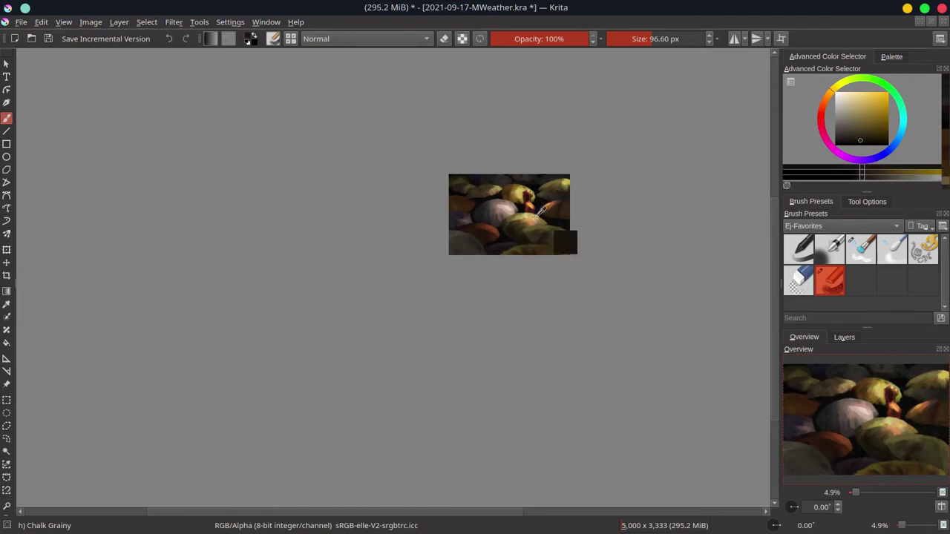
{"action": "left_click", "coordinate": [545, 243], "text": "ctrl"}
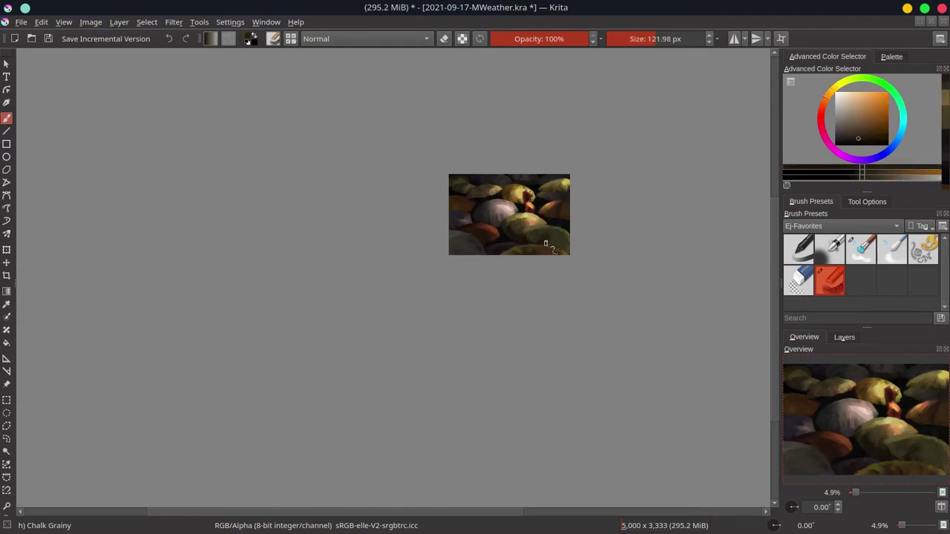
{"action": "left_click", "coordinate": [567, 249], "text": "ctrl"}
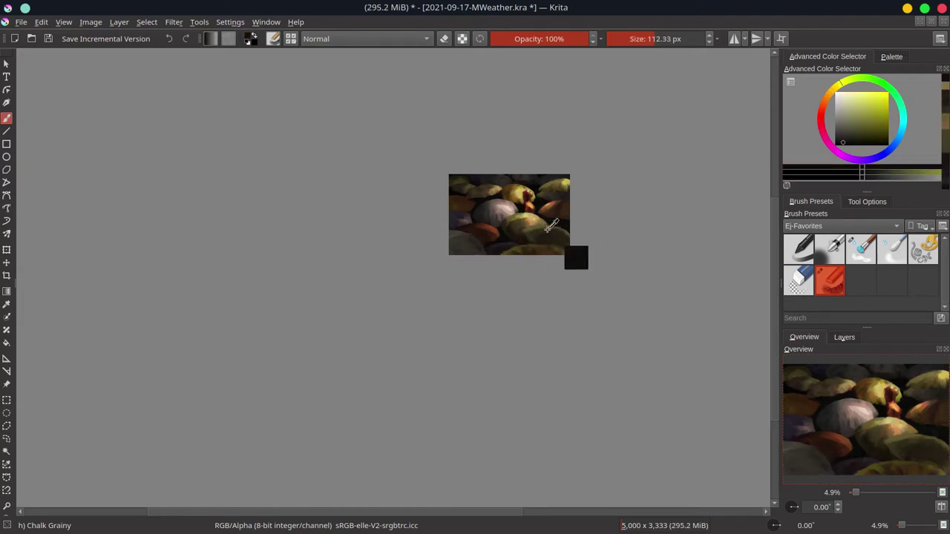
{"action": "left_click", "coordinate": [569, 251], "text": "ctrl"}
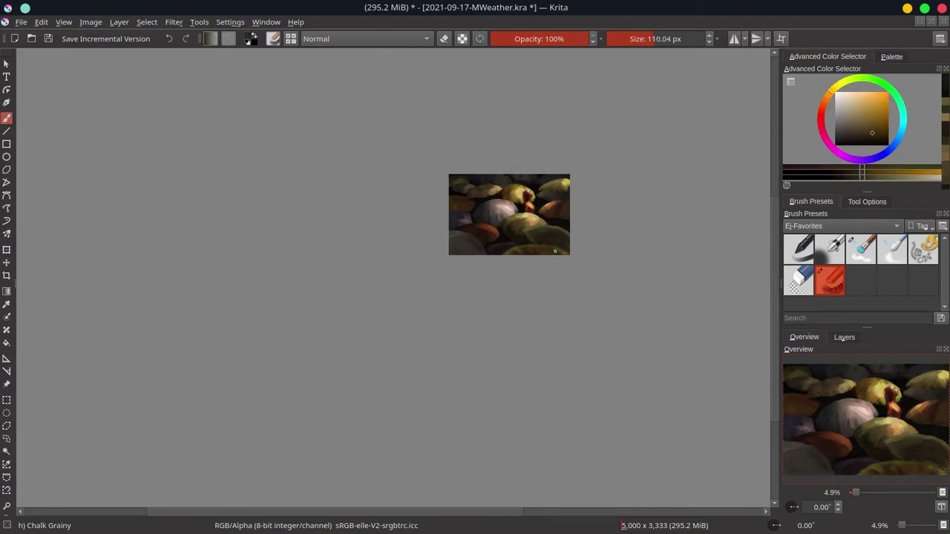
Step: Add dark olive-brown and bright olive-yellow touch-ups, then save the painting
{"action": "left_click", "coordinate": [533, 245], "text": "ctrl"}
{"action": "left_click", "coordinate": [534, 235], "text": "ctrl"}
{"action": "left_click", "coordinate": [505, 201], "text": "ctrl"}
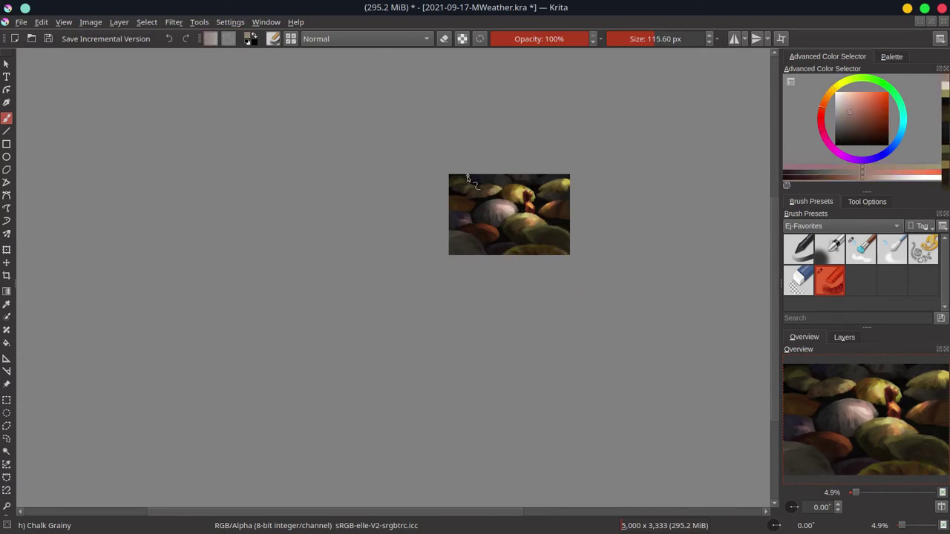
{"action": "left_click", "coordinate": [544, 194], "text": "ctrl"}
{"action": "left_click", "coordinate": [550, 186], "text": "ctrl"}
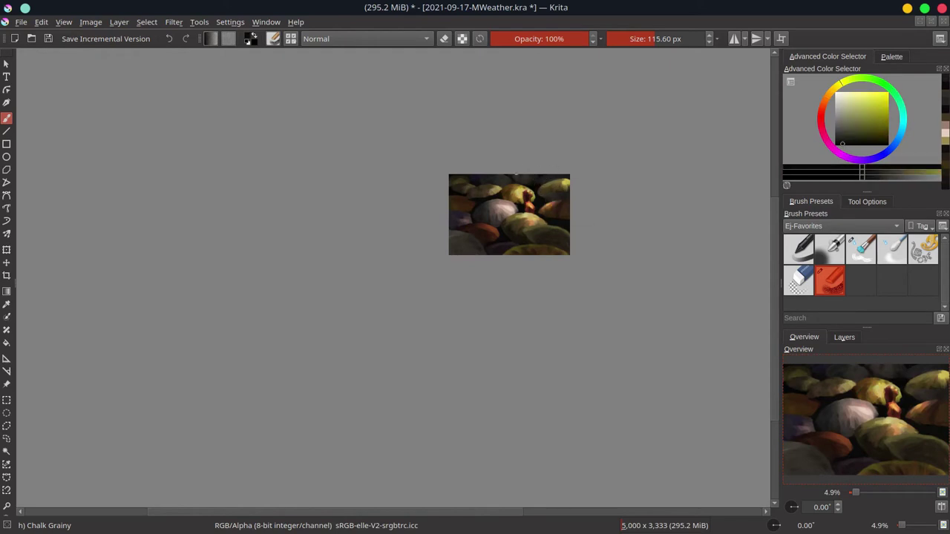
{"action": "left_click", "coordinate": [511, 186], "text": "ctrl"}
{"action": "key", "text": "ctrl+s"}
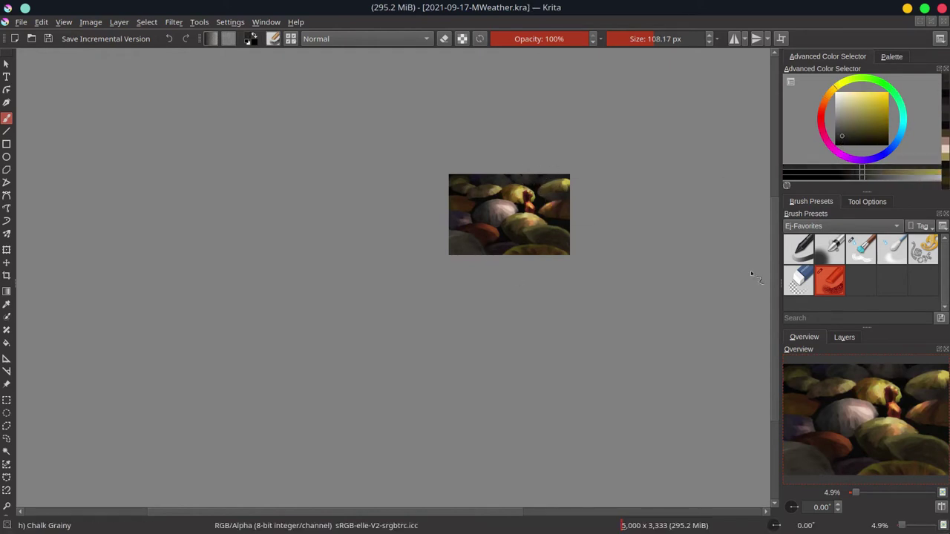
Step: Toggle between the Blender-Blur and Airbrush-Soft presets, ending on Airbrush-Soft
{"action": "scroll", "coordinate": [559, 214], "scroll_direction": "up", "scroll_amount": 5}
{"action": "scroll", "coordinate": [505, 351], "scroll_direction": "down", "scroll_amount": 2}
{"action": "key", "text": "slash"}
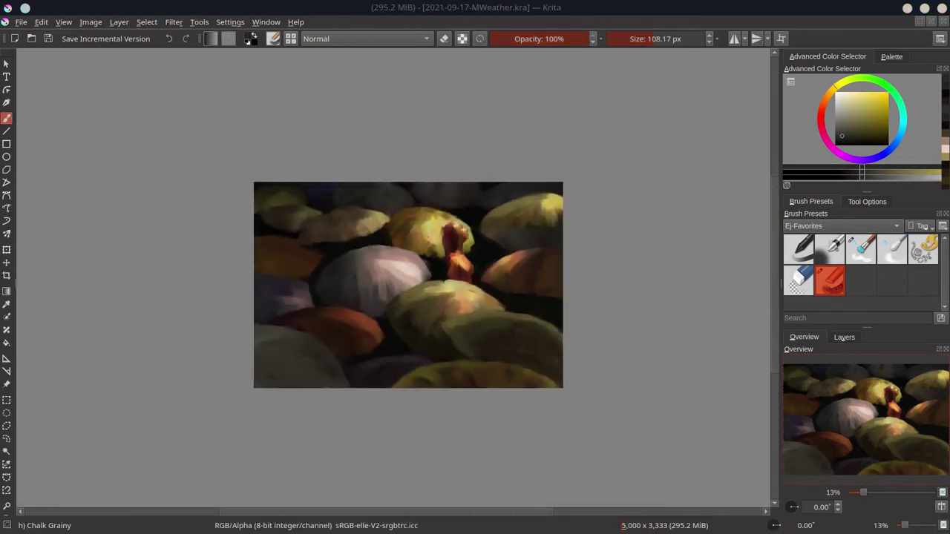
{"action": "key", "text": "slash"}
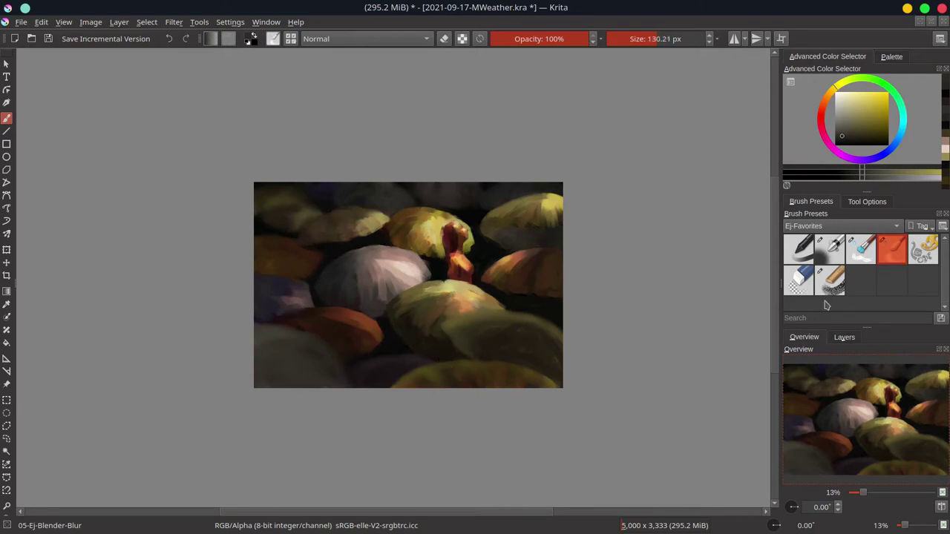
{"action": "left_click", "coordinate": [816, 239]}
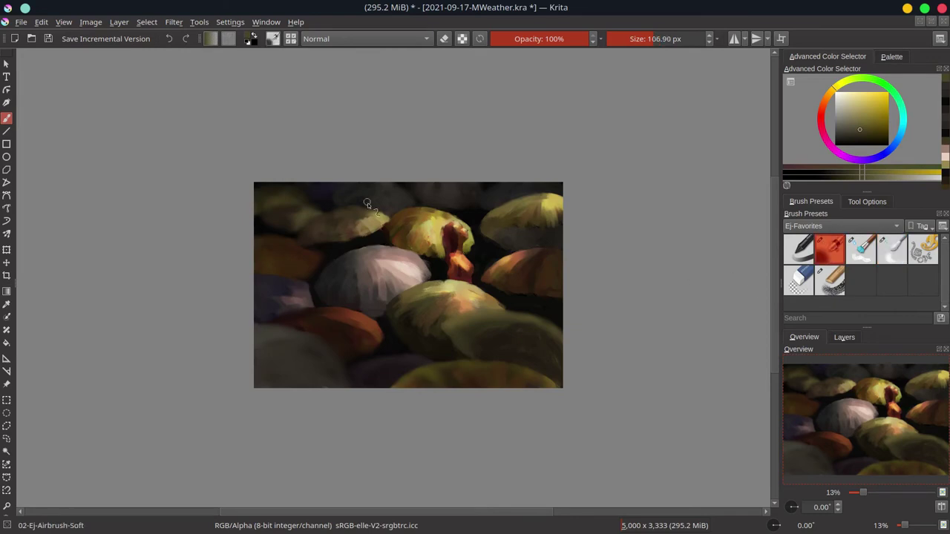
Step: Sample orange-brown, olive and purple tones, then brush soft light onto the left purple umbrella
{"action": "left_click", "coordinate": [301, 276], "text": "ctrl"}
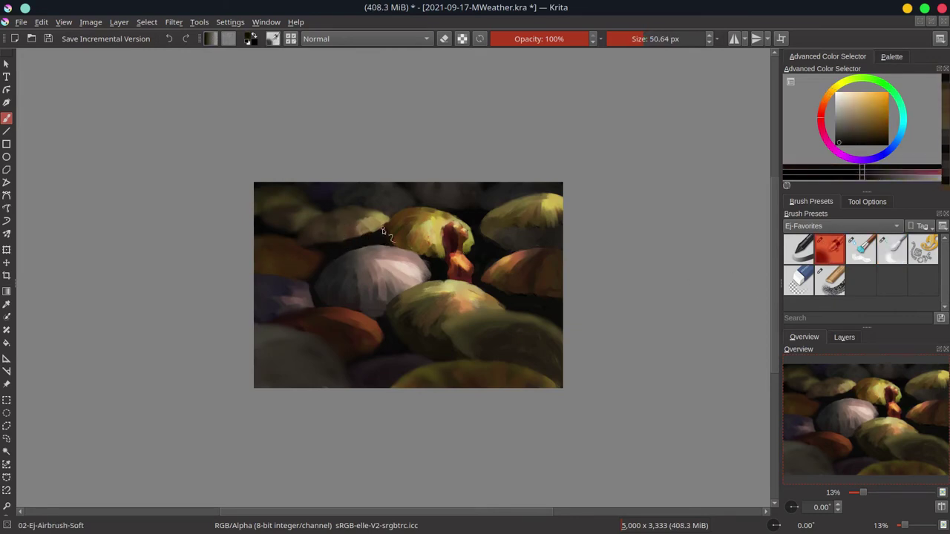
{"action": "left_click", "coordinate": [356, 235], "text": "ctrl"}
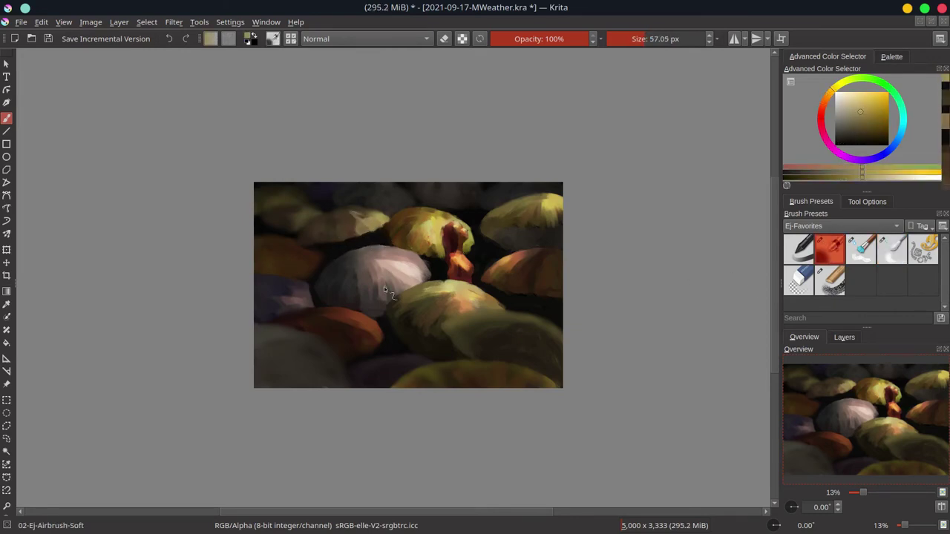
{"action": "left_click", "coordinate": [366, 221], "text": "ctrl"}
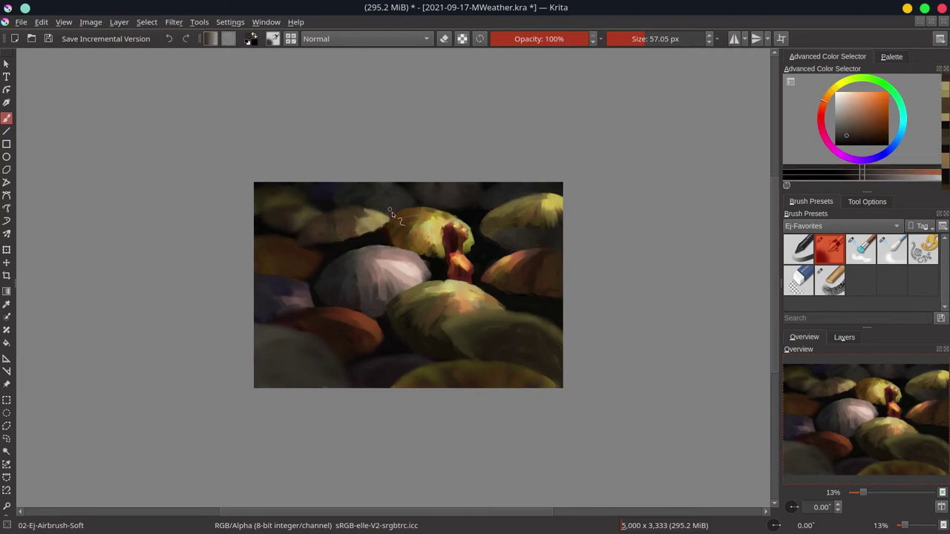
{"action": "left_click", "coordinate": [371, 239], "text": "ctrl"}
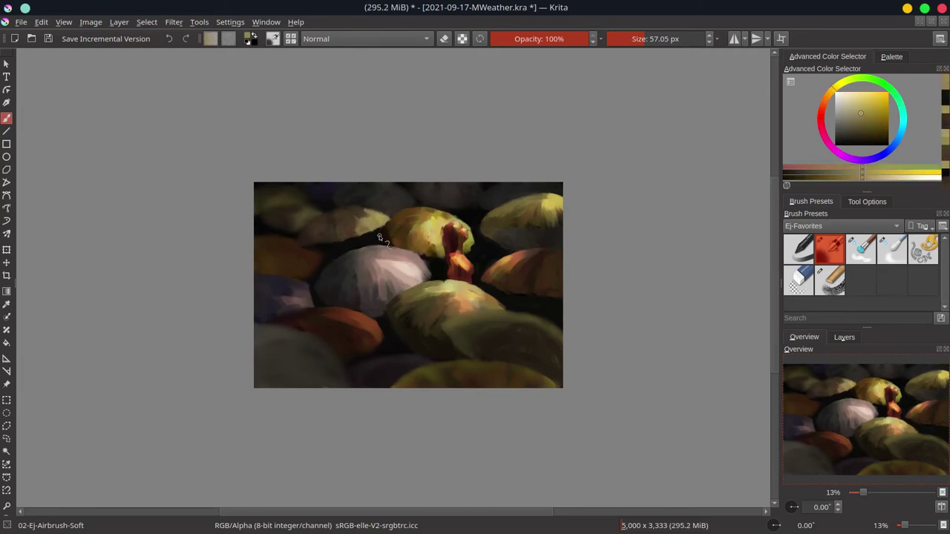
{"action": "left_click", "coordinate": [382, 210], "text": "ctrl"}
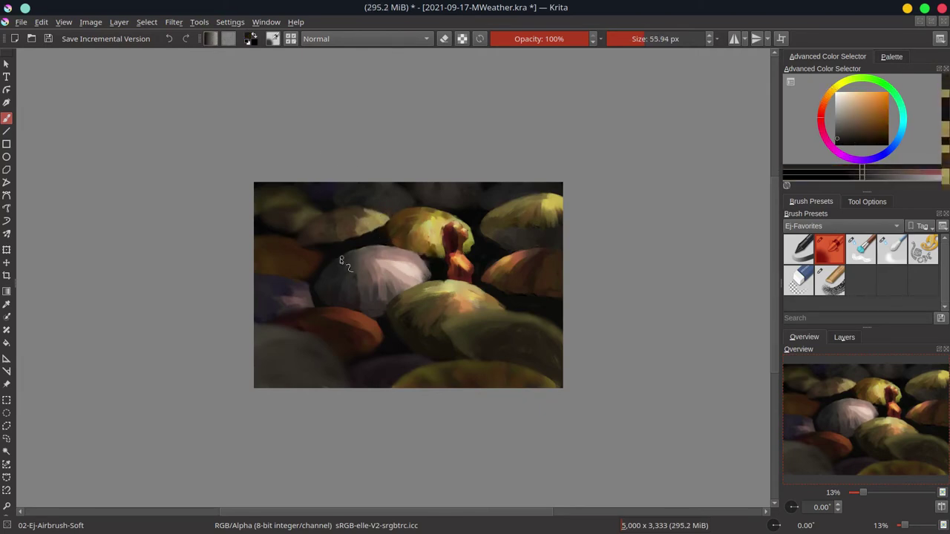
{"action": "left_click", "coordinate": [372, 291], "text": "ctrl"}
{"action": "left_click", "coordinate": [376, 221], "text": "ctrl"}
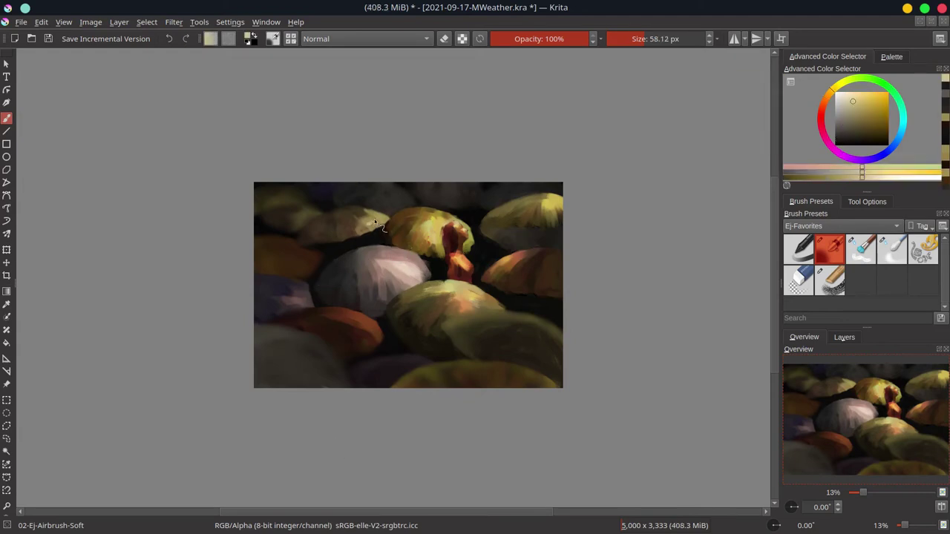
{"action": "left_click", "coordinate": [313, 306], "text": "ctrl"}
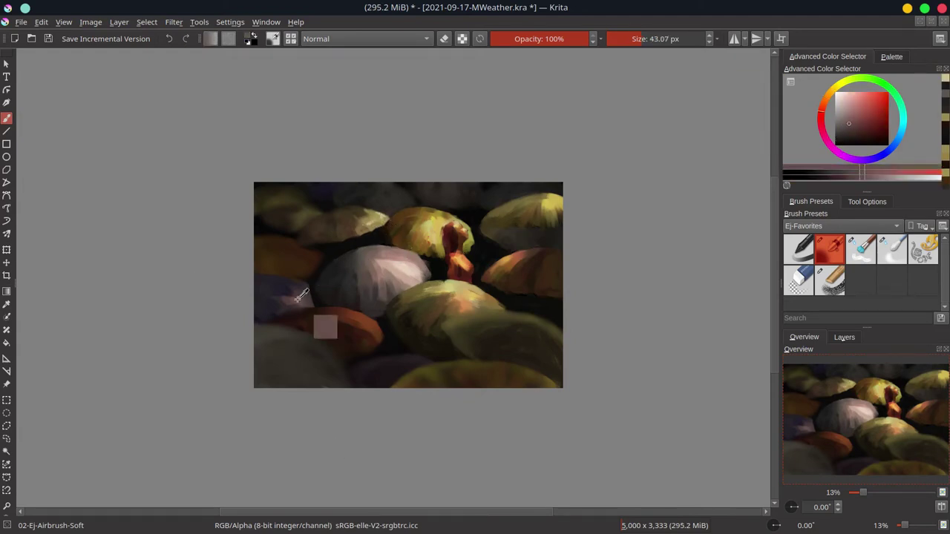
{"action": "mouse_move", "coordinate": [319, 297]}
{"action": "left_mouse_down", "text": "ctrl"}
{"action": "mouse_move", "coordinate": [289, 300]}
{"action": "mouse_move", "coordinate": [295, 314]}
{"action": "left_mouse_up", "text": "ctrl"}
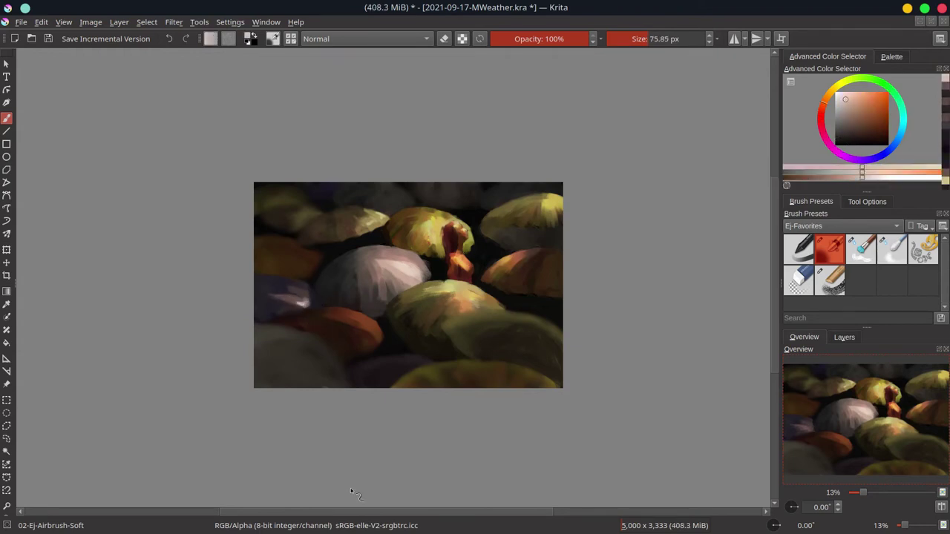
Step: Blend the purple umbrella, then add a bright pink highlight and orange-brown shading
{"action": "key", "text": "slash"}
{"action": "key", "text": "slash"}
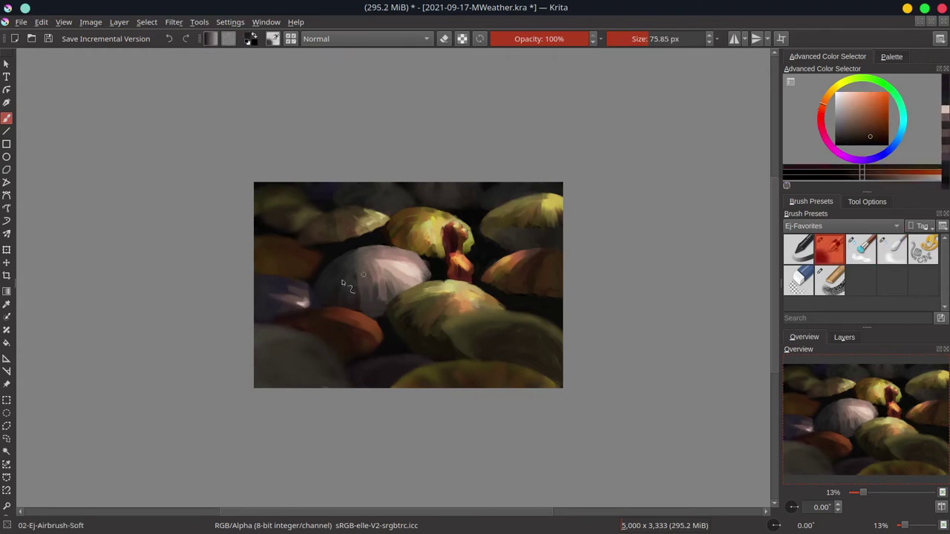
{"action": "left_click", "coordinate": [304, 301], "text": "ctrl"}
{"action": "left_click", "coordinate": [330, 295], "text": "ctrl"}
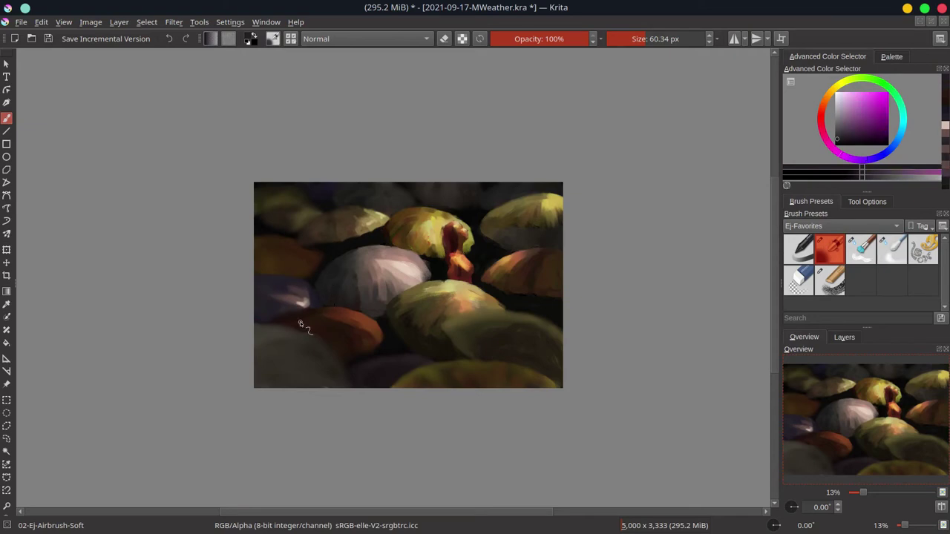
{"action": "left_click", "coordinate": [342, 211], "text": "ctrl"}
{"action": "left_click", "coordinate": [340, 244], "text": "ctrl"}
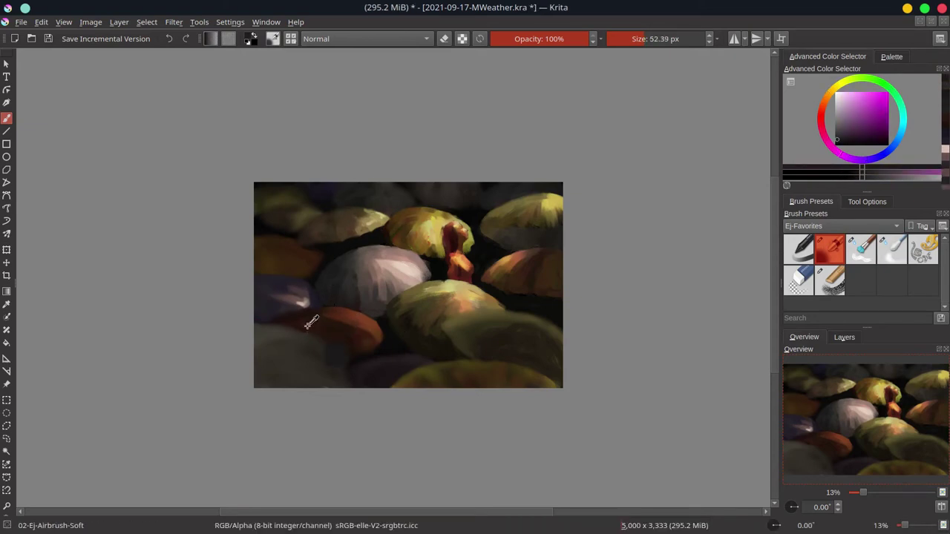
{"action": "left_click_drag", "start_coordinate": [311, 321], "coordinate": [366, 315]}
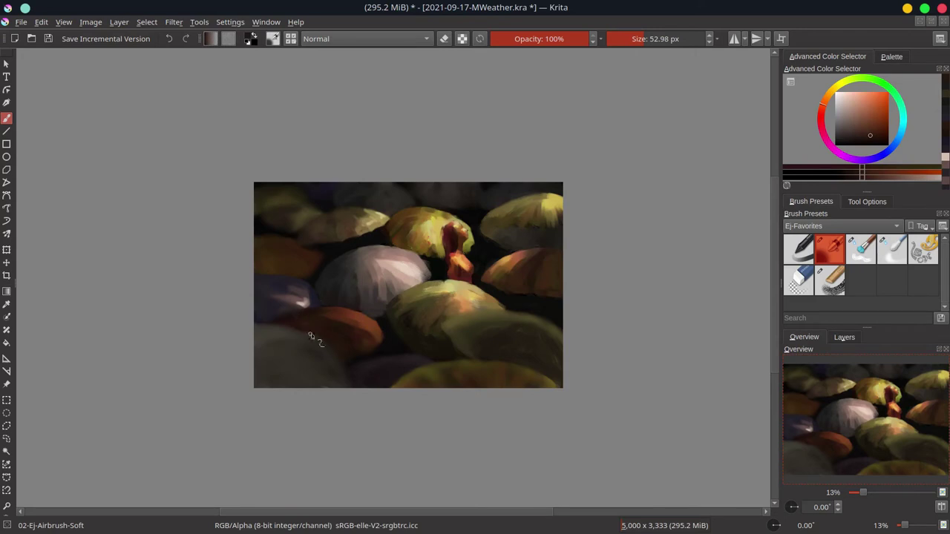
{"action": "left_click", "coordinate": [355, 320], "text": "ctrl"}
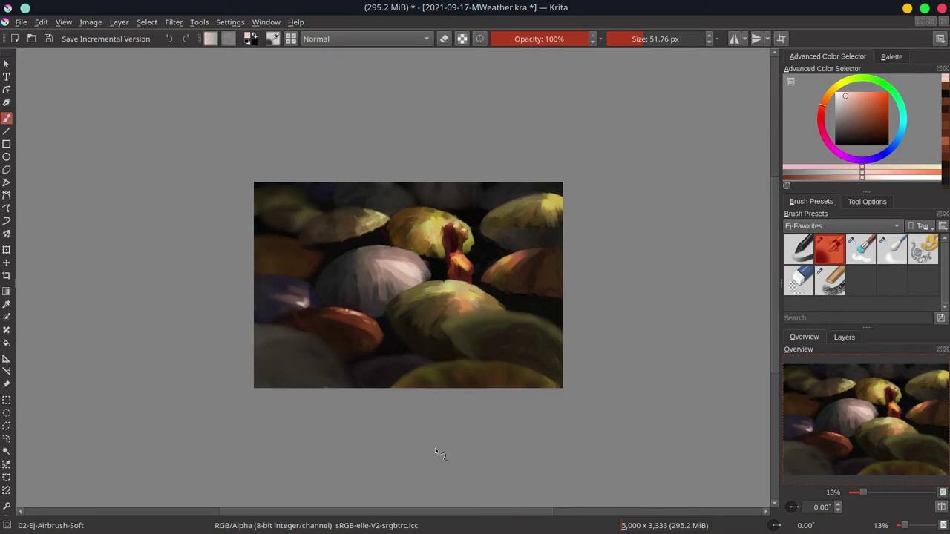
Step: Blend the olive areas and sample light pinkish grey from the white umbrella
{"action": "left_click", "coordinate": [542, 319], "text": "ctrl"}
{"action": "key", "text": "slash"}
{"action": "key", "text": "slash"}
{"action": "left_click", "coordinate": [510, 312], "text": "ctrl"}
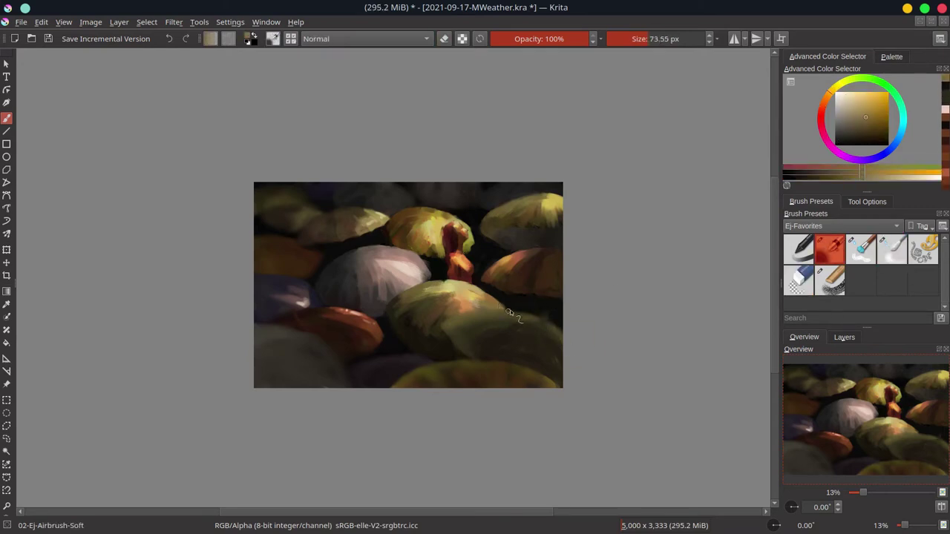
{"action": "left_click", "coordinate": [367, 315], "text": "ctrl"}
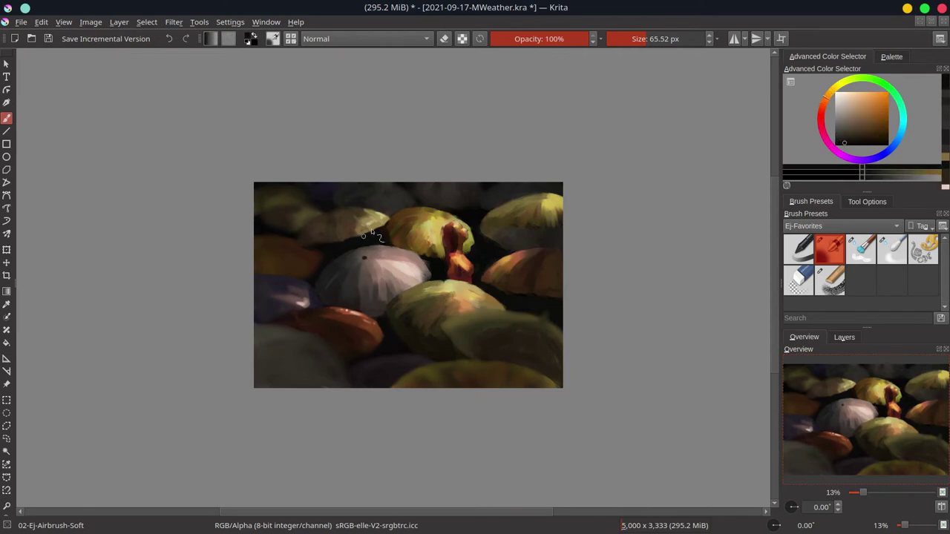
{"action": "scroll", "coordinate": [375, 279], "scroll_direction": "up", "scroll_amount": 2}
{"action": "left_click", "coordinate": [374, 282], "text": "ctrl"}
{"action": "left_click", "coordinate": [373, 284], "text": "ctrl"}
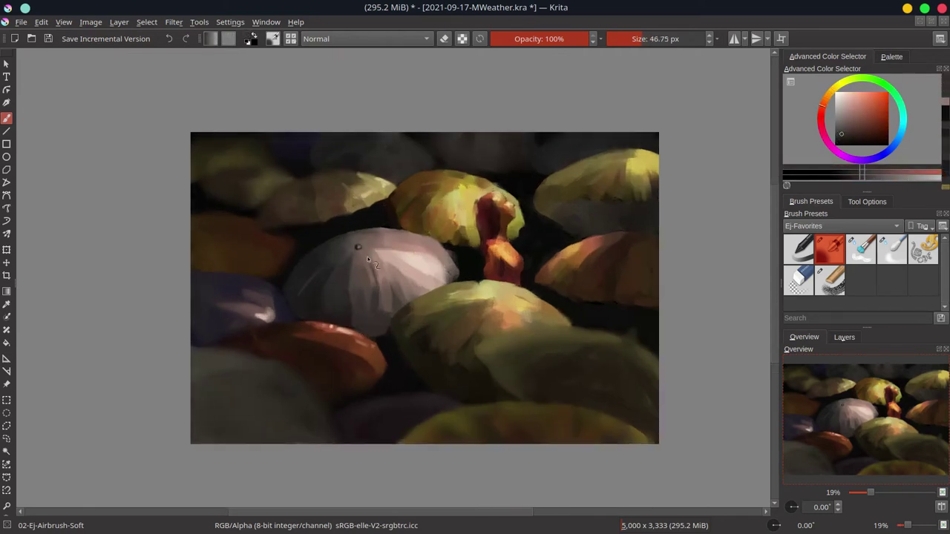
Step: Brighten the pale umbrella with pinkish strokes and mirror the canvas to check the composition
{"action": "left_click", "coordinate": [384, 307], "text": "ctrl"}
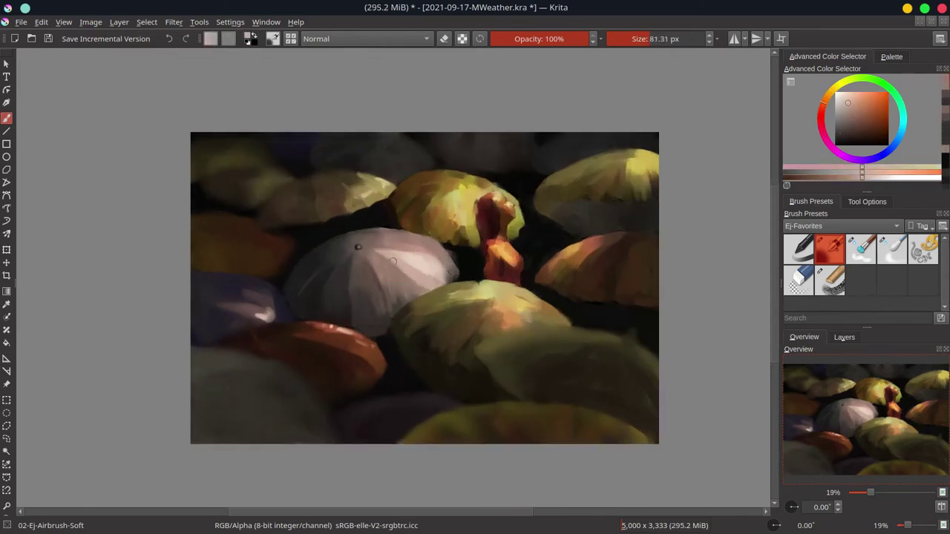
{"action": "left_click_drag", "start_coordinate": [374, 252], "coordinate": [427, 270]}
{"action": "key", "text": "m"}
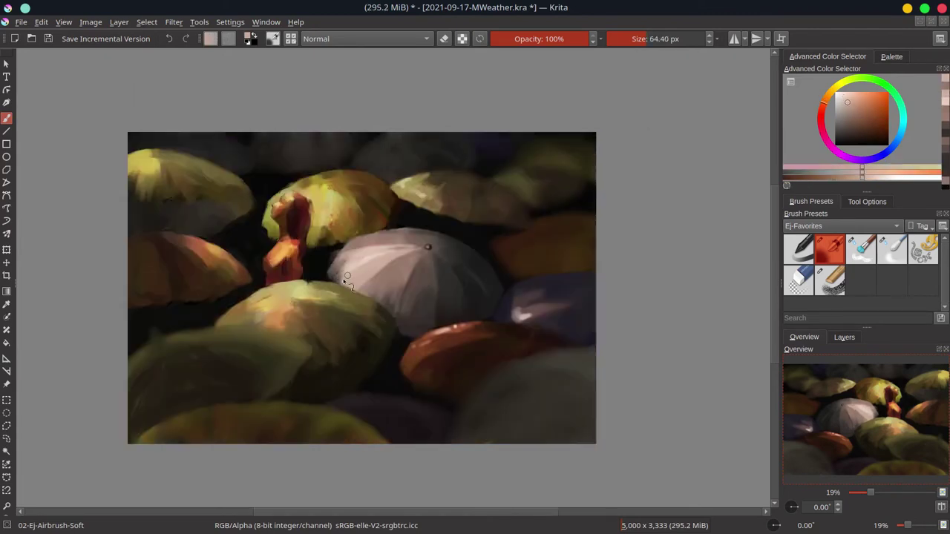
{"action": "left_click", "coordinate": [342, 316], "text": "ctrl"}
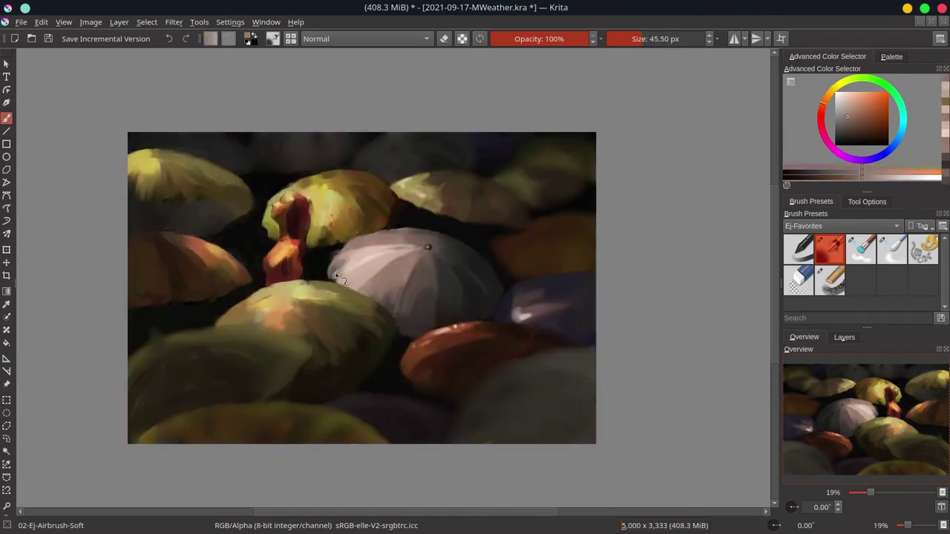
{"action": "left_click", "coordinate": [344, 253], "text": "ctrl"}
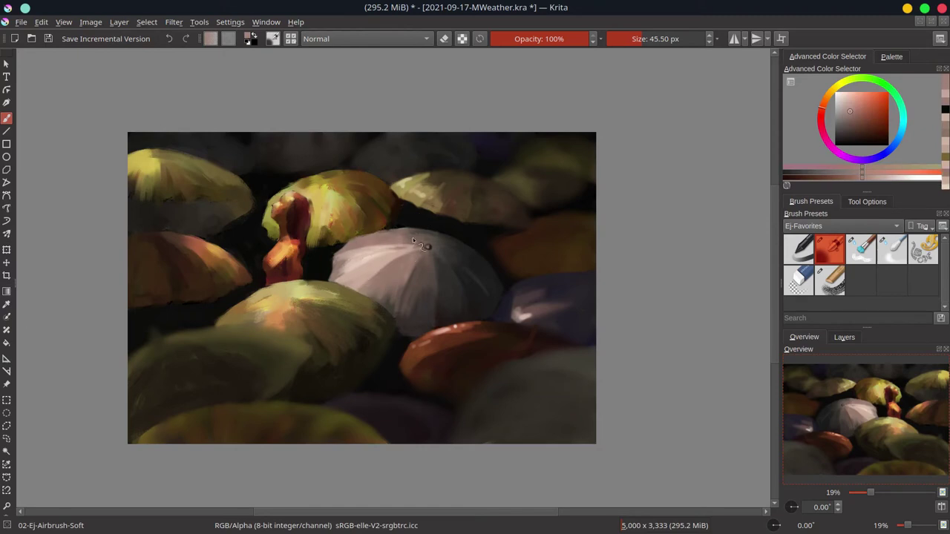
{"action": "left_click", "coordinate": [297, 355], "text": "ctrl"}
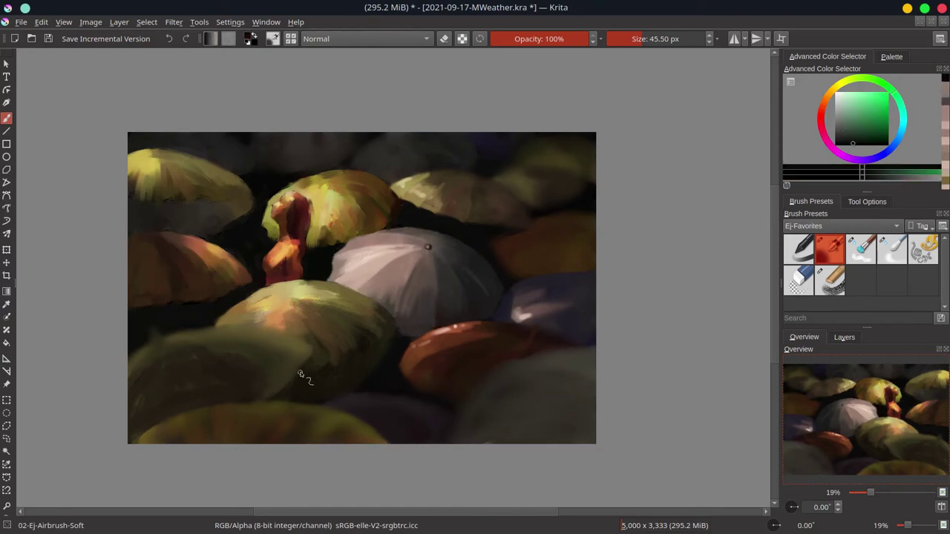
{"action": "left_click", "coordinate": [335, 248], "text": "ctrl"}
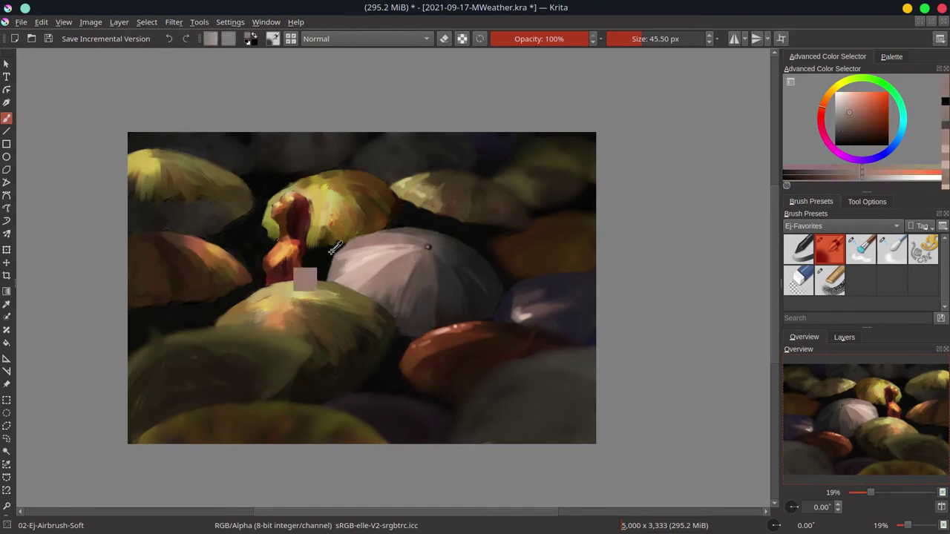
{"action": "left_click", "coordinate": [426, 248], "text": "ctrl"}
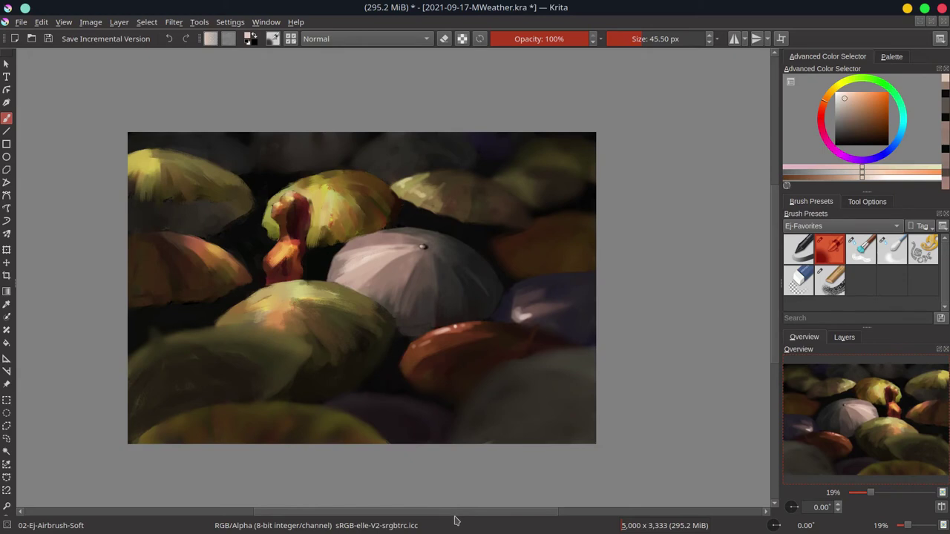
{"action": "left_click", "coordinate": [288, 383], "text": "ctrl"}
Step: Soften the umbrella edges with Blender-Blur, then mirror the canvas back
{"action": "key", "text": "slash"}
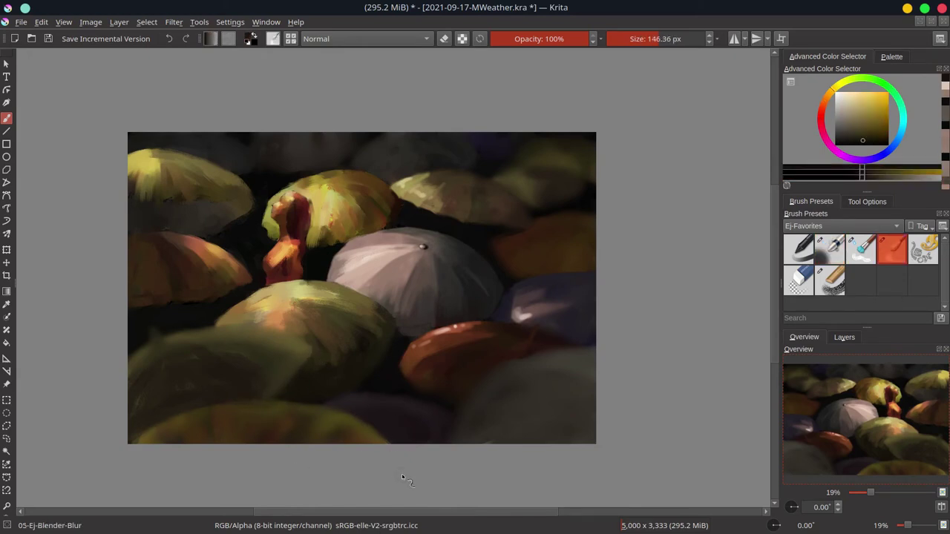
{"action": "left_click", "coordinate": [829, 252]}
{"action": "left_click", "coordinate": [354, 161], "text": "ctrl"}
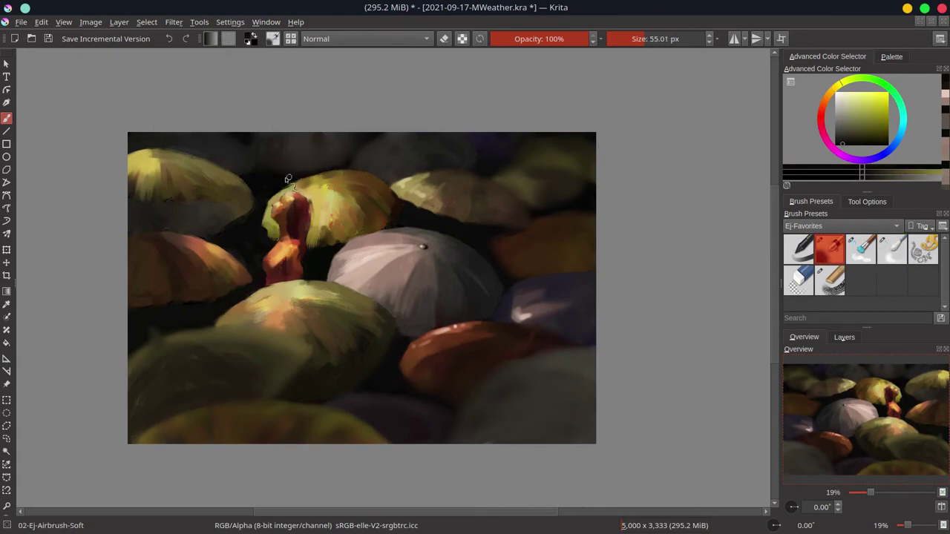
{"action": "left_click", "coordinate": [213, 236], "text": "ctrl"}
{"action": "key", "text": "slash"}
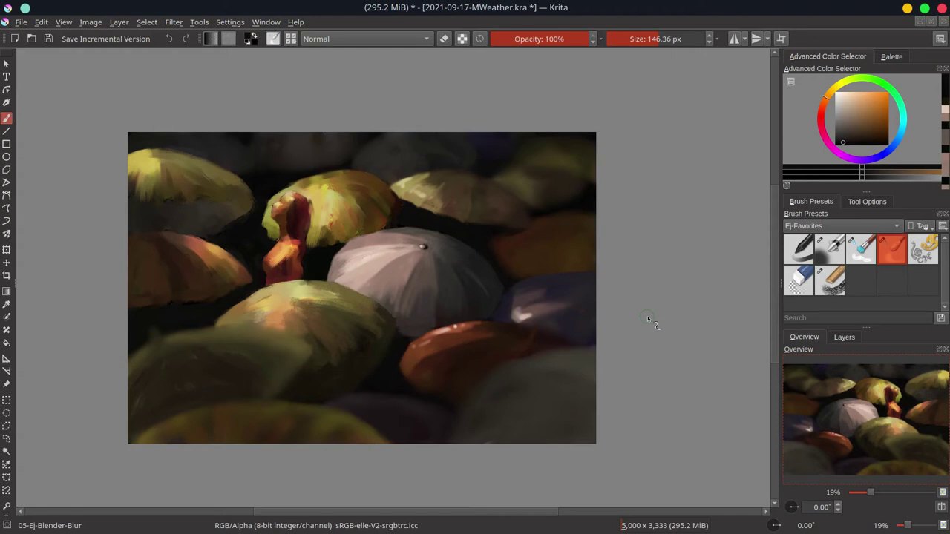
{"action": "key", "text": "m"}
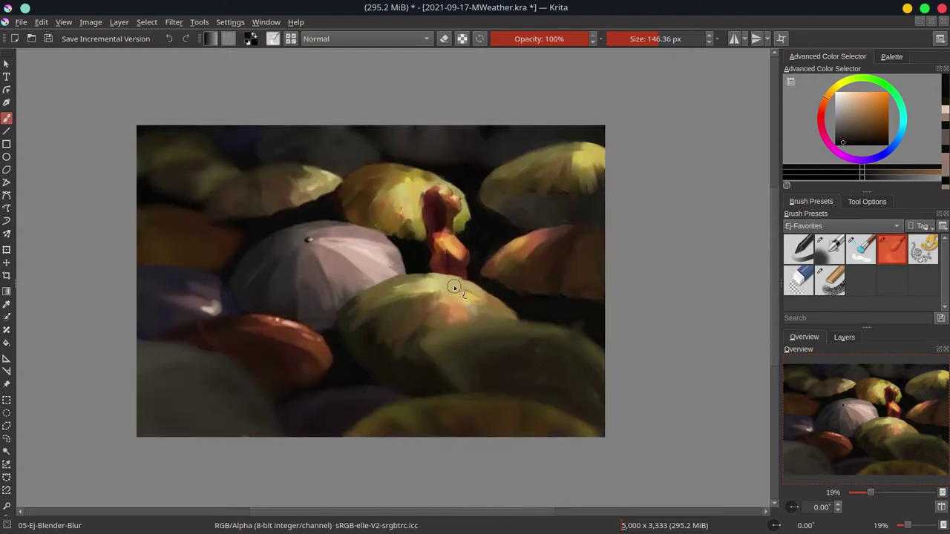
Step: Sample yellow and olive tones from the green umbrella with a slightly larger airbrush
{"action": "left_click", "coordinate": [449, 293], "text": "ctrl"}
{"action": "key", "text": "slash"}
{"action": "left_click", "coordinate": [447, 292], "text": "ctrl"}
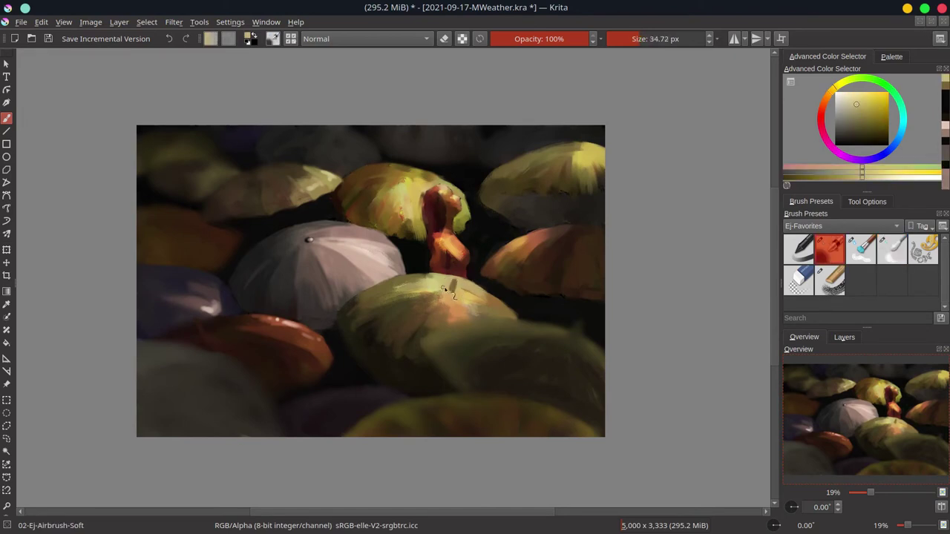
{"action": "left_click", "coordinate": [371, 338], "text": "ctrl"}
{"action": "key", "text": "bracketright"}
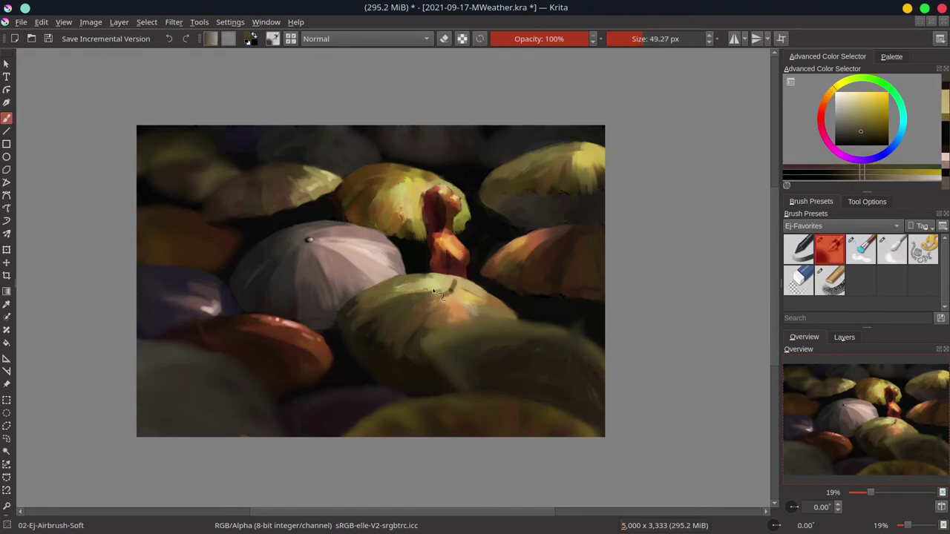
{"action": "left_click", "coordinate": [388, 294], "text": "ctrl"}
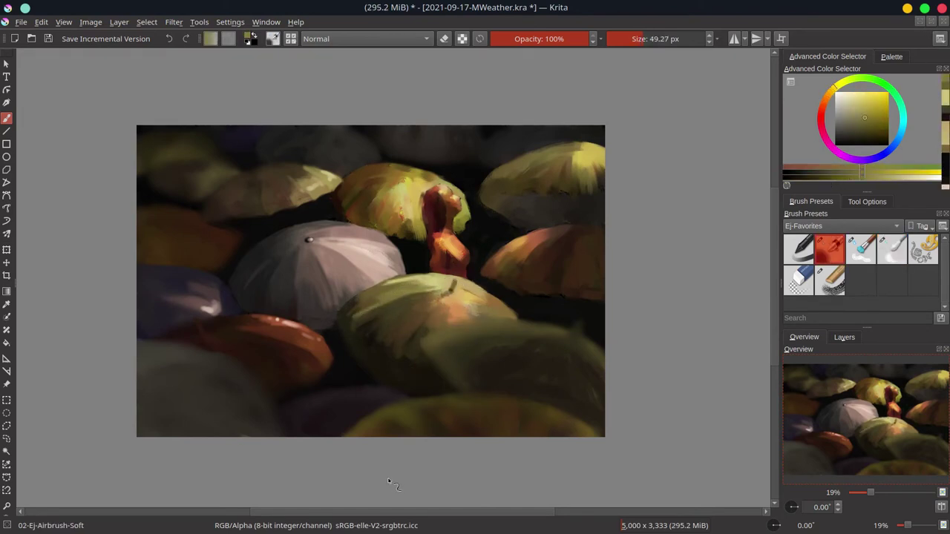
{"action": "left_click", "coordinate": [397, 354], "text": "ctrl"}
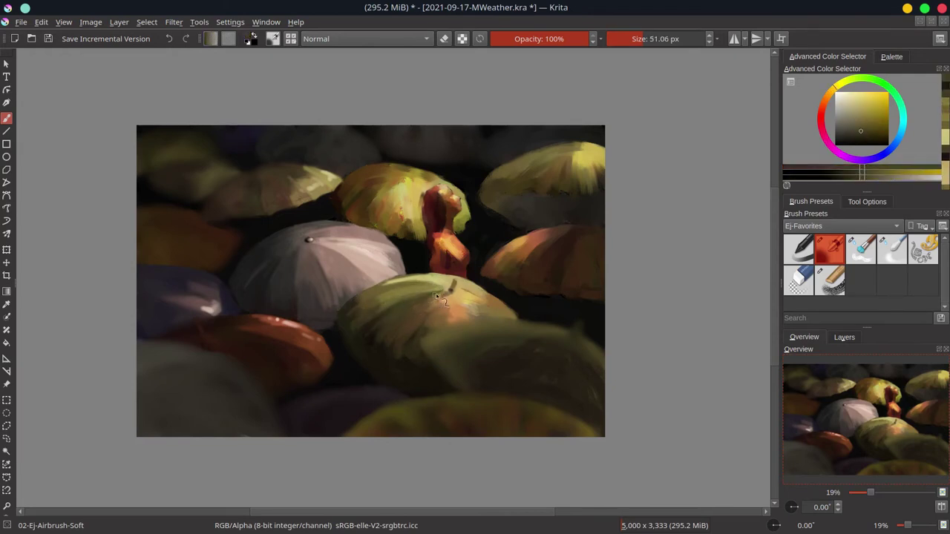
{"action": "left_click", "coordinate": [416, 329], "text": "ctrl"}
Step: Add orange-yellow highlights, darker olive shading and a dark brown shadow to the green umbrella, then save
{"action": "left_click", "coordinate": [458, 381], "text": "ctrl"}
{"action": "left_click", "coordinate": [450, 311], "text": "ctrl"}
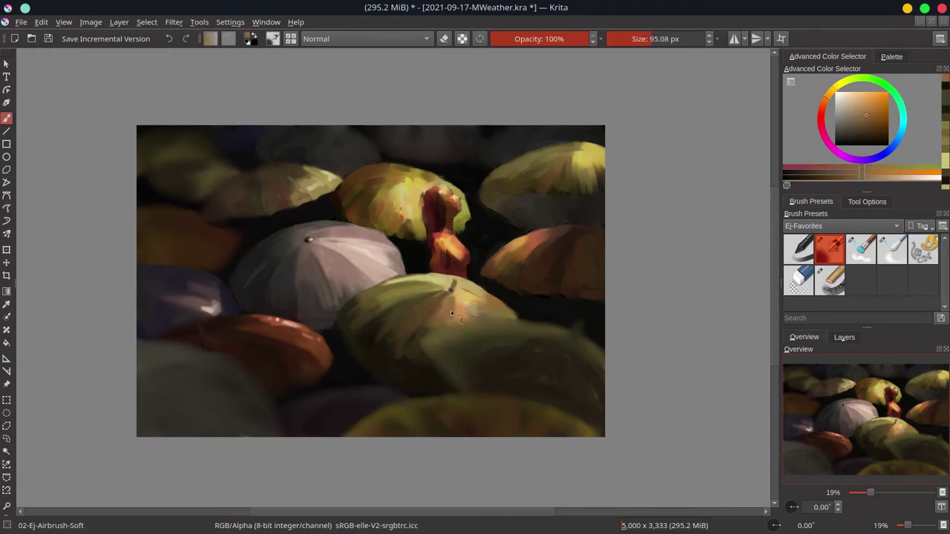
{"action": "left_click", "coordinate": [475, 318], "text": "ctrl"}
{"action": "left_click", "coordinate": [475, 308], "text": "ctrl"}
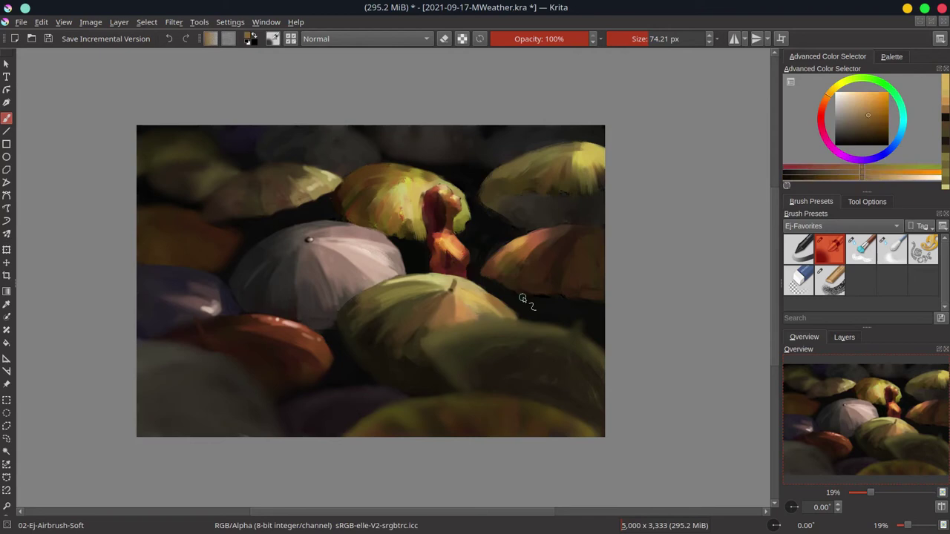
{"action": "left_click", "coordinate": [449, 297], "text": "ctrl"}
{"action": "left_click", "coordinate": [382, 392], "text": "ctrl"}
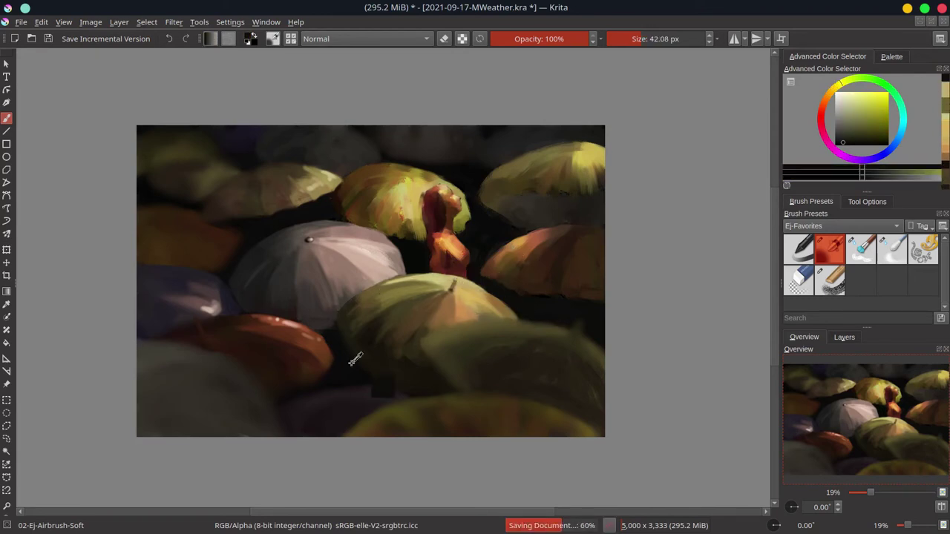
{"action": "left_click", "coordinate": [415, 342], "text": "ctrl"}
{"action": "left_click", "coordinate": [447, 289], "text": "ctrl"}
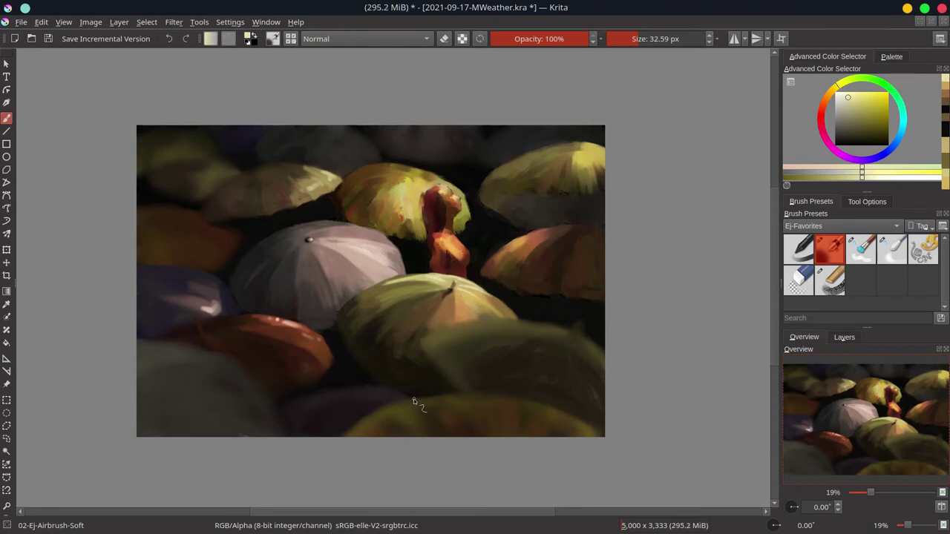
{"action": "key", "text": "ctrl+s"}
Step: Blend the umbrella strokes with Blender-Blur and save again
{"action": "key", "text": "slash"}
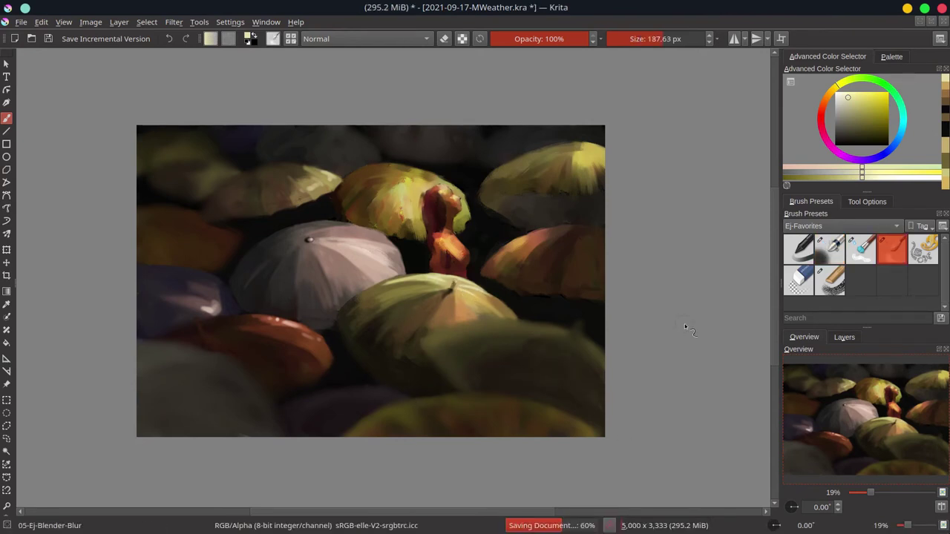
{"action": "left_click_drag", "start_coordinate": [282, 215], "coordinate": [267, 218]}
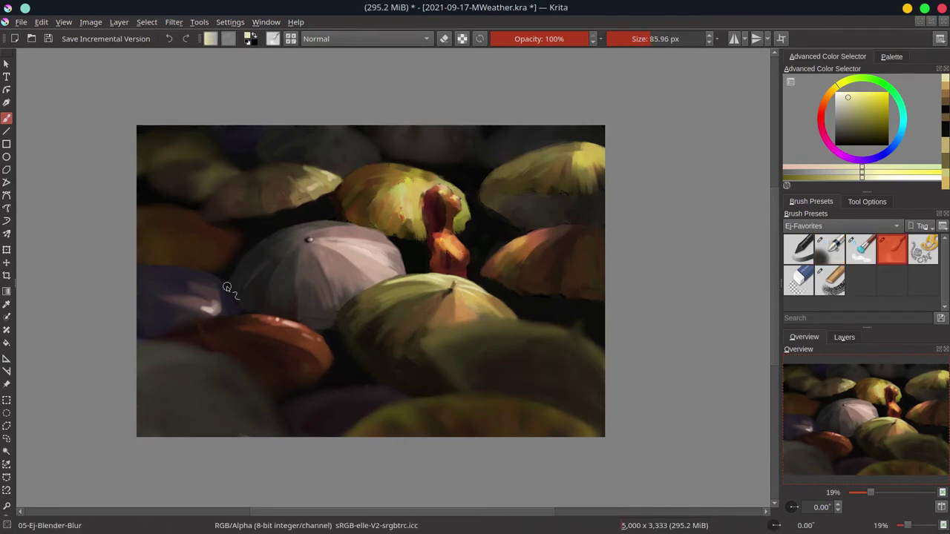
{"action": "key", "text": "slash"}
{"action": "left_click", "coordinate": [336, 340], "text": "ctrl"}
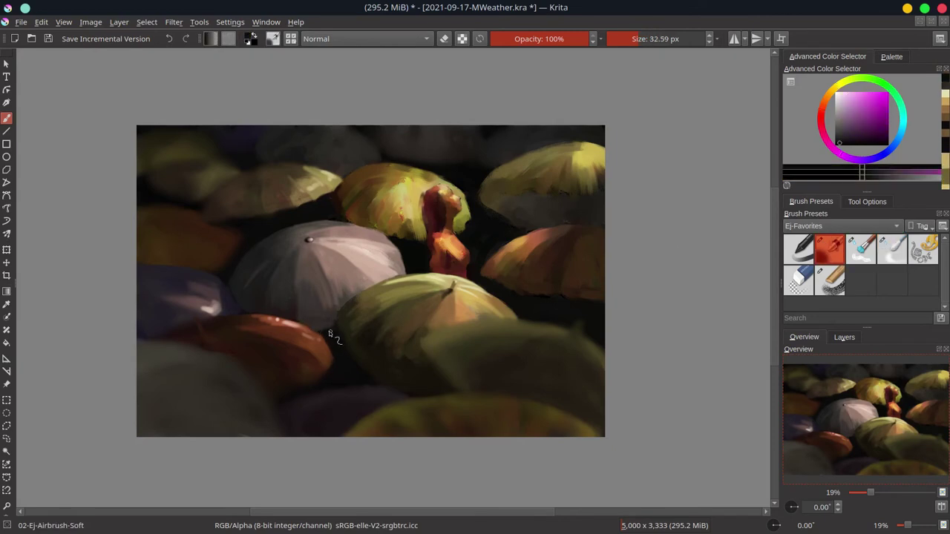
{"action": "left_click", "coordinate": [282, 223], "text": "ctrl"}
{"action": "key", "text": "slash"}
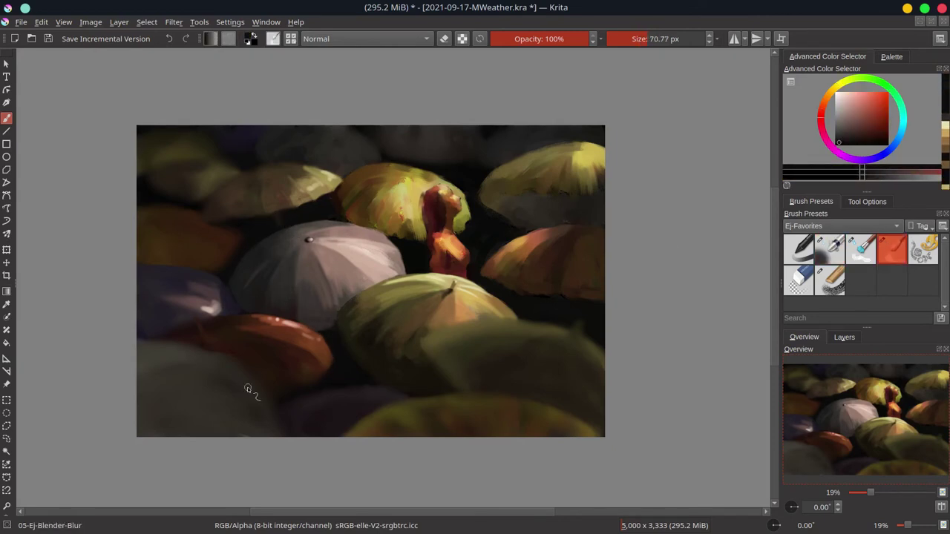
{"action": "key", "text": "ctrl+s"}
Step: Paint yellow and dark orange-brown strokes on the upper umbrella with Airbrush-Soft
{"action": "key", "text": "/"}
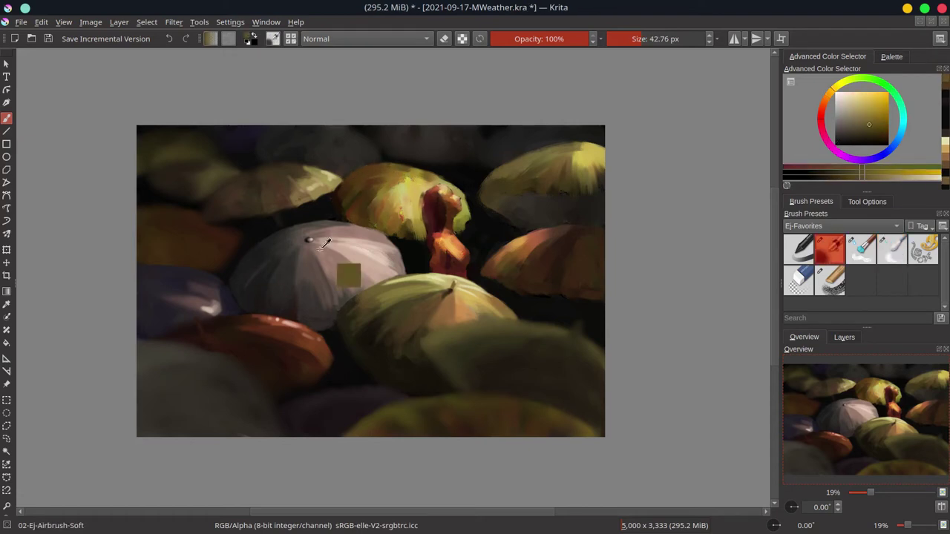
{"action": "left_click", "coordinate": [409, 175], "text": "ctrl"}
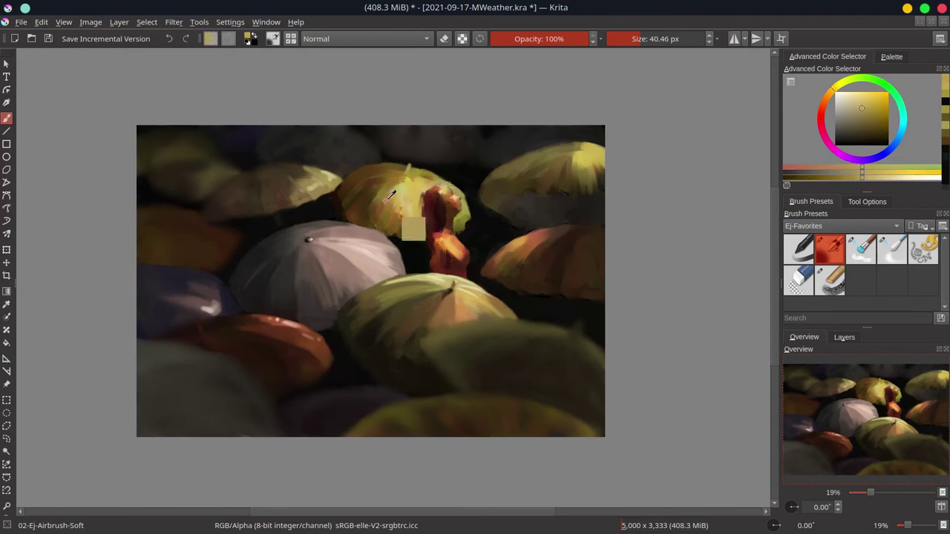
{"action": "left_click", "coordinate": [385, 187], "text": "ctrl"}
{"action": "left_click", "coordinate": [395, 174], "text": "ctrl"}
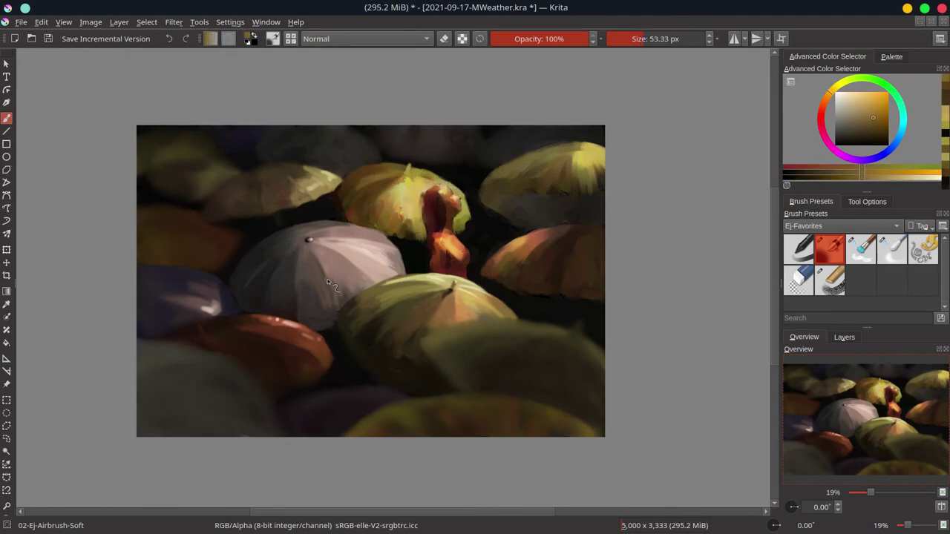
{"action": "left_click", "coordinate": [334, 288], "text": "ctrl"}
{"action": "left_click", "coordinate": [373, 166], "text": "ctrl"}
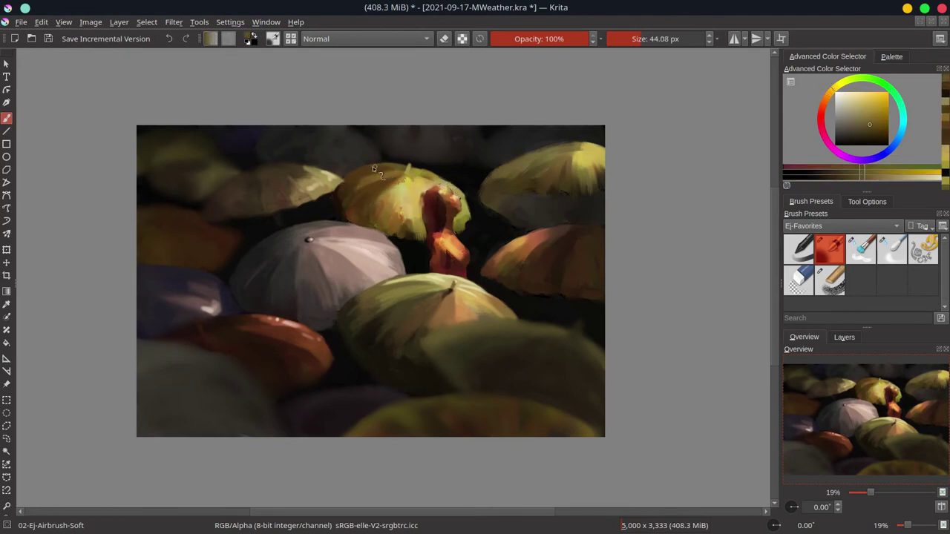
{"action": "left_click", "coordinate": [441, 179], "text": "ctrl"}
{"action": "left_click", "coordinate": [401, 193], "text": "ctrl"}
{"action": "left_click", "coordinate": [371, 192], "text": "ctrl"}
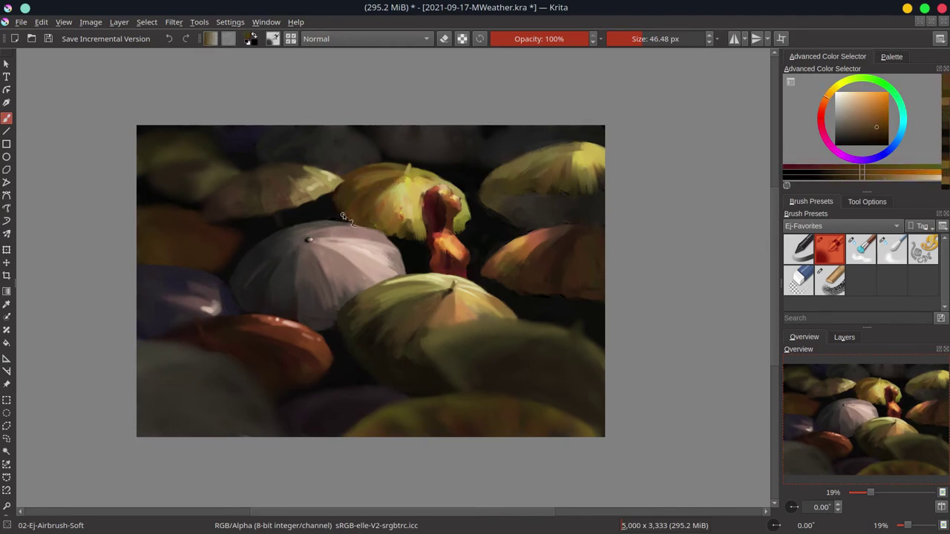
Step: Add light and warm tan brushwork to the umbrellas, rotating the canvas diagonally
{"action": "left_click", "coordinate": [349, 212], "text": "ctrl"}
{"action": "left_click", "coordinate": [371, 200], "text": "ctrl"}
{"action": "left_click", "coordinate": [408, 194], "text": "ctrl"}
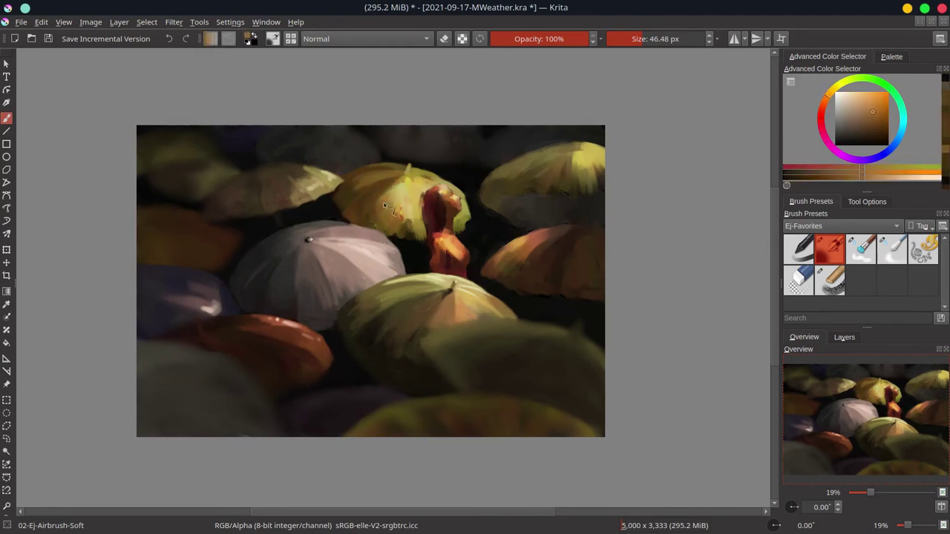
{"action": "left_click", "coordinate": [398, 203], "text": "ctrl"}
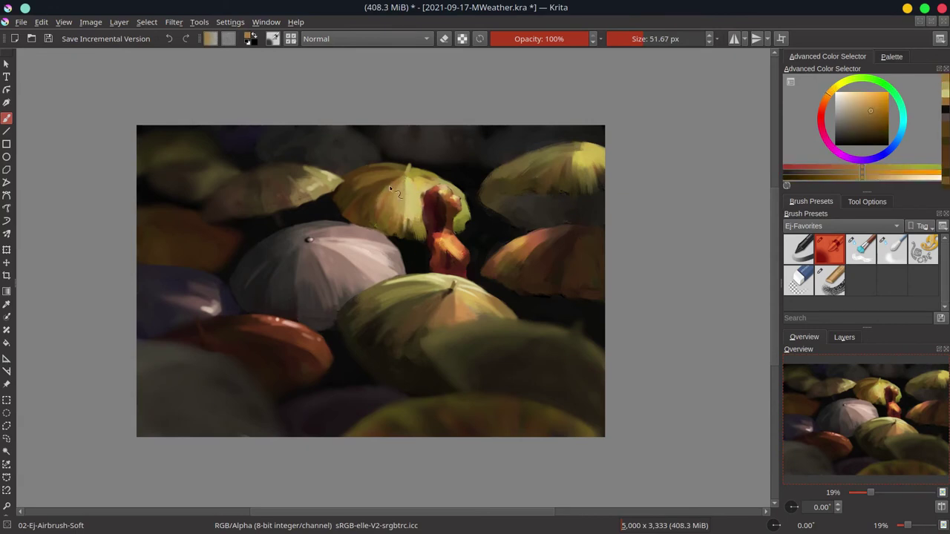
{"action": "left_click", "coordinate": [382, 216], "text": "ctrl"}
{"action": "left_click", "coordinate": [399, 227], "text": "ctrl"}
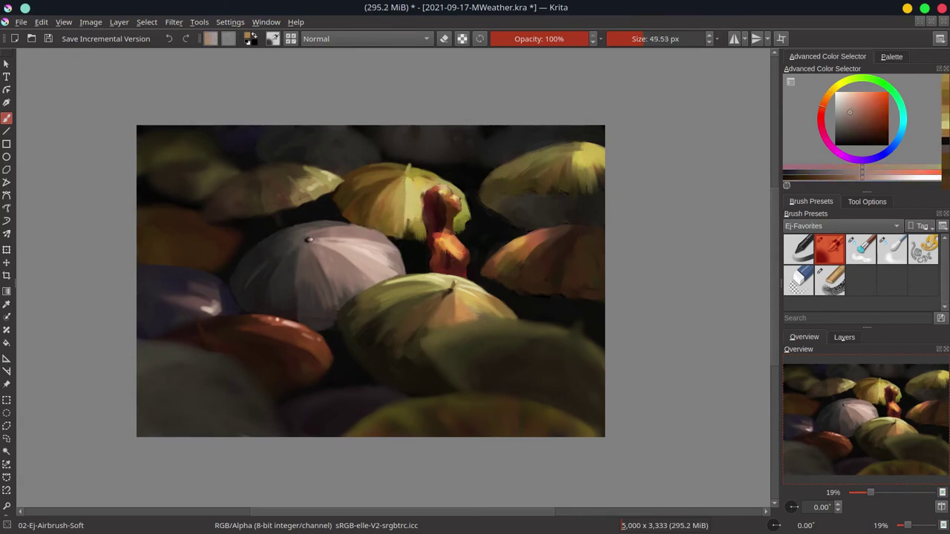
{"action": "left_click_drag", "start_coordinate": [400, 227], "coordinate": [299, 512]}
{"action": "left_click", "coordinate": [312, 235], "text": "ctrl"}
Step: Save, then paint small light-yellow strokes beside the red figure's edge
{"action": "key", "text": "ctrl+s"}
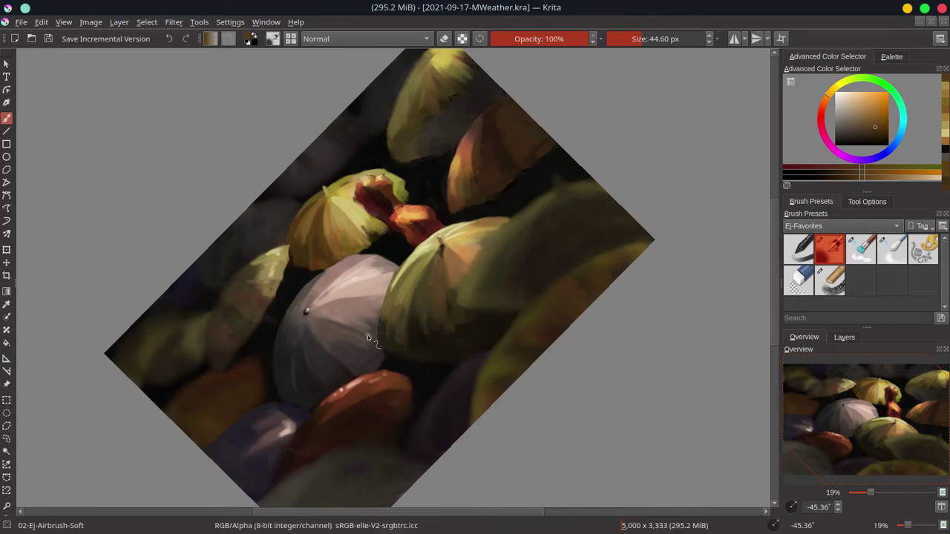
{"action": "left_click_drag", "start_coordinate": [395, 199], "coordinate": [387, 220]}
{"action": "left_click", "coordinate": [364, 227], "text": "ctrl"}
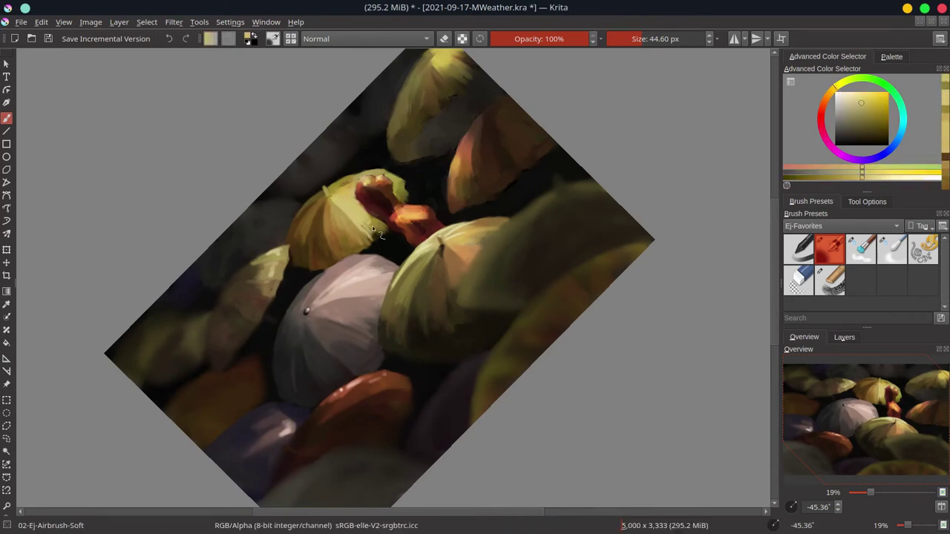
{"action": "left_click", "coordinate": [376, 241], "text": "ctrl"}
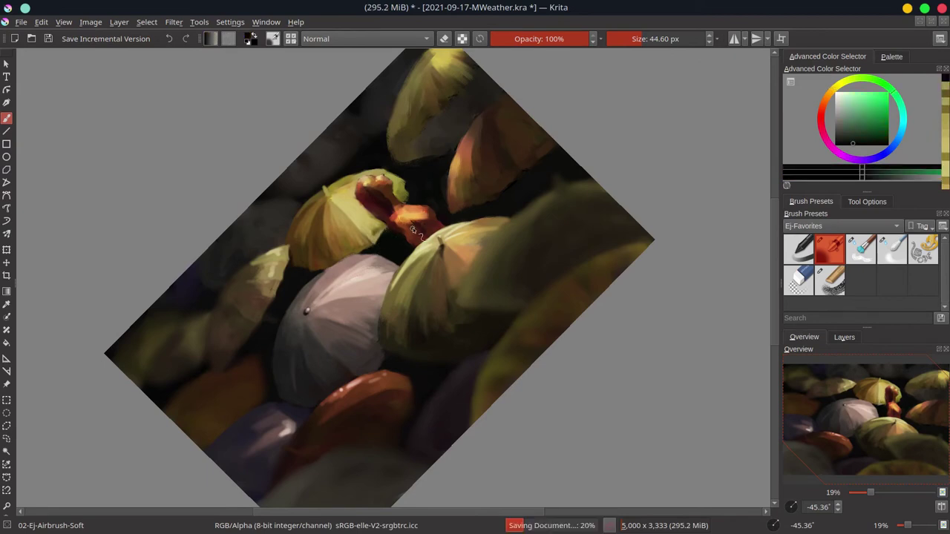
Step: Reset the canvas rotation to upright and refine the figure's edge with lighter yellow
{"action": "key", "text": "5"}
{"action": "left_click", "coordinate": [403, 202], "text": "ctrl"}
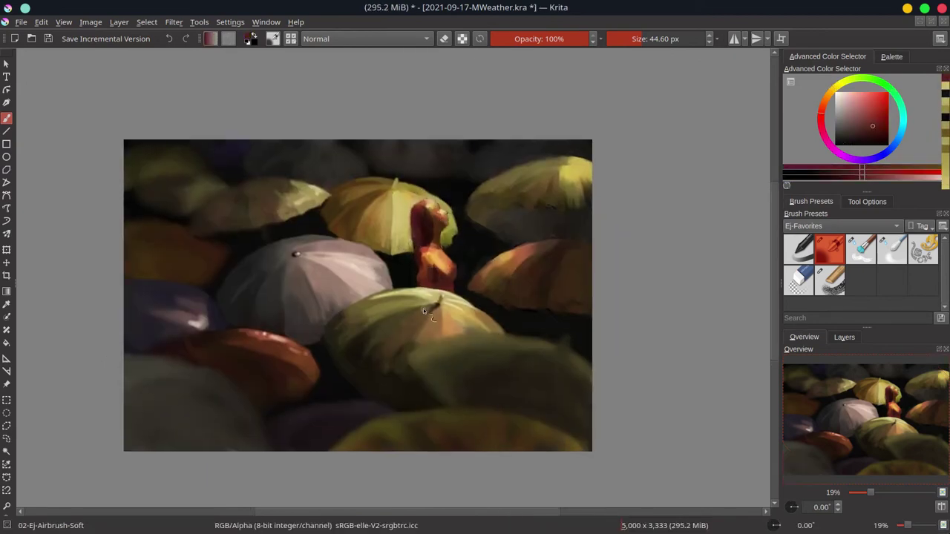
{"action": "left_click", "coordinate": [850, 101]}
{"action": "left_click_drag", "start_coordinate": [477, 173], "coordinate": [468, 193]}
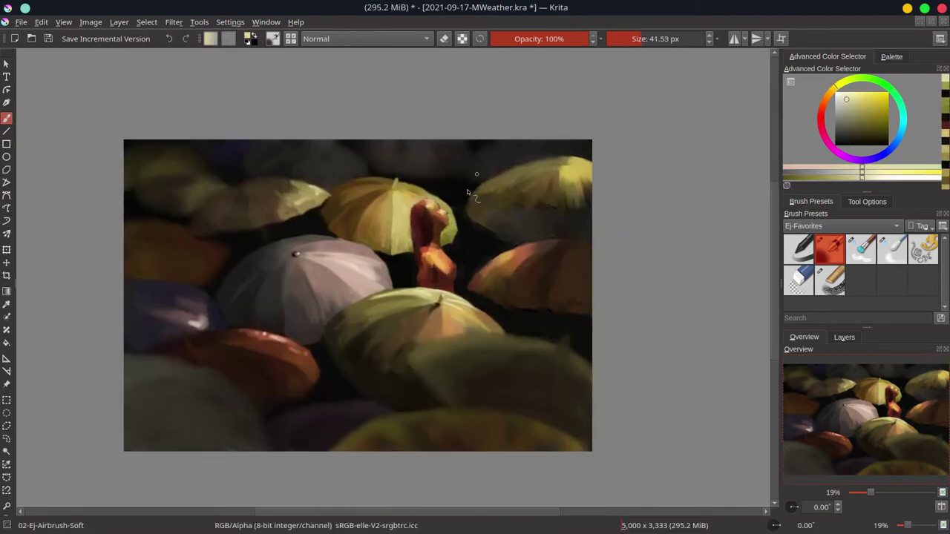
Step: Dab light peach, yellow and green raindrops on the umbrellas, save, and zoom out
{"action": "left_click", "coordinate": [301, 268], "text": "ctrl"}
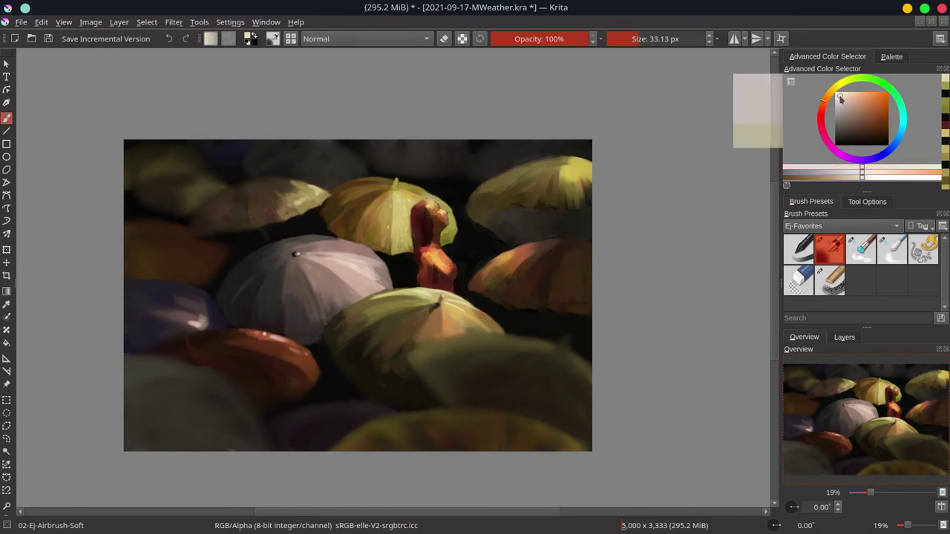
{"action": "left_click_drag", "start_coordinate": [301, 269], "coordinate": [338, 265]}
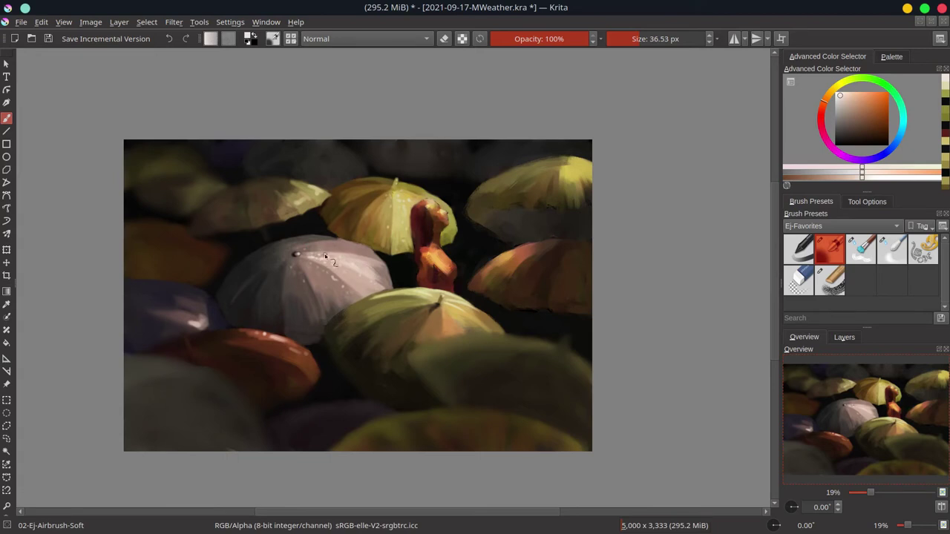
{"action": "left_click", "coordinate": [308, 200], "text": "ctrl"}
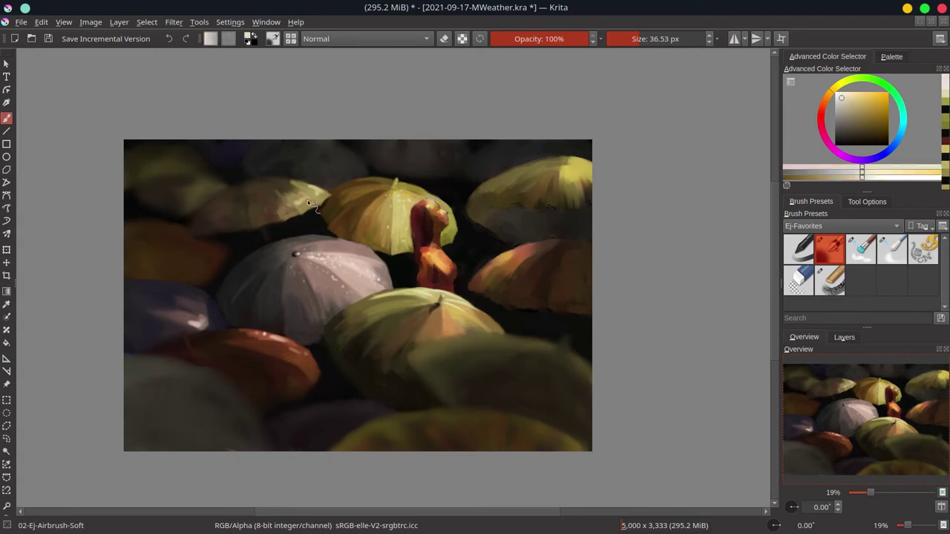
{"action": "left_click", "coordinate": [438, 299], "text": "ctrl"}
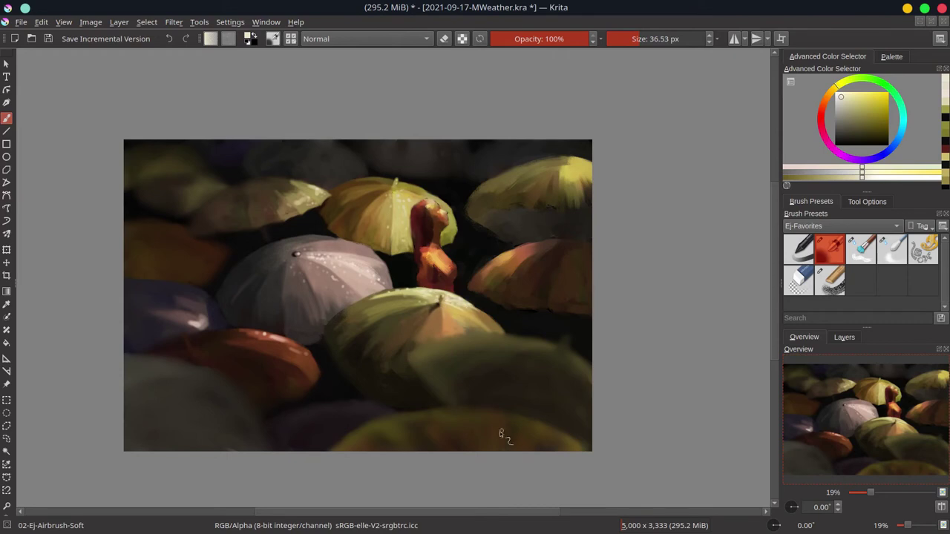
{"action": "key", "text": "ctrl+s"}
{"action": "key", "text": "minus"}
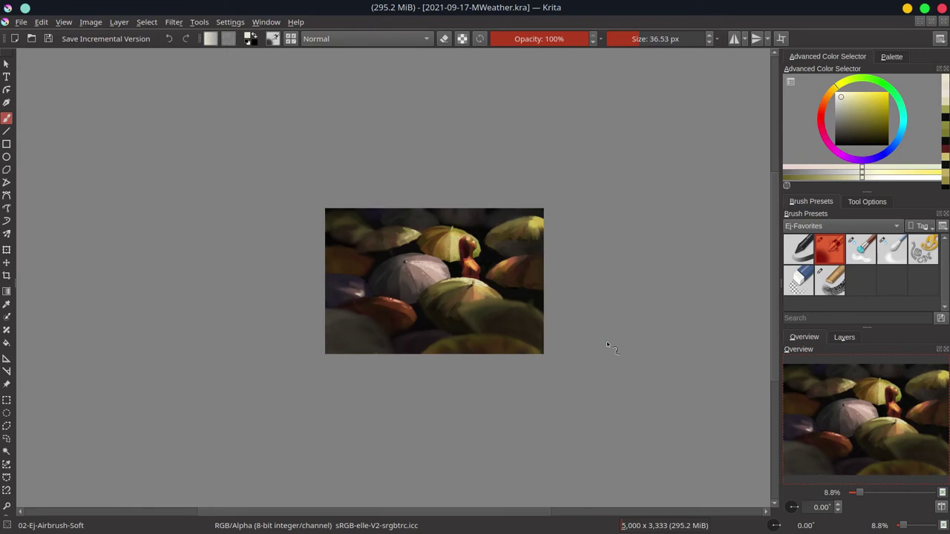
Step: Paint dark shading under the upper-right umbrella on a tilted, then re-straightened canvas
{"action": "key", "text": "plus"}
{"action": "key", "text": "ctrl+bracketleft"}
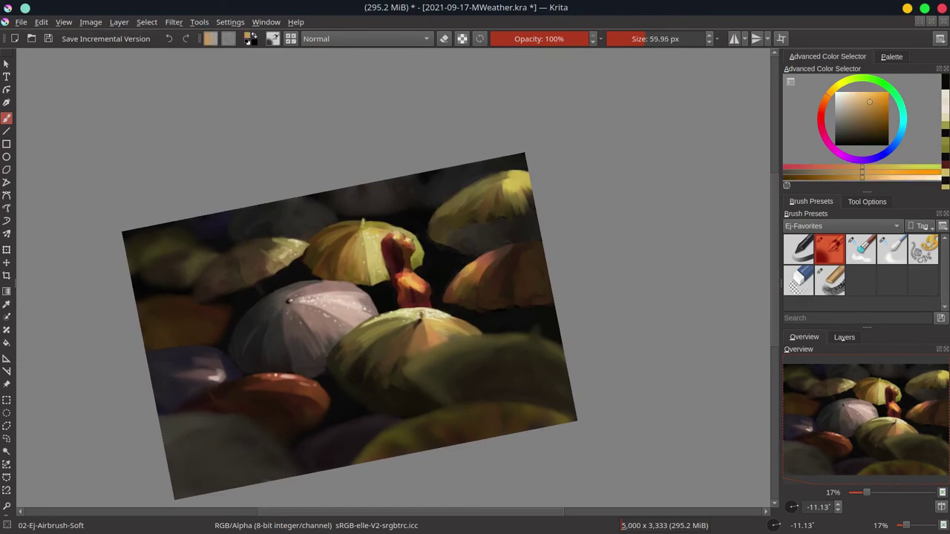
{"action": "key", "text": "bracketright"}
{"action": "left_click", "coordinate": [502, 247], "text": "ctrl"}
{"action": "mouse_move", "coordinate": [534, 234]}
{"action": "left_mouse_down"}
{"action": "mouse_move", "coordinate": [445, 245]}
{"action": "mouse_move", "coordinate": [466, 227]}
{"action": "left_mouse_up"}
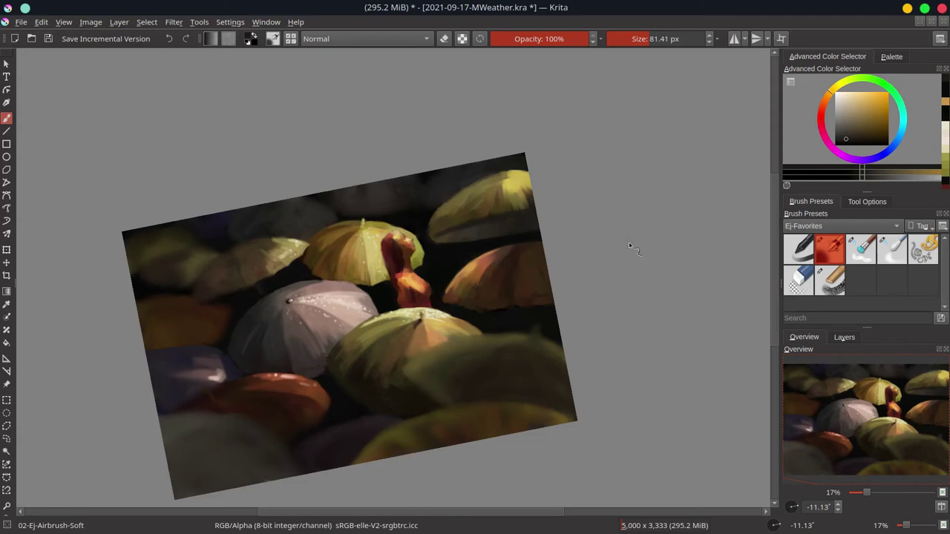
{"action": "left_click", "coordinate": [496, 291], "text": "ctrl"}
{"action": "key", "text": "5"}
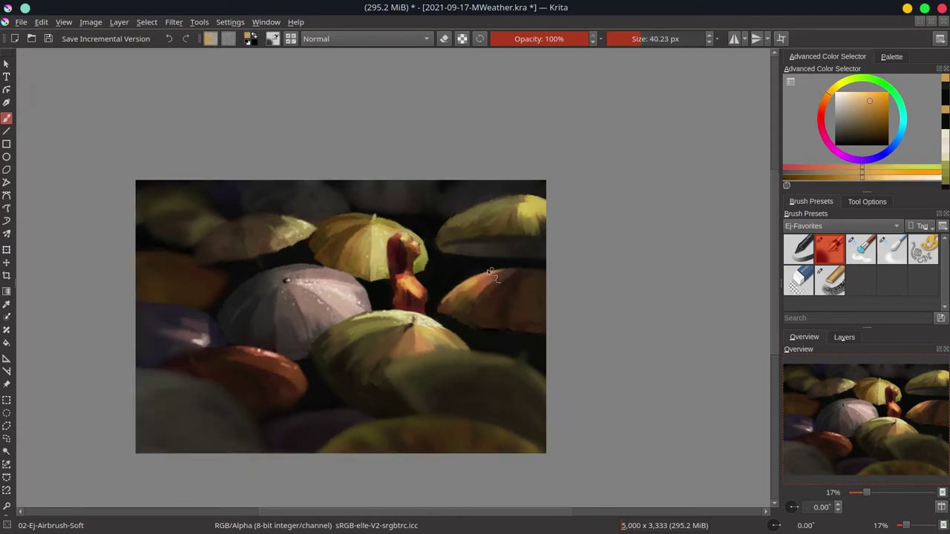
Step: Add warm reddish-brown shading to the orange umbrella
{"action": "left_click", "coordinate": [477, 338], "text": "ctrl"}
{"action": "key", "text": "bracketleft"}
{"action": "key", "text": "bracketleft"}
{"action": "left_click", "coordinate": [512, 331], "text": "ctrl"}
{"action": "key", "text": "bracketleft"}
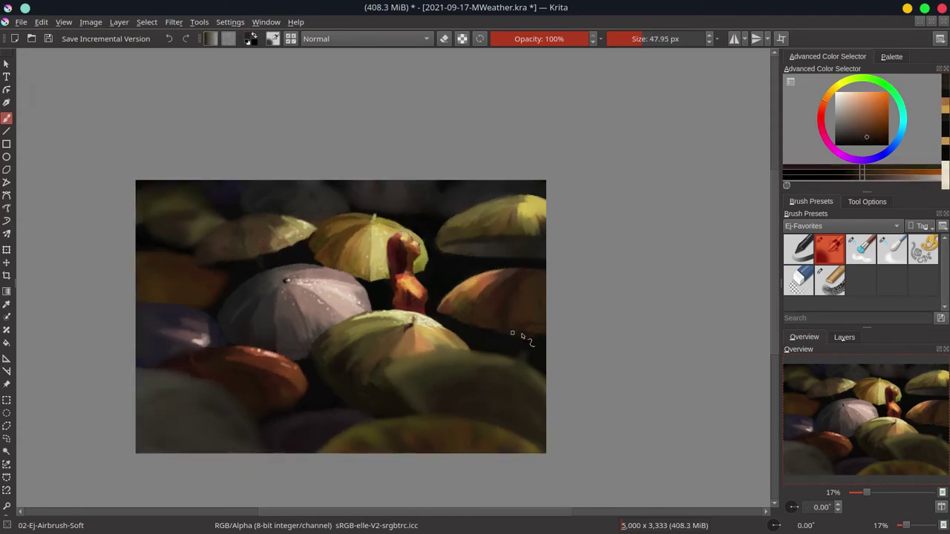
{"action": "left_click", "coordinate": [470, 329], "text": "ctrl"}
{"action": "key", "text": "bracketright"}
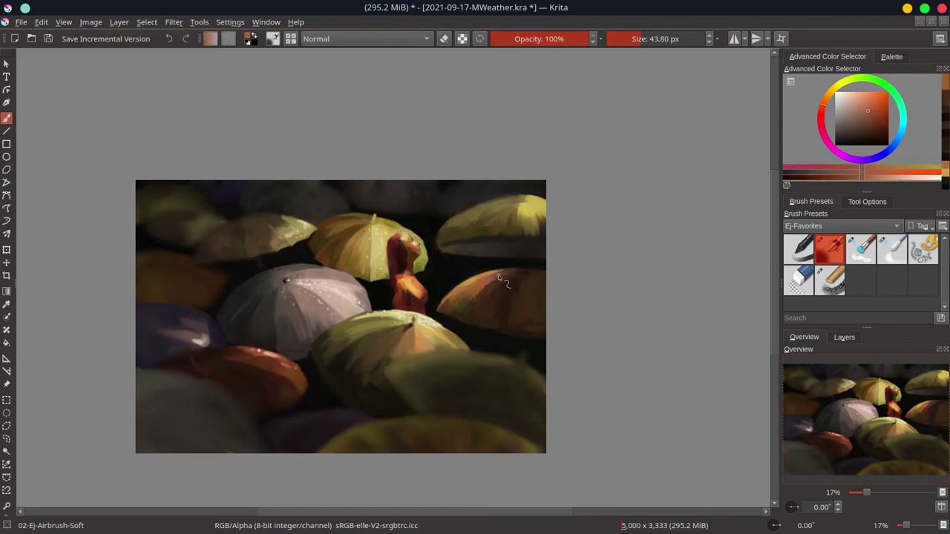
{"action": "left_click", "coordinate": [496, 299], "text": "ctrl"}
{"action": "key", "text": "bracketright"}
{"action": "left_click", "coordinate": [492, 278], "text": "ctrl"}
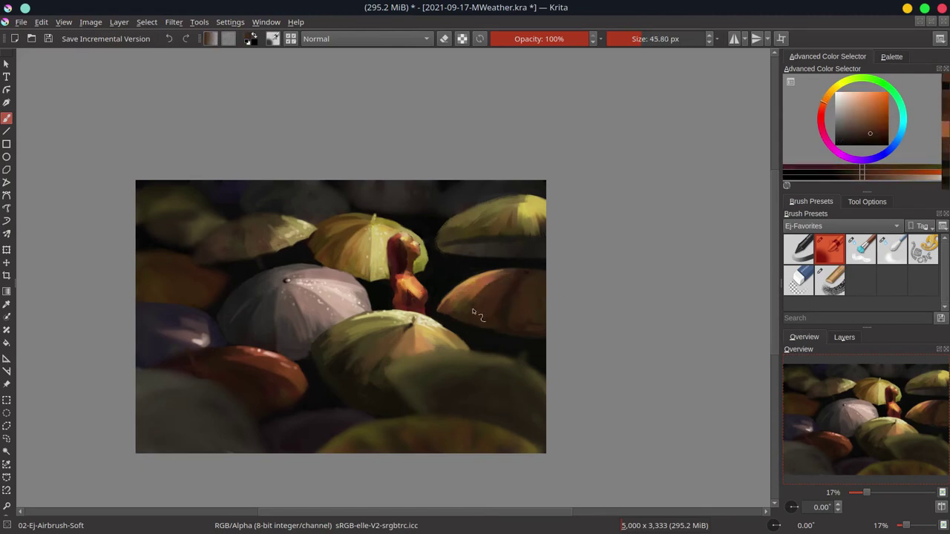
Step: Deepen the right umbrellas with brown, dark olive-yellow and dark orange-brown tones
{"action": "left_click", "coordinate": [539, 326], "text": "ctrl"}
{"action": "key", "text": "bracketright"}
{"action": "left_click", "coordinate": [521, 297], "text": "ctrl"}
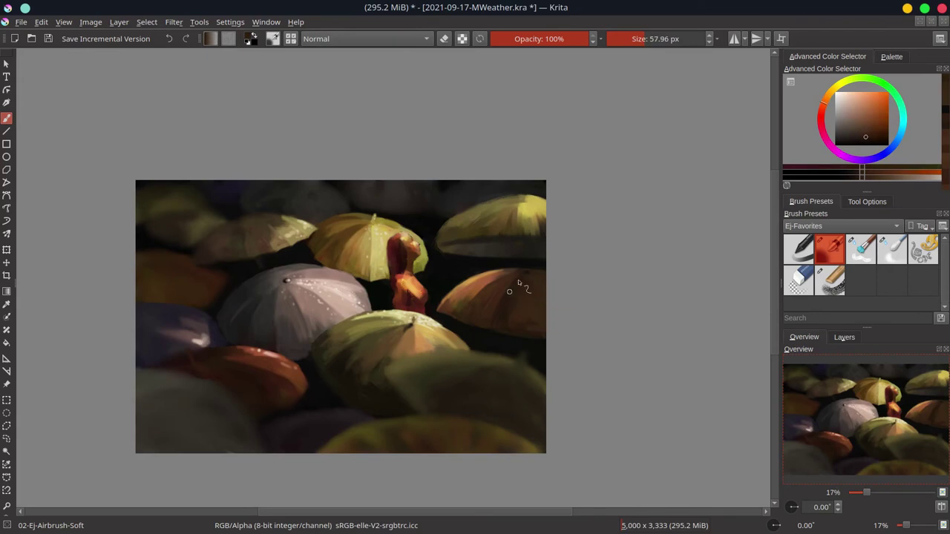
{"action": "key", "text": "bracketright"}
{"action": "key", "text": "bracketright"}
{"action": "left_click", "coordinate": [549, 349], "text": "ctrl"}
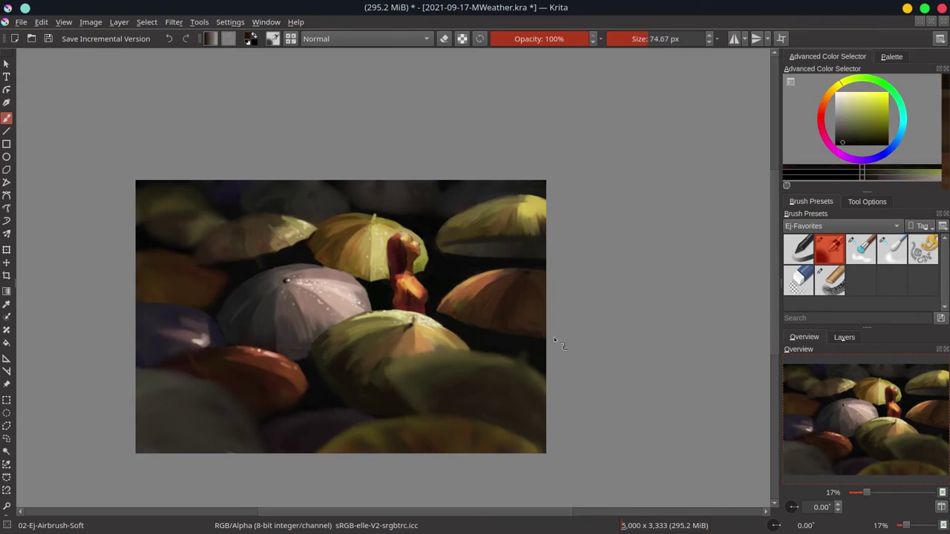
{"action": "left_click", "coordinate": [524, 337], "text": "ctrl"}
Step: Soften the shading with Blender-Blur, pick a pale peach colour, and save
{"action": "key", "text": "slash"}
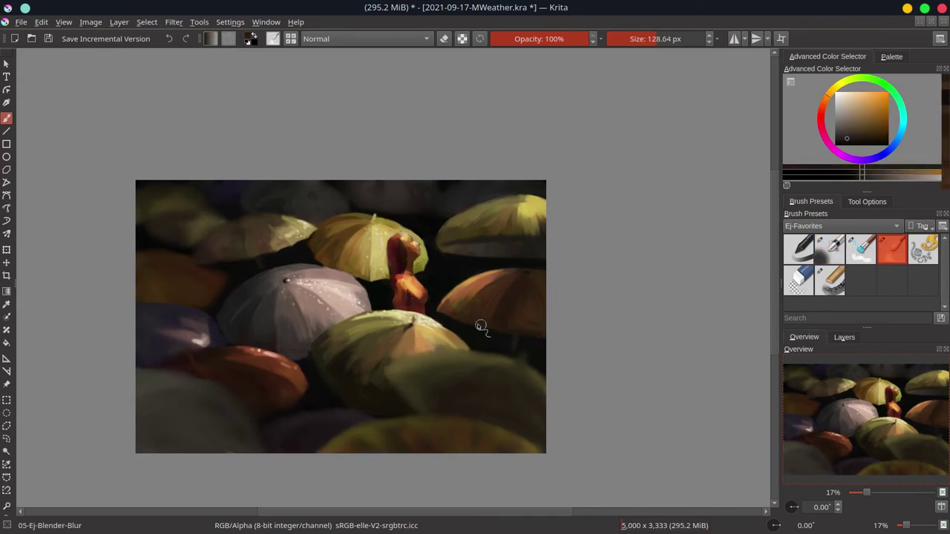
{"action": "key", "text": "slash"}
{"action": "left_click", "coordinate": [461, 321], "text": "ctrl"}
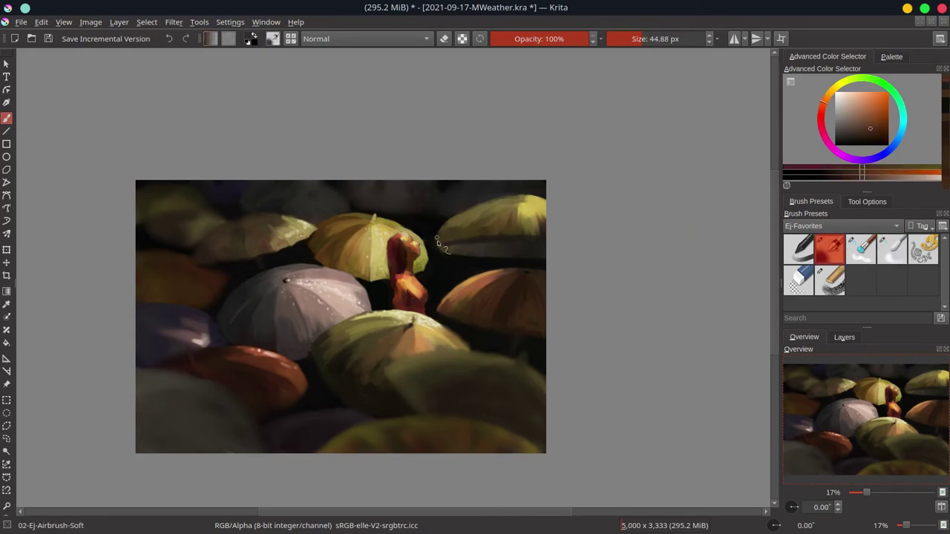
{"action": "key", "text": "l"}
{"action": "key", "text": "l"}
{"action": "key", "text": "l"}
{"action": "key", "text": "l"}
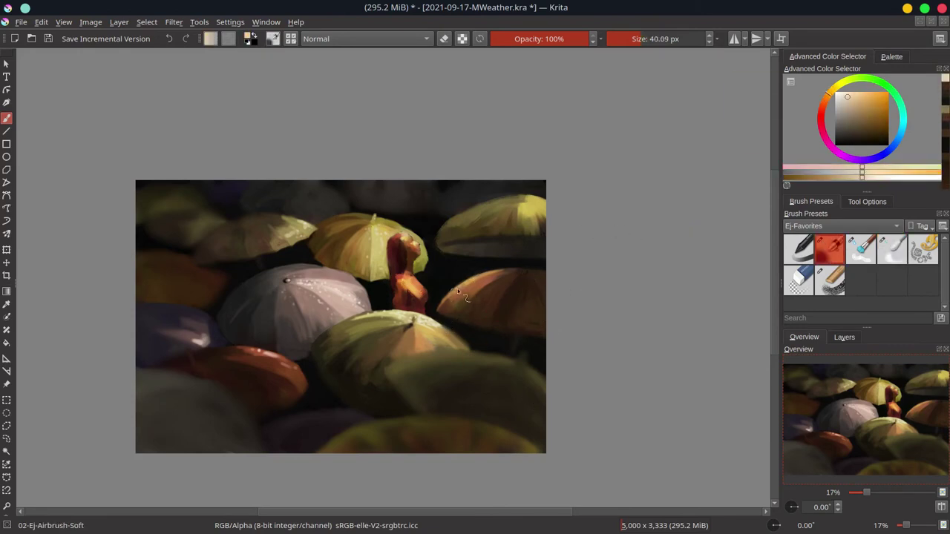
{"action": "key", "text": "ctrl+s"}
{"action": "scroll", "coordinate": [709, 157], "scroll_direction": "down", "scroll_amount": 2}
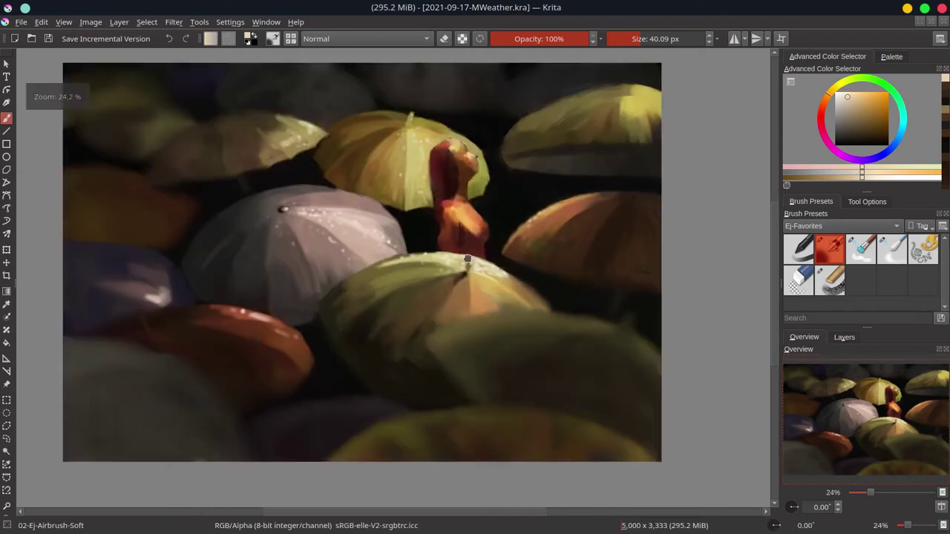
{"action": "scroll", "coordinate": [584, 167], "scroll_direction": "up", "scroll_amount": 3}
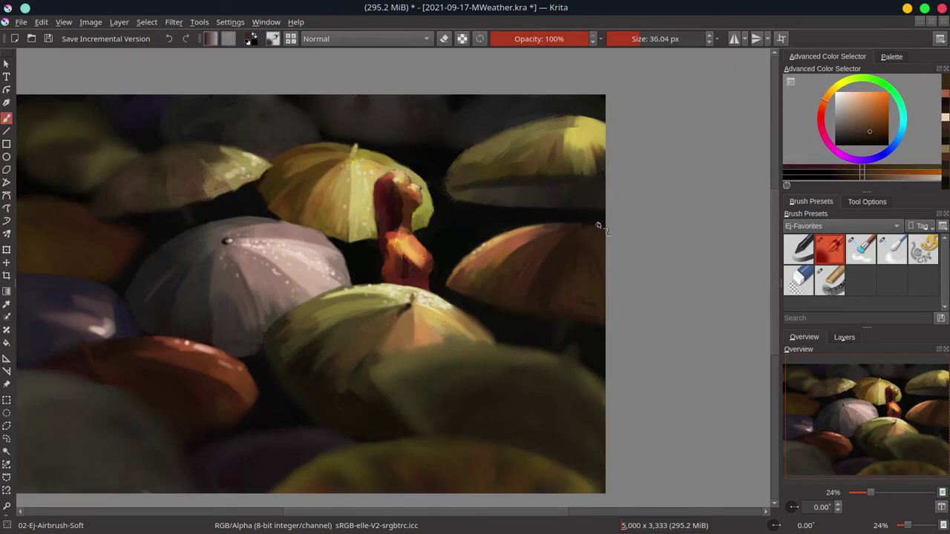
Step: Sample yellow shades and darken the top edge of the upper-right yellow umbrella
{"action": "left_click", "coordinate": [556, 121], "text": "ctrl"}
{"action": "left_click_drag", "start_coordinate": [556, 121], "coordinate": [524, 112]}
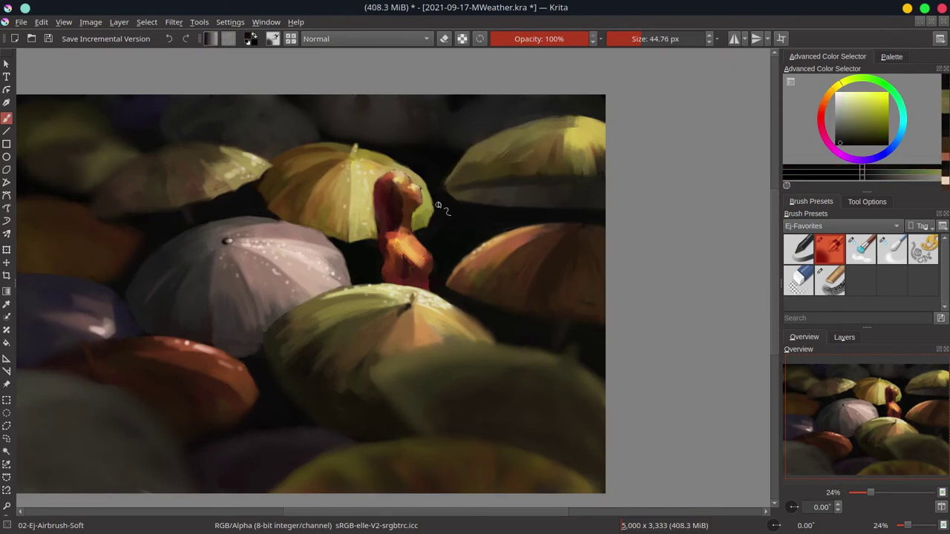
{"action": "mouse_move", "coordinate": [418, 236]}
{"action": "left_mouse_down"}
{"action": "mouse_move", "coordinate": [496, 170]}
{"action": "mouse_move", "coordinate": [513, 129]}
{"action": "left_mouse_up"}
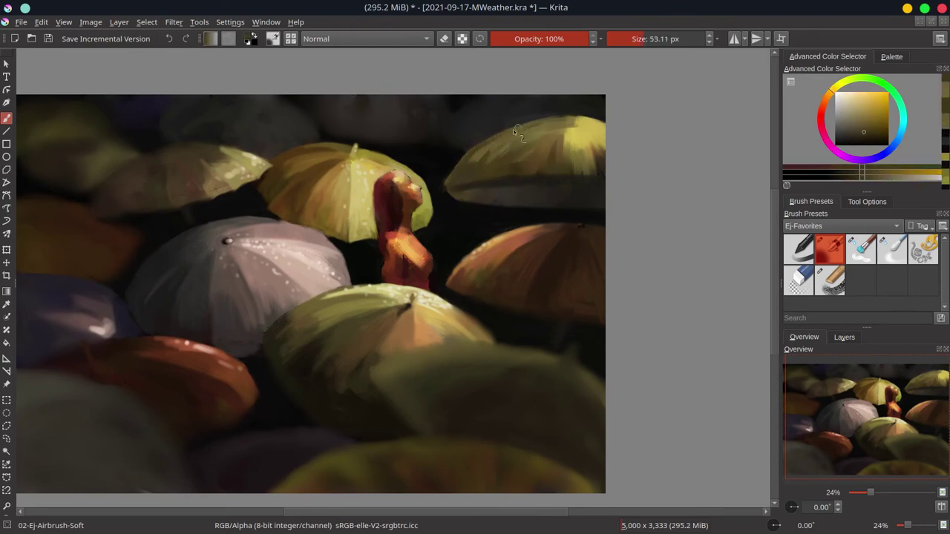
{"action": "left_click_drag", "start_coordinate": [568, 116], "coordinate": [525, 157]}
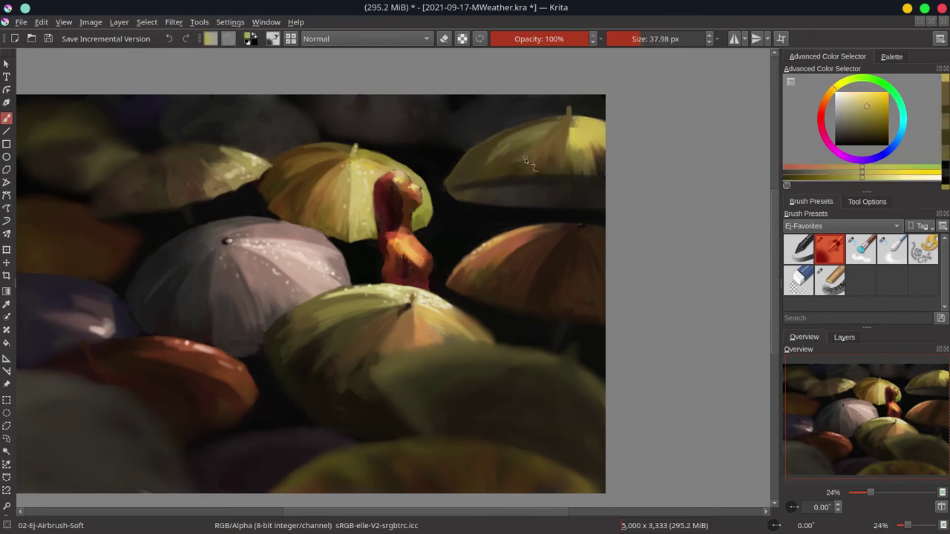
{"action": "left_click_drag", "start_coordinate": [546, 273], "coordinate": [567, 146]}
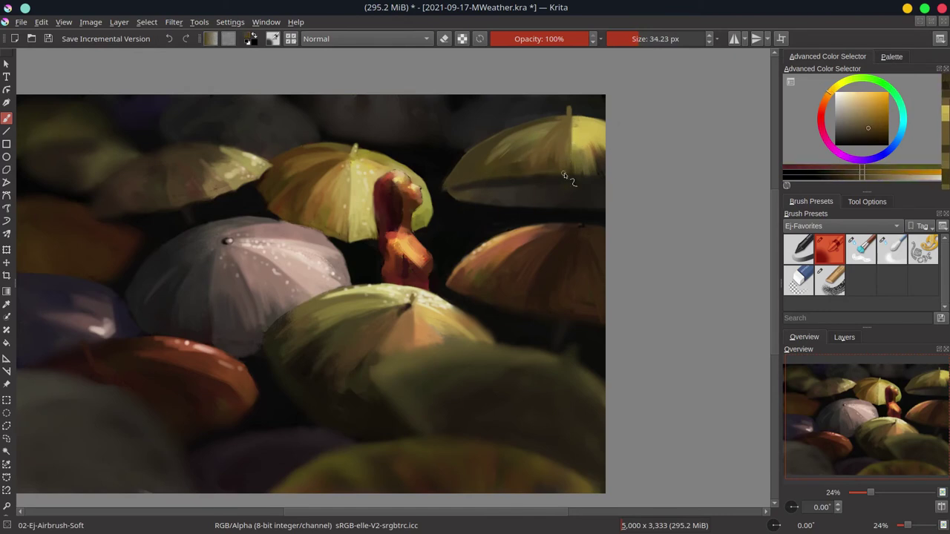
{"action": "left_click_drag", "start_coordinate": [567, 147], "coordinate": [494, 146]}
Step: Paint pale yellow highlights on the upper-right umbrella and a dark shadow beneath it
{"action": "left_click", "coordinate": [576, 124], "text": "ctrl"}
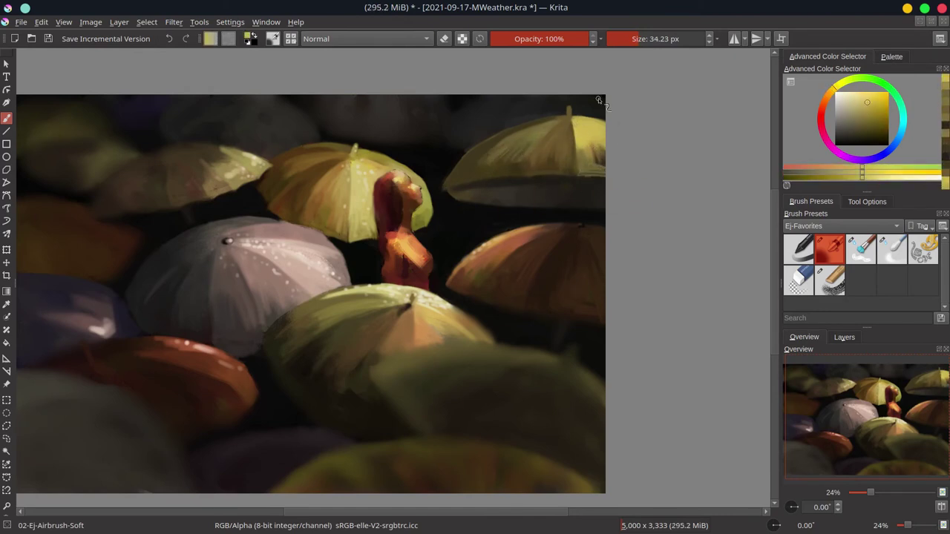
{"action": "left_click", "coordinate": [568, 122], "text": "ctrl"}
{"action": "mouse_move", "coordinate": [538, 159]}
{"action": "left_mouse_down"}
{"action": "mouse_move", "coordinate": [559, 145]}
{"action": "mouse_move", "coordinate": [534, 137]}
{"action": "left_mouse_up"}
{"action": "left_click", "coordinate": [492, 167], "text": "ctrl"}
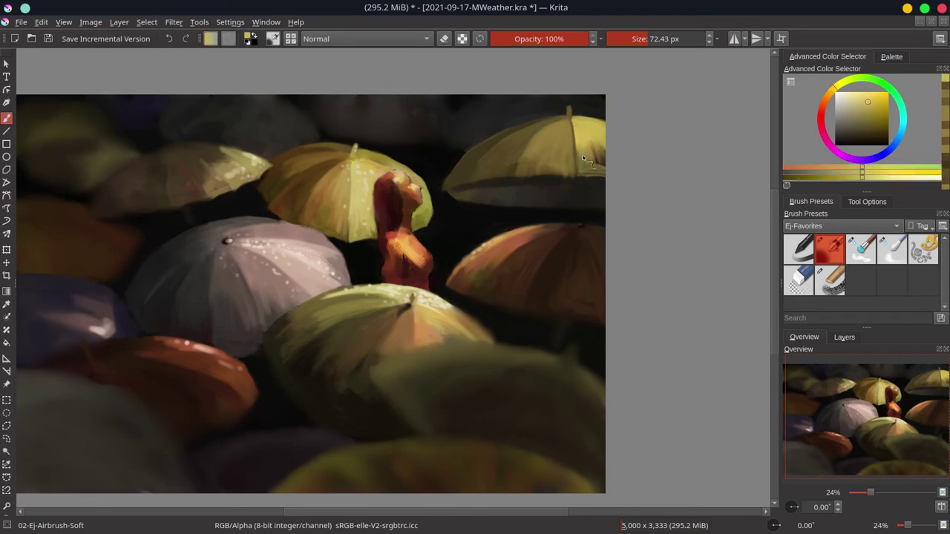
{"action": "left_click", "coordinate": [587, 178], "text": "ctrl"}
{"action": "key", "text": "bracketleft"}
{"action": "key", "text": "bracketleft"}
{"action": "key", "text": "bracketleft"}
{"action": "left_click", "coordinate": [587, 178], "text": "ctrl"}
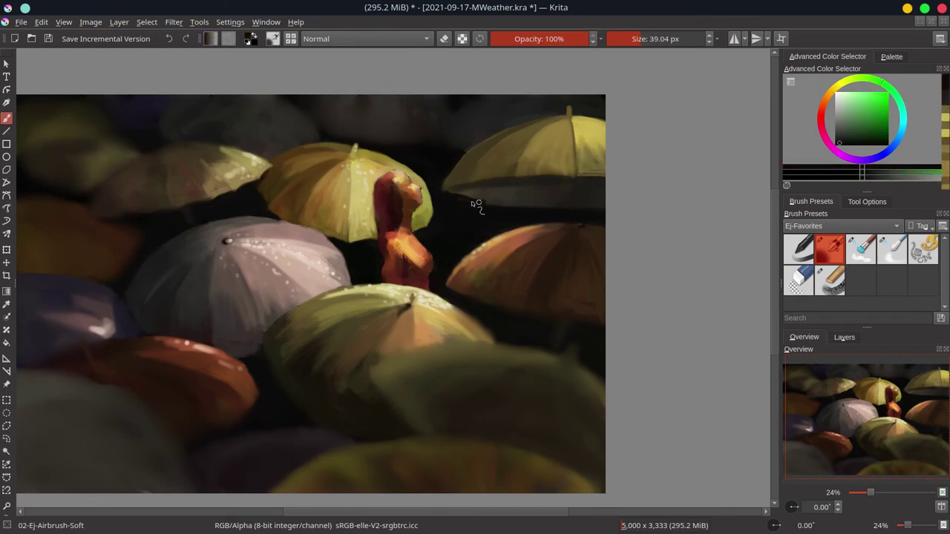
{"action": "mouse_move", "coordinate": [445, 195]}
{"action": "left_mouse_down"}
{"action": "mouse_move", "coordinate": [542, 211]}
{"action": "mouse_move", "coordinate": [601, 204]}
{"action": "mouse_move", "coordinate": [569, 216]}
{"action": "left_mouse_up"}
Step: Paint a thin pole under the upper-right umbrella, sample paler yellows, and save
{"action": "key", "text": "bracketright"}
{"action": "key", "text": "bracketright"}
{"action": "key", "text": "bracketright"}
{"action": "key", "text": "bracketleft"}
{"action": "key", "text": "bracketleft"}
{"action": "key", "text": "bracketleft"}
{"action": "left_click", "coordinate": [568, 126], "text": "ctrl"}
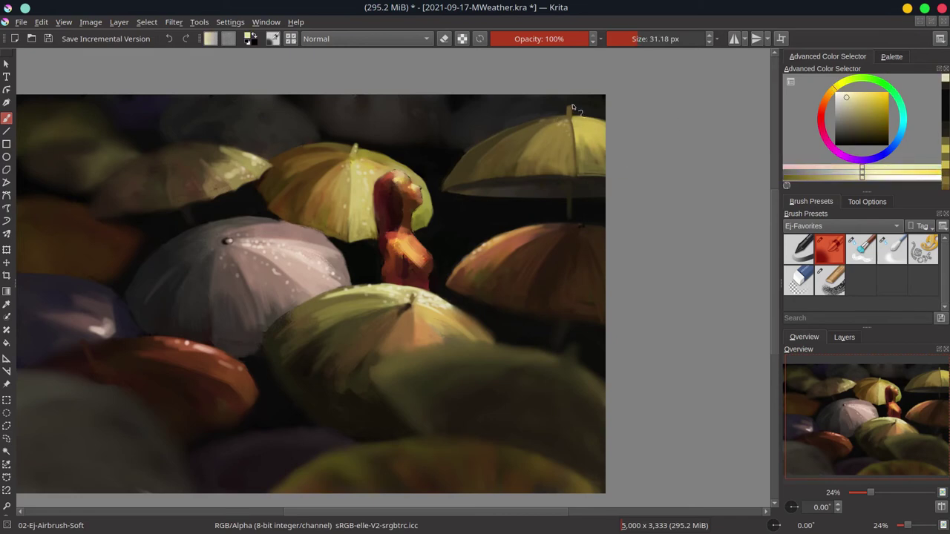
{"action": "left_click", "coordinate": [590, 124], "text": "ctrl"}
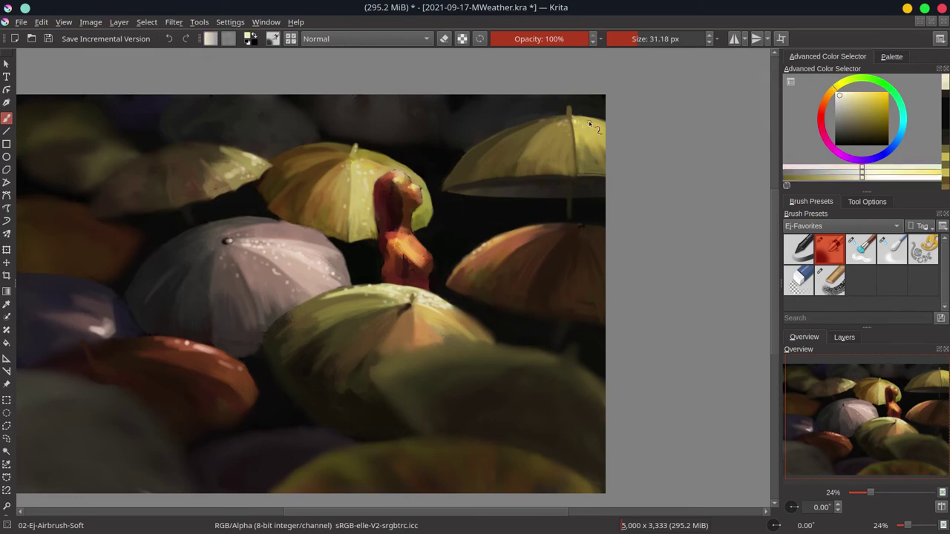
{"action": "left_click", "coordinate": [565, 164], "text": "ctrl"}
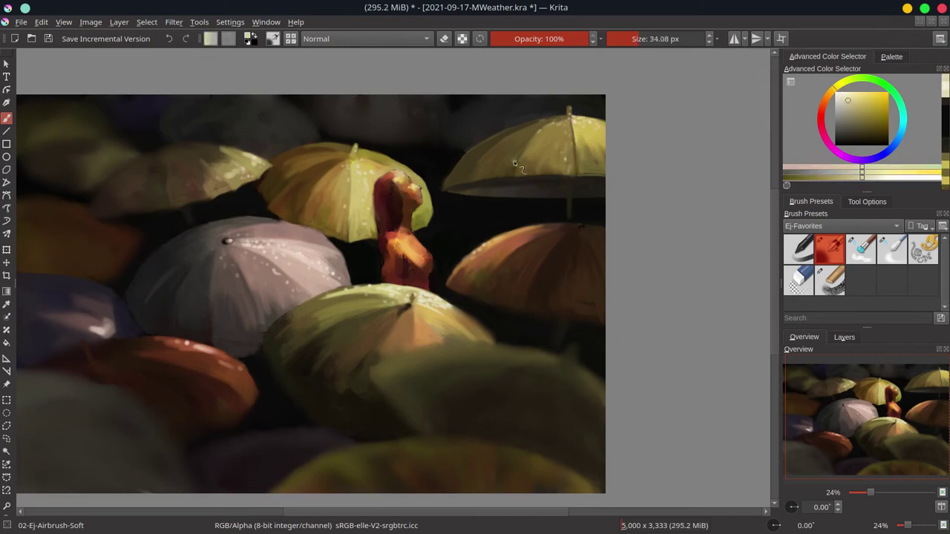
{"action": "left_click", "coordinate": [456, 172], "text": "ctrl"}
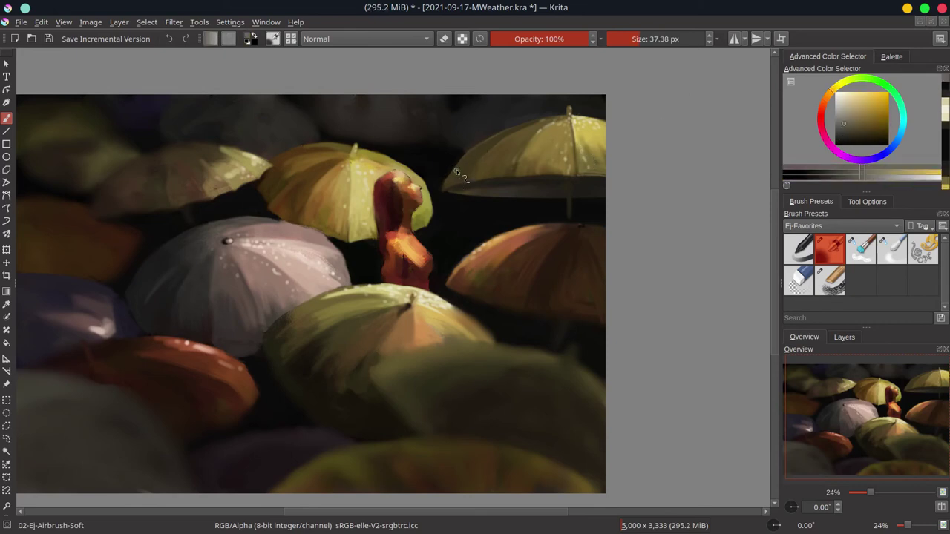
{"action": "key", "text": "slash"}
{"action": "key", "text": "ctrl+s"}
Step: Add a Color Adjustment filter layer with per-channel curves shifted toward a cooler tint
{"action": "scroll", "coordinate": [661, 167], "scroll_direction": "down", "scroll_amount": 2}
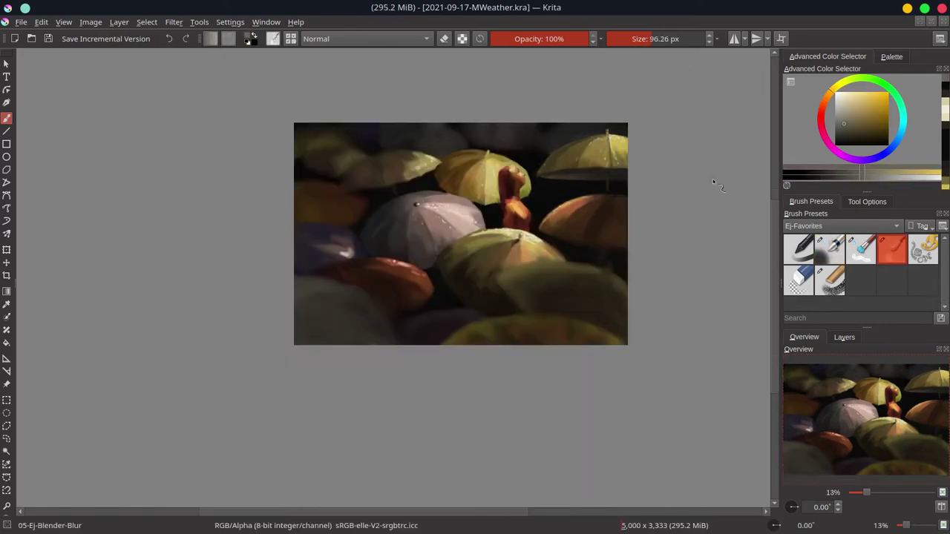
{"action": "left_click", "coordinate": [844, 337]}
{"action": "left_click", "coordinate": [798, 508]}
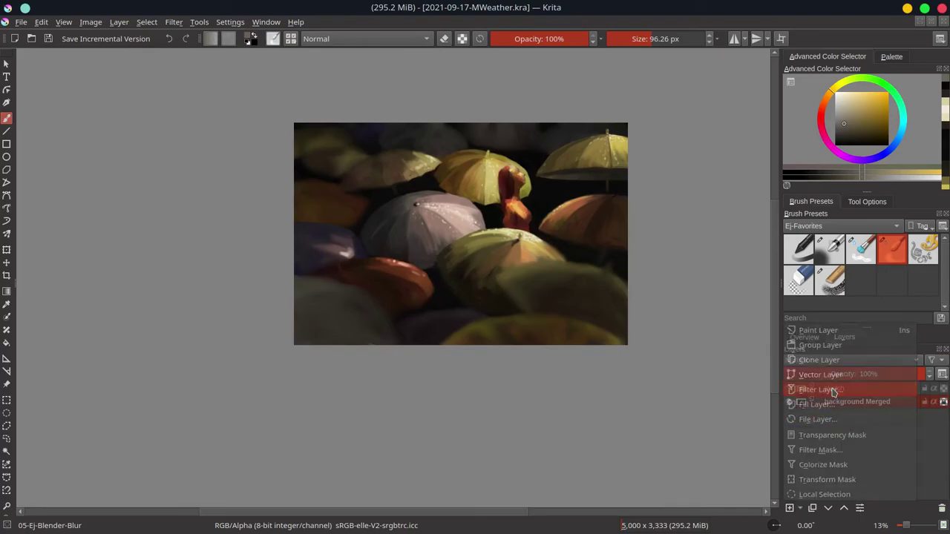
{"action": "left_click", "coordinate": [817, 386]}
{"action": "left_click", "coordinate": [467, 256]}
{"action": "left_click", "coordinate": [585, 454]}
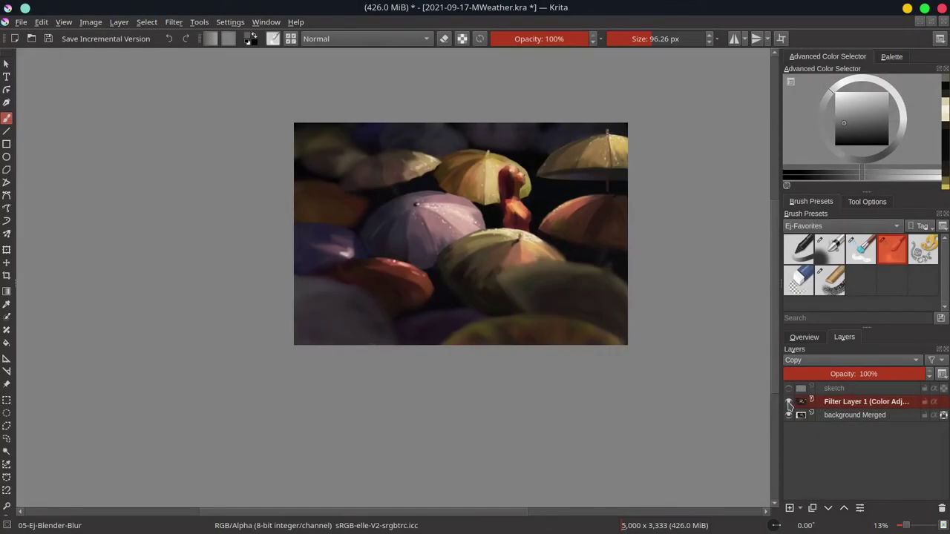
{"action": "key", "text": "F3"}
{"action": "left_click", "coordinate": [435, 167]}
{"action": "left_click_drag", "start_coordinate": [517, 210], "coordinate": [518, 206]}
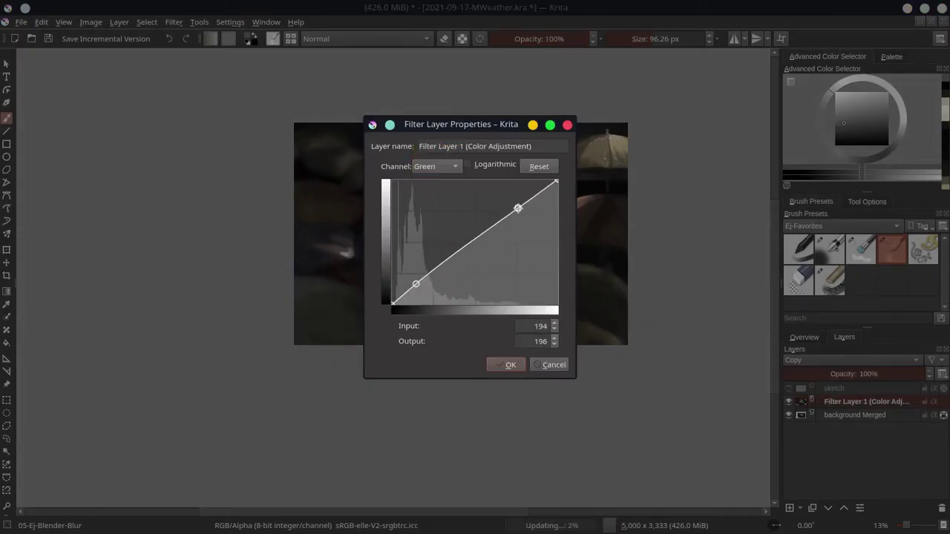
{"action": "left_click", "coordinate": [511, 365]}
Step: Refine the filter layer's RGBA curve, save, and make background Merged active
{"action": "right_click", "coordinate": [789, 405]}
{"action": "left_click", "coordinate": [789, 96]}
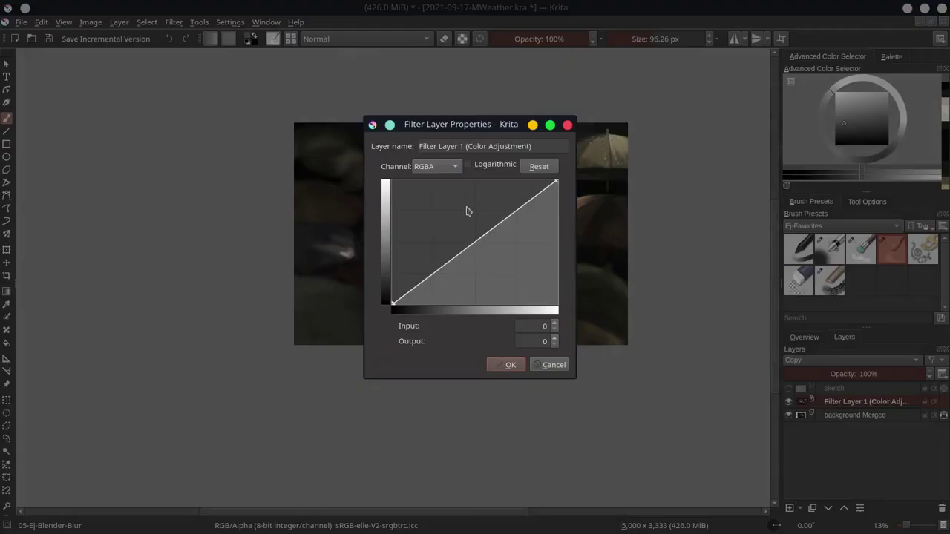
{"action": "mouse_move", "coordinate": [445, 265]}
{"action": "left_mouse_down"}
{"action": "mouse_move", "coordinate": [445, 273]}
{"action": "mouse_move", "coordinate": [414, 283]}
{"action": "left_mouse_up"}
{"action": "key", "text": "Return"}
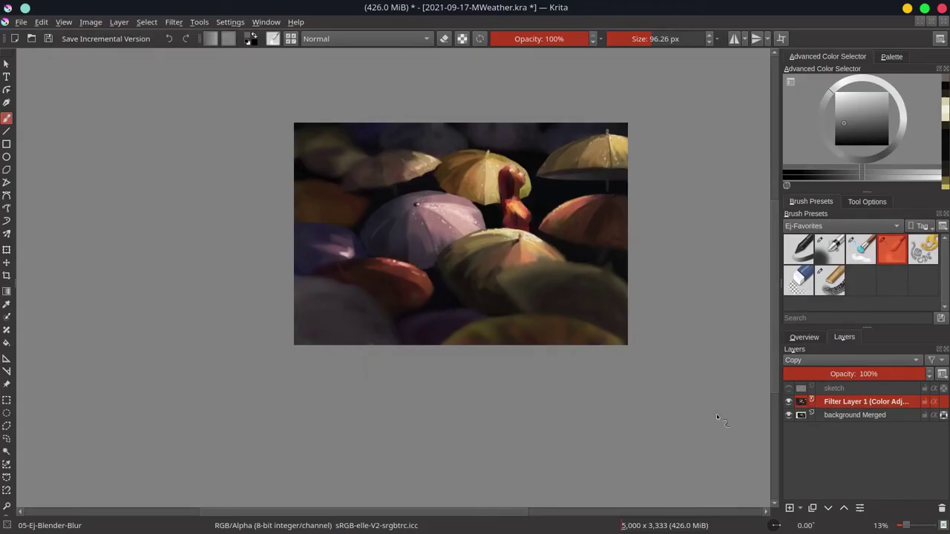
{"action": "key", "text": "ctrl+s"}
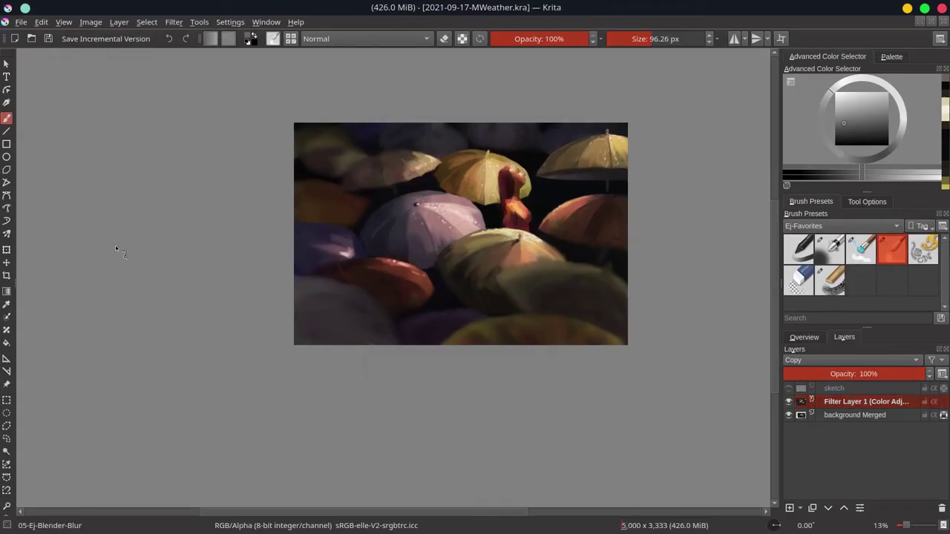
{"action": "left_click", "coordinate": [817, 414]}
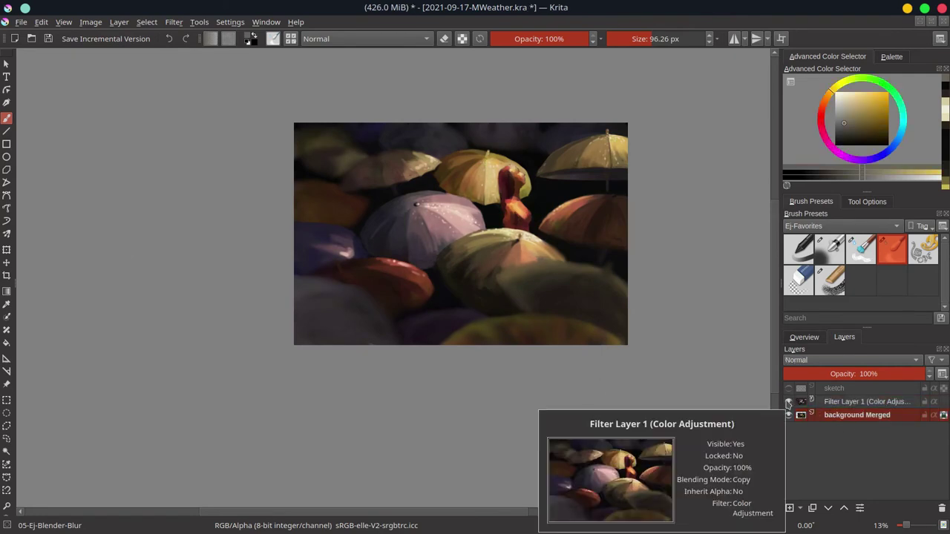
Step: Hide Filter Layer 1, show the sketch lines and duplicate the sketch layer
{"action": "left_click", "coordinate": [789, 402]}
{"action": "scroll", "coordinate": [626, 149], "scroll_direction": "up", "scroll_amount": 5}
{"action": "key", "text": "slash"}
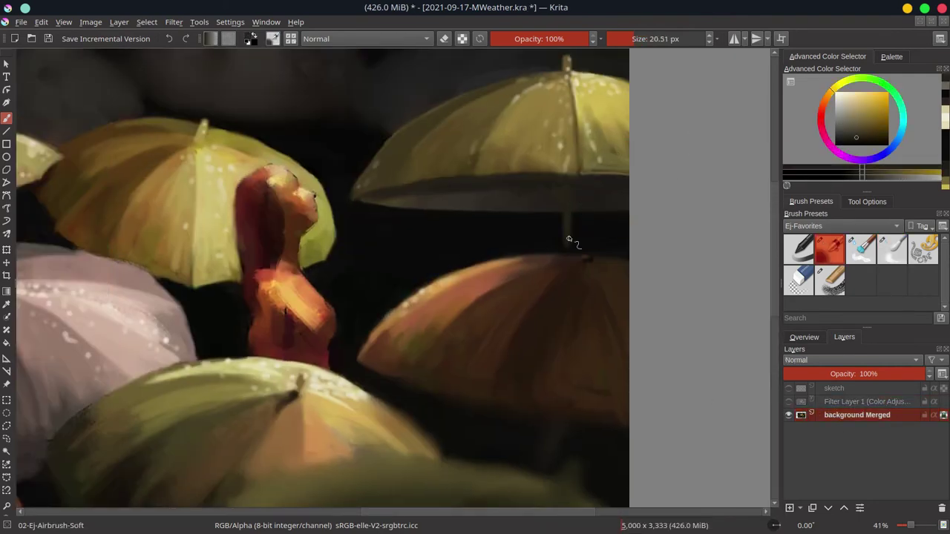
{"action": "scroll", "coordinate": [569, 239], "scroll_direction": "up", "scroll_amount": 2}
{"action": "scroll", "coordinate": [526, 227], "scroll_direction": "up", "scroll_amount": 1}
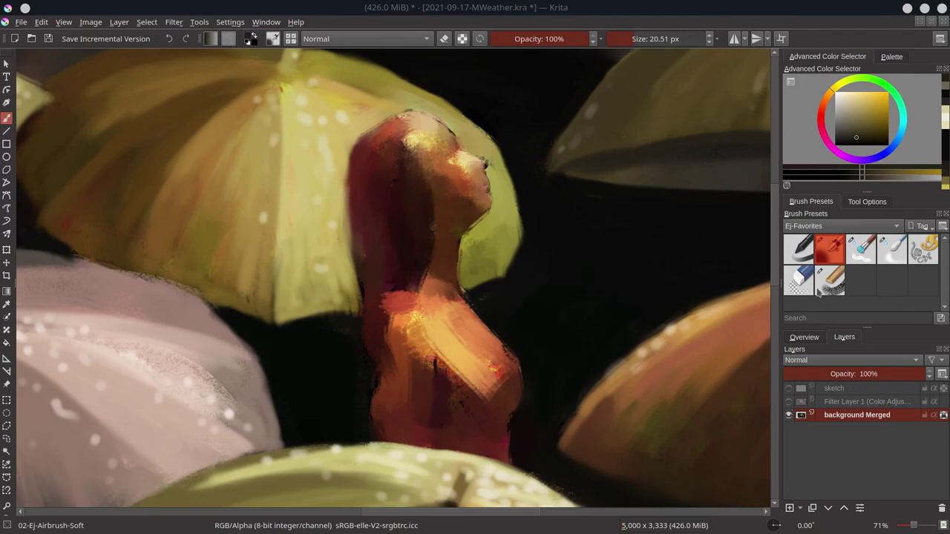
{"action": "key", "text": "slash"}
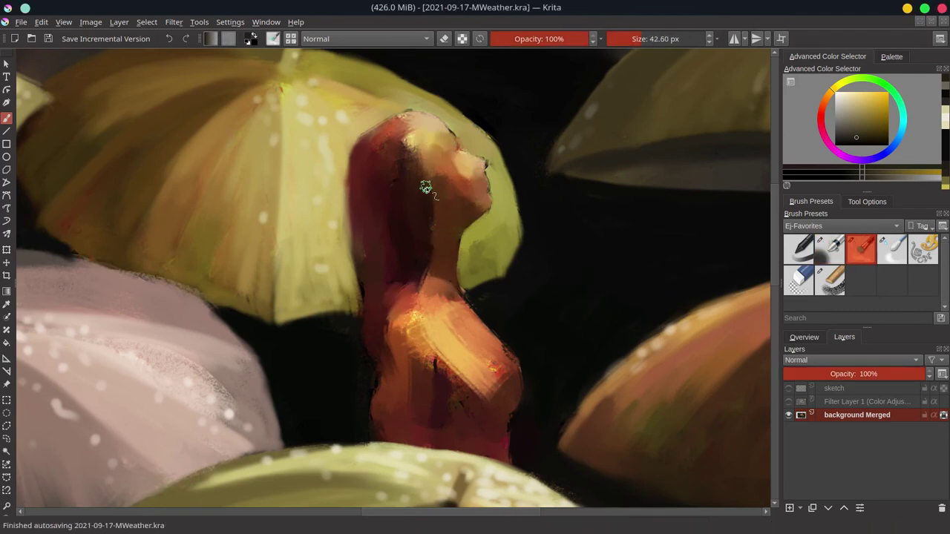
{"action": "left_click", "coordinate": [788, 388]}
{"action": "key", "text": "ctrl+j"}
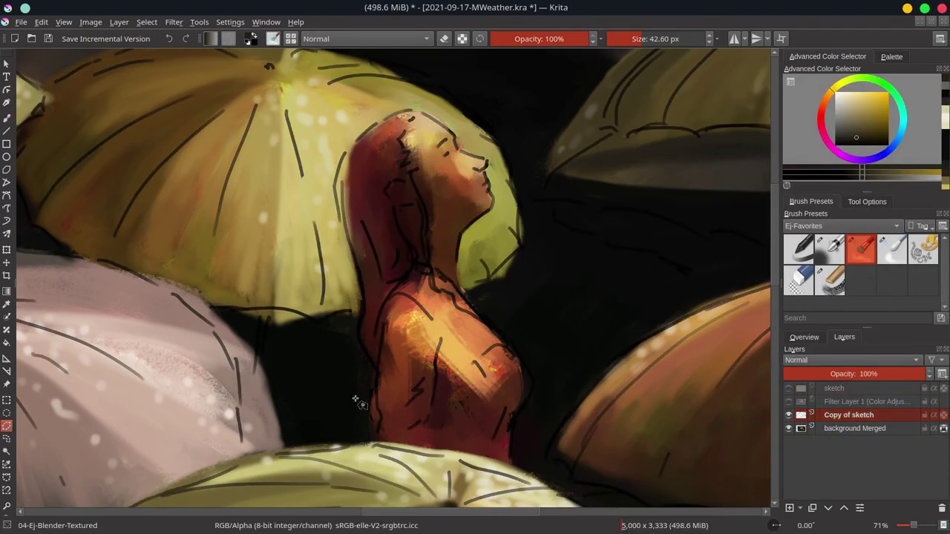
Step: Delete the sketch copy's lines outside the woman's figure using an inverted freehand selection
{"action": "left_click_drag", "start_coordinate": [356, 401], "coordinate": [480, 294]}
{"action": "left_click_drag", "start_coordinate": [441, 117], "coordinate": [357, 401]}
{"action": "left_click", "coordinate": [146, 21]}
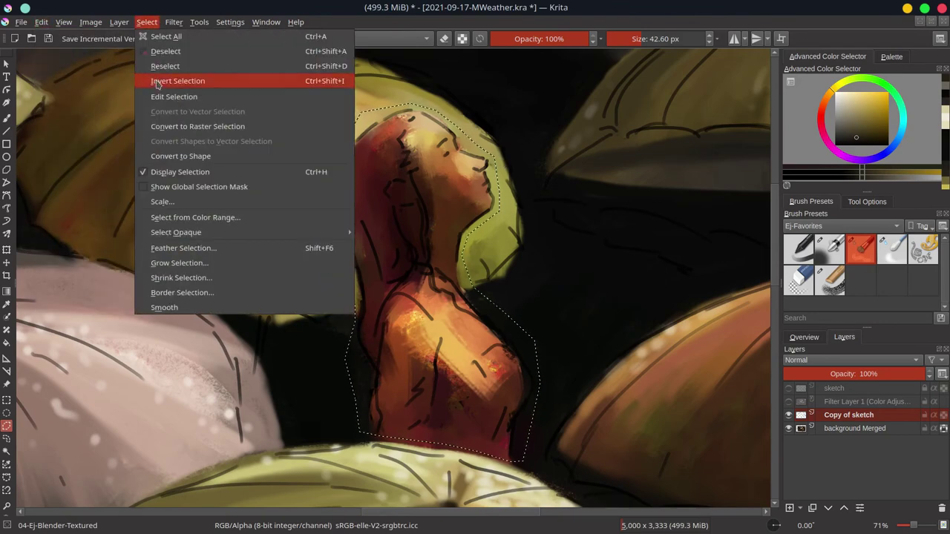
{"action": "left_click", "coordinate": [186, 80]}
{"action": "key", "text": "Delete"}
{"action": "key", "text": "ctrl+shift+a"}
{"action": "left_click", "coordinate": [856, 428]}
Step: Airbrush dark strokes into the hair and sample skin, brown and crimson tones near the face
{"action": "left_click", "coordinate": [830, 249]}
{"action": "left_click_drag", "start_coordinate": [349, 149], "coordinate": [341, 252]}
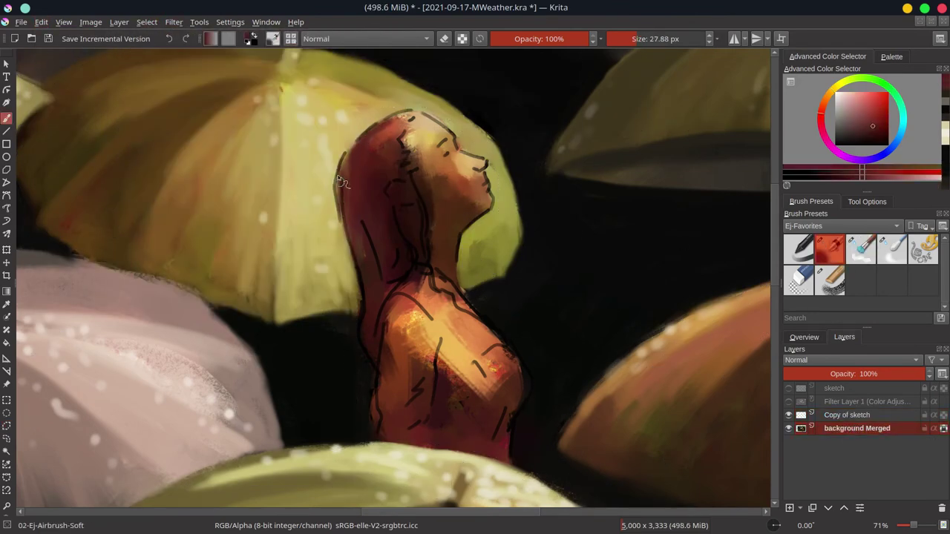
{"action": "left_click", "coordinate": [432, 191], "text": "ctrl"}
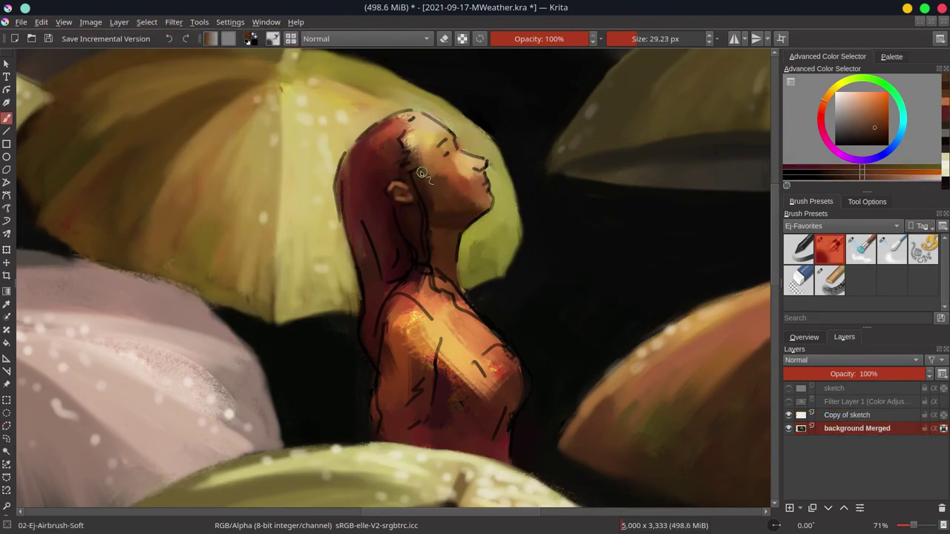
{"action": "left_click", "coordinate": [441, 158], "text": "ctrl"}
{"action": "left_click", "coordinate": [454, 175], "text": "ctrl"}
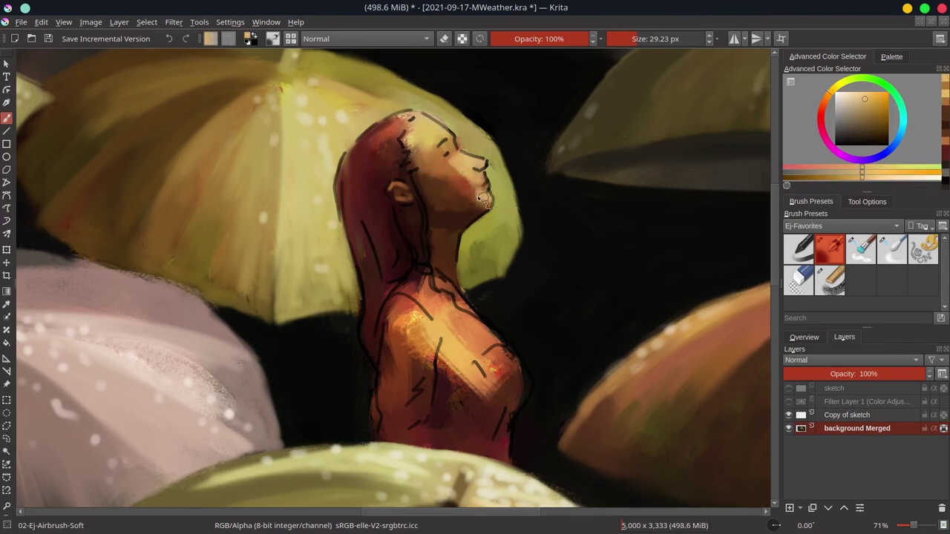
{"action": "left_click", "coordinate": [475, 186], "text": "ctrl"}
{"action": "left_click", "coordinate": [465, 187], "text": "ctrl"}
{"action": "key", "text": "bracketleft"}
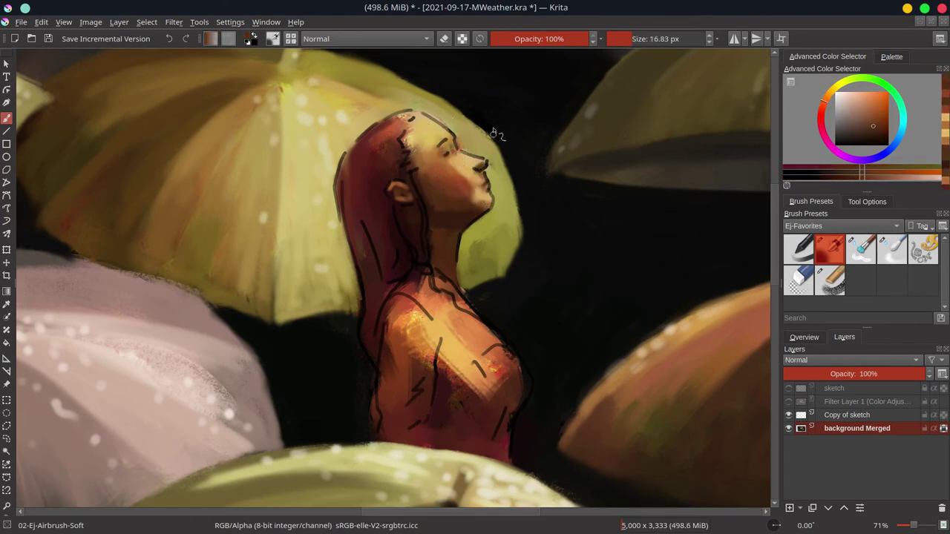
{"action": "left_click", "coordinate": [435, 218], "text": "ctrl"}
{"action": "left_click", "coordinate": [388, 221], "text": "ctrl"}
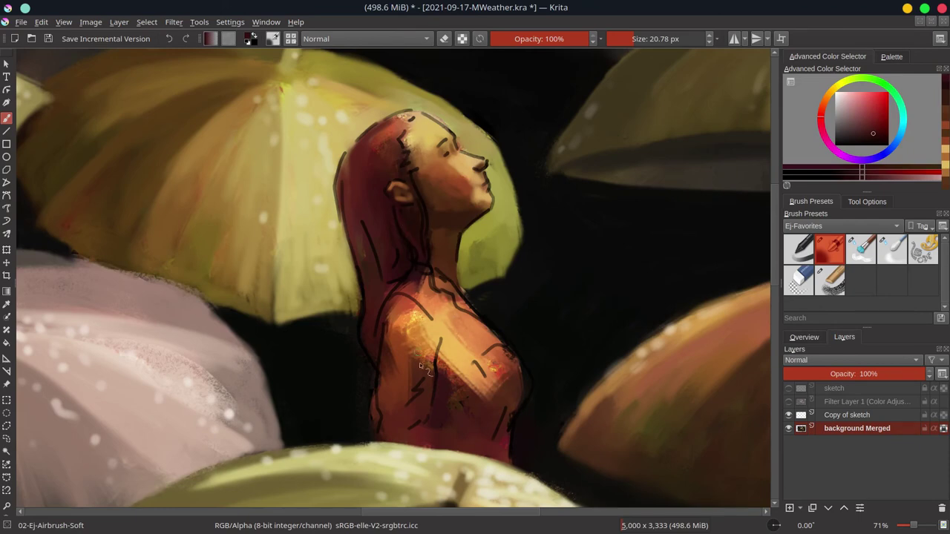
Step: Mirror the canvas view to check proportions, switching between Copy of sketch and background Merged
{"action": "left_click", "coordinate": [423, 368], "text": "ctrl"}
{"action": "key", "text": "Page_Up"}
{"action": "left_click", "coordinate": [527, 378], "text": "ctrl"}
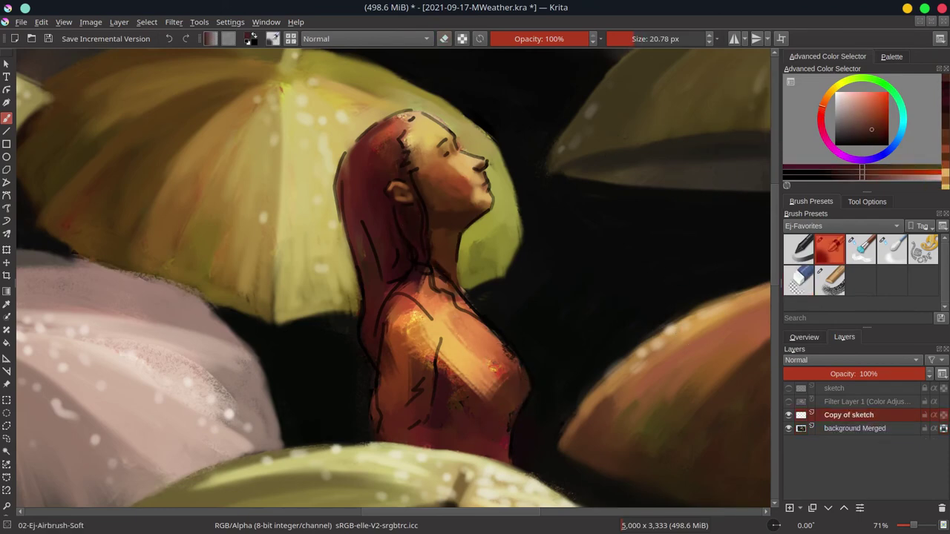
{"action": "key", "text": "plus"}
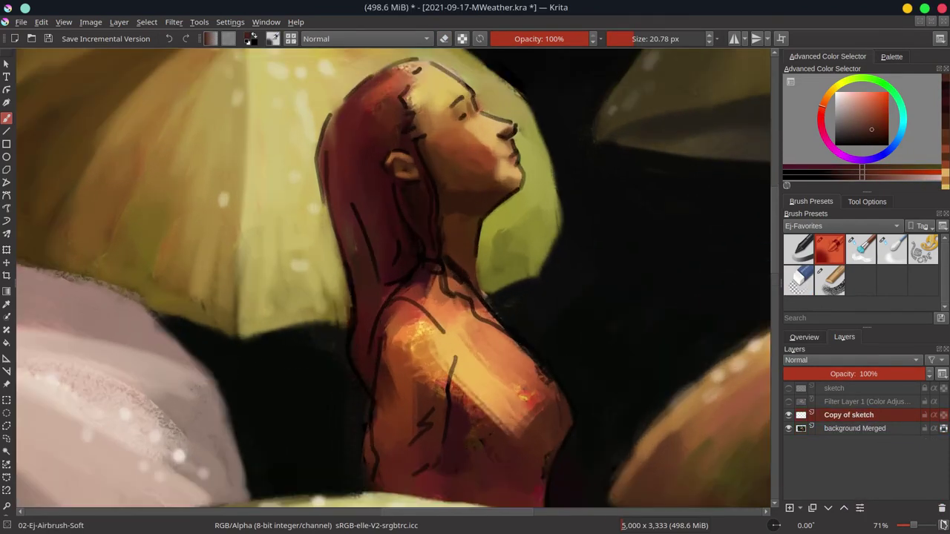
{"action": "left_click", "coordinate": [874, 437]}
{"action": "left_click", "coordinate": [527, 215], "text": "ctrl"}
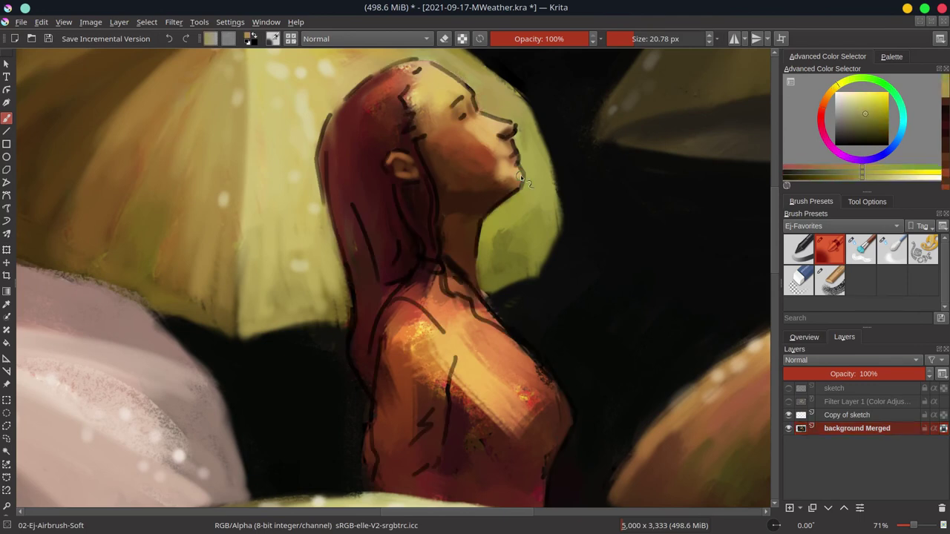
{"action": "left_click", "coordinate": [804, 337]}
{"action": "key", "text": "m"}
Step: Airbrush warm orange highlights over the chest and arm, then save the painting
{"action": "left_click", "coordinate": [379, 338], "text": "ctrl"}
{"action": "left_click_drag", "start_coordinate": [357, 371], "coordinate": [367, 445]}
{"action": "left_click", "coordinate": [312, 371], "text": "ctrl"}
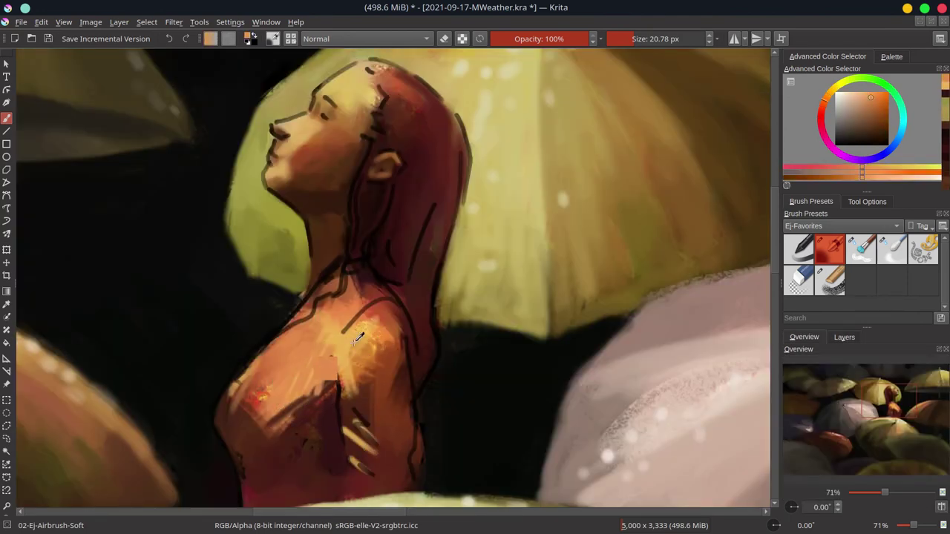
{"action": "left_click_drag", "start_coordinate": [297, 349], "coordinate": [282, 327]}
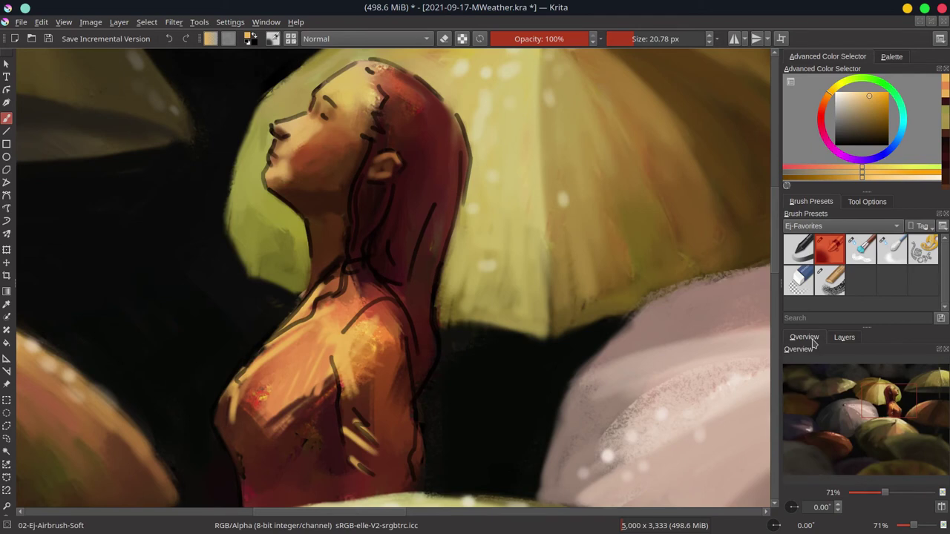
{"action": "key", "text": "ctrl+s"}
{"action": "left_click", "coordinate": [847, 338]}
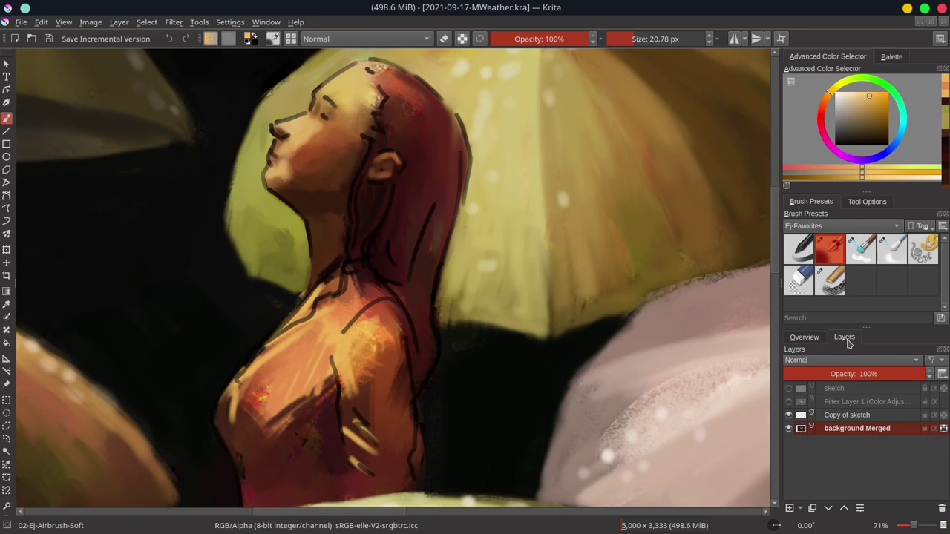
Step: Erase the sketch lines over the face on Copy of sketch and merge it down
{"action": "right_click", "coordinate": [846, 415]}
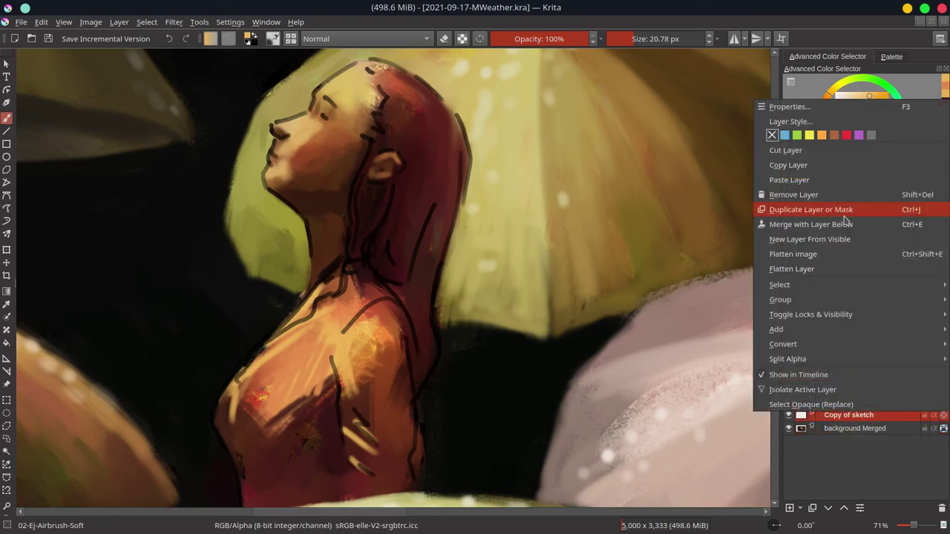
{"action": "left_click", "coordinate": [798, 278]}
{"action": "mouse_move", "coordinate": [337, 89]}
{"action": "left_mouse_down"}
{"action": "mouse_move", "coordinate": [271, 163]}
{"action": "mouse_move", "coordinate": [305, 297]}
{"action": "left_mouse_up"}
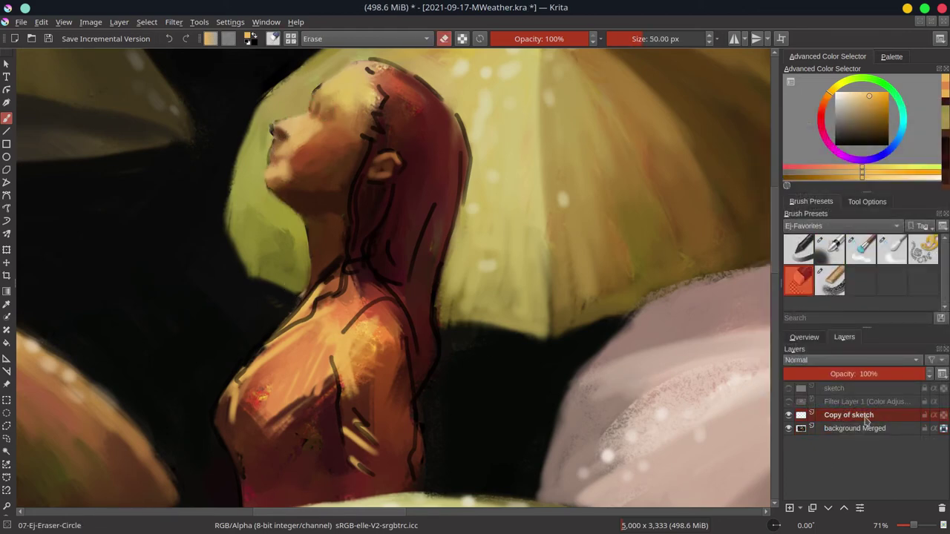
{"action": "key", "text": "ctrl+e"}
Step: Mirror the view and airbrush lighter tones over the nose and cheek
{"action": "left_click", "coordinate": [803, 337]}
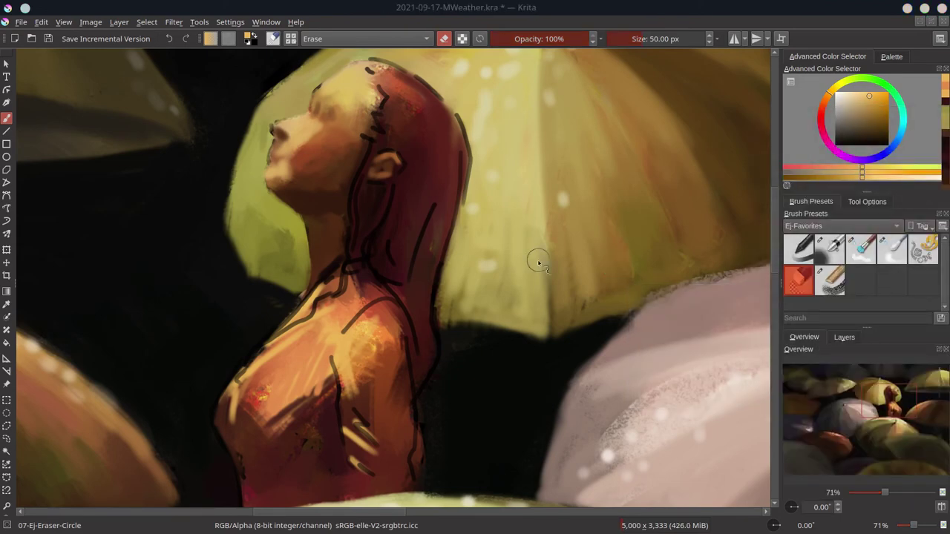
{"action": "key", "text": "m"}
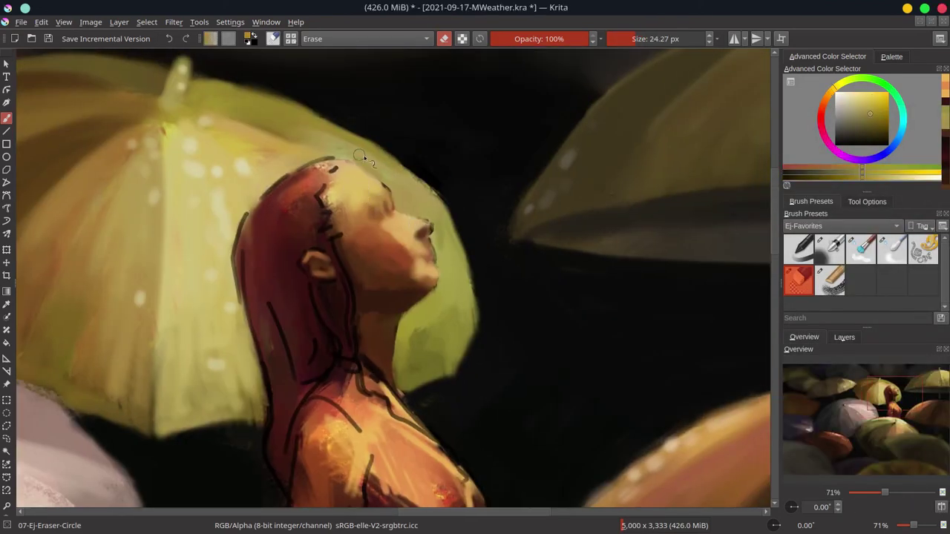
{"action": "scroll", "coordinate": [359, 156], "scroll_direction": "up", "scroll_amount": 1}
{"action": "key", "text": "/"}
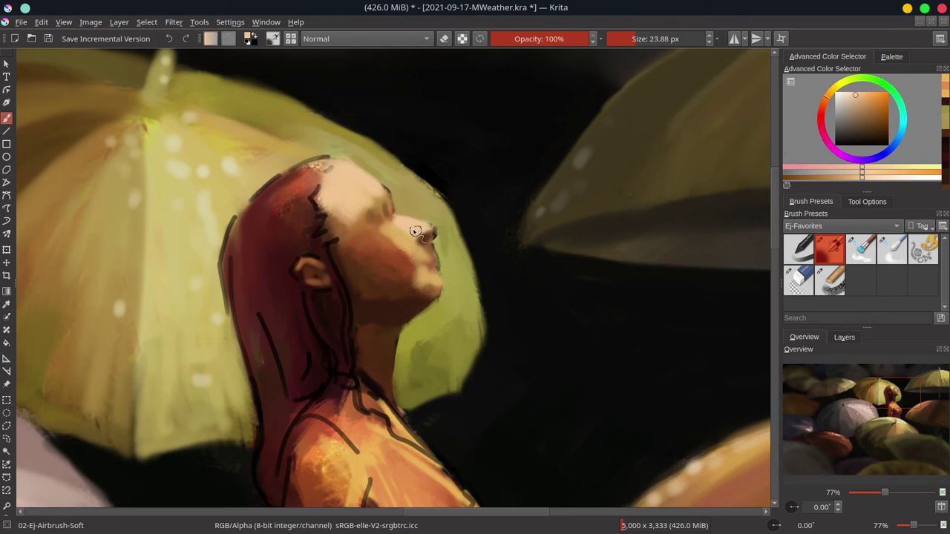
{"action": "left_click_drag", "start_coordinate": [416, 231], "coordinate": [425, 272]}
{"action": "left_click", "coordinate": [395, 194], "text": "ctrl"}
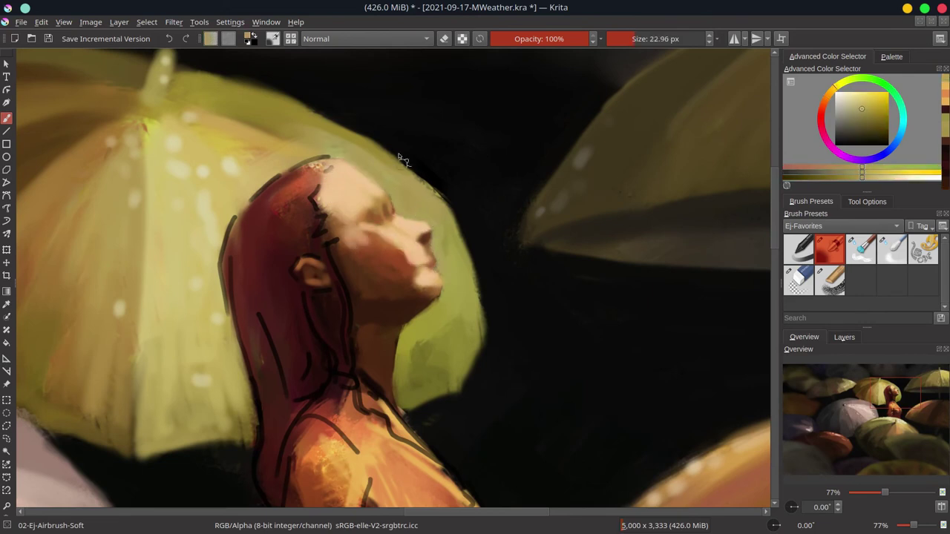
Step: Sample peach skin and olive tones at varying brush sizes and paint along the chin edge
{"action": "key", "text": "bracketleft"}
{"action": "left_click", "coordinate": [367, 171], "text": "ctrl"}
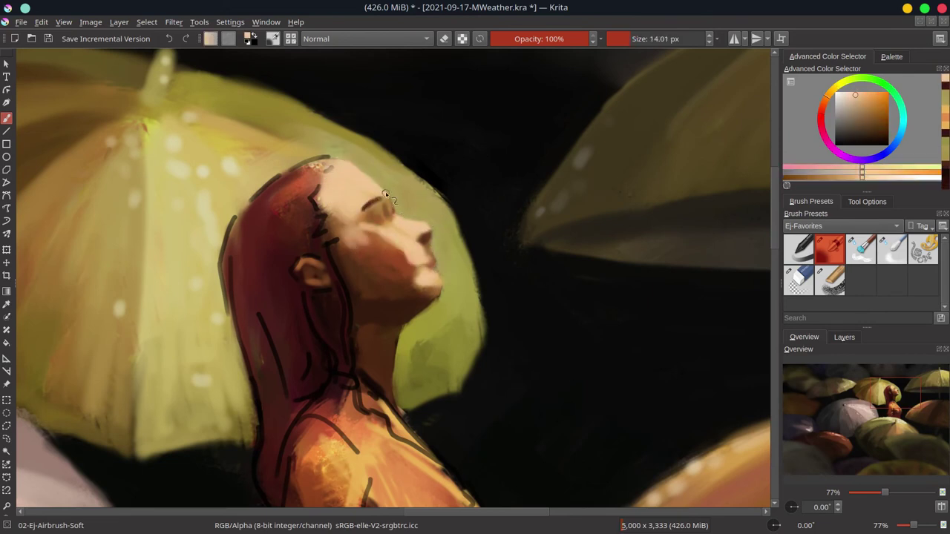
{"action": "key", "text": "bracketleft"}
{"action": "left_click", "coordinate": [436, 241], "text": "ctrl"}
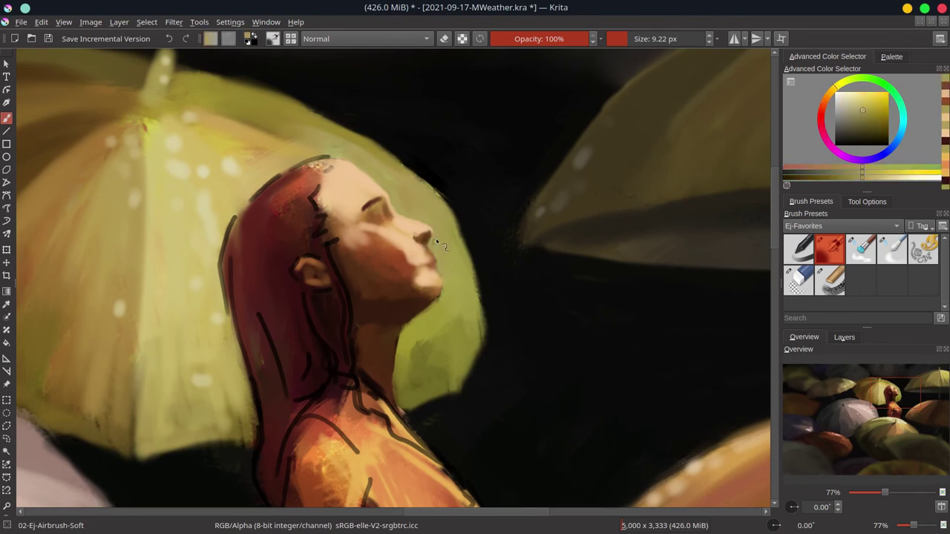
{"action": "left_click", "coordinate": [427, 198], "text": "ctrl"}
{"action": "key", "text": "bracketright"}
{"action": "left_click", "coordinate": [397, 220], "text": "ctrl"}
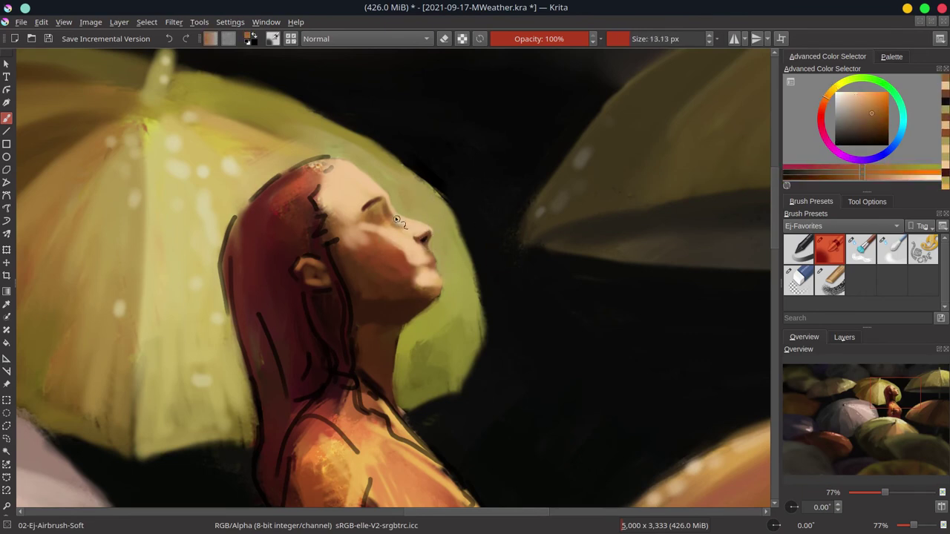
{"action": "left_click", "coordinate": [434, 244], "text": "ctrl"}
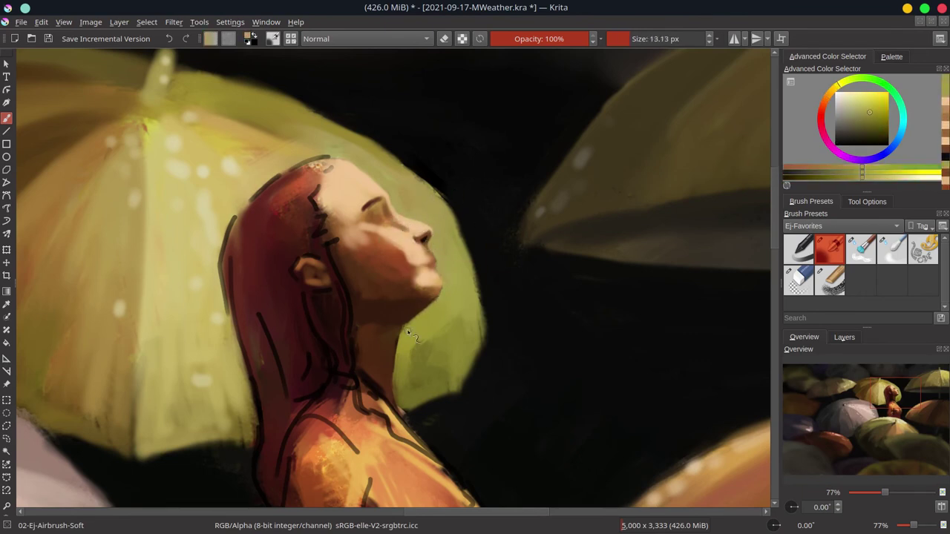
{"action": "left_click_drag", "start_coordinate": [400, 380], "coordinate": [444, 401]}
Step: Sample reds and peach, then paint a lighter red strand along the hair edge
{"action": "left_click", "coordinate": [408, 296], "text": "ctrl"}
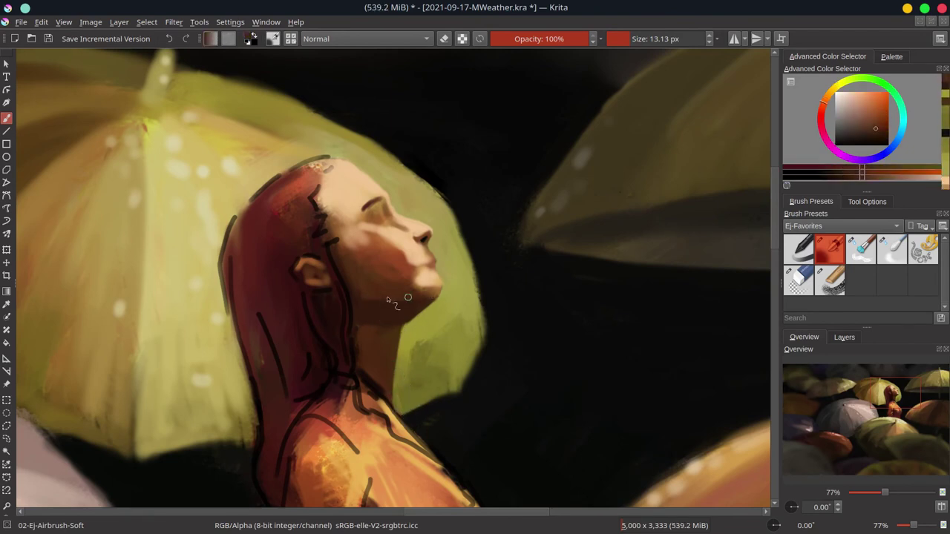
{"action": "key", "text": "bracketright"}
{"action": "key", "text": "bracketright"}
{"action": "left_click", "coordinate": [349, 237], "text": "ctrl"}
{"action": "key", "text": "bracketleft"}
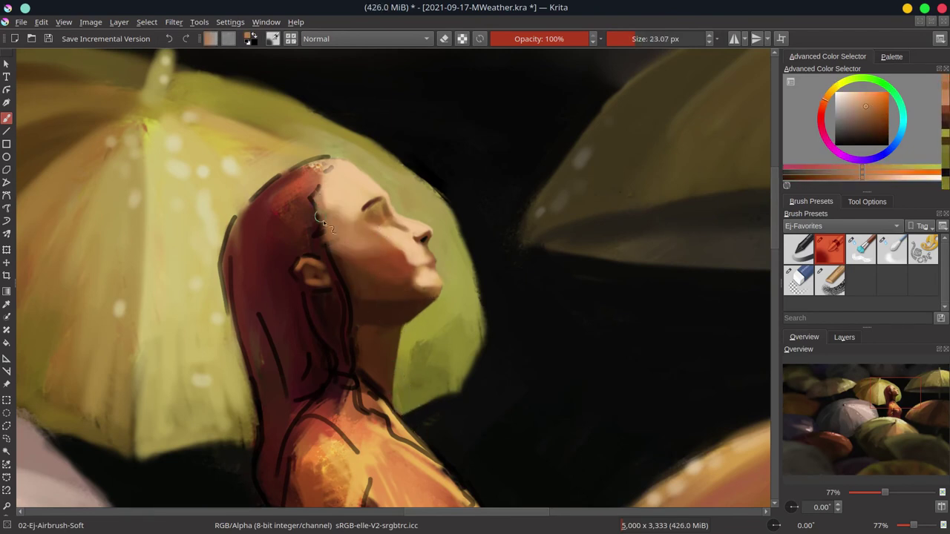
{"action": "left_click", "coordinate": [316, 228], "text": "ctrl"}
{"action": "left_click", "coordinate": [357, 345], "text": "ctrl"}
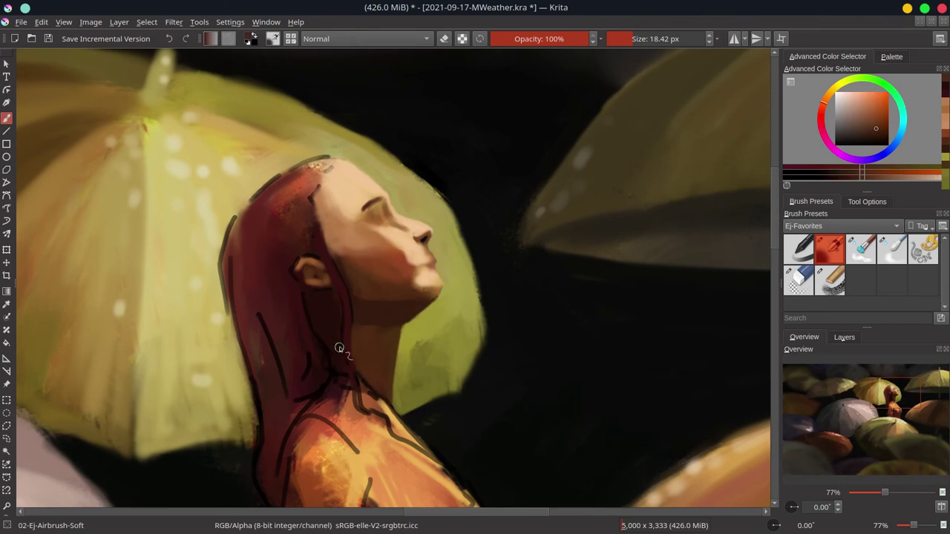
{"action": "left_click", "coordinate": [328, 229], "text": "ctrl"}
{"action": "left_click_drag", "start_coordinate": [347, 292], "coordinate": [349, 375]}
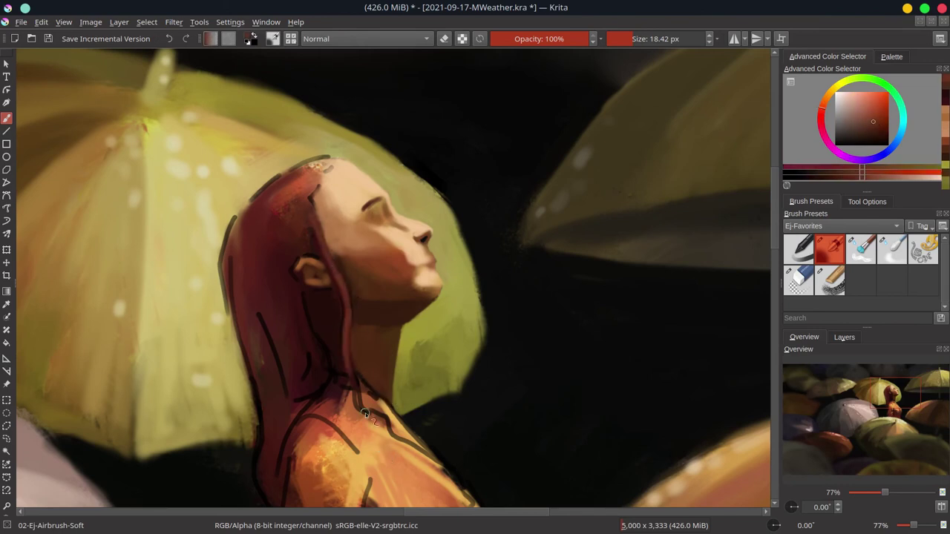
Step: Sample eye and mouth tones and paint fine dark details around the lips
{"action": "left_click", "coordinate": [376, 212], "text": "ctrl"}
{"action": "left_click", "coordinate": [365, 213], "text": "ctrl"}
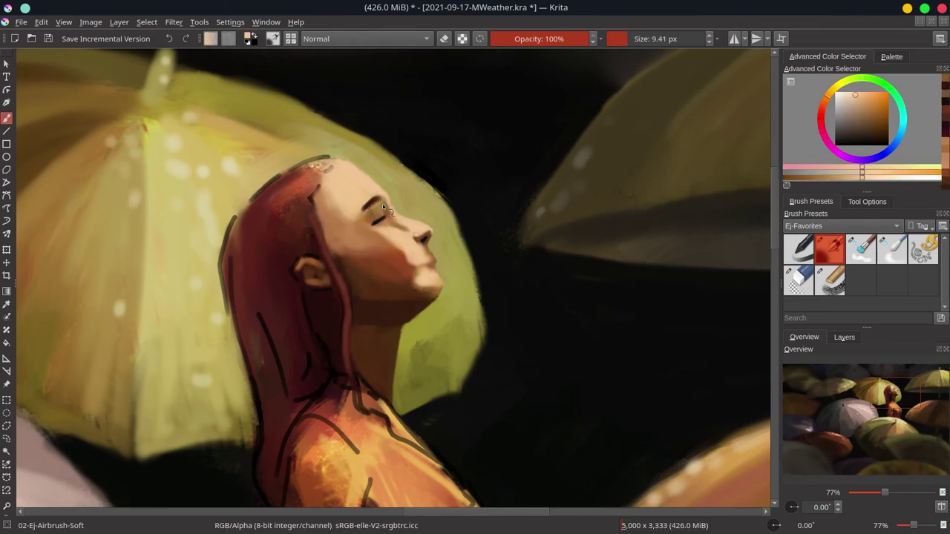
{"action": "left_click", "coordinate": [423, 260], "text": "ctrl"}
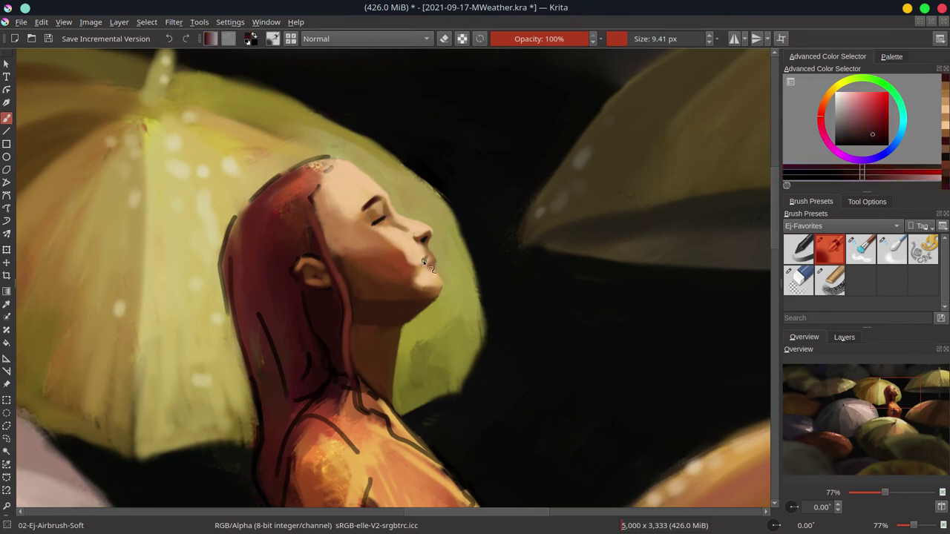
{"action": "left_click", "coordinate": [437, 265], "text": "ctrl"}
{"action": "left_click_drag", "start_coordinate": [437, 266], "coordinate": [435, 258]}
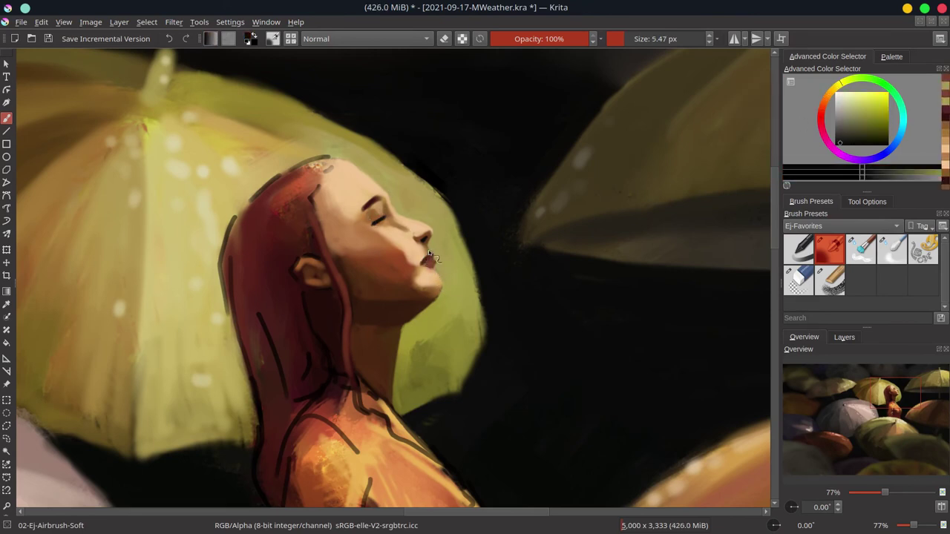
{"action": "left_click", "coordinate": [335, 209], "text": "ctrl"}
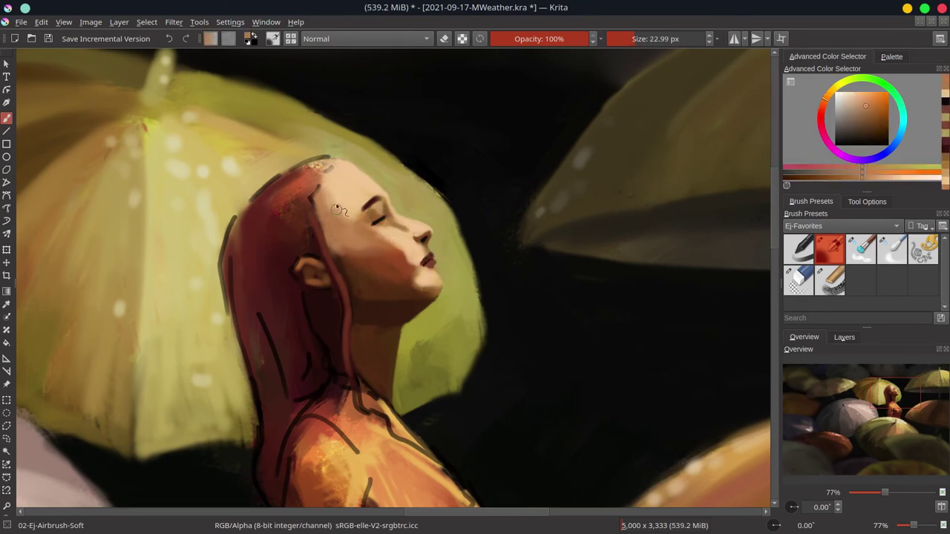
Step: Shade the area near the ear and paint dark red-brown hair around it
{"action": "left_click", "coordinate": [308, 266], "text": "ctrl"}
{"action": "left_click_drag", "start_coordinate": [319, 270], "coordinate": [313, 265]}
{"action": "left_click", "coordinate": [314, 264], "text": "ctrl"}
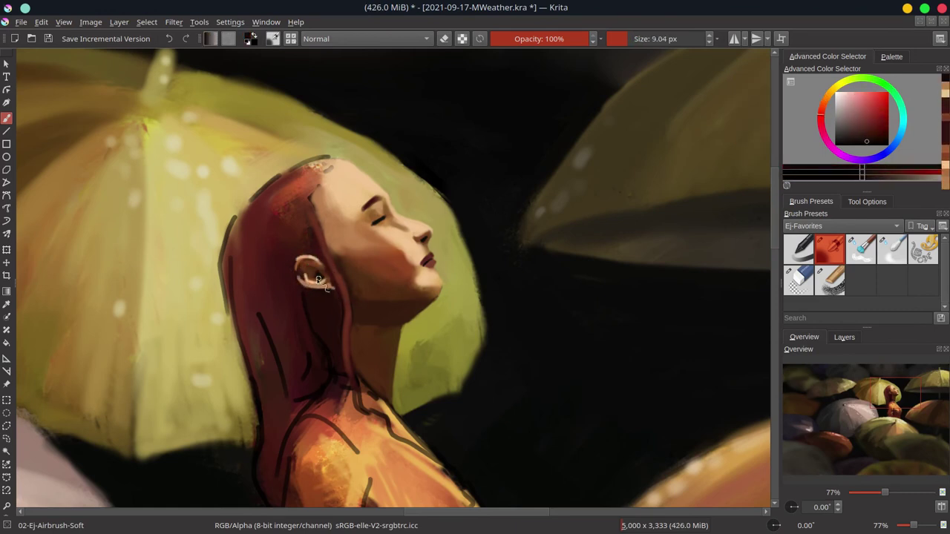
{"action": "left_click", "coordinate": [298, 276], "text": "ctrl"}
{"action": "left_click_drag", "start_coordinate": [299, 276], "coordinate": [315, 302]}
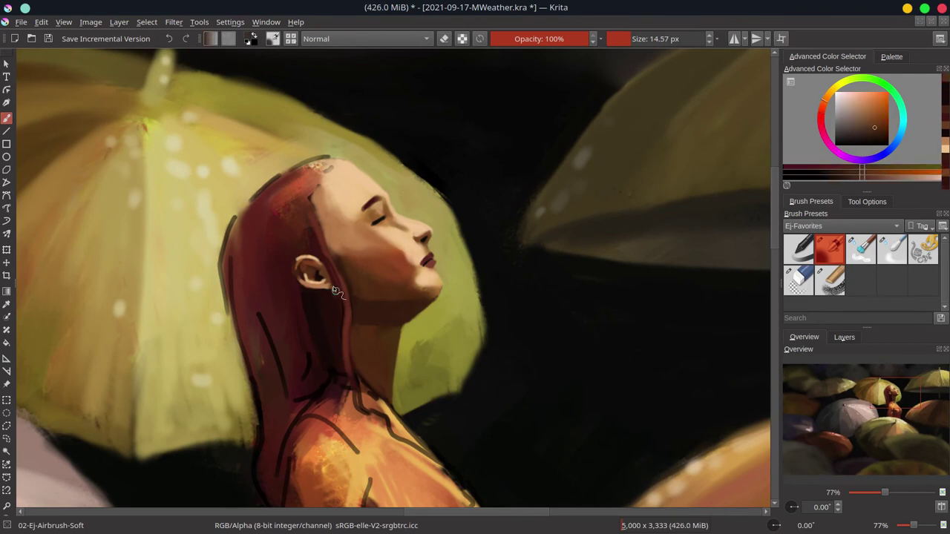
Step: Sample lighter oranges and paint highlights inside the ear
{"action": "left_click", "coordinate": [319, 250], "text": "ctrl"}
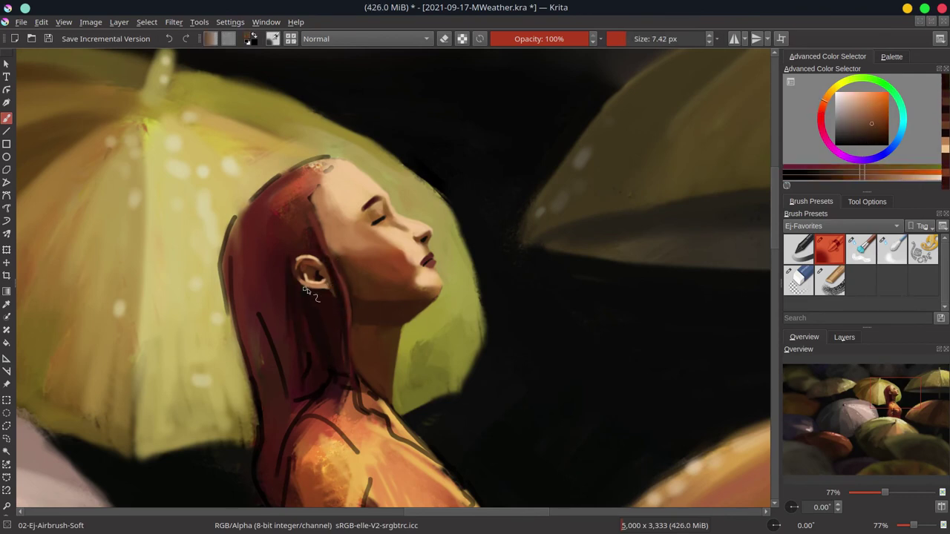
{"action": "left_click", "coordinate": [339, 320], "text": "ctrl"}
{"action": "left_click", "coordinate": [332, 268], "text": "ctrl"}
{"action": "left_click_drag", "start_coordinate": [353, 288], "coordinate": [321, 290]}
{"action": "left_click", "coordinate": [311, 288], "text": "ctrl"}
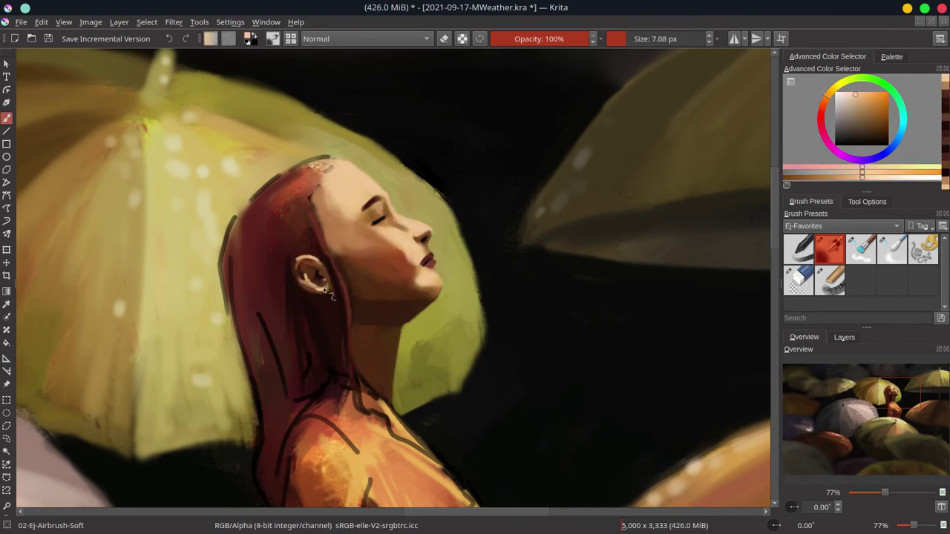
Step: Sample nearby skin tones and blend the skin between the ear and jaw
{"action": "left_click", "coordinate": [340, 300], "text": "ctrl"}
{"action": "left_click", "coordinate": [324, 276], "text": "ctrl"}
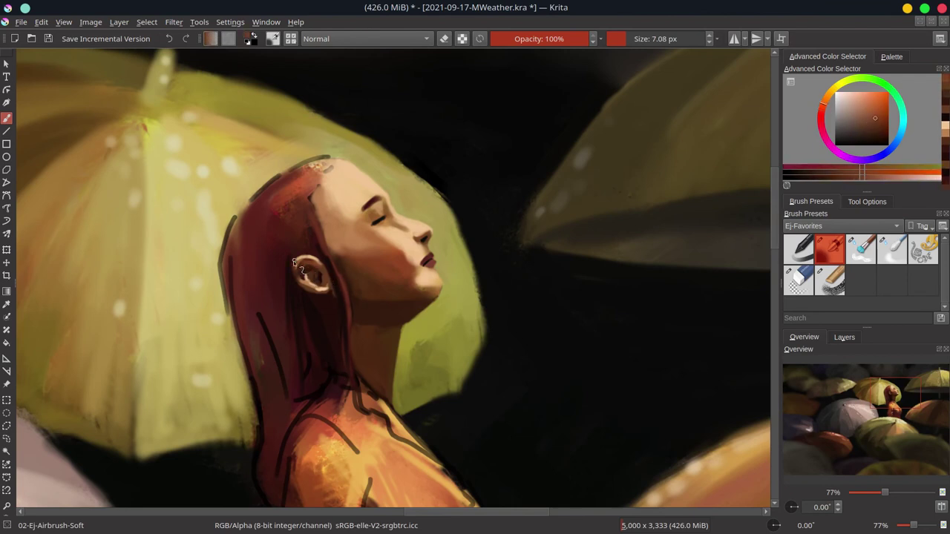
{"action": "left_click", "coordinate": [349, 299], "text": "ctrl"}
{"action": "left_click", "coordinate": [367, 260], "text": "ctrl"}
{"action": "left_click_drag", "start_coordinate": [327, 271], "coordinate": [347, 271]}
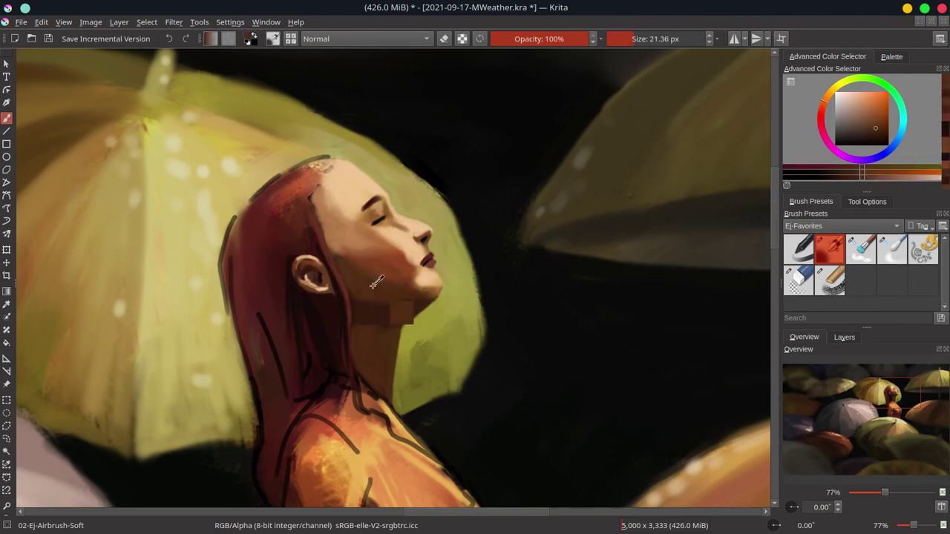
{"action": "left_click", "coordinate": [392, 316], "text": "ctrl"}
{"action": "left_click", "coordinate": [373, 388], "text": "ctrl"}
Step: Lighten the paint colour toward pale peach and save the painting
{"action": "key", "text": "l"}
{"action": "key", "text": "l"}
{"action": "key", "text": "l"}
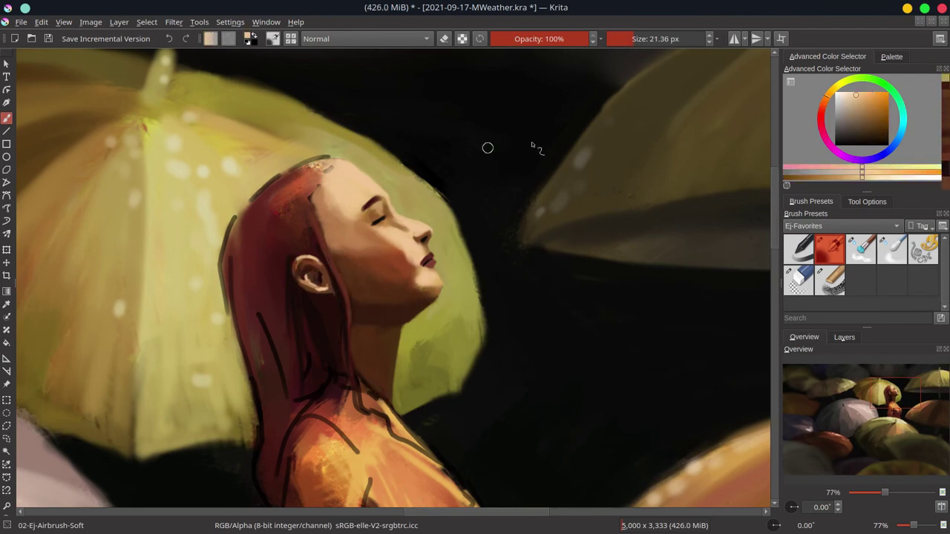
{"action": "key", "text": "l"}
{"action": "key", "text": "l"}
{"action": "key", "text": "bracketleft"}
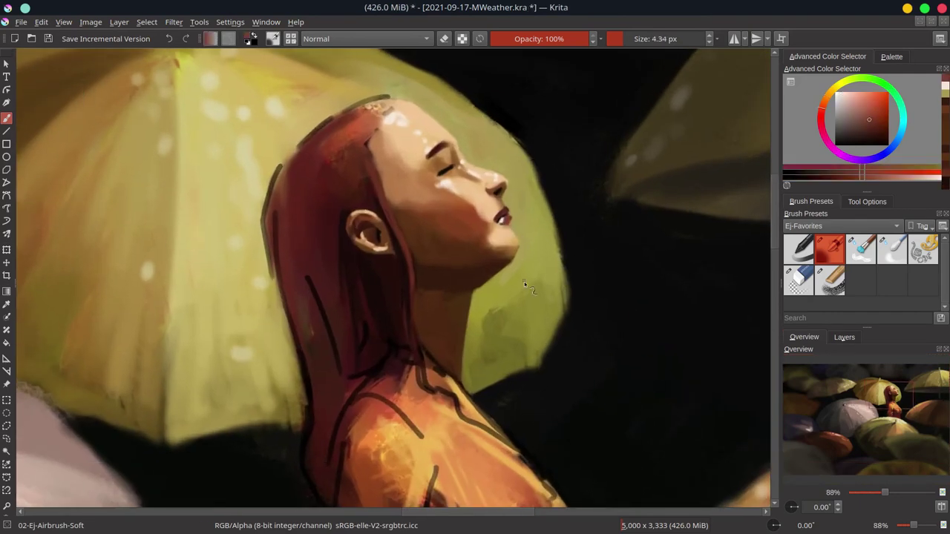
{"action": "key", "text": "minus"}
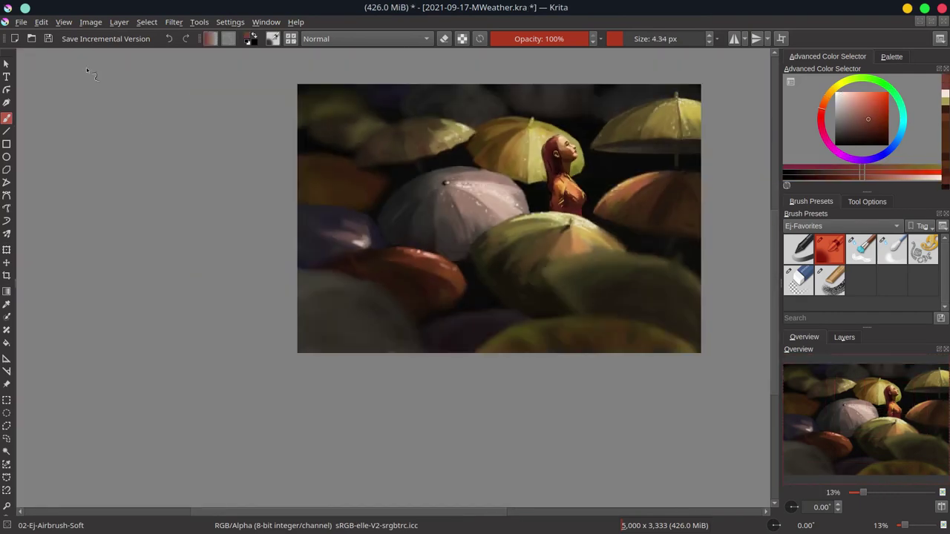
{"action": "key", "text": "ctrl+s"}
Step: Toggle the Color Adjustment filter layer's visibility, save again, and zoom to 100% on the face
{"action": "left_click", "coordinate": [844, 337]}
{"action": "left_click", "coordinate": [788, 402]}
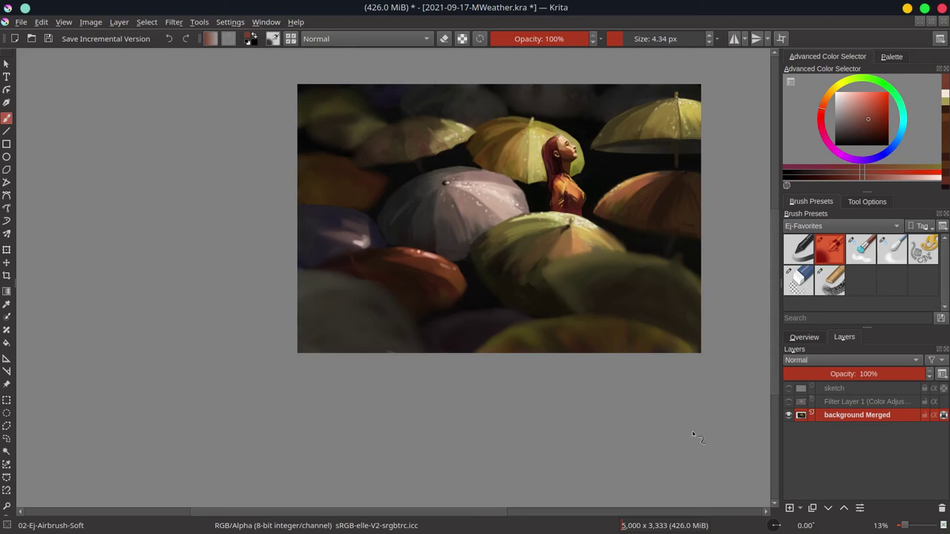
{"action": "key", "text": "ctrl+s"}
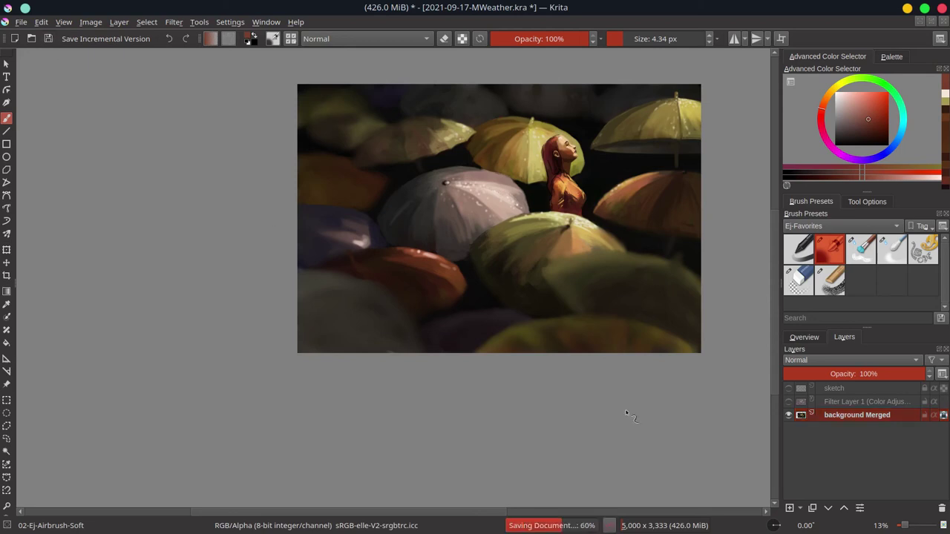
{"action": "key", "text": "1"}
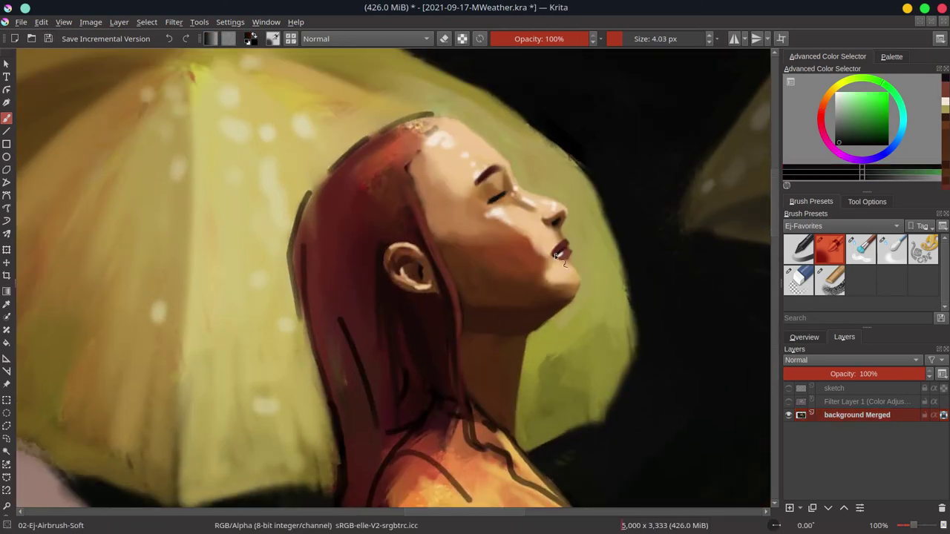
Step: Pick a pale pink, enlarge the brush, and view the whole painting mirrored with an overview
{"action": "left_click", "coordinate": [843, 100]}
{"action": "left_click_drag", "start_coordinate": [471, 127], "coordinate": [490, 126]}
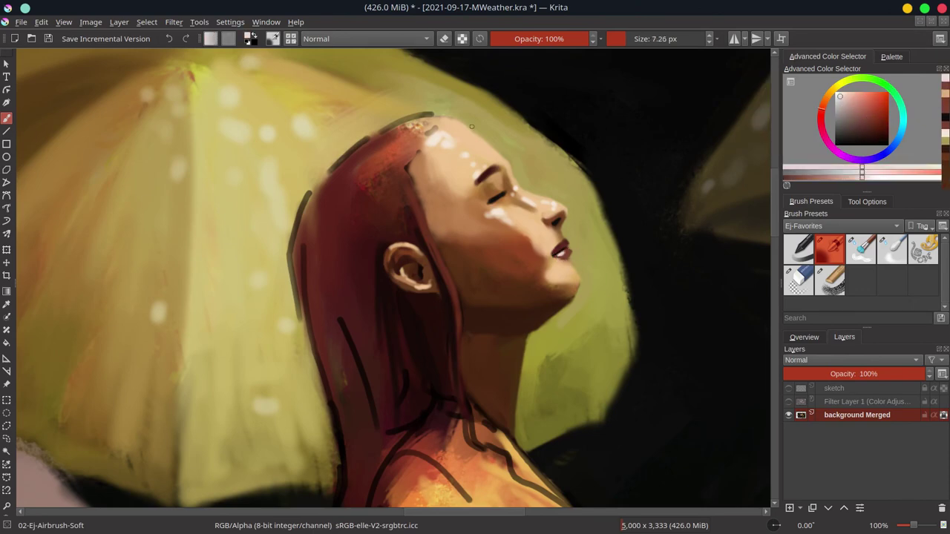
{"action": "key", "text": "2"}
{"action": "scroll", "coordinate": [627, 291], "scroll_direction": "up", "scroll_amount": 6}
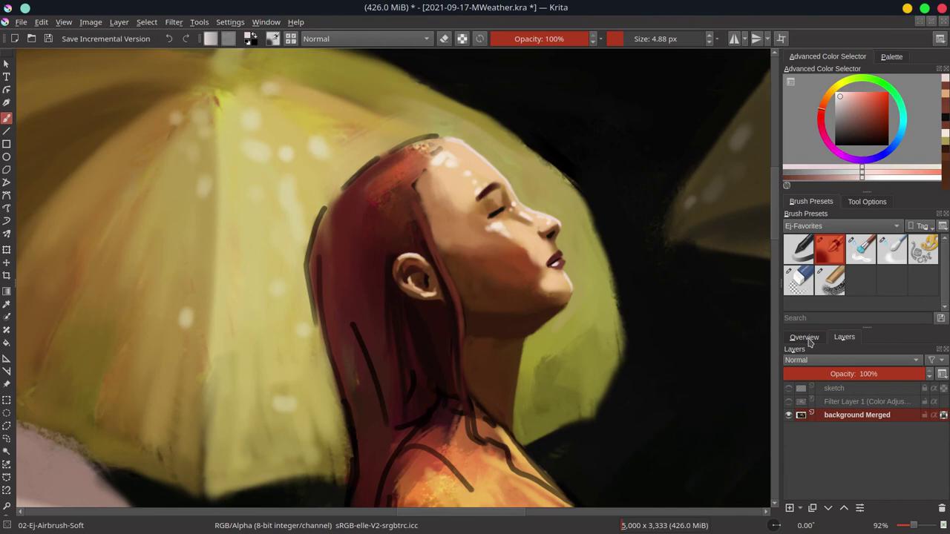
{"action": "left_click", "coordinate": [804, 337]}
{"action": "key", "text": "m"}
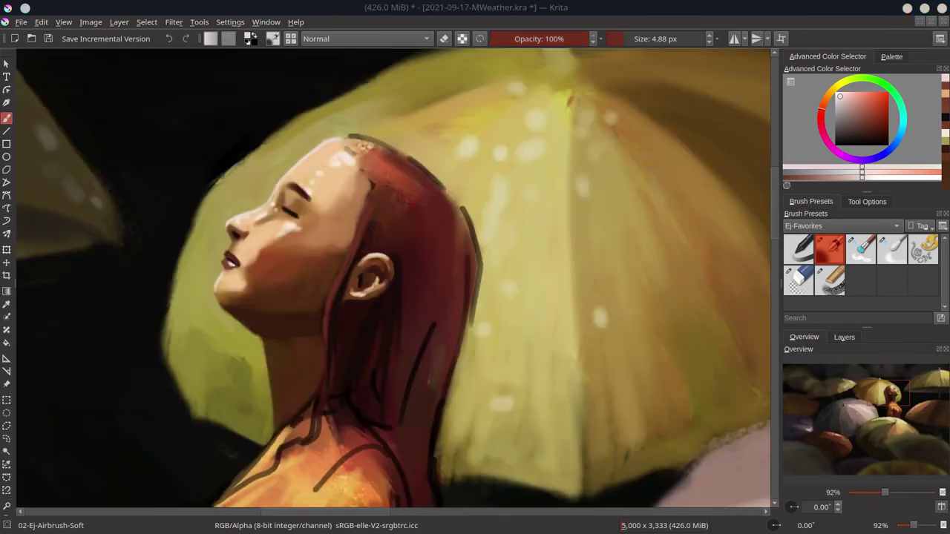
Step: Sample dark reds from the hair and paint dark strokes down its right side
{"action": "left_click", "coordinate": [364, 204], "text": "ctrl"}
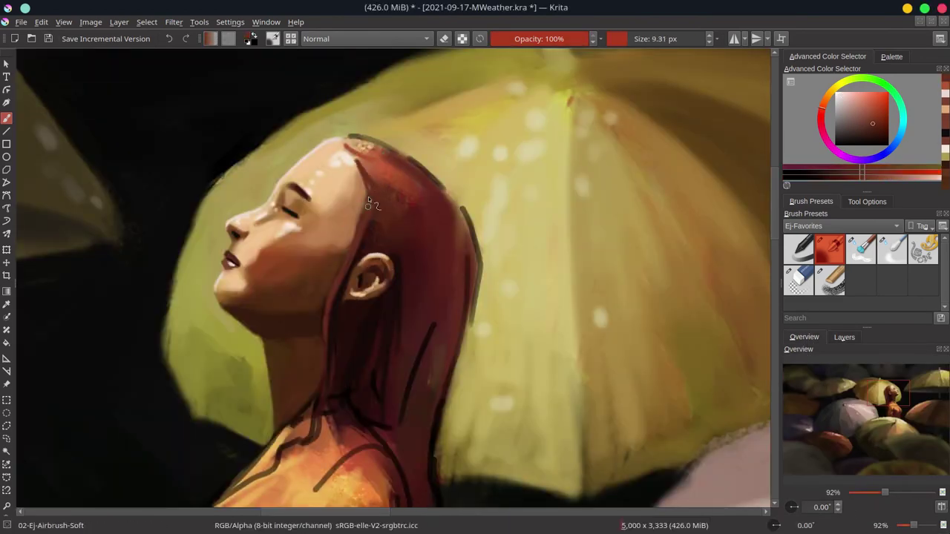
{"action": "left_click_drag", "start_coordinate": [374, 165], "coordinate": [424, 170]}
{"action": "scroll", "coordinate": [424, 170], "scroll_direction": "down", "scroll_amount": 3}
{"action": "scroll", "coordinate": [452, 198], "scroll_direction": "up", "scroll_amount": 2}
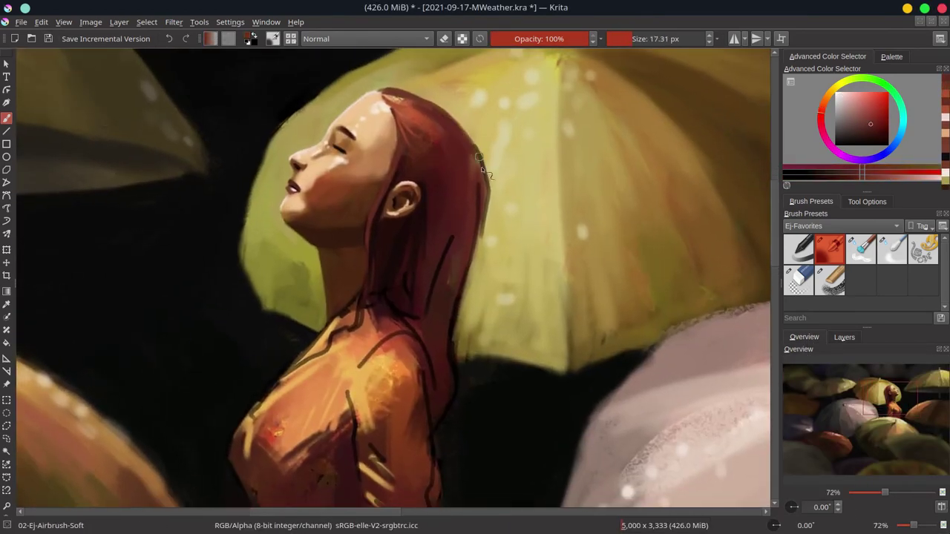
{"action": "left_click", "coordinate": [454, 296], "text": "ctrl"}
{"action": "left_click_drag", "start_coordinate": [454, 297], "coordinate": [490, 282]}
{"action": "left_click_drag", "start_coordinate": [416, 141], "coordinate": [419, 181]}
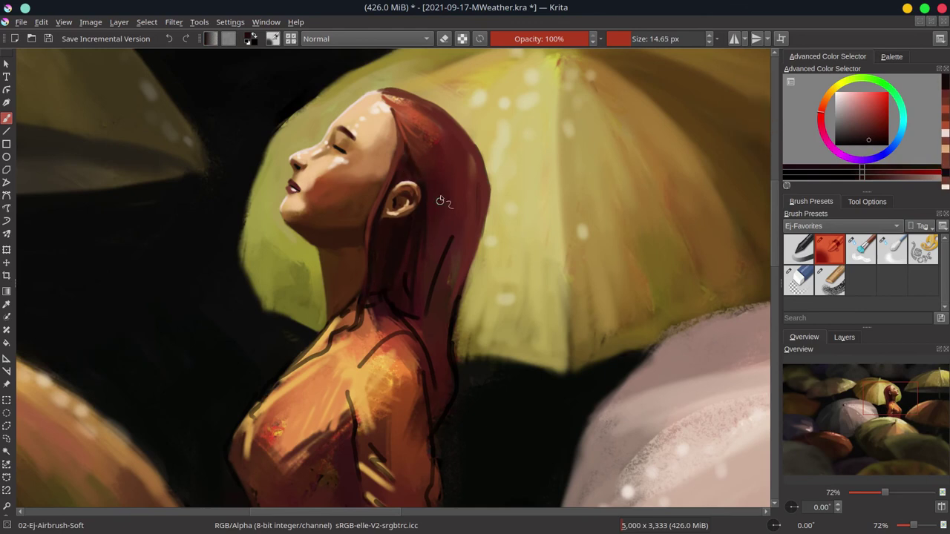
{"action": "mouse_move", "coordinate": [444, 301]}
{"action": "left_mouse_down"}
{"action": "mouse_move", "coordinate": [465, 205]}
{"action": "mouse_move", "coordinate": [423, 356]}
{"action": "left_mouse_up"}
{"action": "left_click_drag", "start_coordinate": [449, 155], "coordinate": [475, 282]}
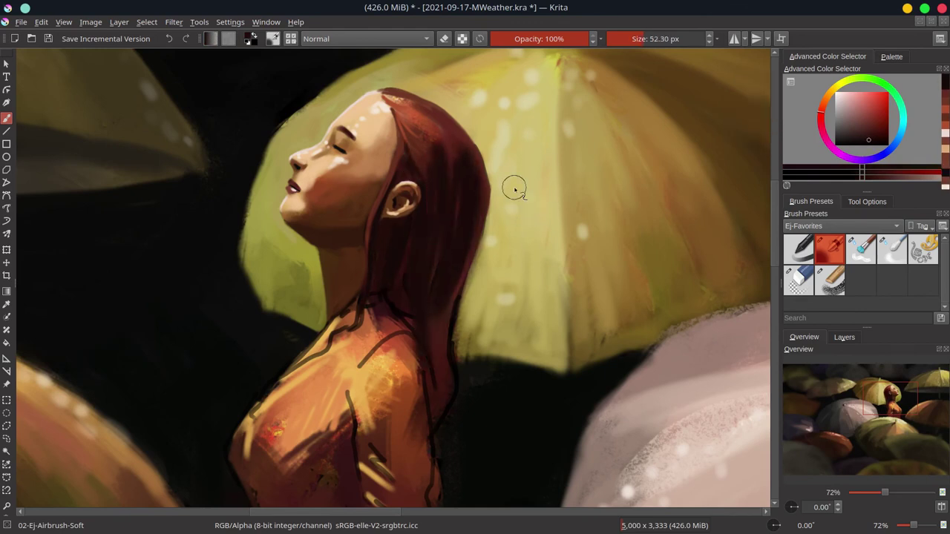
Step: With a smaller brush, paint a dark red stroke along the hair's right edge
{"action": "left_click", "coordinate": [387, 179], "text": "ctrl"}
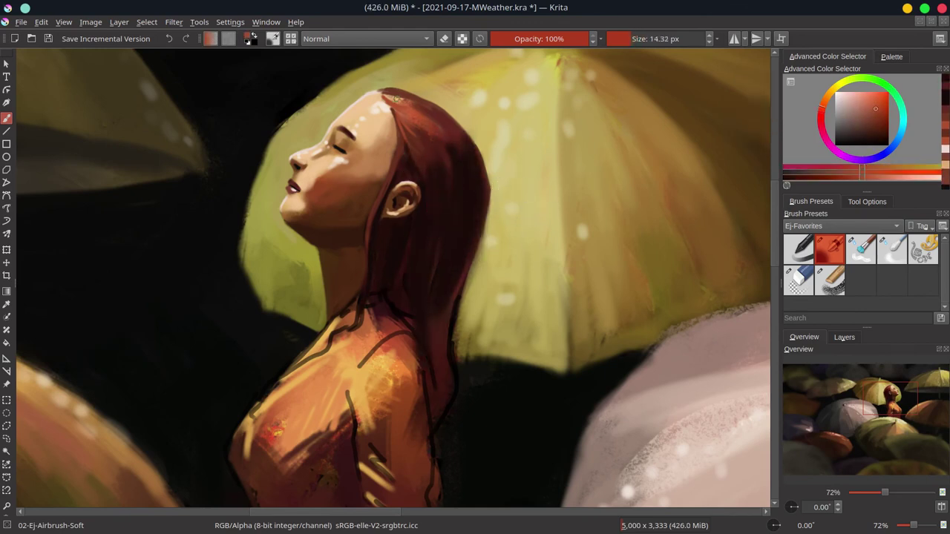
{"action": "left_click_drag", "start_coordinate": [401, 179], "coordinate": [387, 179]}
{"action": "left_click", "coordinate": [424, 230], "text": "ctrl"}
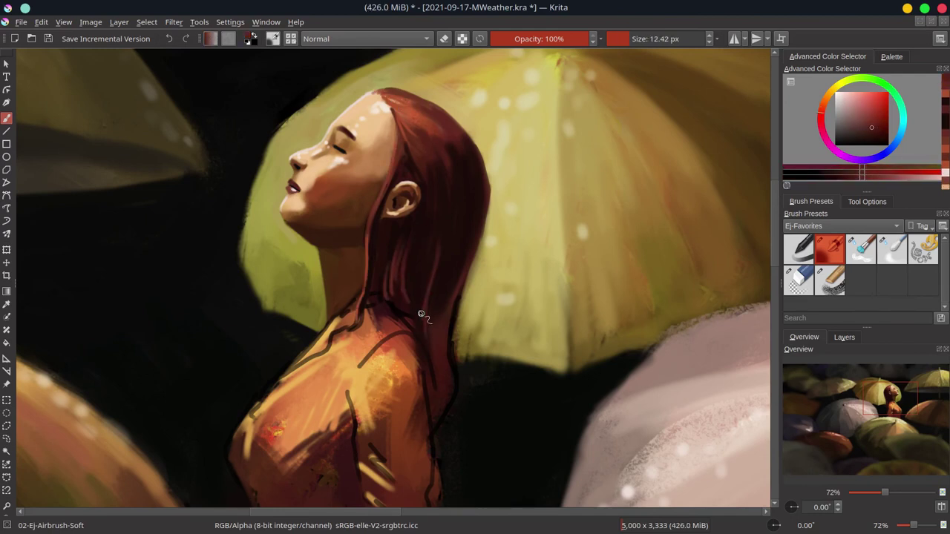
{"action": "mouse_move", "coordinate": [434, 430]}
{"action": "left_mouse_down"}
{"action": "mouse_move", "coordinate": [455, 283]}
{"action": "mouse_move", "coordinate": [475, 225]}
{"action": "left_mouse_up"}
{"action": "left_click", "coordinate": [501, 200], "text": "ctrl"}
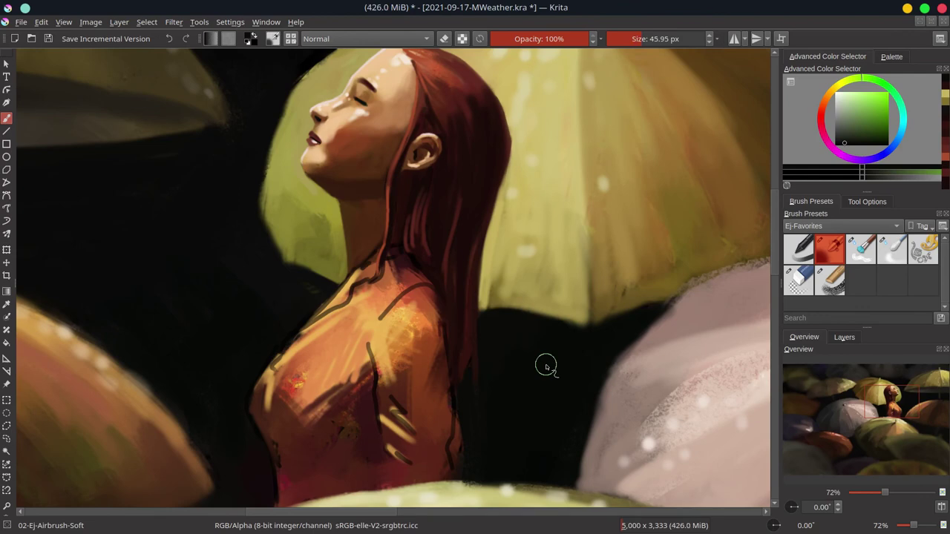
Step: Save, check the composition in a mirrored fit-to-view, then unmirror and zoom back to the face
{"action": "key", "text": "2"}
{"action": "key", "text": "ctrl+s"}
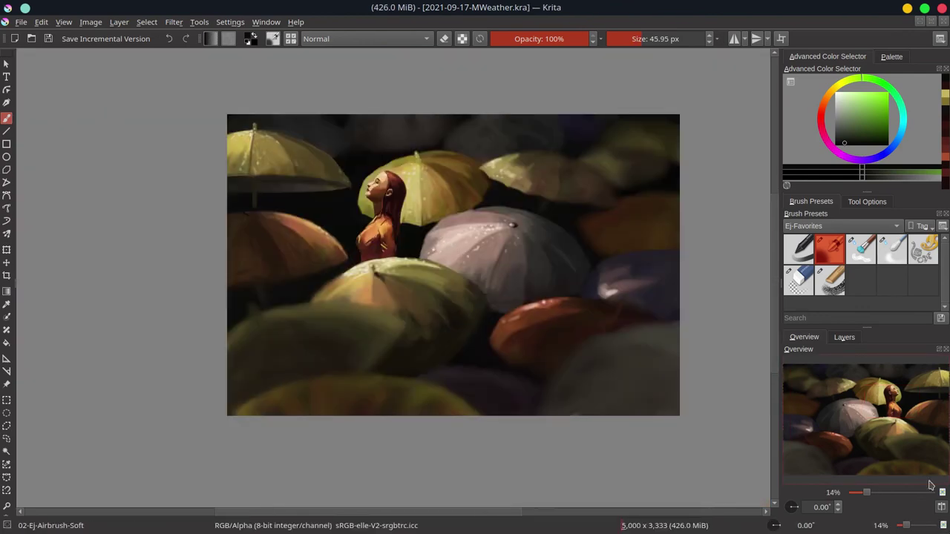
{"action": "key", "text": "m"}
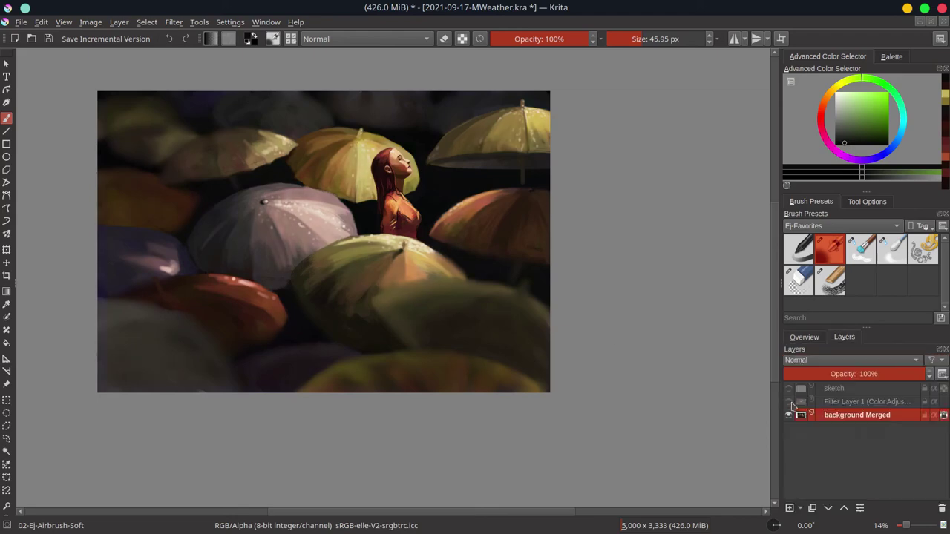
{"action": "key", "text": "m"}
{"action": "scroll", "coordinate": [314, 234], "scroll_direction": "up", "scroll_amount": 5}
{"action": "left_click", "coordinate": [314, 235], "text": "ctrl"}
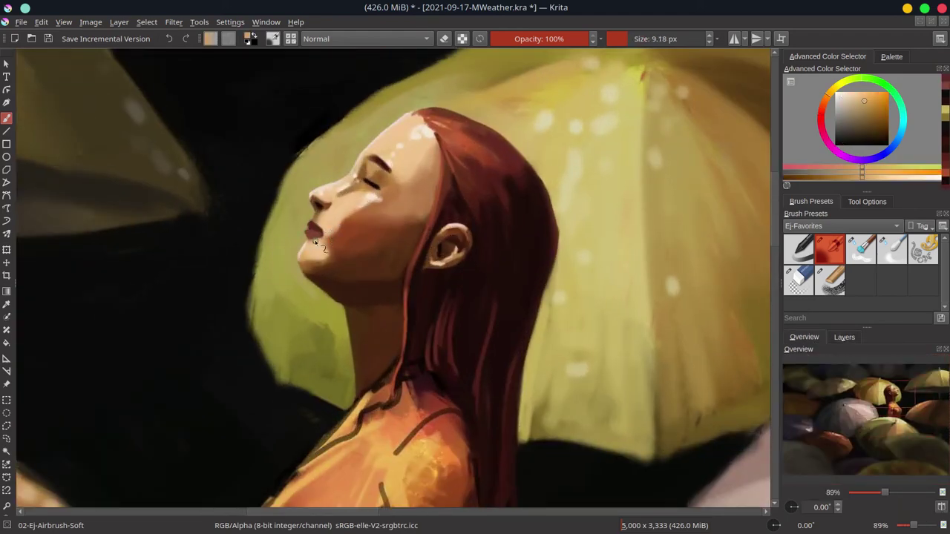
Step: Shrink the airbrush and pick dark lip and light skin tones to refine the lips
{"action": "key", "text": "bracketleft"}
{"action": "key", "text": "bracketleft"}
{"action": "key", "text": "bracketleft"}
{"action": "left_click", "coordinate": [323, 238], "text": "ctrl"}
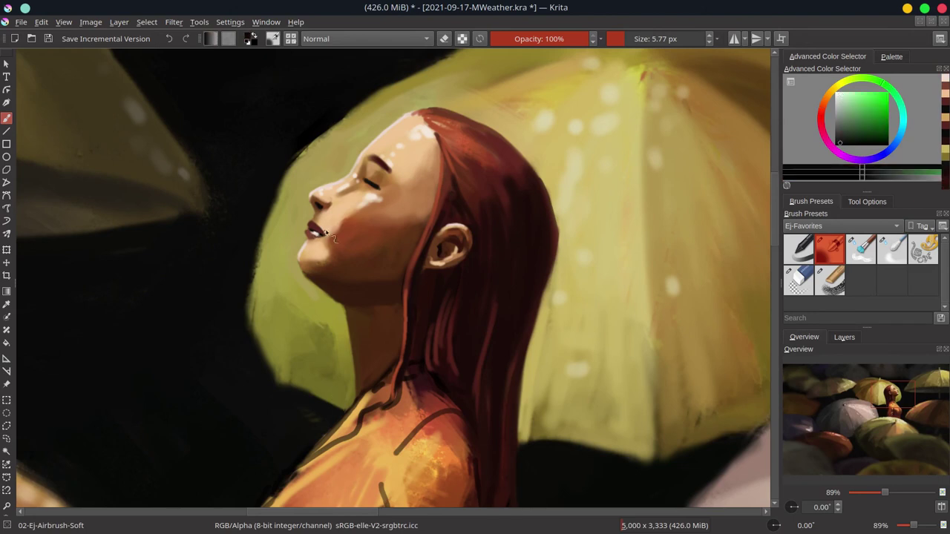
{"action": "key", "text": "bracketleft"}
{"action": "left_click", "coordinate": [371, 208], "text": "ctrl"}
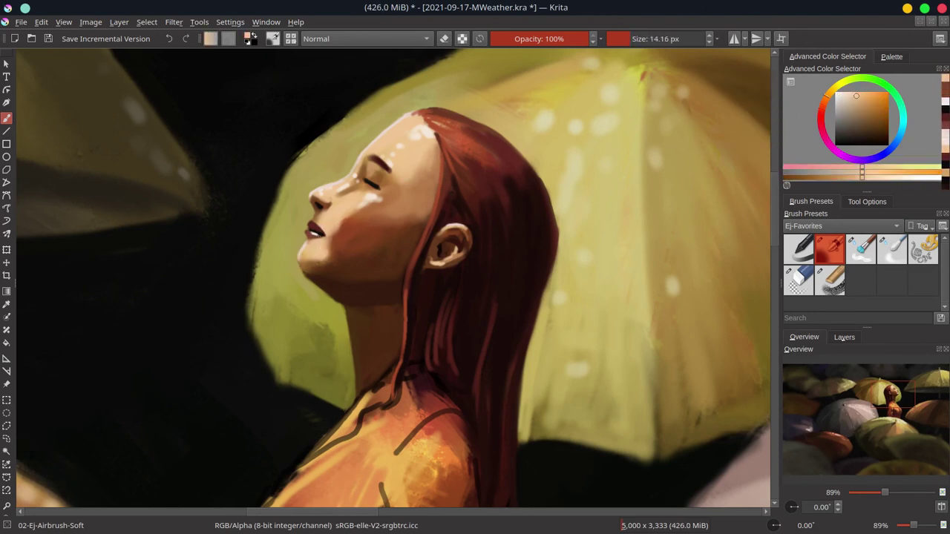
{"action": "key", "text": "bracketright"}
{"action": "key", "text": "bracketright"}
{"action": "key", "text": "bracketright"}
{"action": "left_click", "coordinate": [329, 236], "text": "ctrl"}
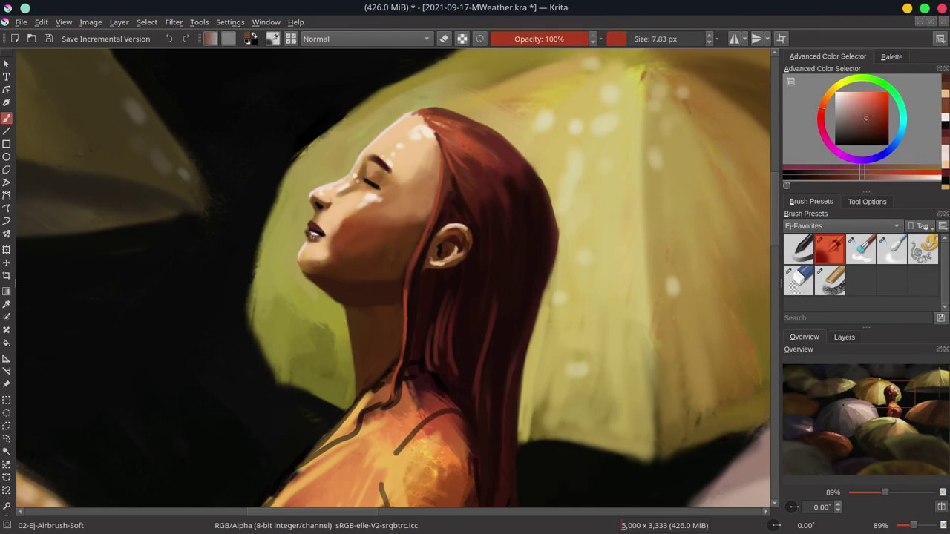
Step: Add pale cheek highlights with a finer brush, then save the painting
{"action": "left_click", "coordinate": [324, 247], "text": "ctrl"}
{"action": "key", "text": "bracketleft"}
{"action": "left_click", "coordinate": [363, 211], "text": "ctrl"}
{"action": "scroll", "coordinate": [371, 178], "scroll_direction": "up", "scroll_amount": 2}
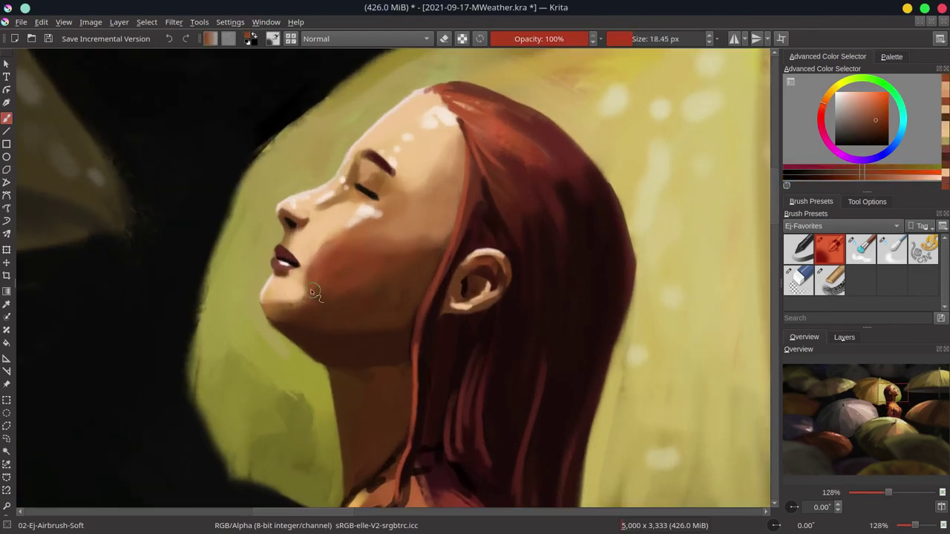
{"action": "key", "text": "bracketleft"}
{"action": "key", "text": "bracketleft"}
{"action": "key", "text": "bracketleft"}
{"action": "scroll", "coordinate": [342, 215], "scroll_direction": "down", "scroll_amount": 4}
{"action": "scroll", "coordinate": [445, 260], "scroll_direction": "down", "scroll_amount": 4}
{"action": "key", "text": "ctrl+s"}
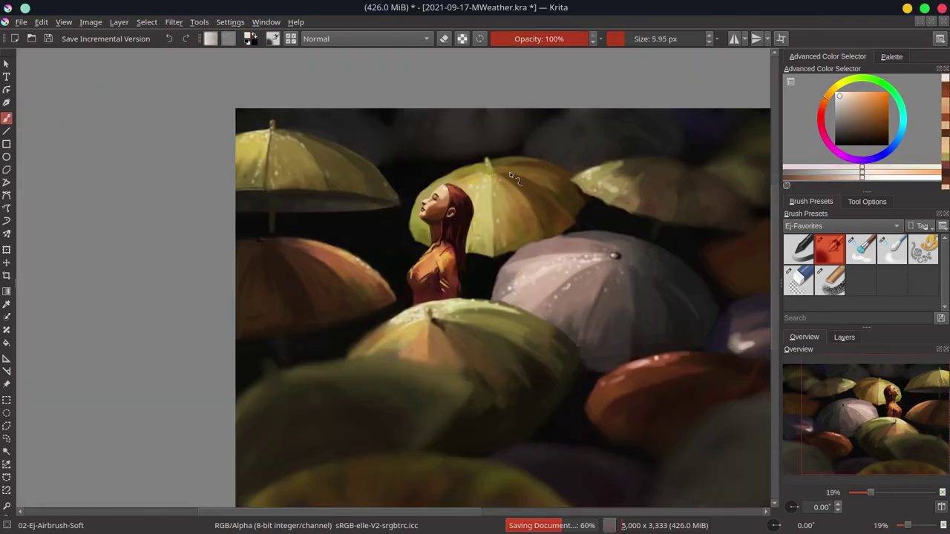
{"action": "left_click", "coordinate": [388, 245], "text": "ctrl"}
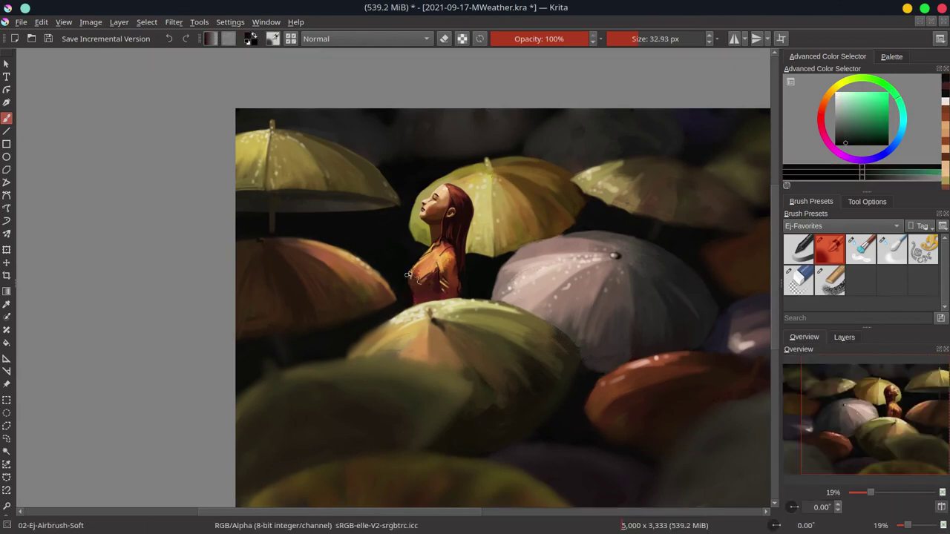
{"action": "key", "text": "ctrl+s"}
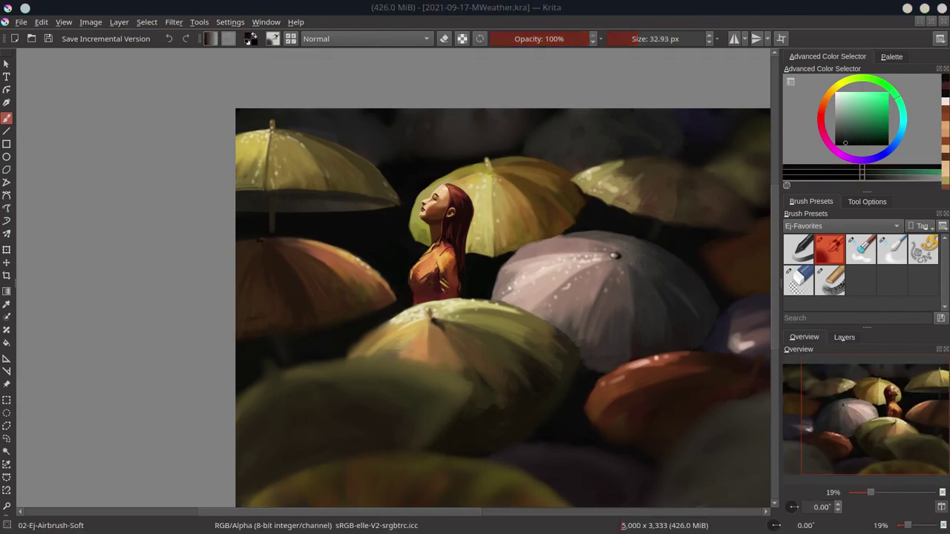
Step: Sample dark reds and oranges from the shirt and resize the brush for repainting
{"action": "scroll", "coordinate": [449, 263], "scroll_direction": "up", "scroll_amount": 5}
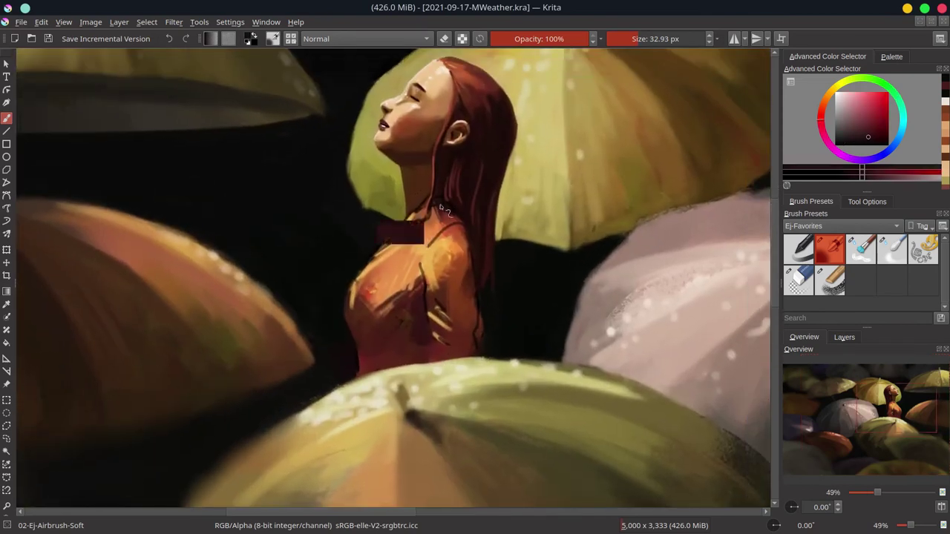
{"action": "left_click", "coordinate": [459, 218], "text": "ctrl"}
{"action": "left_click", "coordinate": [457, 190], "text": "ctrl"}
{"action": "key", "text": "bracketleft"}
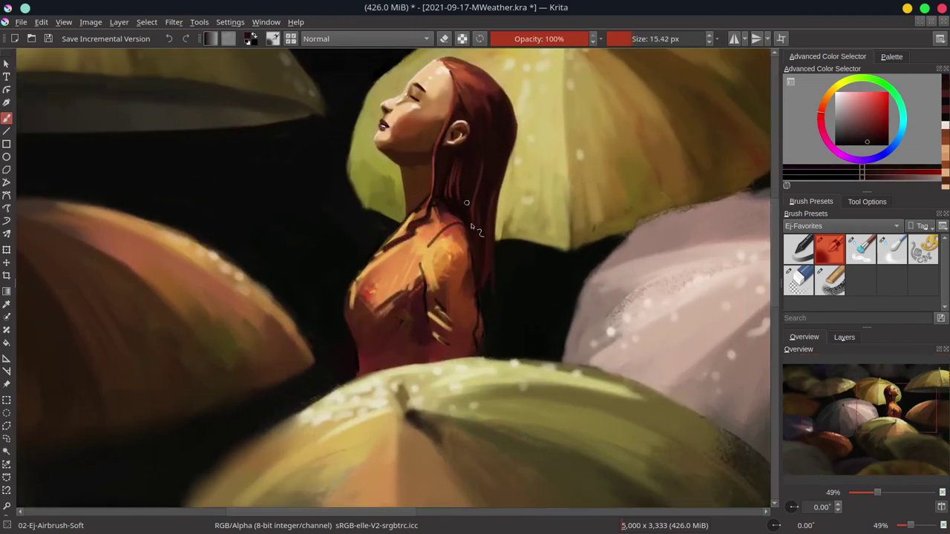
{"action": "key", "text": "bracketleft"}
{"action": "left_click", "coordinate": [375, 260], "text": "ctrl"}
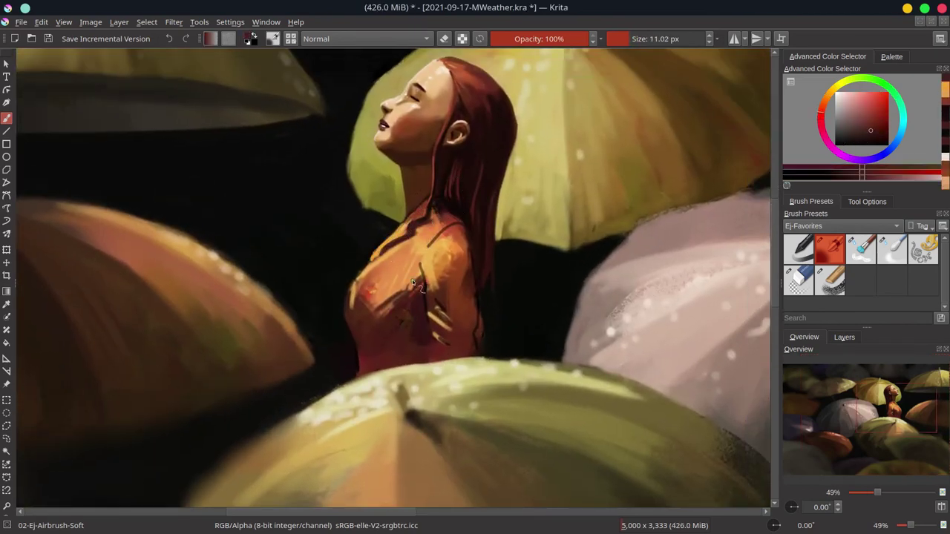
{"action": "left_click", "coordinate": [381, 253], "text": "ctrl"}
{"action": "left_click", "coordinate": [422, 213], "text": "ctrl"}
{"action": "key", "text": "bracketright"}
{"action": "key", "text": "bracketright"}
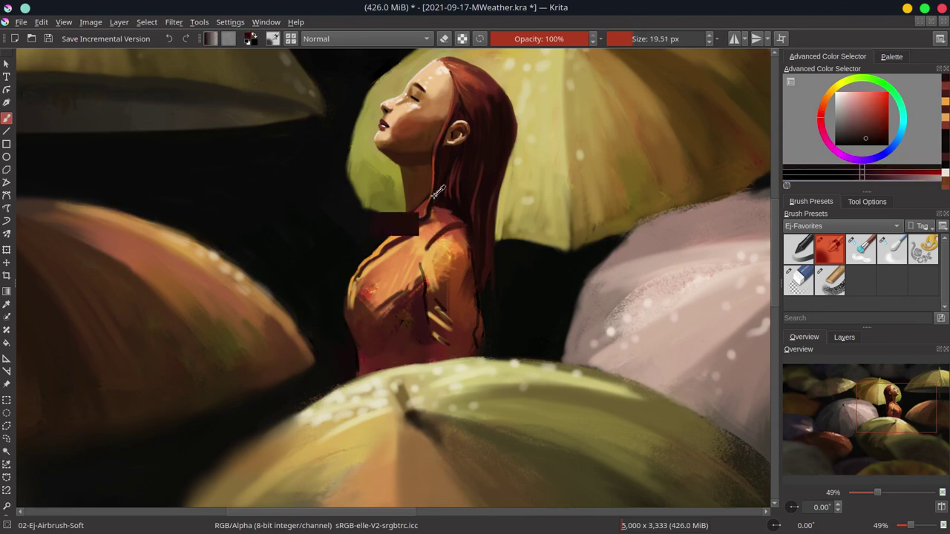
{"action": "left_click", "coordinate": [427, 312], "text": "ctrl"}
{"action": "key", "text": "bracketright"}
{"action": "key", "text": "bracketright"}
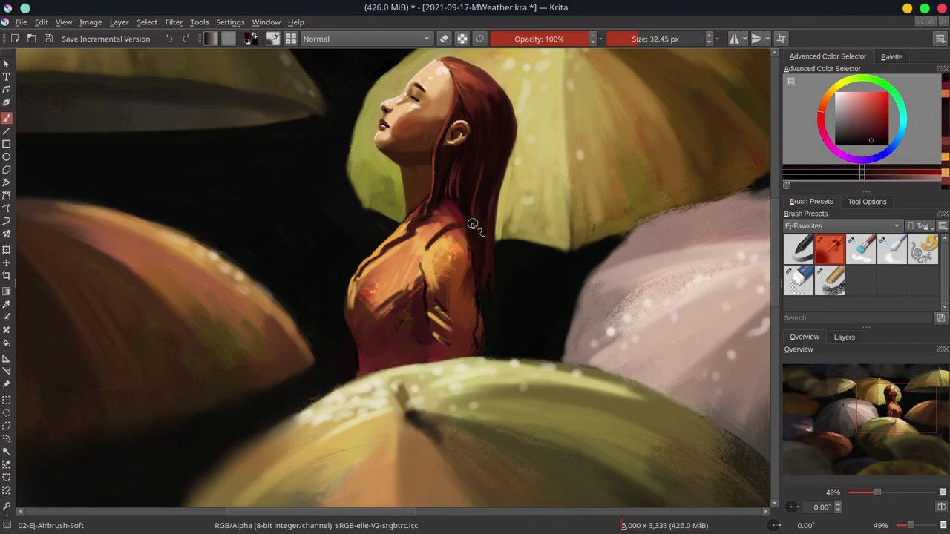
Step: Paint strokes near the hair and pick darker reds for shading the shirt
{"action": "left_click_drag", "start_coordinate": [481, 97], "coordinate": [506, 118]}
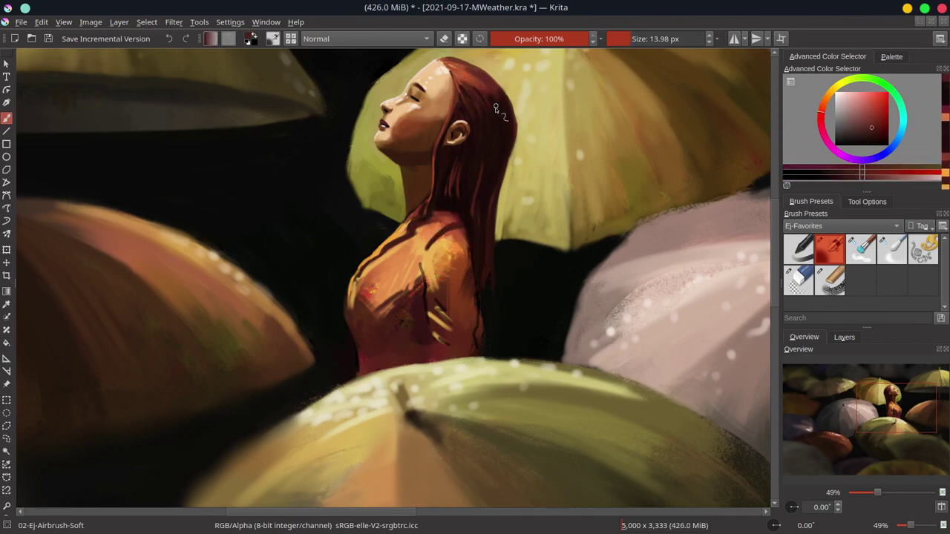
{"action": "left_click", "coordinate": [498, 329], "text": "ctrl"}
{"action": "key", "text": "bracketleft"}
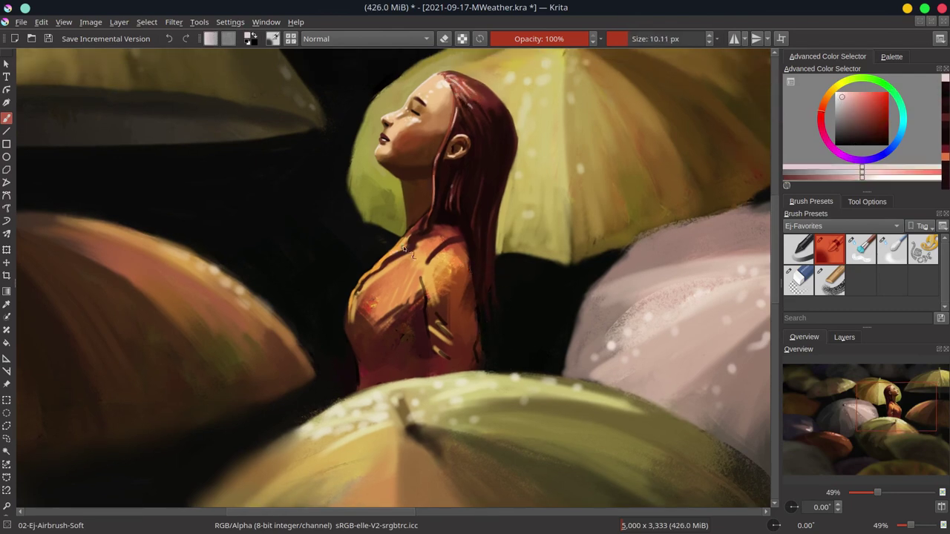
{"action": "left_click", "coordinate": [424, 312], "text": "ctrl"}
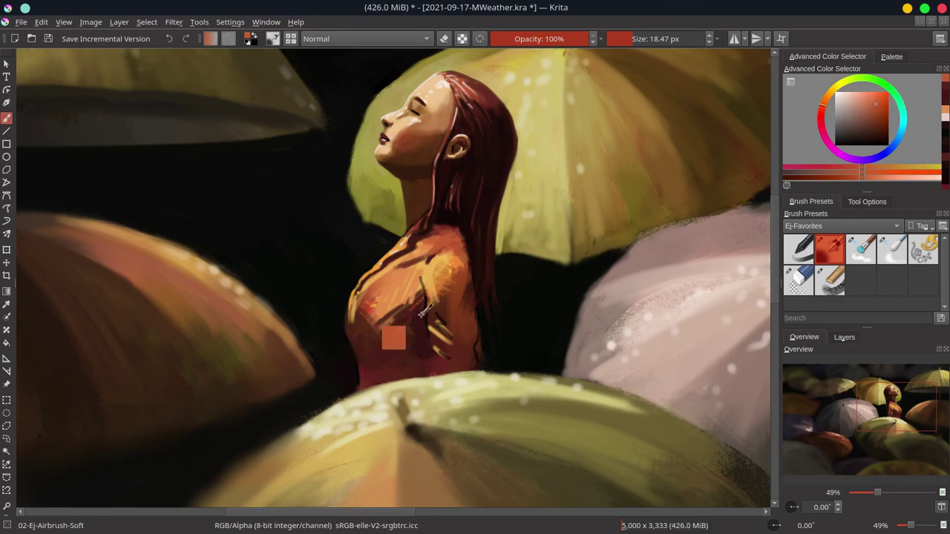
{"action": "left_click", "coordinate": [407, 305], "text": "ctrl"}
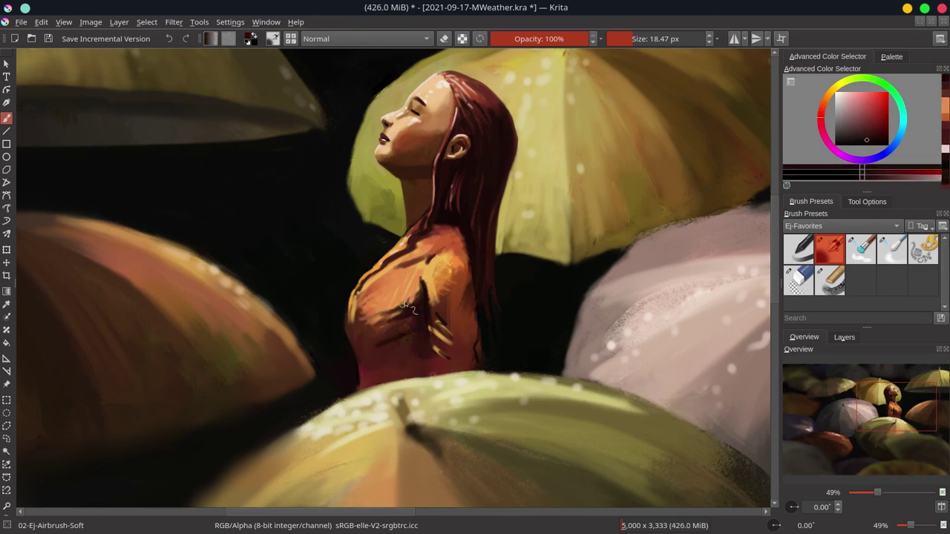
{"action": "left_click_drag", "start_coordinate": [407, 306], "coordinate": [355, 374]}
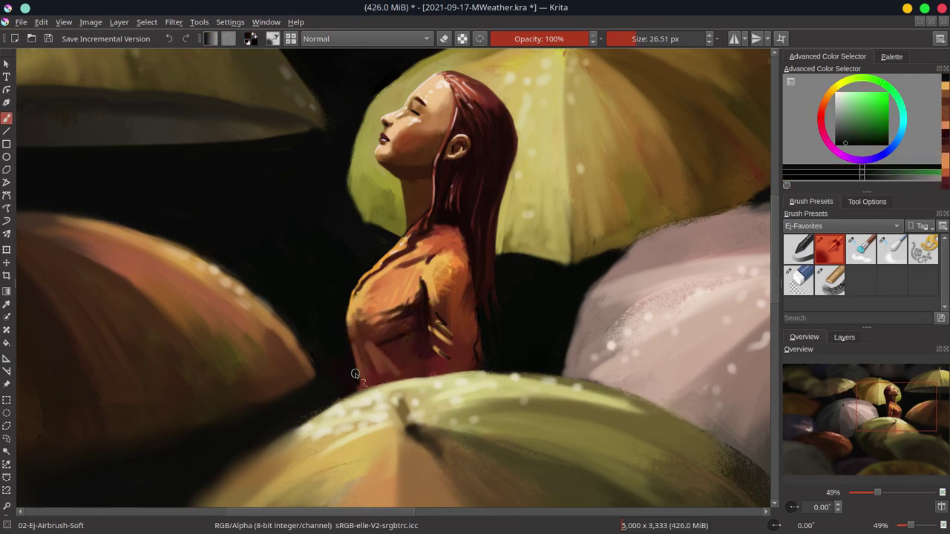
{"action": "left_click", "coordinate": [386, 354], "text": "ctrl"}
{"action": "left_click_drag", "start_coordinate": [448, 294], "coordinate": [440, 251]}
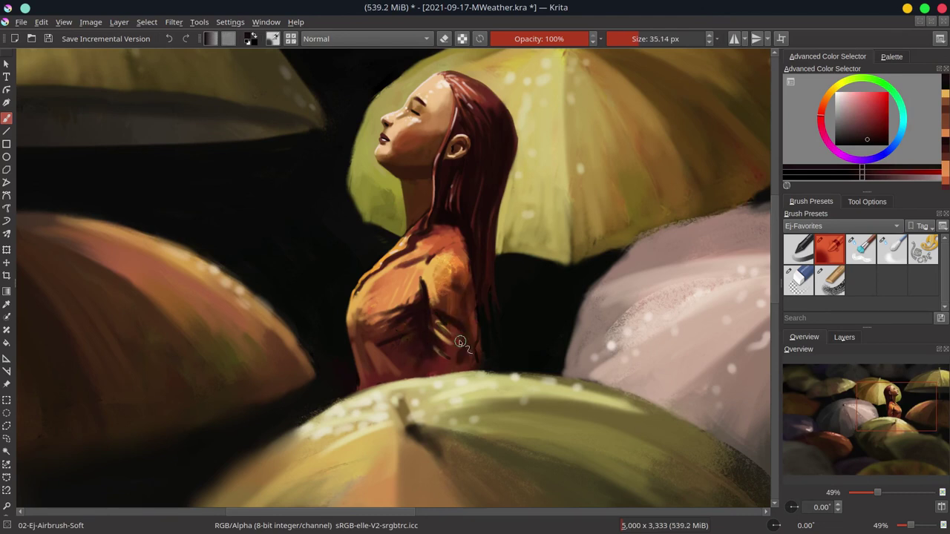
{"action": "left_click", "coordinate": [440, 251], "text": "ctrl"}
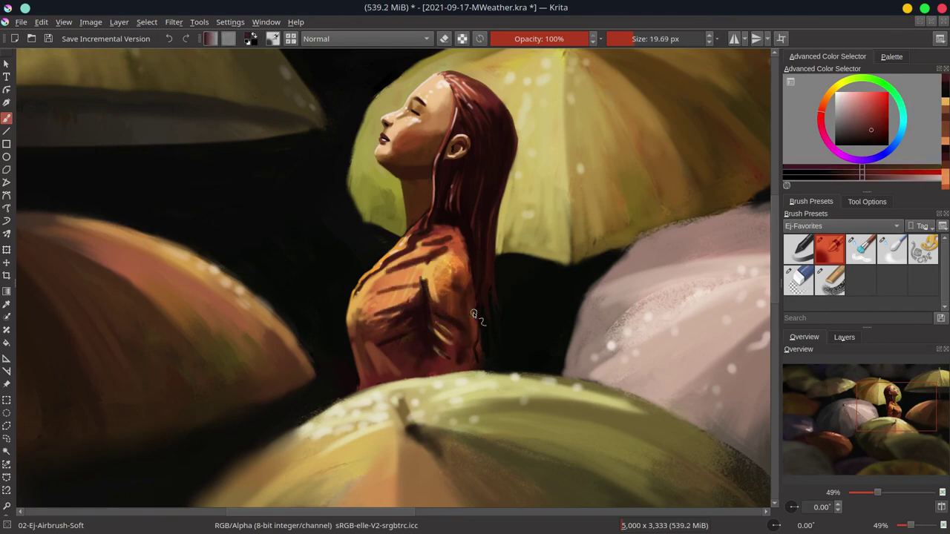
{"action": "mouse_move", "coordinate": [474, 316]}
{"action": "left_mouse_down"}
{"action": "mouse_move", "coordinate": [452, 247]}
{"action": "mouse_move", "coordinate": [383, 289]}
{"action": "mouse_move", "coordinate": [378, 326]}
{"action": "left_mouse_up"}
Step: Repaint the coat's left edge in dark red-brown and add brighter orange strokes across it
{"action": "left_click_drag", "start_coordinate": [375, 275], "coordinate": [355, 345]}
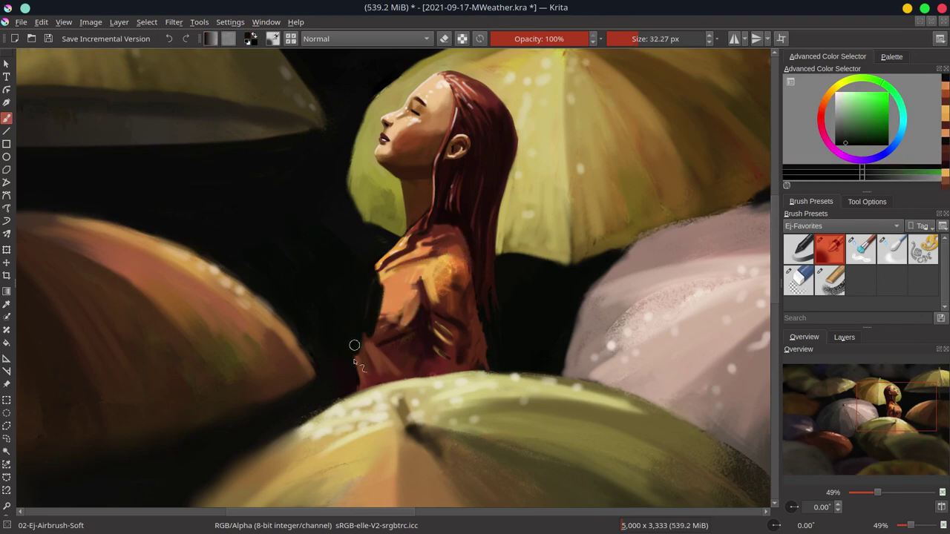
{"action": "left_click", "coordinate": [403, 297], "text": "ctrl"}
{"action": "left_click_drag", "start_coordinate": [383, 267], "coordinate": [363, 349]}
{"action": "left_click", "coordinate": [386, 282], "text": "ctrl"}
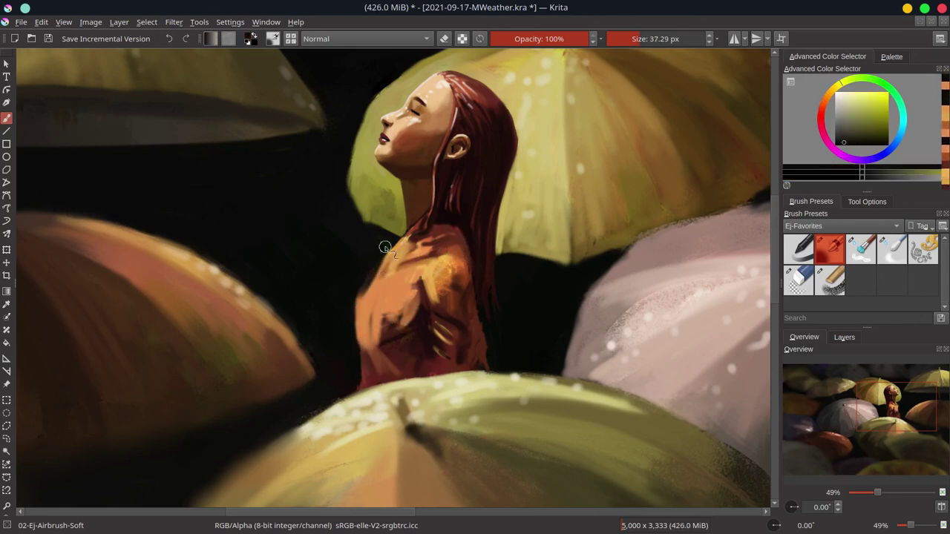
{"action": "left_click_drag", "start_coordinate": [371, 245], "coordinate": [401, 334]}
{"action": "left_click", "coordinate": [401, 333], "text": "ctrl"}
{"action": "left_click_drag", "start_coordinate": [386, 252], "coordinate": [368, 315]}
{"action": "mouse_move", "coordinate": [445, 241]}
{"action": "left_mouse_down"}
{"action": "mouse_move", "coordinate": [404, 315]}
{"action": "mouse_move", "coordinate": [431, 364]}
{"action": "left_mouse_up"}
{"action": "left_click", "coordinate": [377, 372], "text": "ctrl"}
Step: Shade the coat's lower edge, repaint its right edge orange, and add a light peach stroke
{"action": "left_click", "coordinate": [416, 326], "text": "ctrl"}
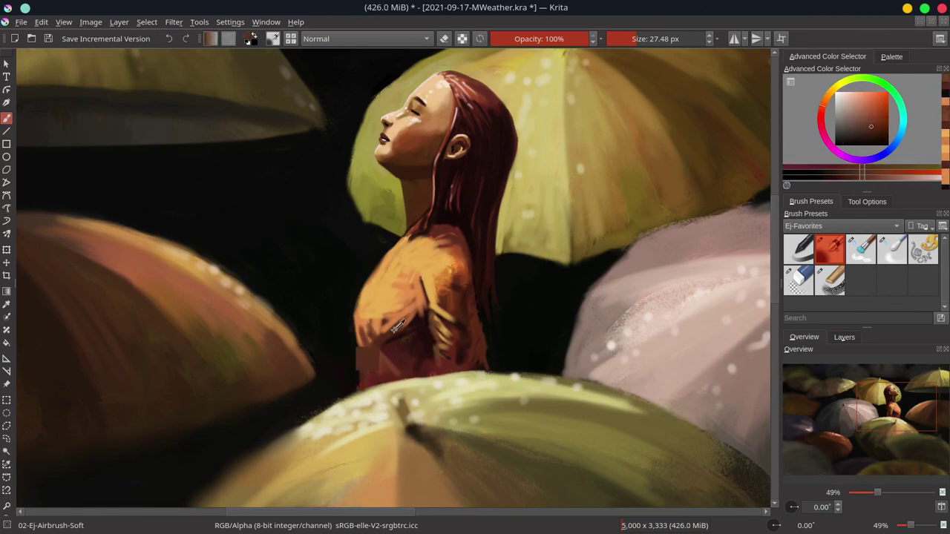
{"action": "left_click_drag", "start_coordinate": [379, 349], "coordinate": [357, 371]}
{"action": "left_click", "coordinate": [479, 318], "text": "ctrl"}
{"action": "left_click_drag", "start_coordinate": [479, 264], "coordinate": [492, 371]}
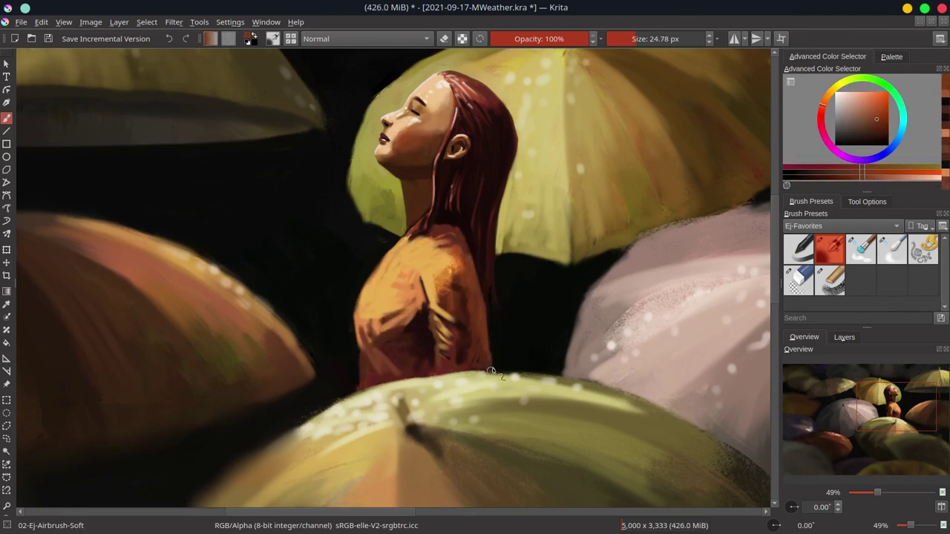
{"action": "left_click", "coordinate": [547, 444], "text": "ctrl"}
{"action": "left_click_drag", "start_coordinate": [371, 312], "coordinate": [428, 300]}
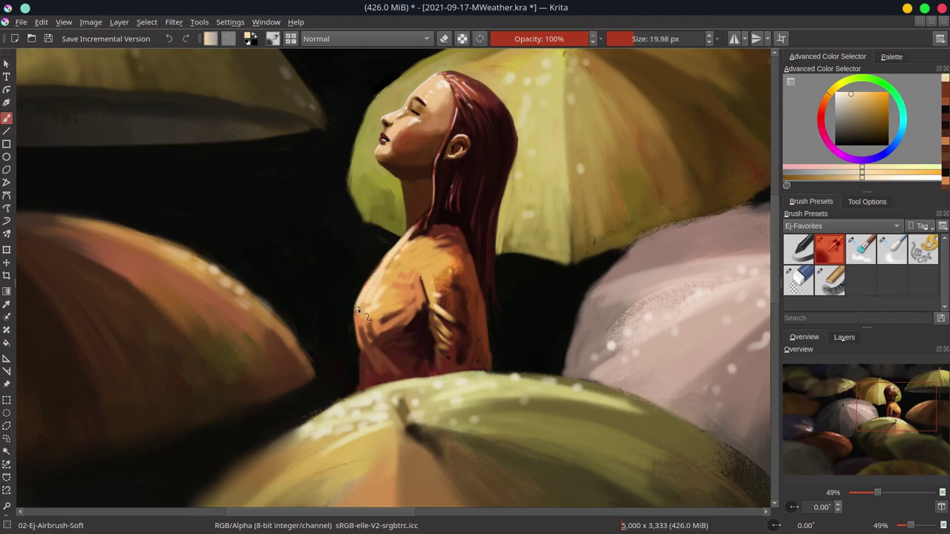
{"action": "scroll", "coordinate": [706, 194], "scroll_direction": "down", "scroll_amount": 5}
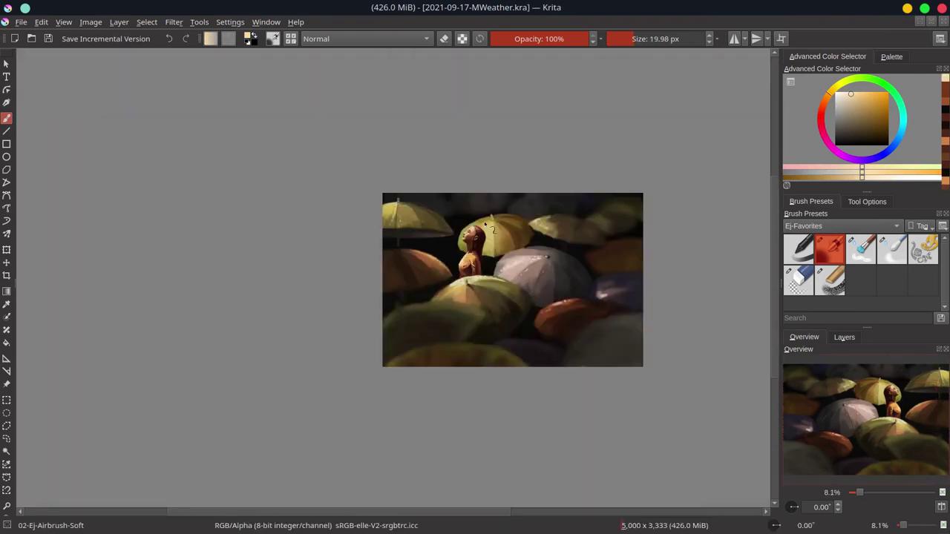
Step: Add a new Color Dodge paint layer and paint an orange glow over the woman
{"action": "scroll", "coordinate": [381, 289], "scroll_direction": "up", "scroll_amount": 4}
{"action": "left_click", "coordinate": [381, 289], "text": "ctrl"}
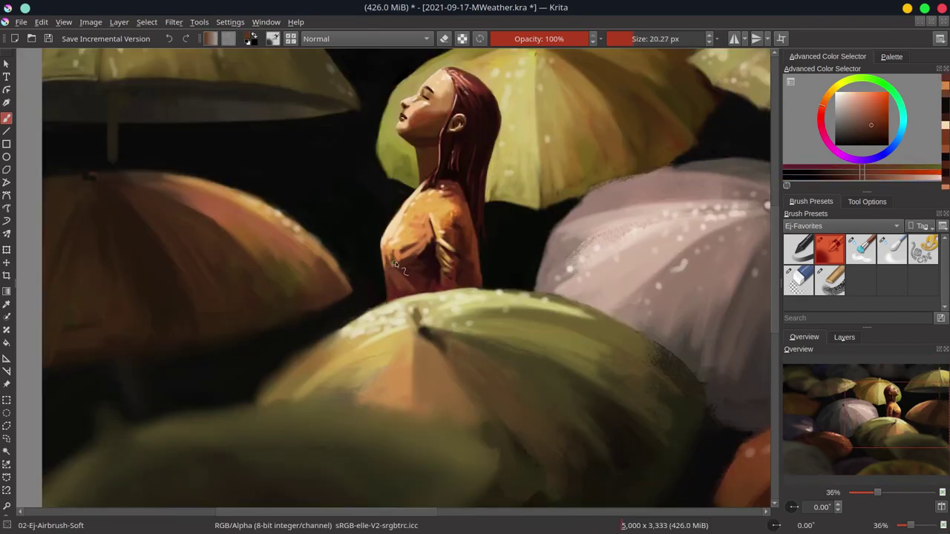
{"action": "scroll", "coordinate": [468, 399], "scroll_direction": "down", "scroll_amount": 3}
{"action": "left_click", "coordinate": [844, 337]}
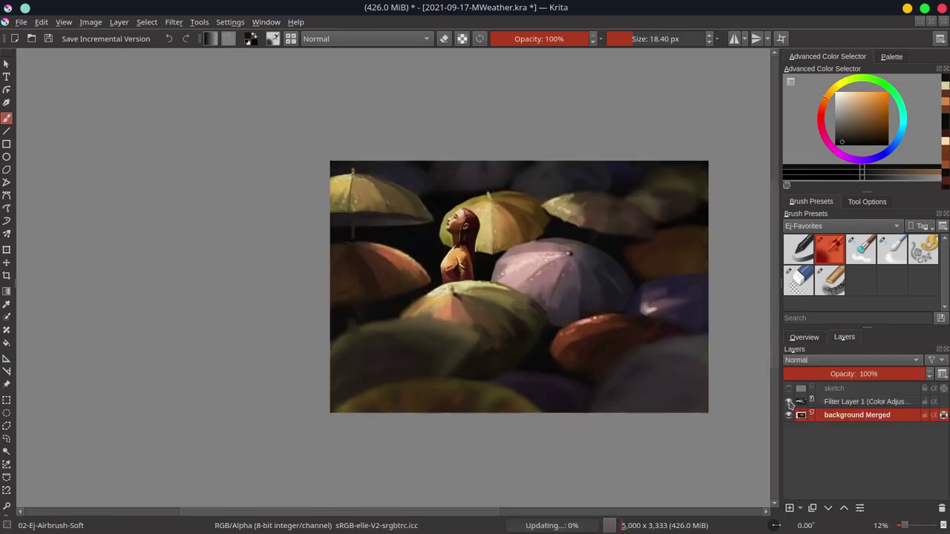
{"action": "key", "text": "Insert"}
{"action": "left_click", "coordinate": [365, 39]}
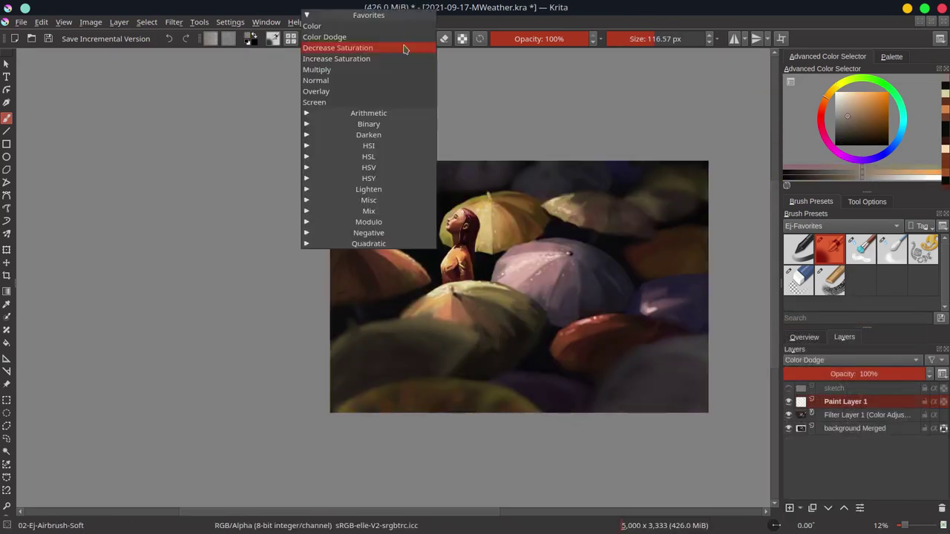
{"action": "mouse_move", "coordinate": [461, 246]}
{"action": "left_mouse_down"}
{"action": "mouse_move", "coordinate": [456, 271]}
{"action": "mouse_move", "coordinate": [464, 239]}
{"action": "left_mouse_up"}
Step: Move the glow layer below Filter Layer 1, toggle the filter's visibility, and clear the selection
{"action": "left_click", "coordinate": [828, 509]}
{"action": "left_click", "coordinate": [789, 401]}
{"action": "left_click", "coordinate": [461, 223], "text": "ctrl"}
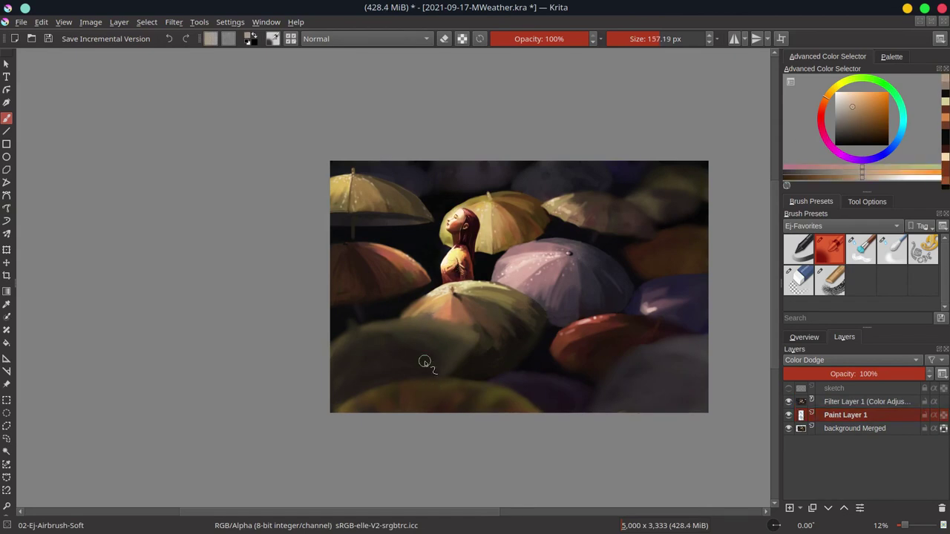
{"action": "key", "text": "ctrl+a"}
{"action": "left_click", "coordinate": [147, 21]}
{"action": "left_click", "coordinate": [153, 50]}
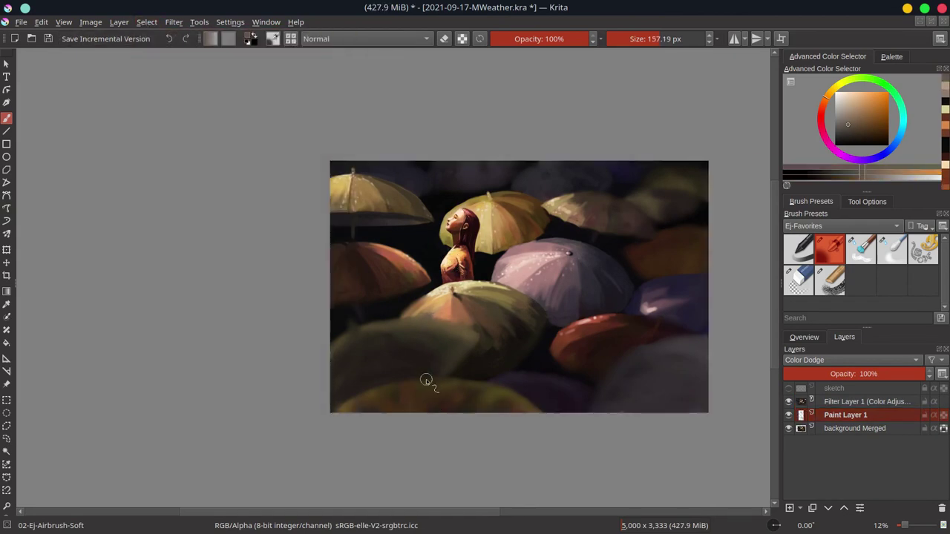
Step: Rename the glow layer to 'cd' and adjust Filter Layer 1's tone curve
{"action": "double_click", "coordinate": [883, 416]}
{"action": "type", "text": "cd"}
{"action": "key", "text": "Return"}
{"action": "right_click", "coordinate": [846, 402]}
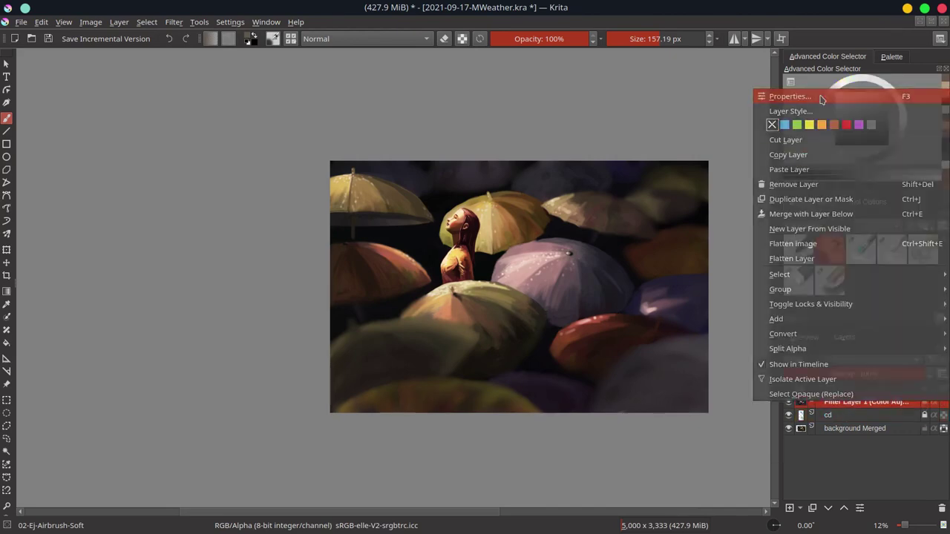
{"action": "left_click", "coordinate": [821, 95]}
{"action": "left_click_drag", "start_coordinate": [435, 276], "coordinate": [414, 282]}
{"action": "left_click", "coordinate": [502, 363]}
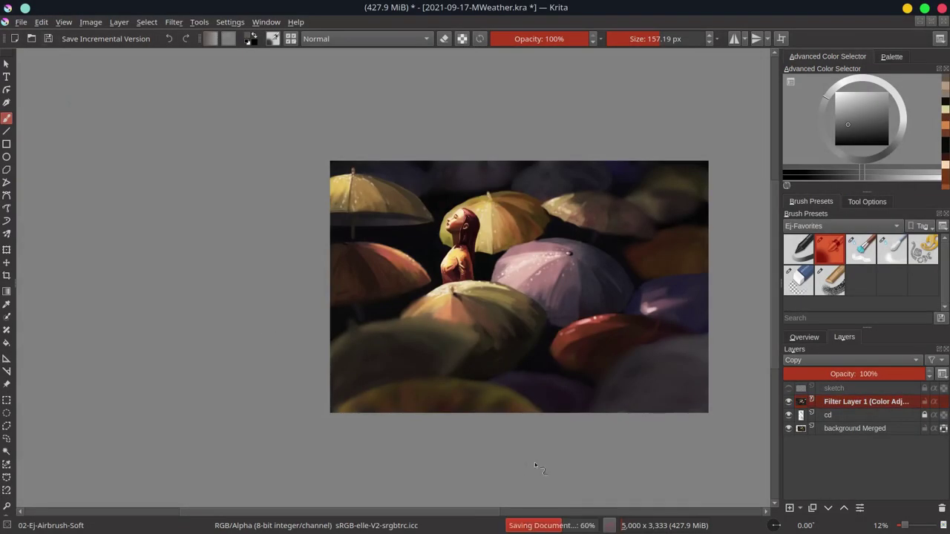
{"action": "left_click", "coordinate": [804, 337]}
Step: Mirror the view, select the Merged background layer, save, and zoom in and out to review
{"action": "key", "text": "m"}
{"action": "left_click", "coordinate": [844, 337]}
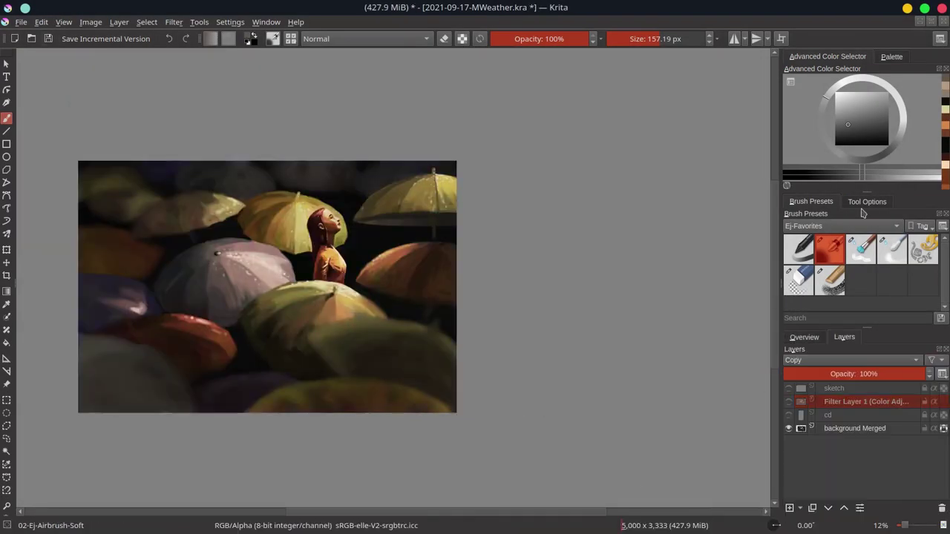
{"action": "left_click", "coordinate": [857, 428]}
{"action": "scroll", "coordinate": [327, 268], "scroll_direction": "up", "scroll_amount": 3}
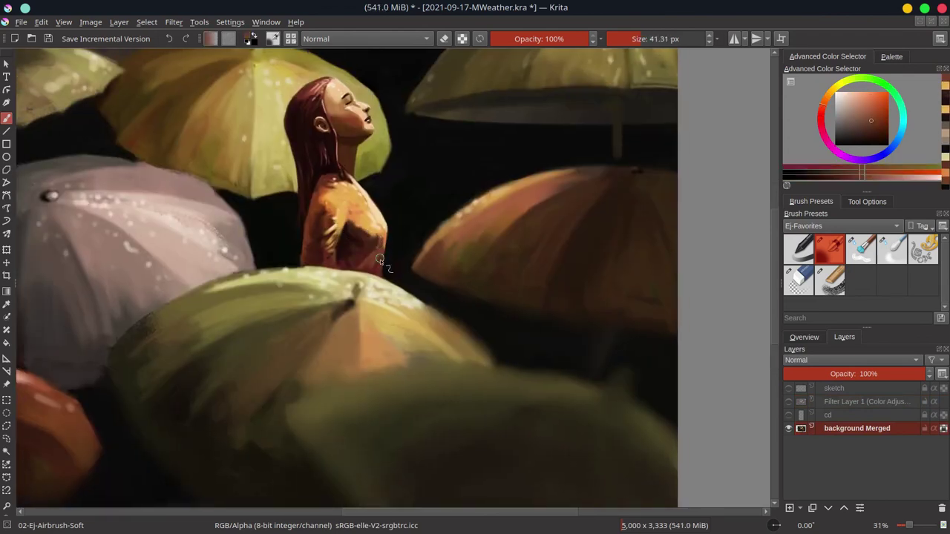
{"action": "scroll", "coordinate": [386, 230], "scroll_direction": "down", "scroll_amount": 3}
{"action": "key", "text": "ctrl+s"}
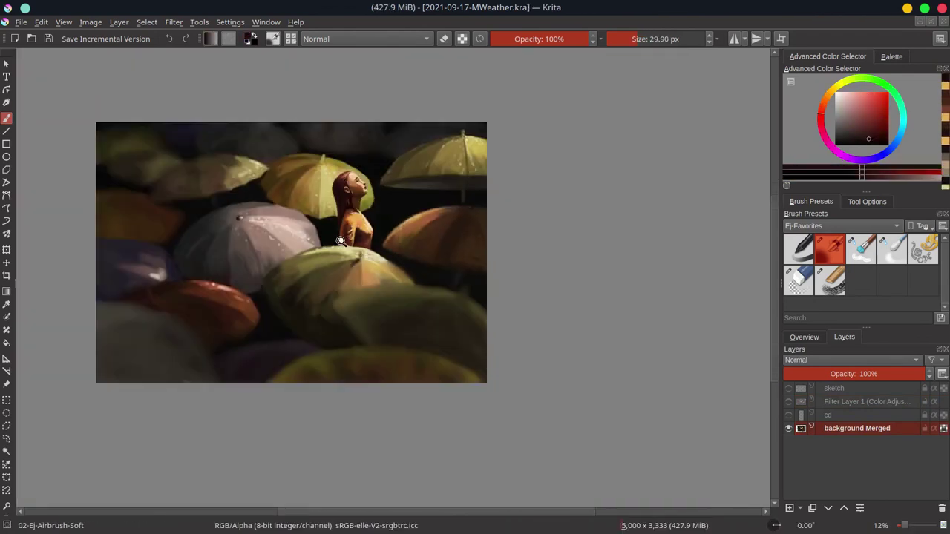
{"action": "scroll", "coordinate": [444, 233], "scroll_direction": "up", "scroll_amount": 4}
{"action": "scroll", "coordinate": [445, 192], "scroll_direction": "down", "scroll_amount": 4}
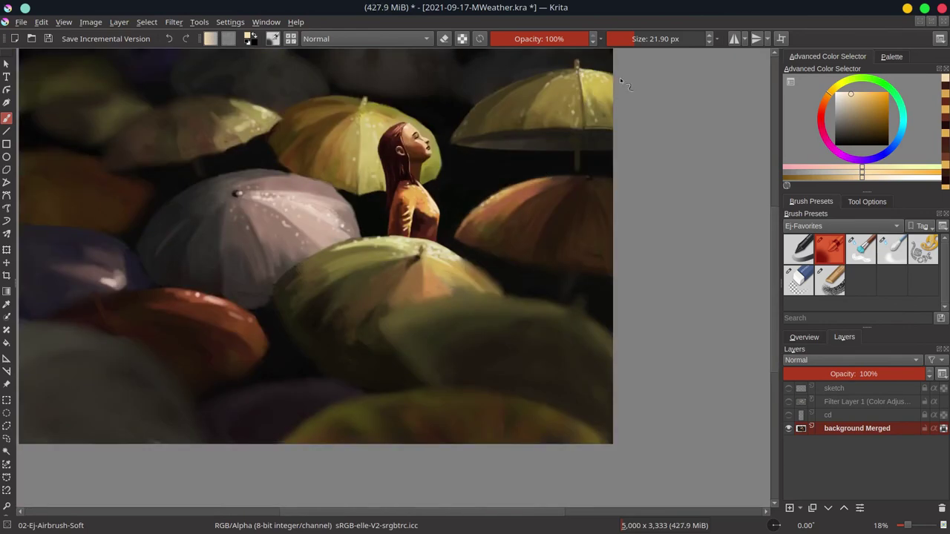
{"action": "scroll", "coordinate": [429, 182], "scroll_direction": "up", "scroll_amount": 4}
{"action": "scroll", "coordinate": [448, 162], "scroll_direction": "down", "scroll_amount": 2}
{"action": "scroll", "coordinate": [447, 161], "scroll_direction": "up", "scroll_amount": 3}
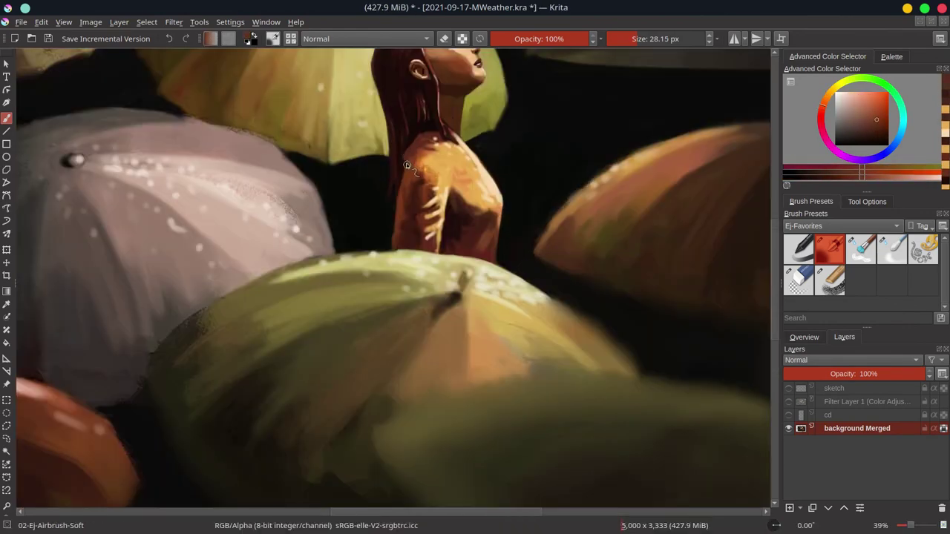
{"action": "scroll", "coordinate": [406, 162], "scroll_direction": "down", "scroll_amount": 4}
{"action": "scroll", "coordinate": [415, 157], "scroll_direction": "up", "scroll_amount": 5}
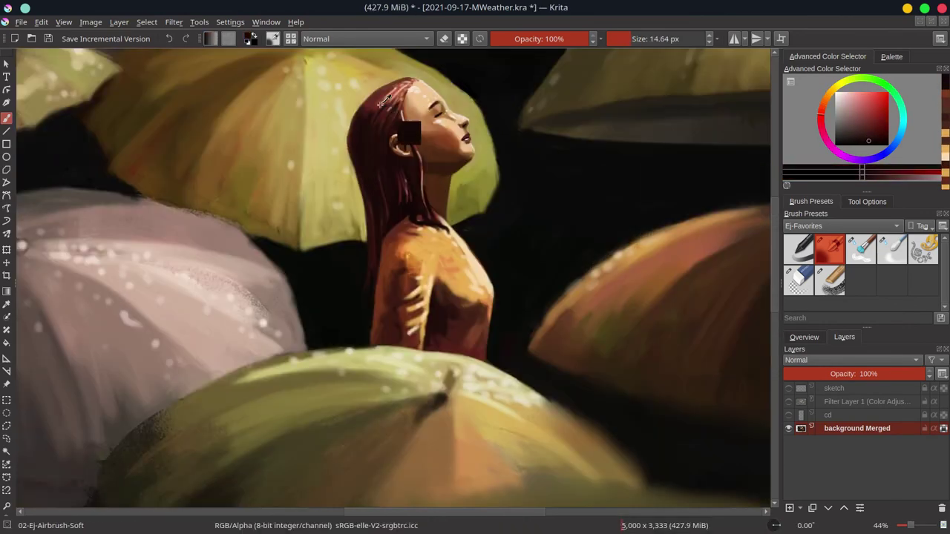
Step: Sample a pale peach skin colour and swap between the blender and airbrush presets
{"action": "left_click", "coordinate": [449, 227], "text": "ctrl"}
{"action": "scroll", "coordinate": [463, 180], "scroll_direction": "down", "scroll_amount": 5}
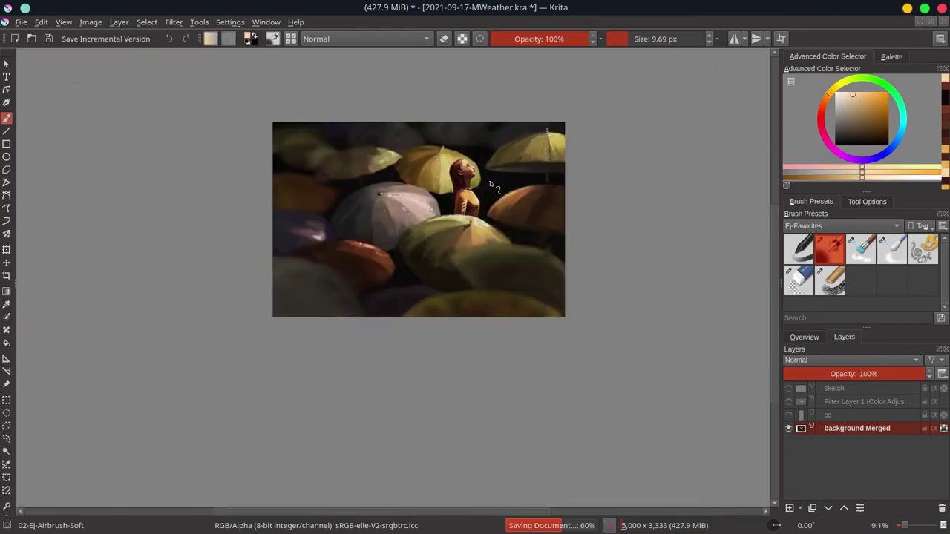
{"action": "key", "text": "slash"}
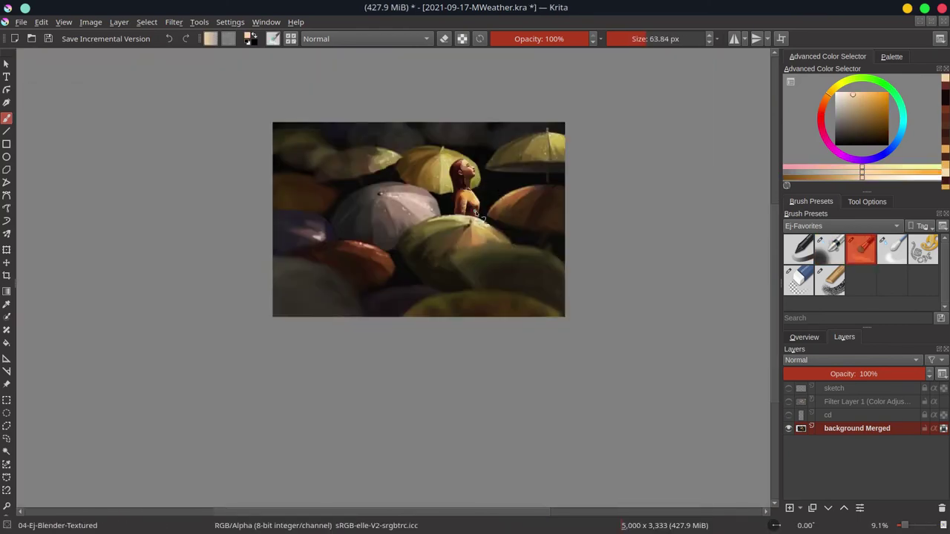
{"action": "key", "text": "slash"}
{"action": "scroll", "coordinate": [468, 200], "scroll_direction": "up", "scroll_amount": 5, "text": "ctrl"}
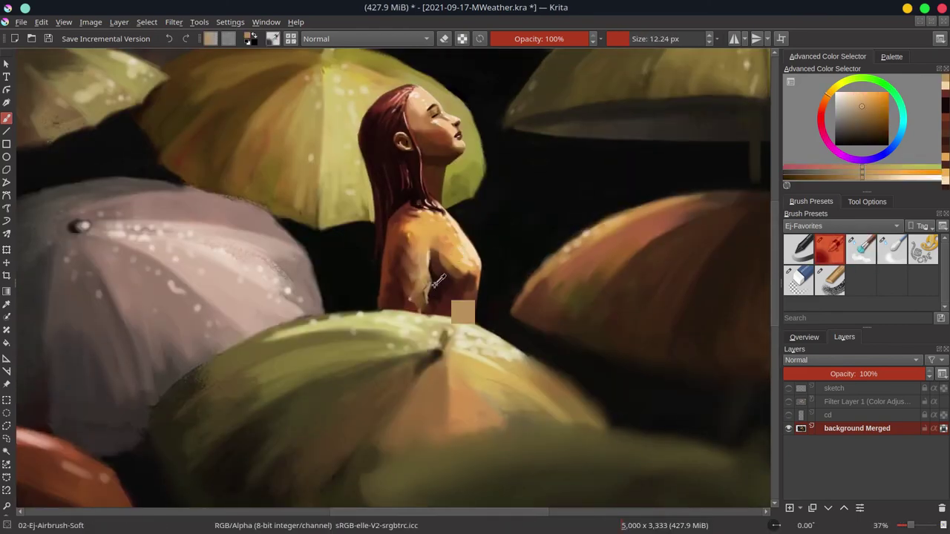